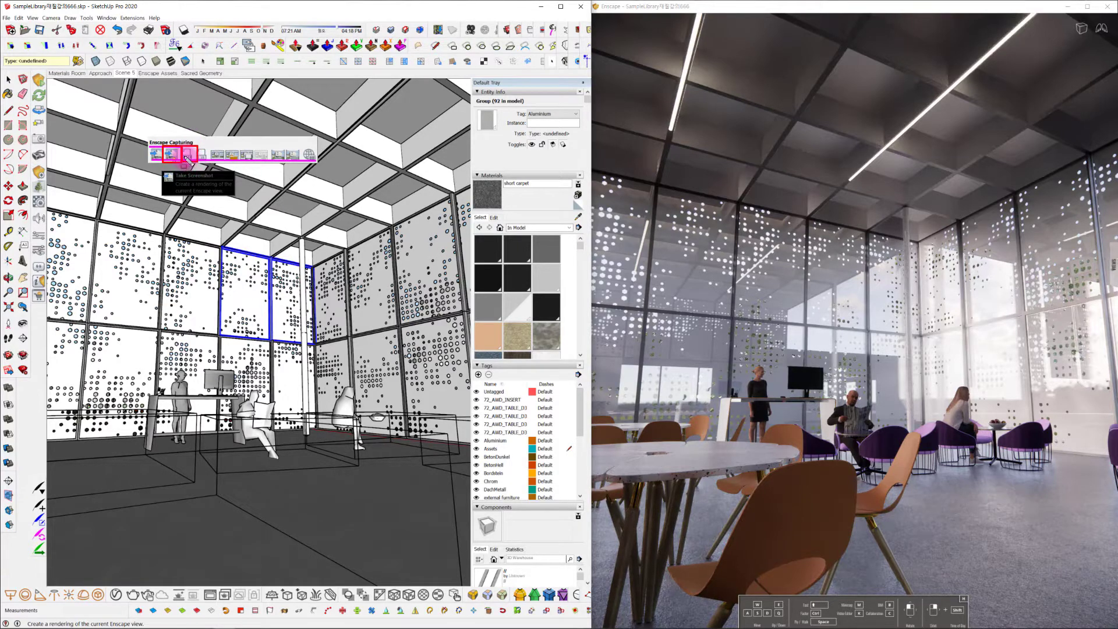
Step: Dock the floating Enscape Capturing tool group beneath the other docked Enscape tools
{"action": "key", "text": "Escape"}
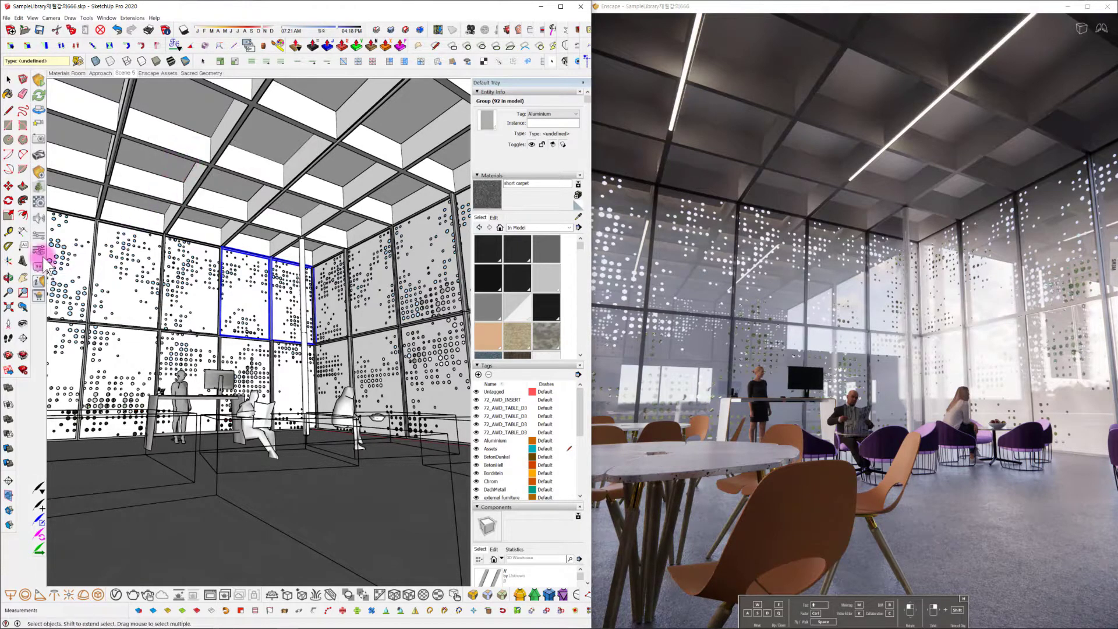
{"action": "left_click", "coordinate": [215, 17]}
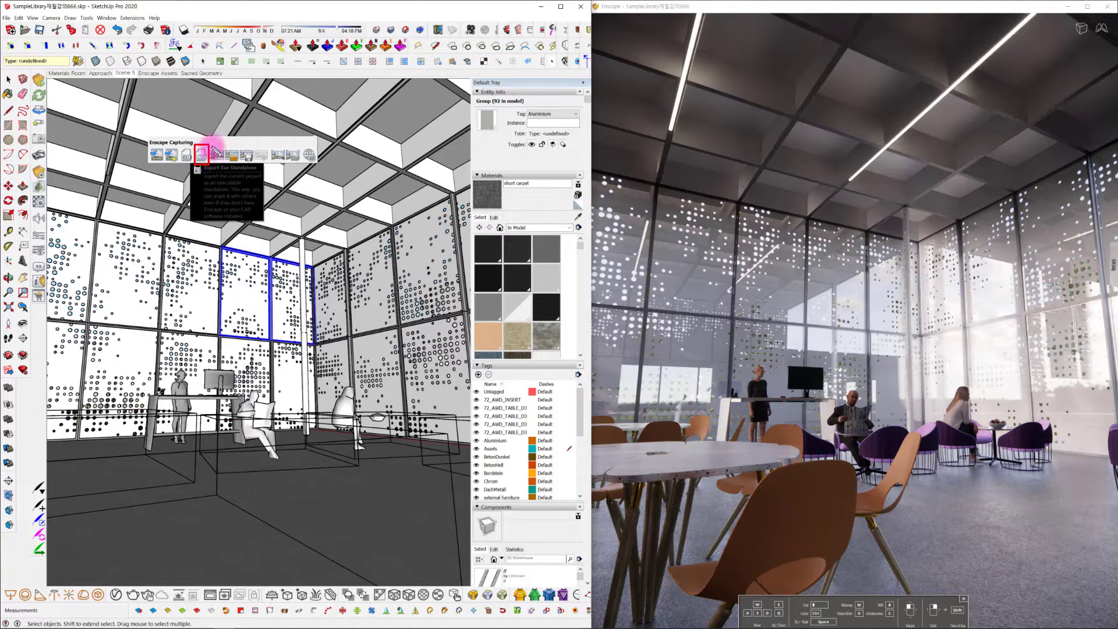
{"action": "left_click_drag", "start_coordinate": [217, 150], "coordinate": [271, 167]}
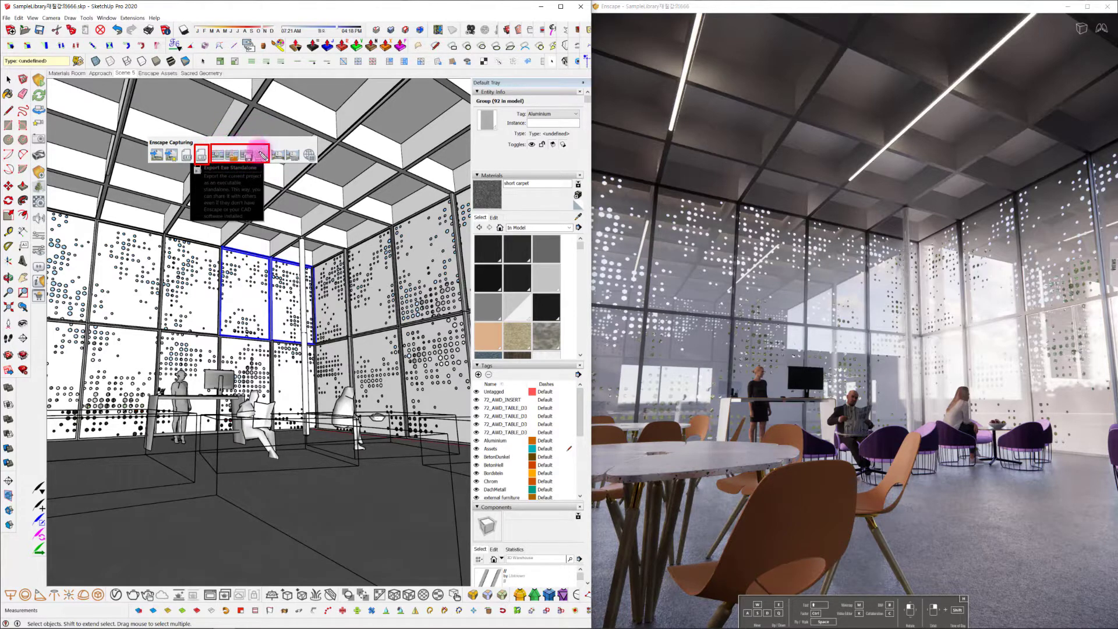
{"action": "left_click_drag", "start_coordinate": [272, 143], "coordinate": [303, 164]}
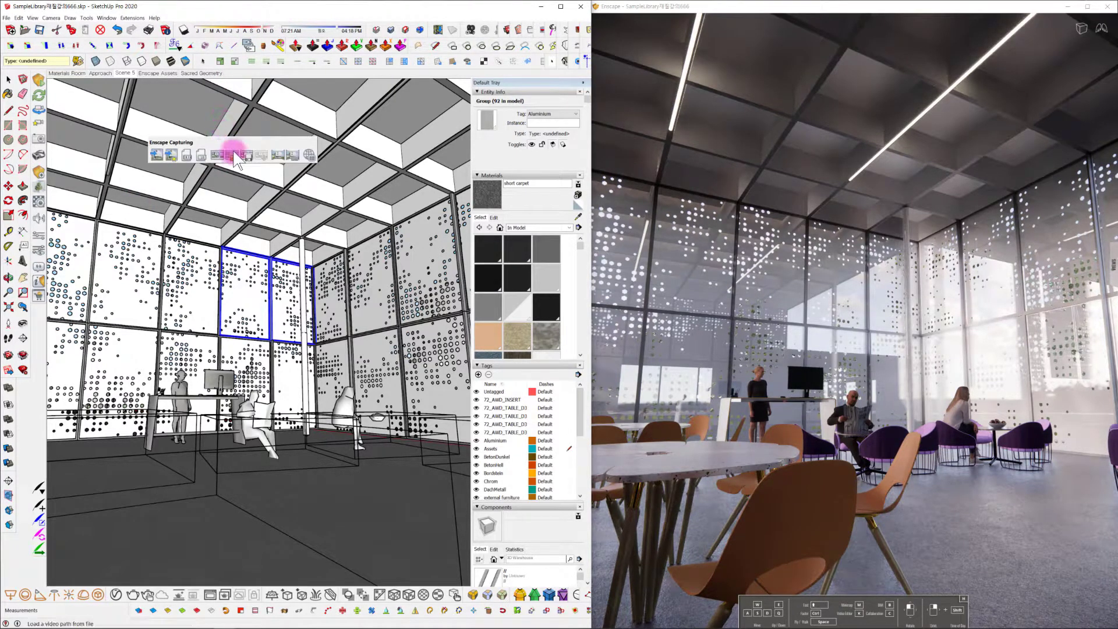
{"action": "left_click_drag", "start_coordinate": [246, 144], "coordinate": [30, 292]}
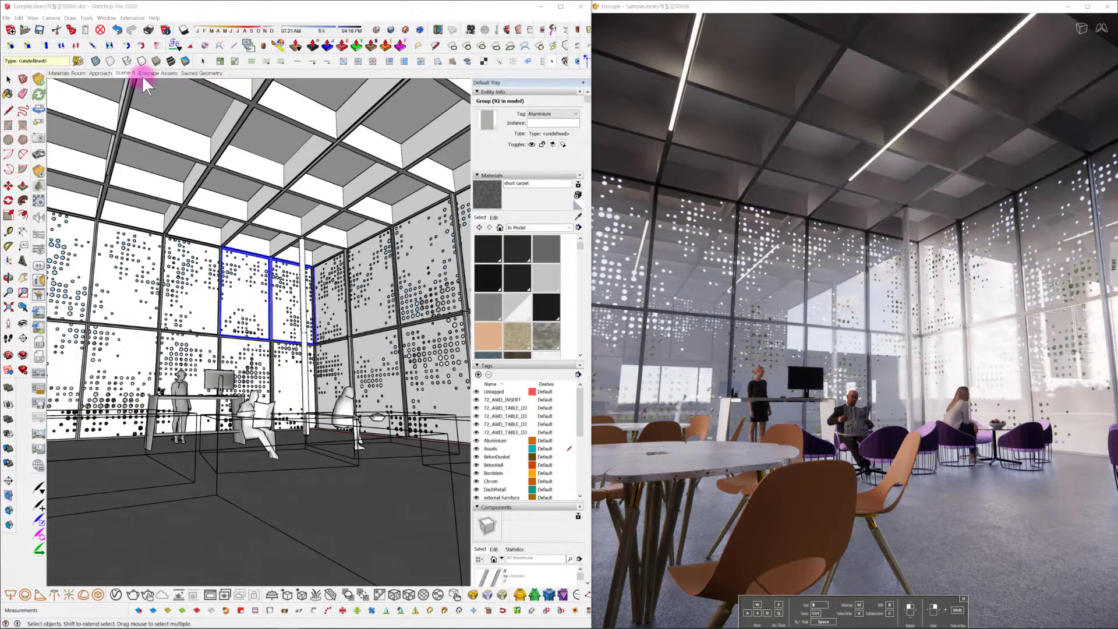
Step: Examine the scene management options for Scene 5 and the Scenes section of the Default Tray
{"action": "middle_click_drag", "start_coordinate": [253, 378], "coordinate": [264, 387]}
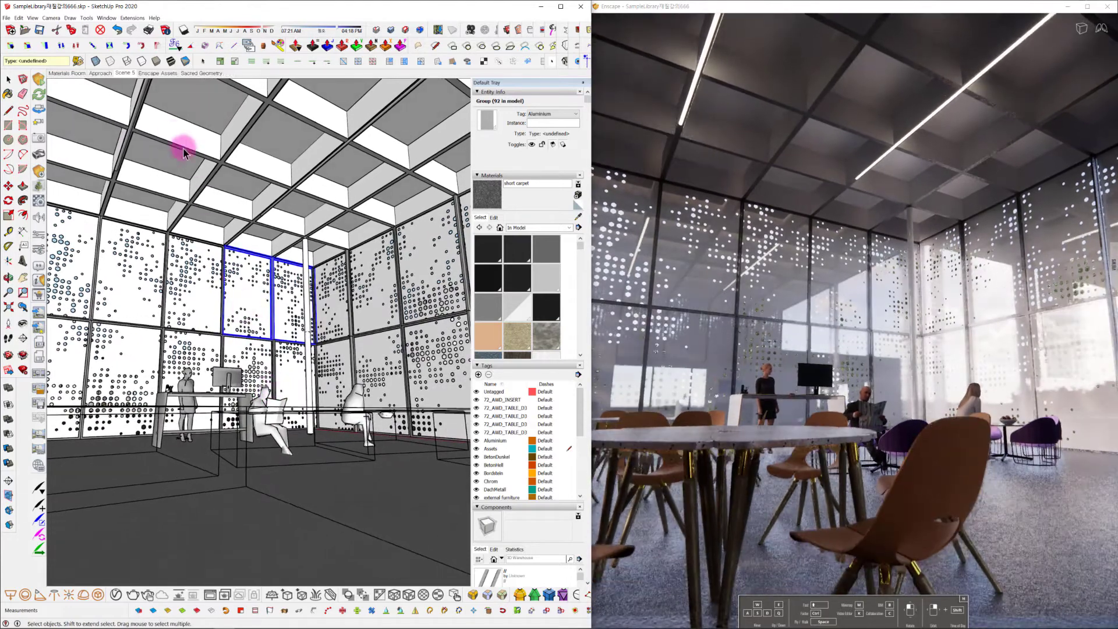
{"action": "right_click", "coordinate": [124, 73]}
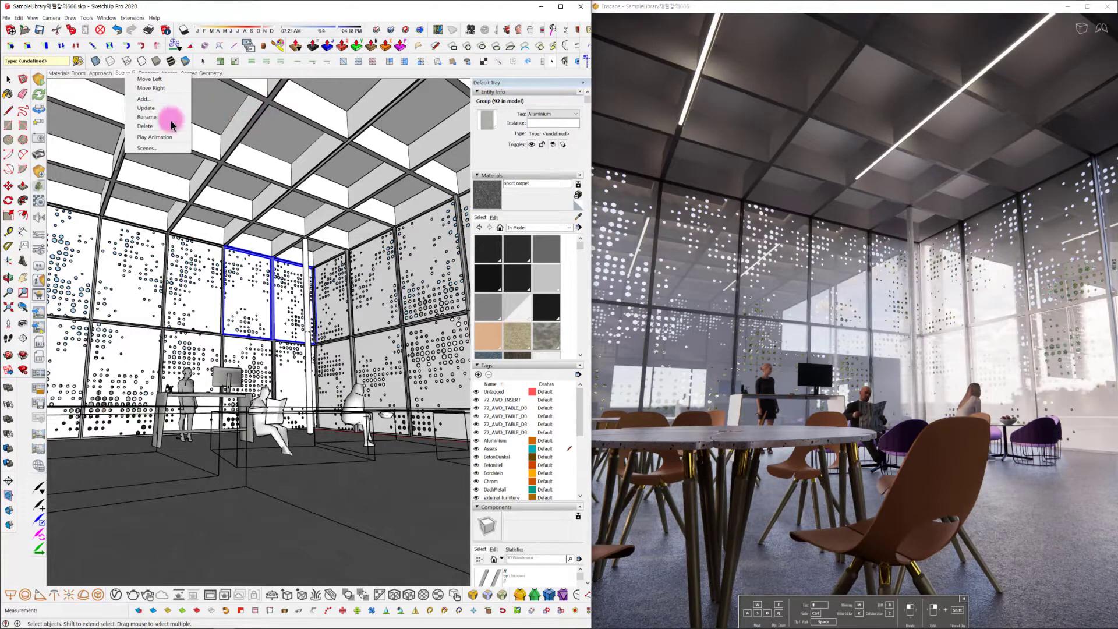
{"action": "left_click", "coordinate": [273, 79]}
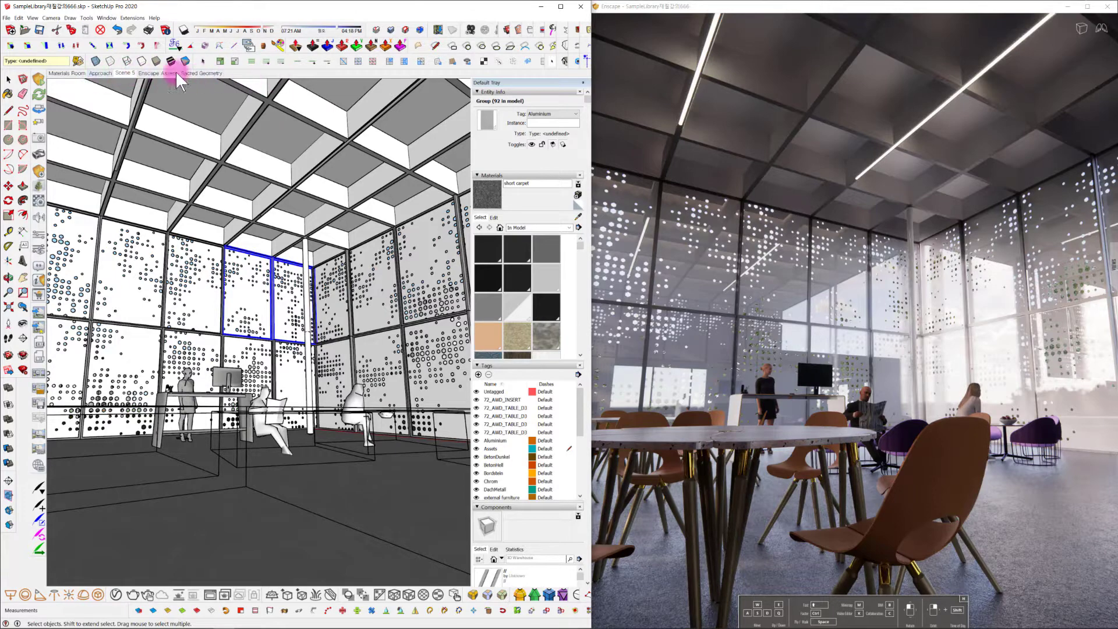
{"action": "scroll", "coordinate": [546, 264], "scroll_direction": "down", "scroll_amount": 3}
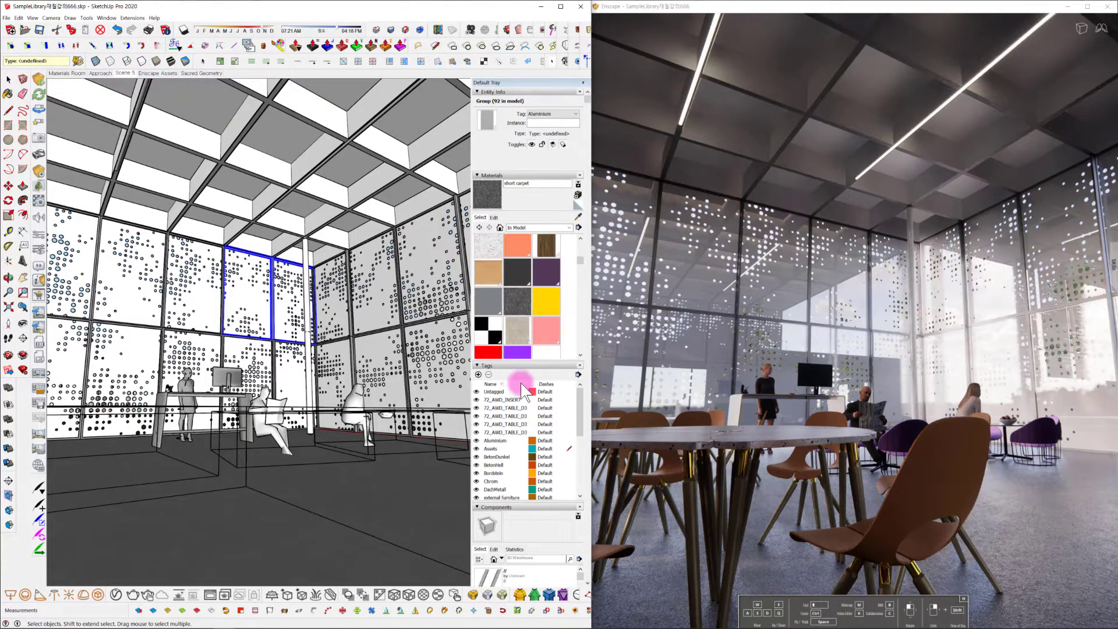
{"action": "scroll", "coordinate": [515, 443], "scroll_direction": "down", "scroll_amount": 10}
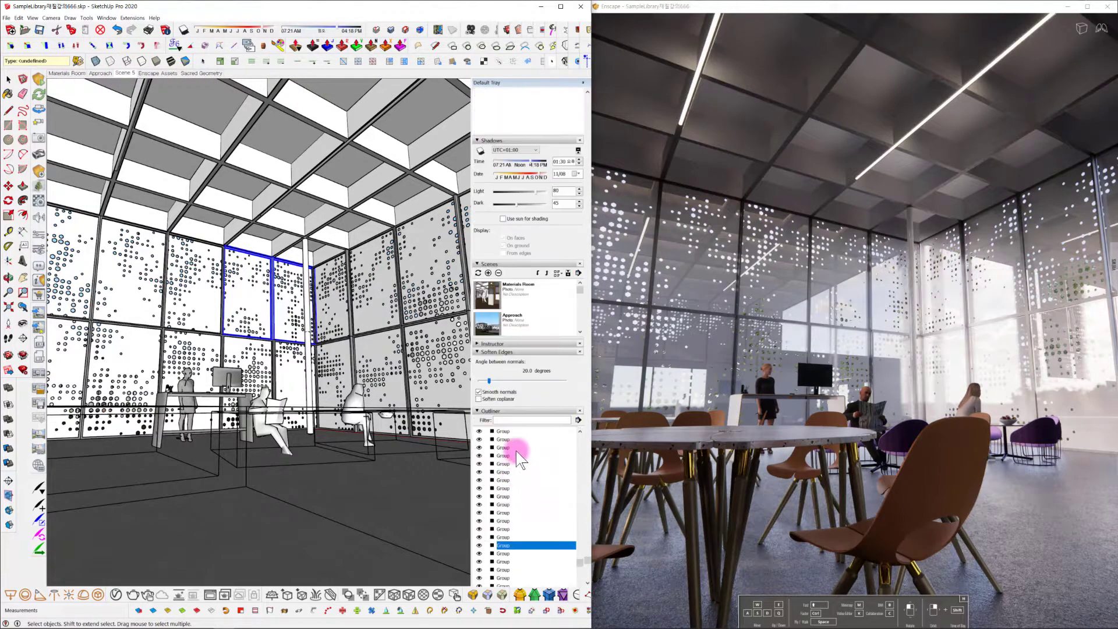
{"action": "scroll", "coordinate": [512, 356], "scroll_direction": "up", "scroll_amount": 8}
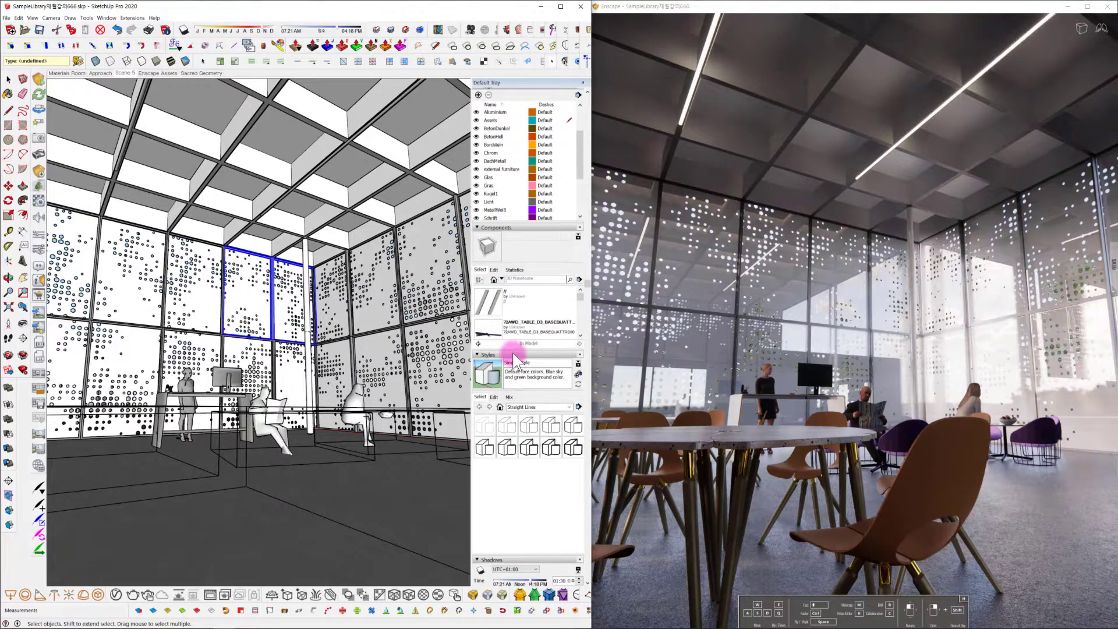
{"action": "scroll", "coordinate": [512, 351], "scroll_direction": "down", "scroll_amount": 10}
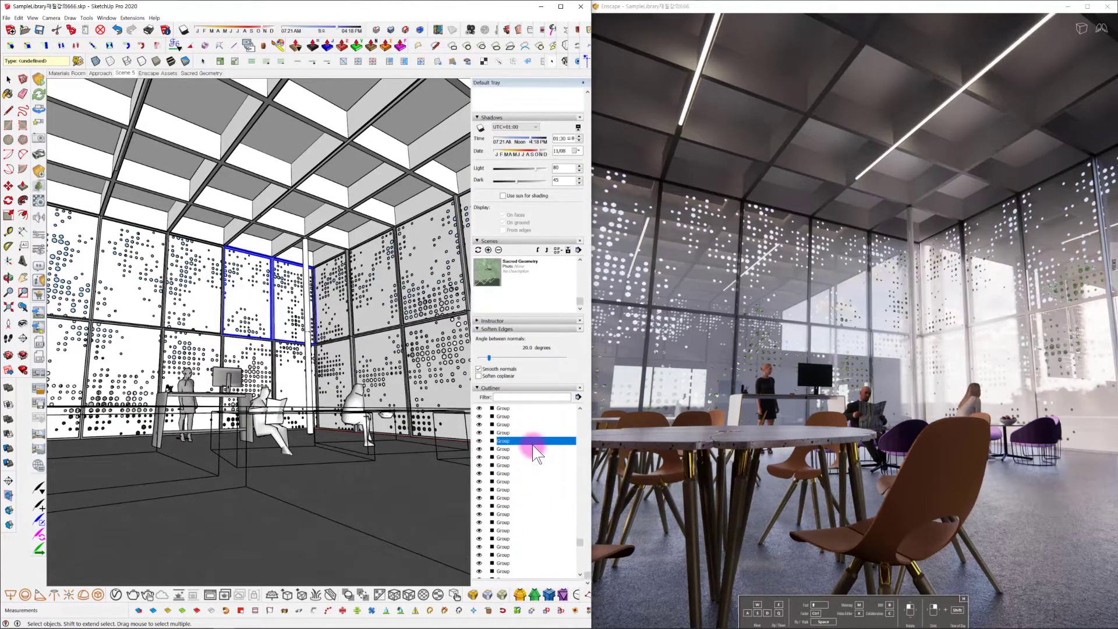
{"action": "scroll", "coordinate": [525, 367], "scroll_direction": "up", "scroll_amount": 10}
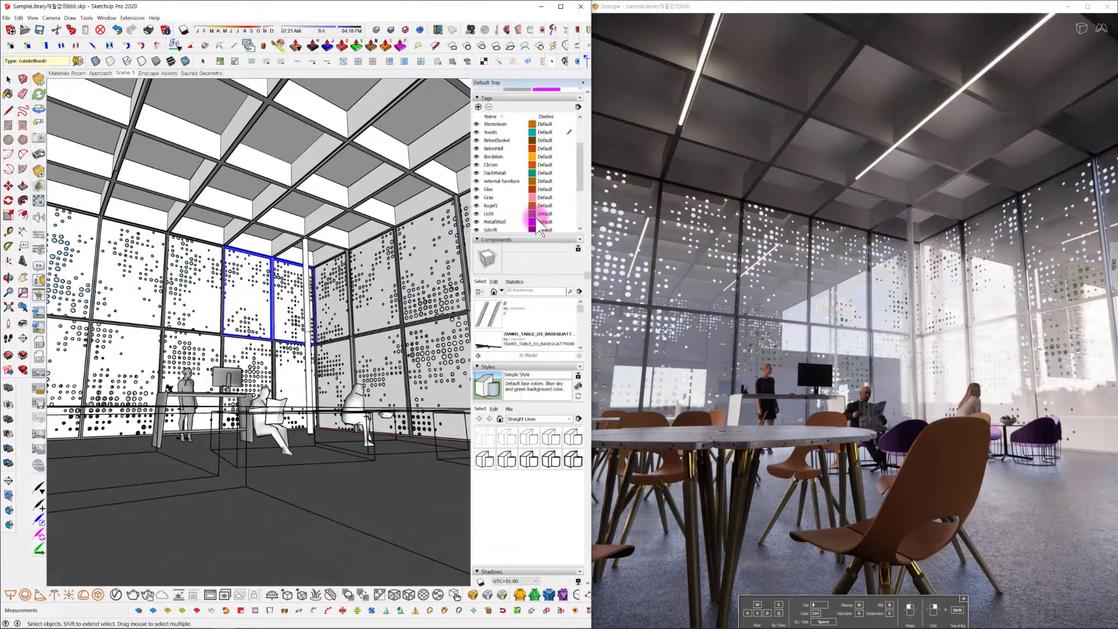
{"action": "scroll", "coordinate": [537, 227], "scroll_direction": "up", "scroll_amount": 5}
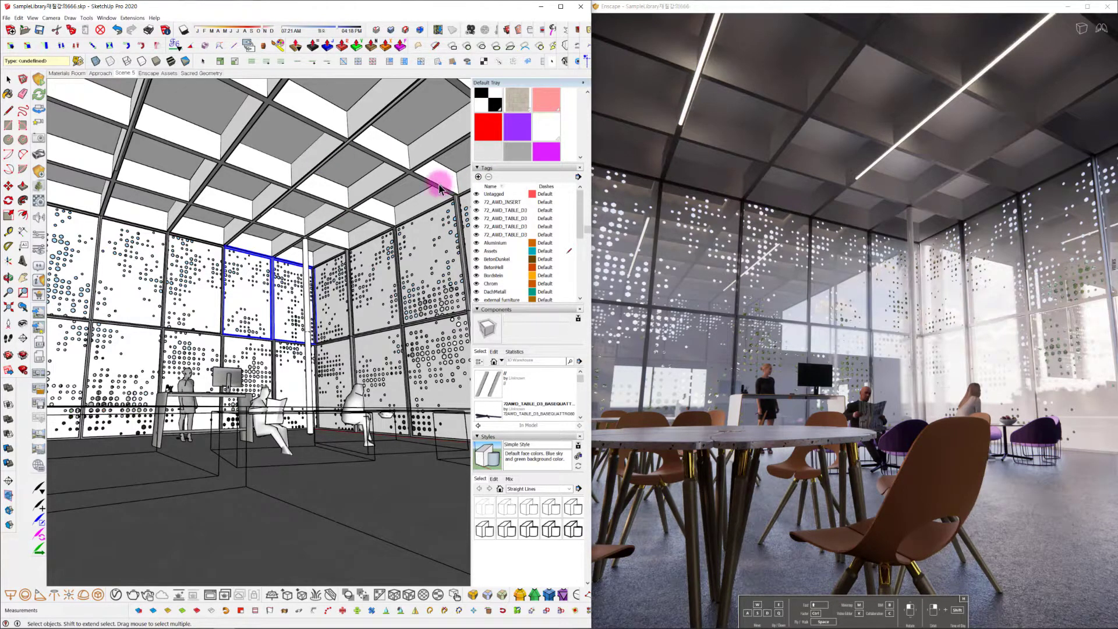
Step: Restore the Scene 5 interior camera and create an Enscape view from it under the suggested name
{"action": "left_click", "coordinate": [103, 74]}
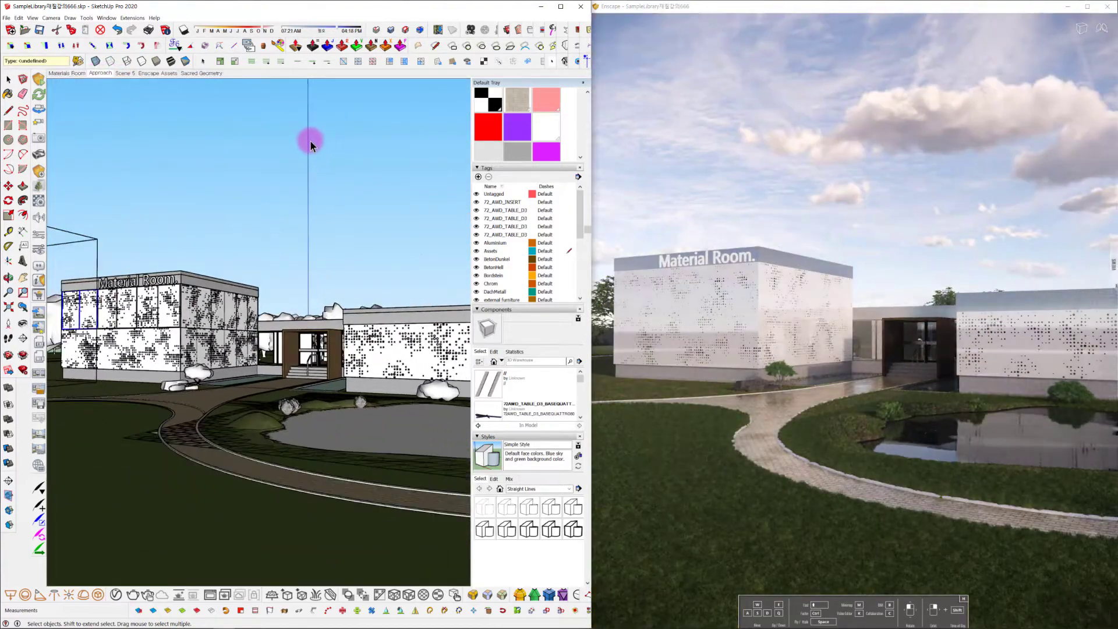
{"action": "left_click", "coordinate": [127, 74]}
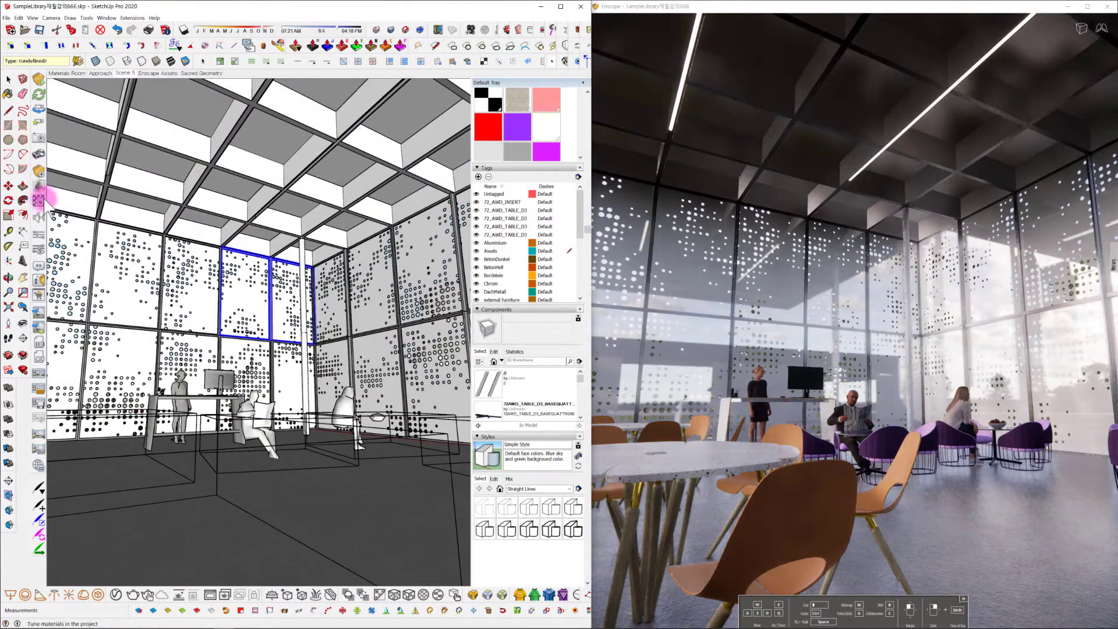
{"action": "left_click", "coordinate": [37, 139]}
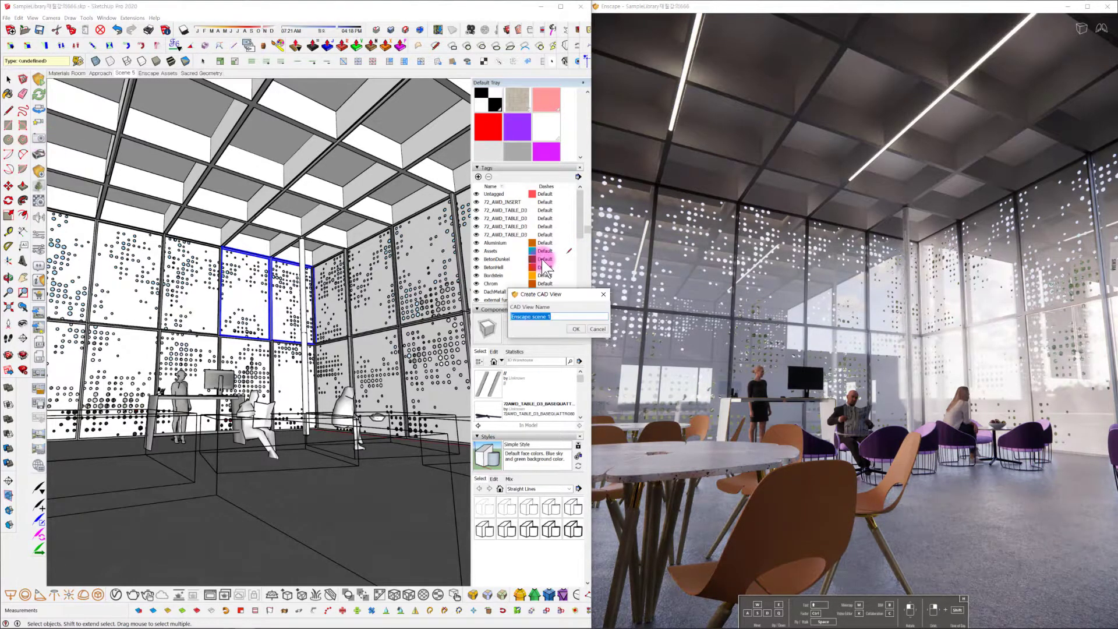
{"action": "left_click_drag", "start_coordinate": [557, 293], "coordinate": [301, 156]}
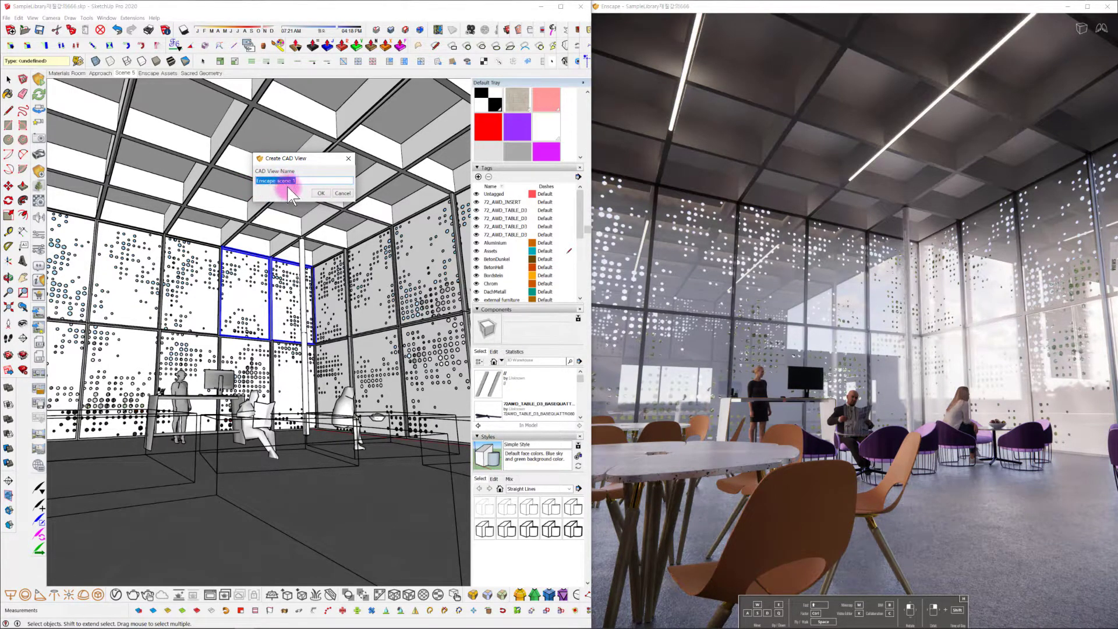
{"action": "left_click", "coordinate": [321, 193]}
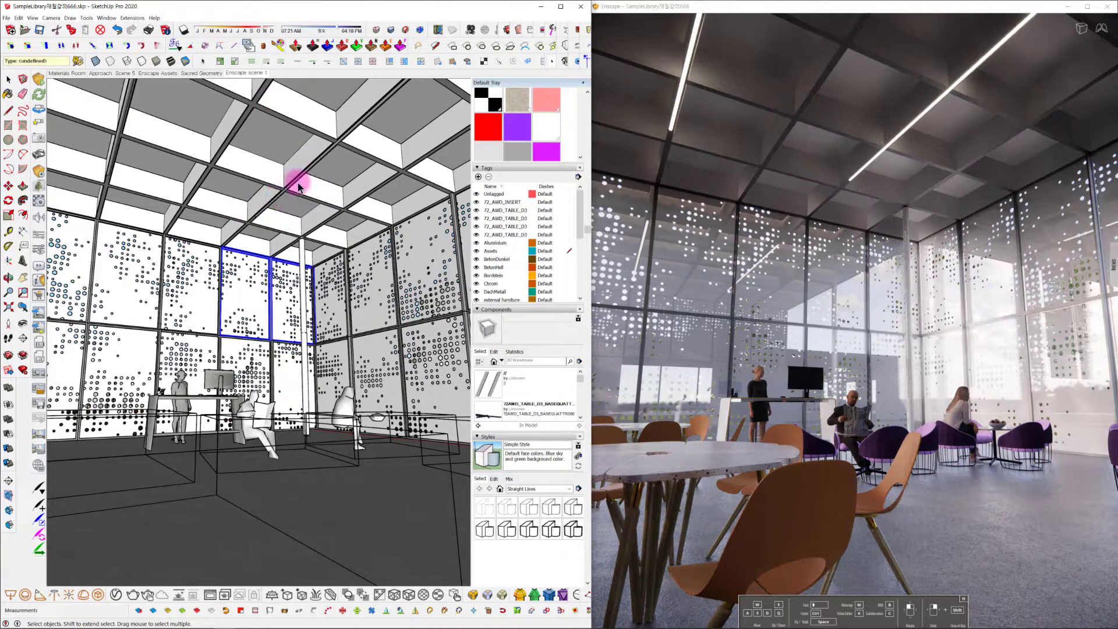
Step: Create an Enscape view of the building exterior from the Approach scene, keeping the suggested name
{"action": "left_click", "coordinate": [100, 73]}
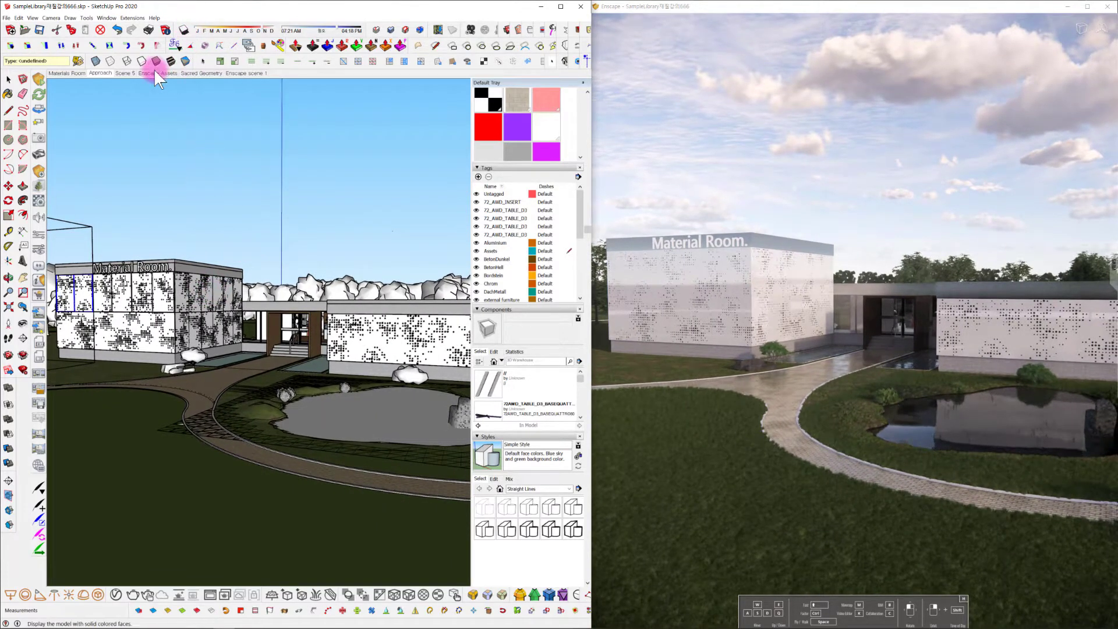
{"action": "left_click", "coordinate": [38, 139]}
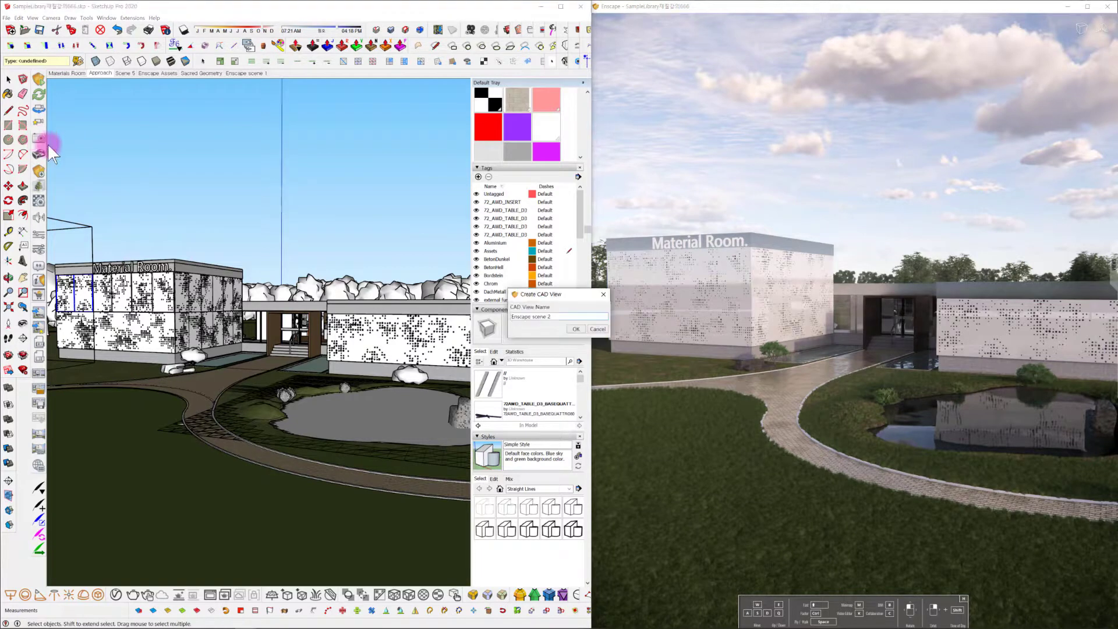
{"action": "left_click", "coordinate": [577, 329]}
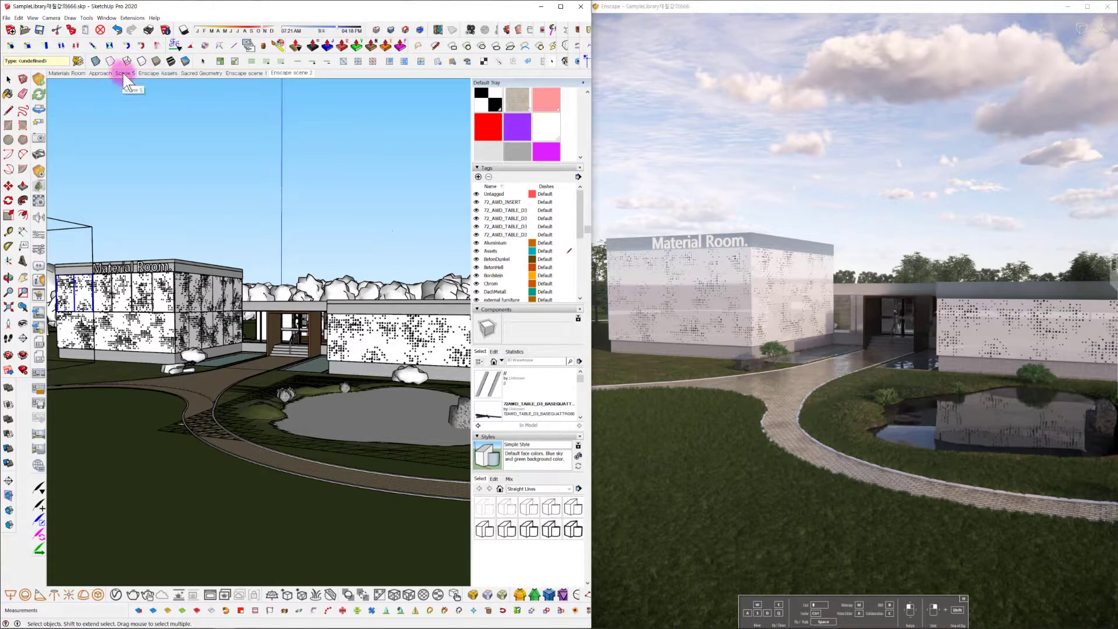
Step: Frame the Marble and Cement displays from the Materials Room scene and create an Enscape view with the suggested name
{"action": "left_click", "coordinate": [100, 74]}
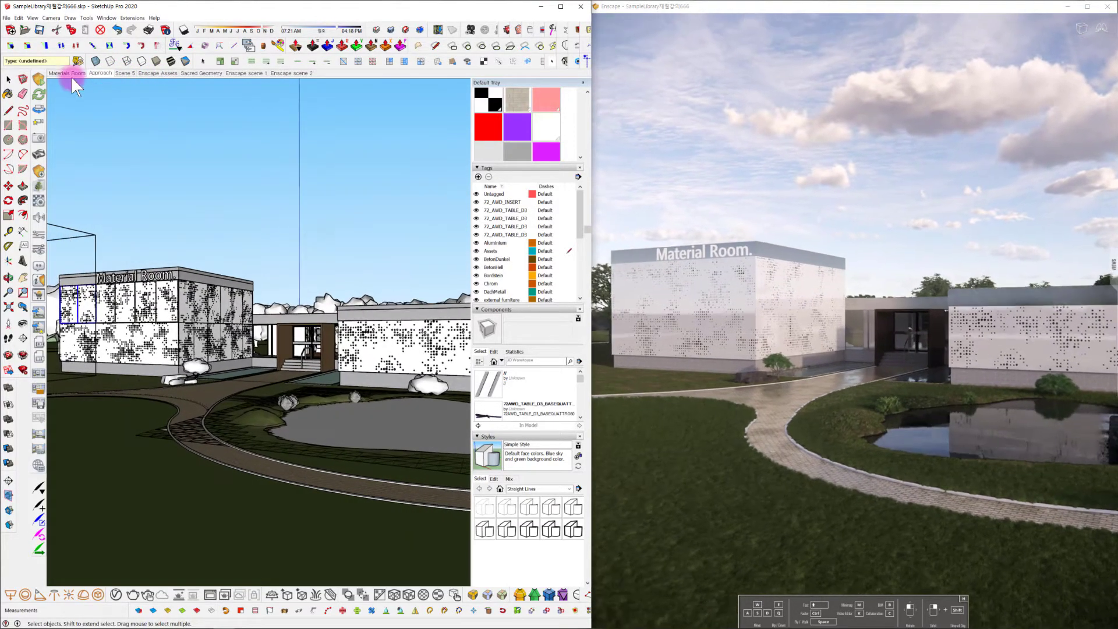
{"action": "left_click", "coordinate": [71, 75]}
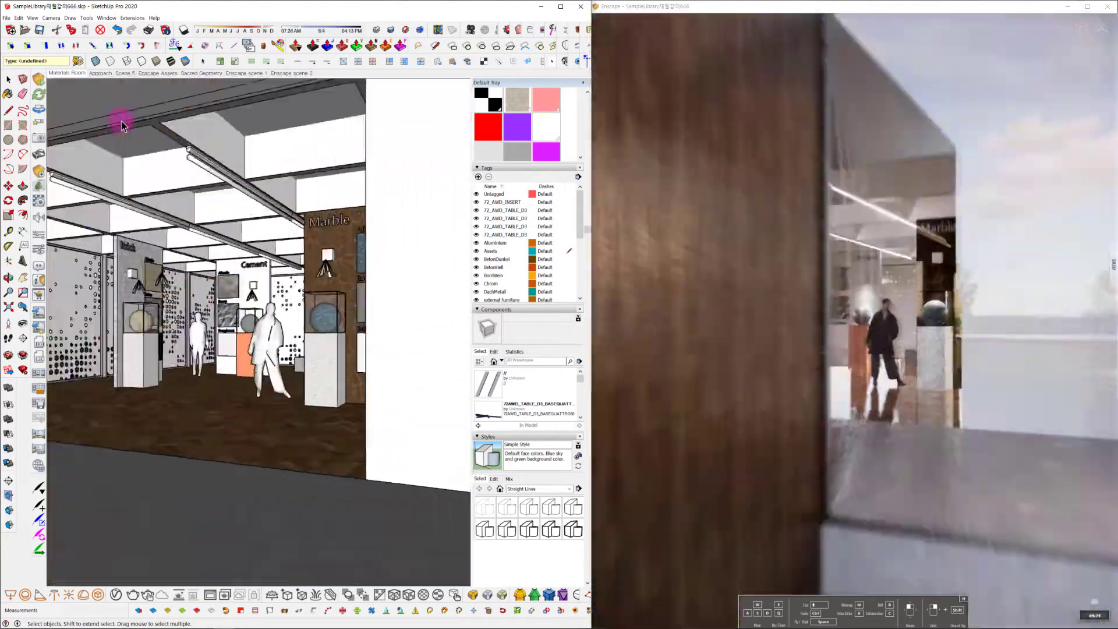
{"action": "scroll", "coordinate": [121, 117], "scroll_direction": "up", "scroll_amount": 5}
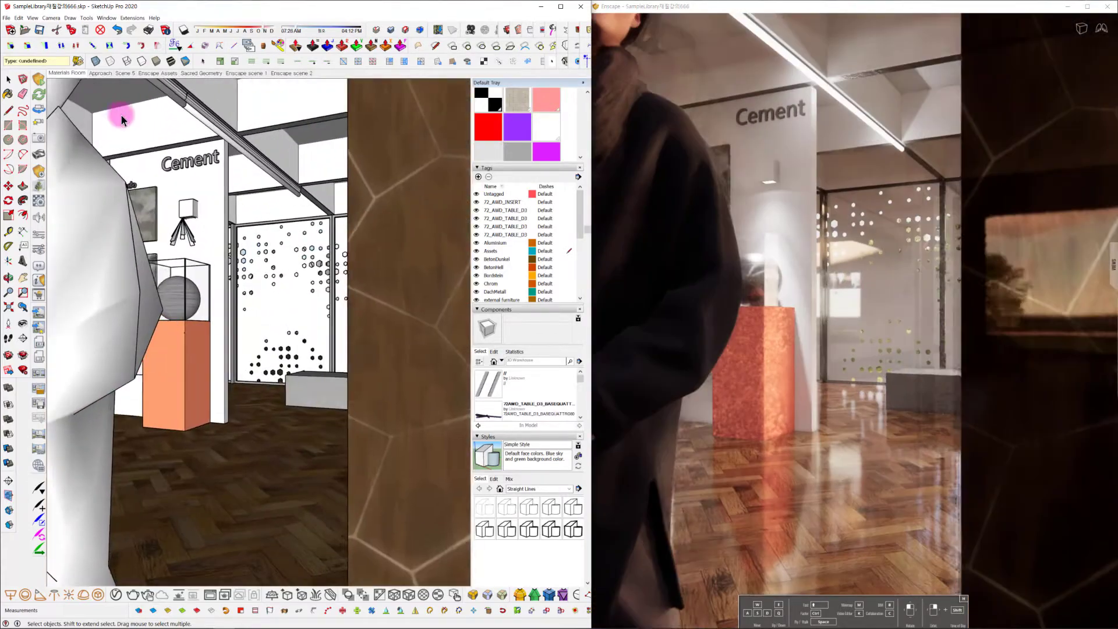
{"action": "scroll", "coordinate": [121, 116], "scroll_direction": "down", "scroll_amount": 4}
{"action": "scroll", "coordinate": [121, 114], "scroll_direction": "down", "scroll_amount": 5}
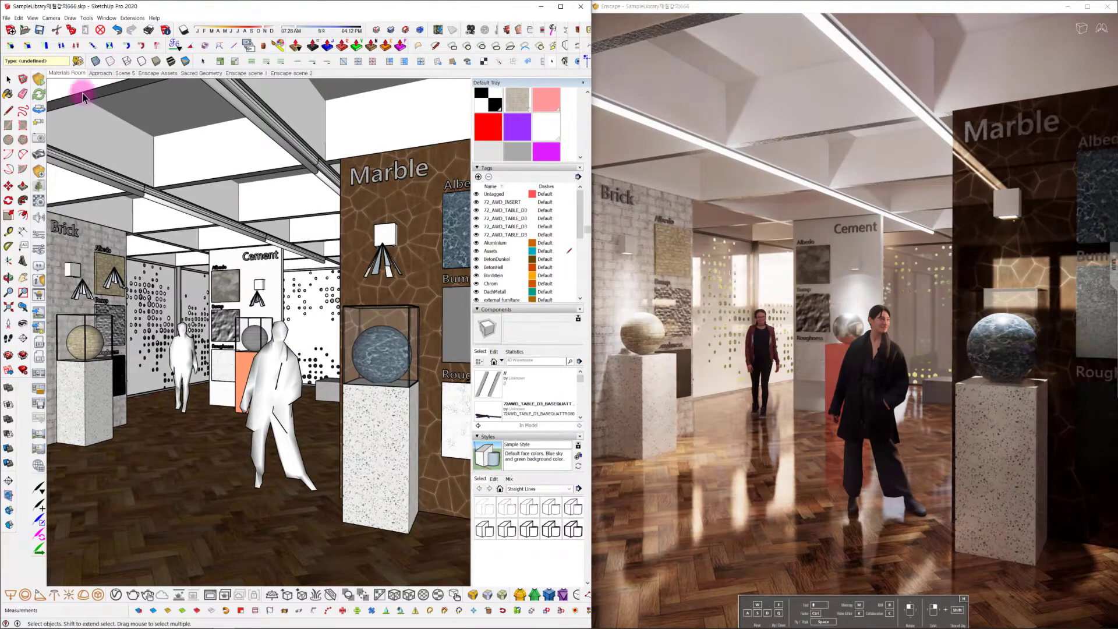
{"action": "left_click", "coordinate": [41, 140]}
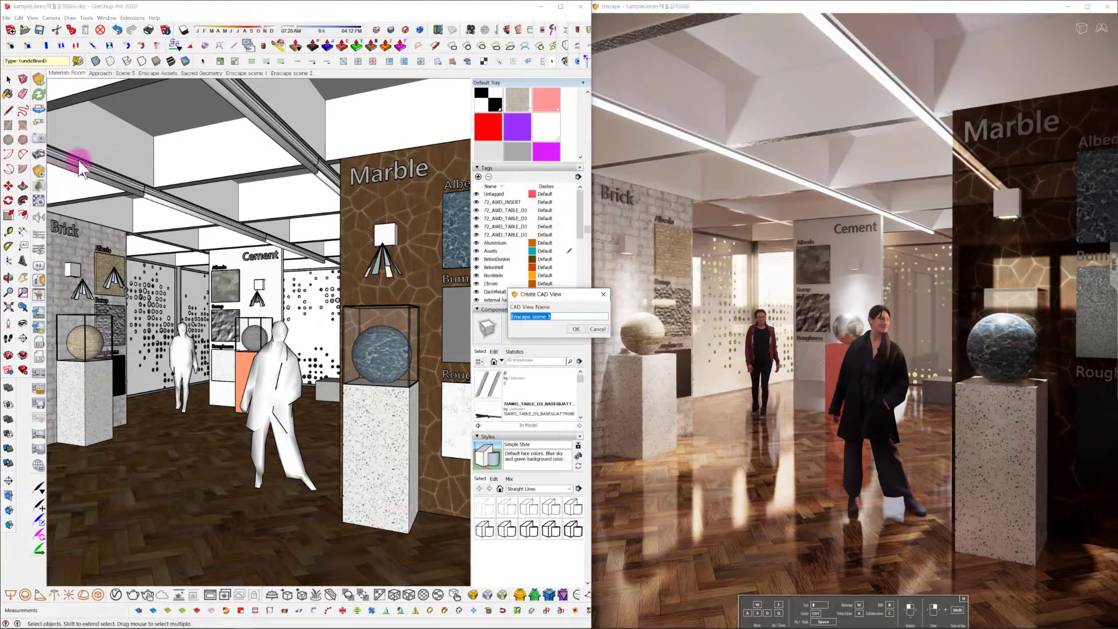
{"action": "left_click", "coordinate": [579, 328]}
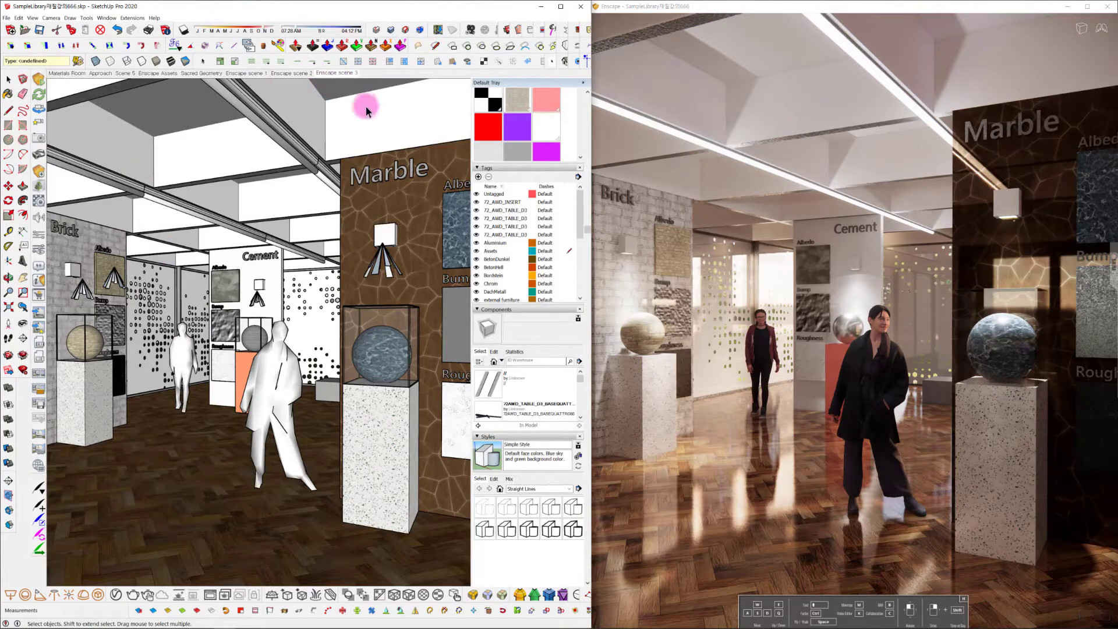
Step: Create an Enscape view of the lattice structure from the Sacred Geometry scene, keeping the suggested name
{"action": "left_click", "coordinate": [201, 74]}
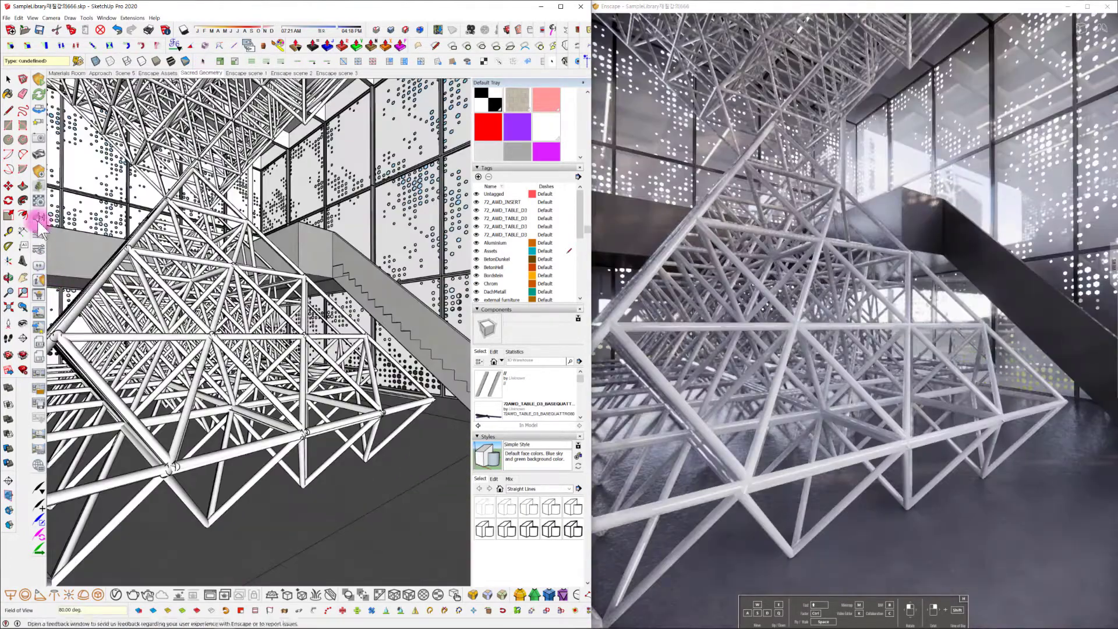
{"action": "left_click", "coordinate": [39, 139]}
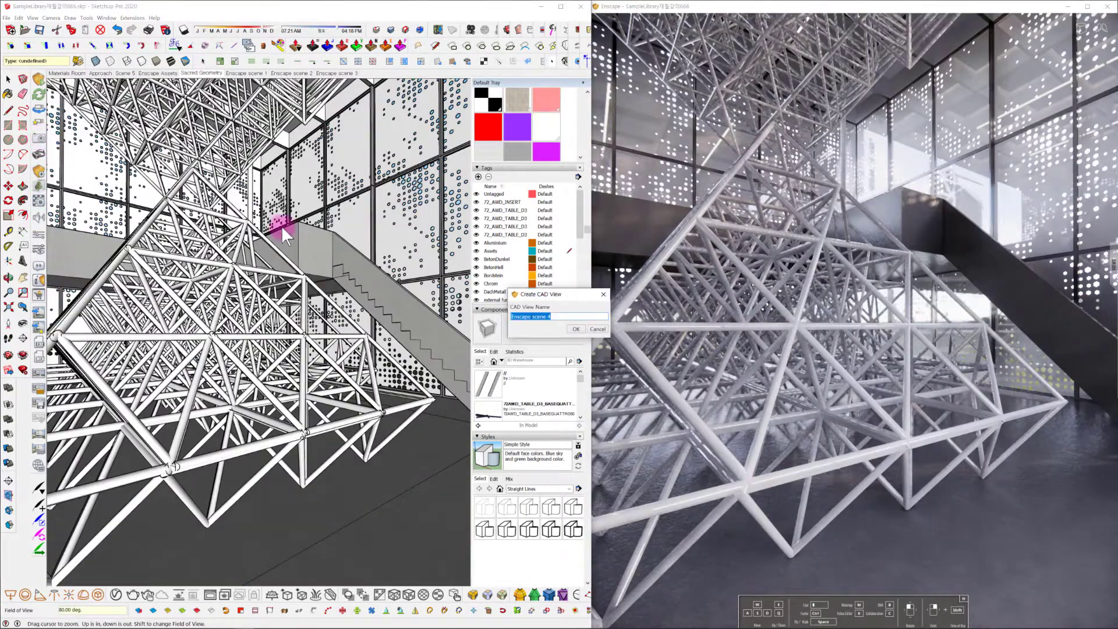
{"action": "left_click", "coordinate": [577, 329]}
Step: Create an Enscape view through the glazed facade toward the bench and pond, and return to Enscape scene 1
{"action": "left_click", "coordinate": [220, 75]}
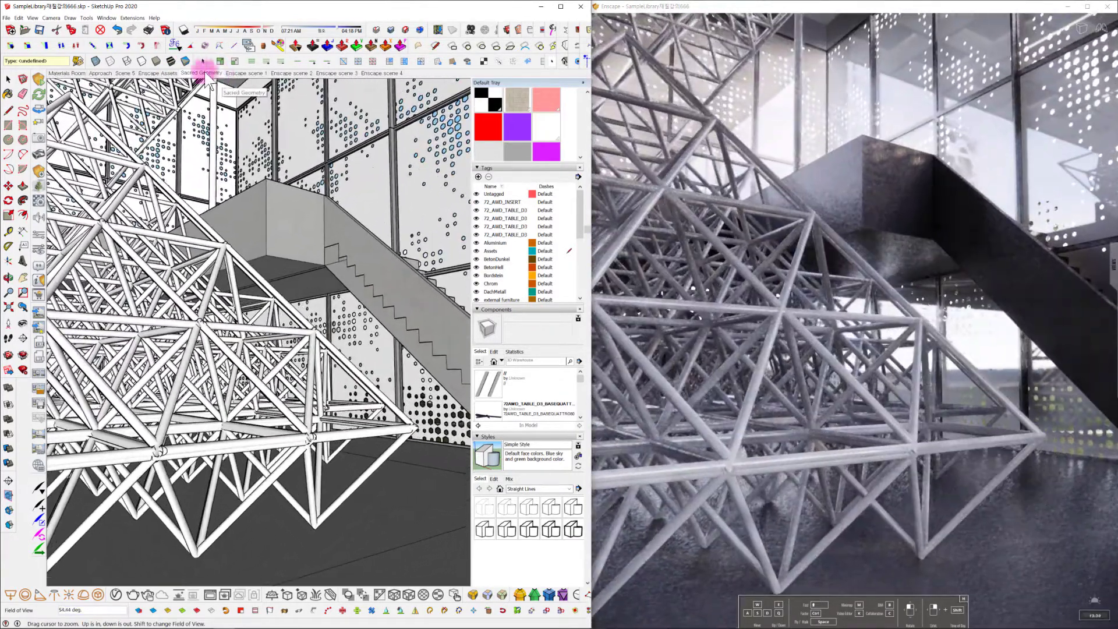
{"action": "left_click", "coordinate": [169, 74]}
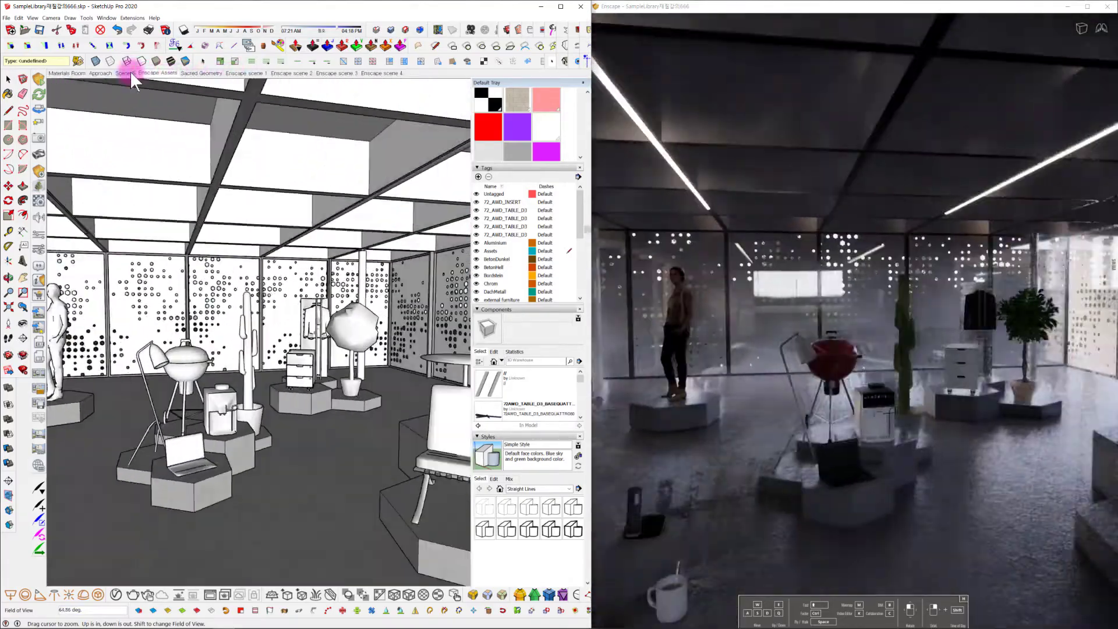
{"action": "left_click", "coordinate": [129, 73]}
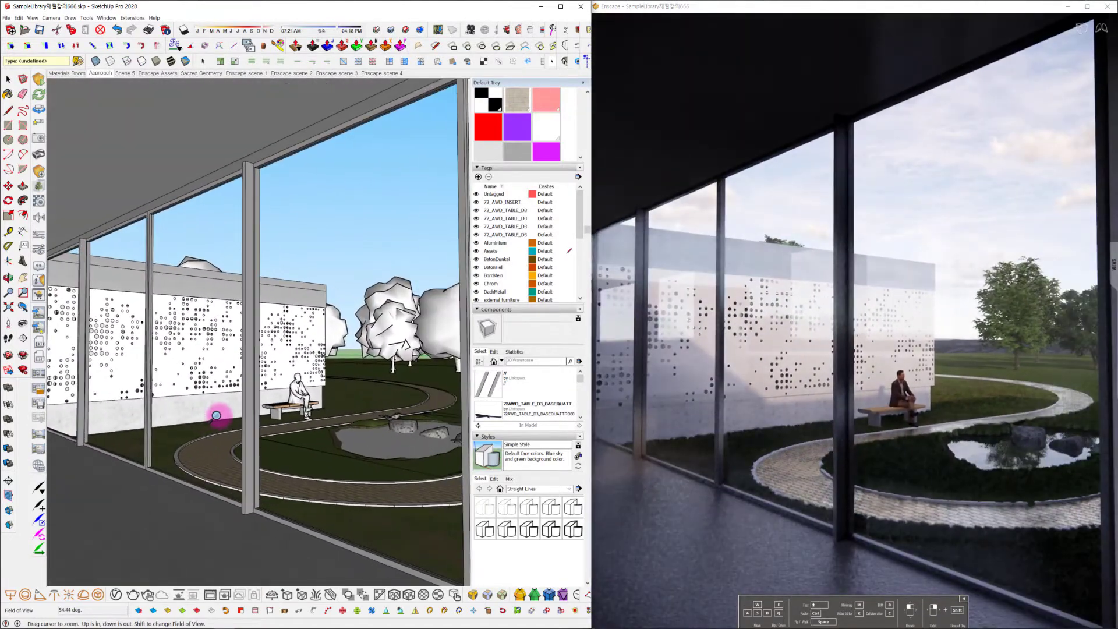
{"action": "left_click", "coordinate": [40, 139]}
{"action": "left_click", "coordinate": [562, 335]}
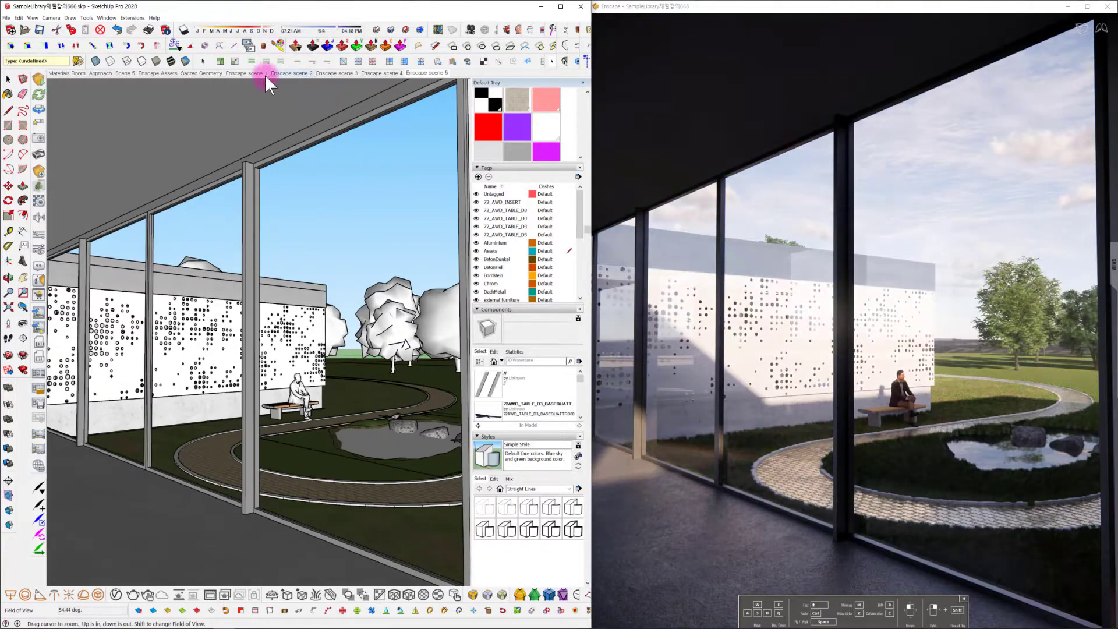
{"action": "left_click", "coordinate": [252, 72]}
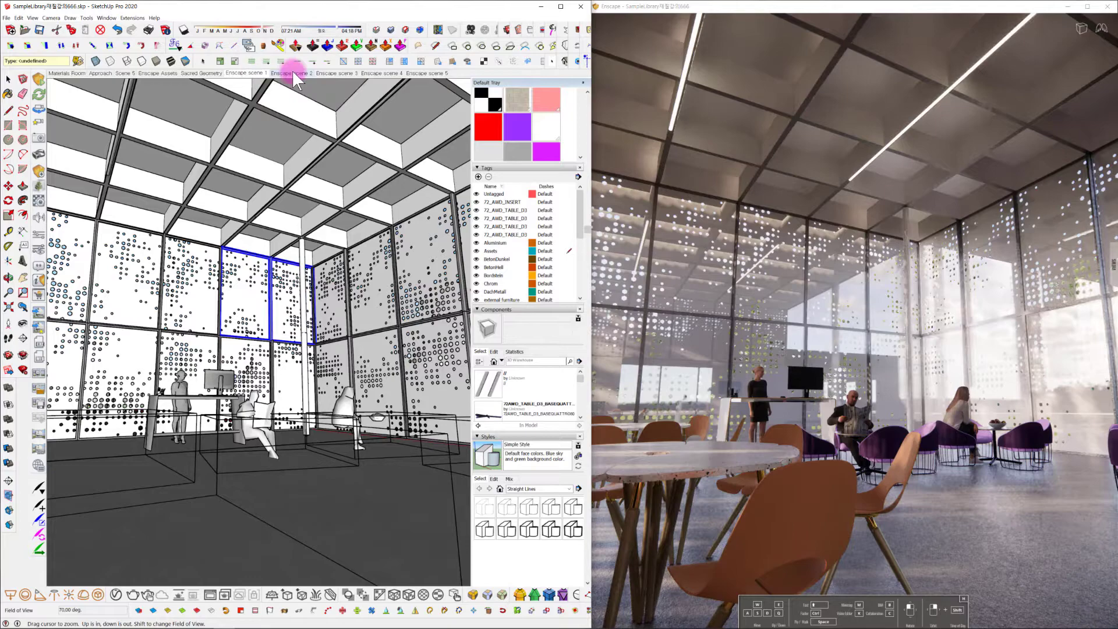
Step: Adjust the shadow time and date for Enscape scene 2 and update the scene with a closer view of the perforated facade
{"action": "left_click", "coordinate": [292, 72]}
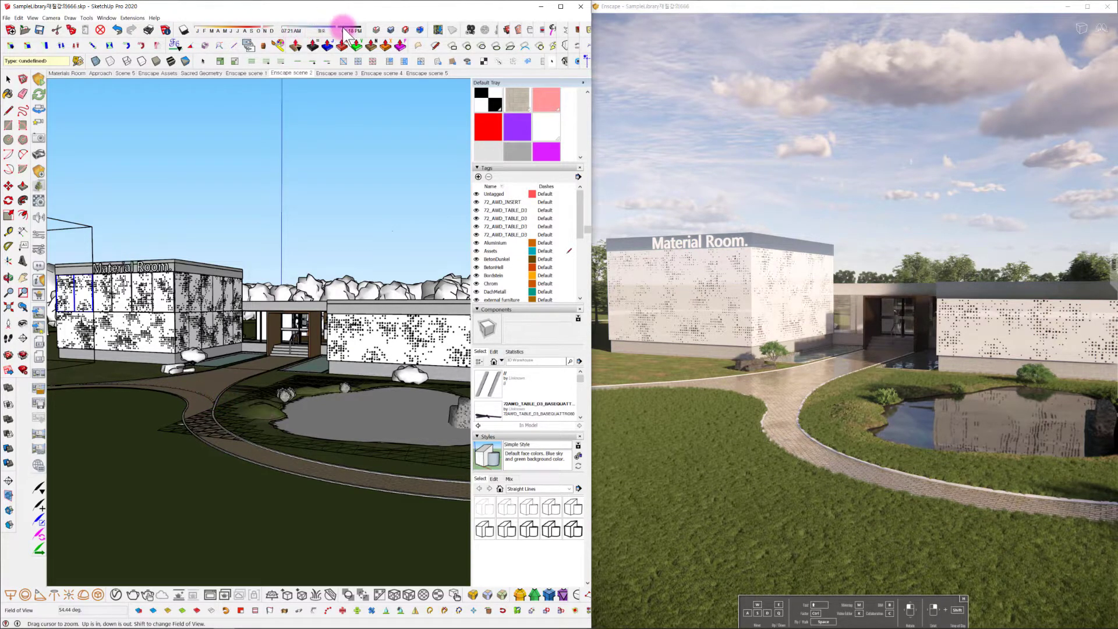
{"action": "left_click_drag", "start_coordinate": [338, 34], "coordinate": [345, 33]}
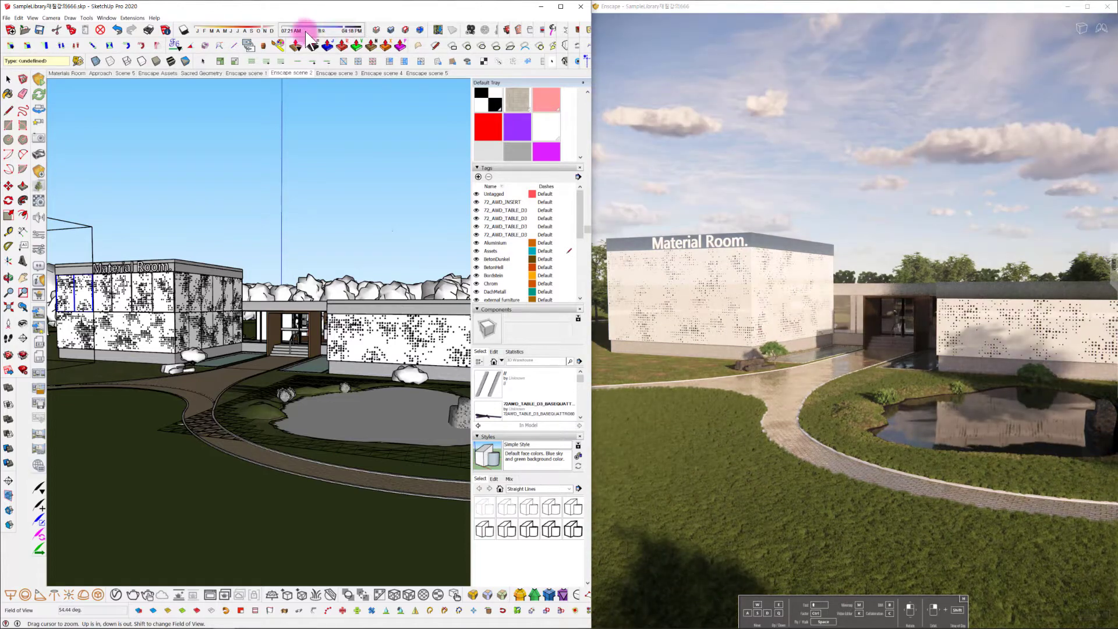
{"action": "left_click_drag", "start_coordinate": [257, 32], "coordinate": [198, 30]}
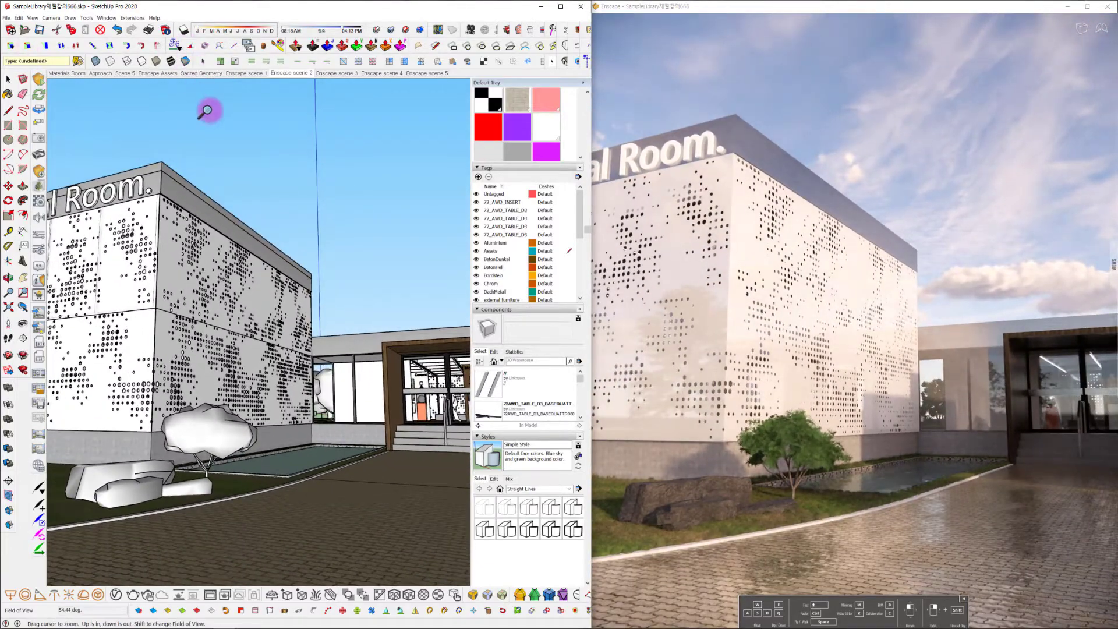
{"action": "right_click", "coordinate": [291, 72]}
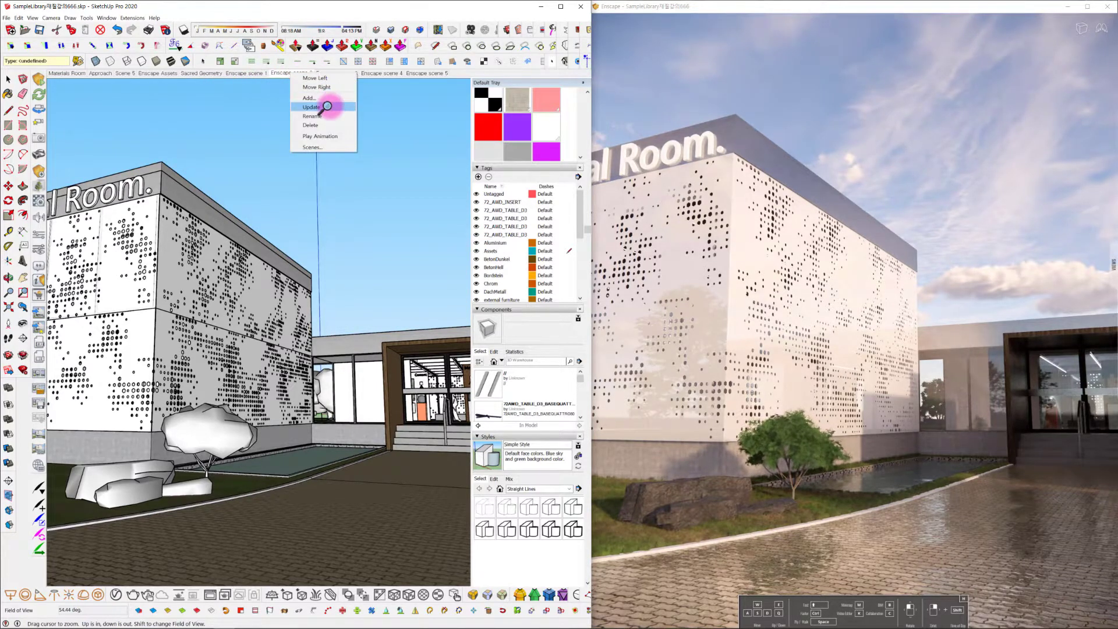
{"action": "left_click", "coordinate": [327, 107]}
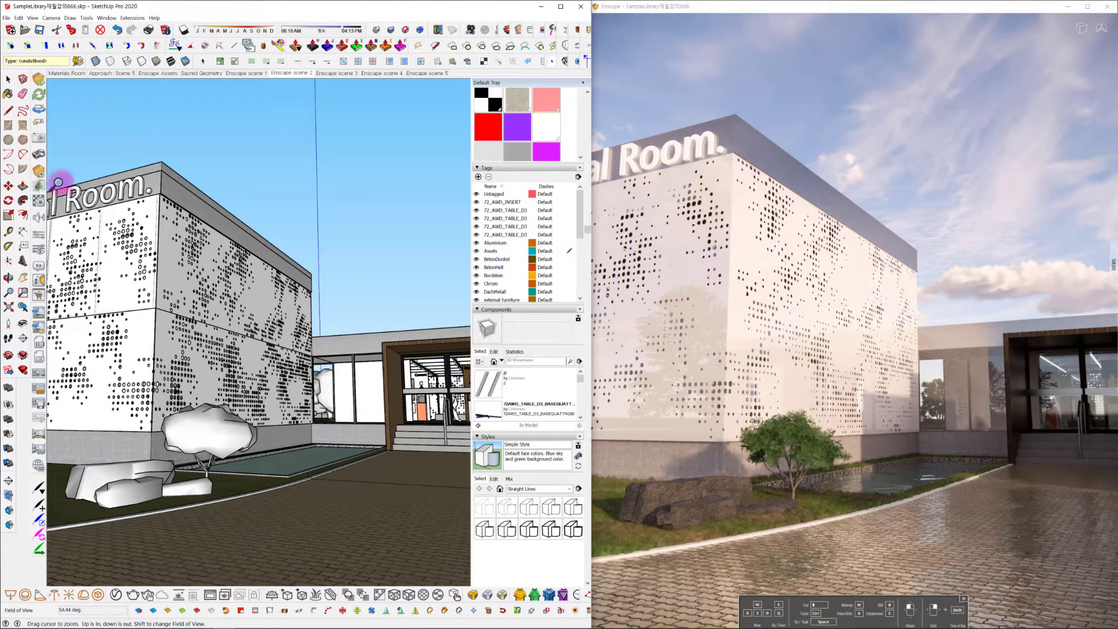
Step: Open the Enscape Visual Settings and set the atmosphere's wind intensity to 32%
{"action": "left_click", "coordinate": [39, 250]}
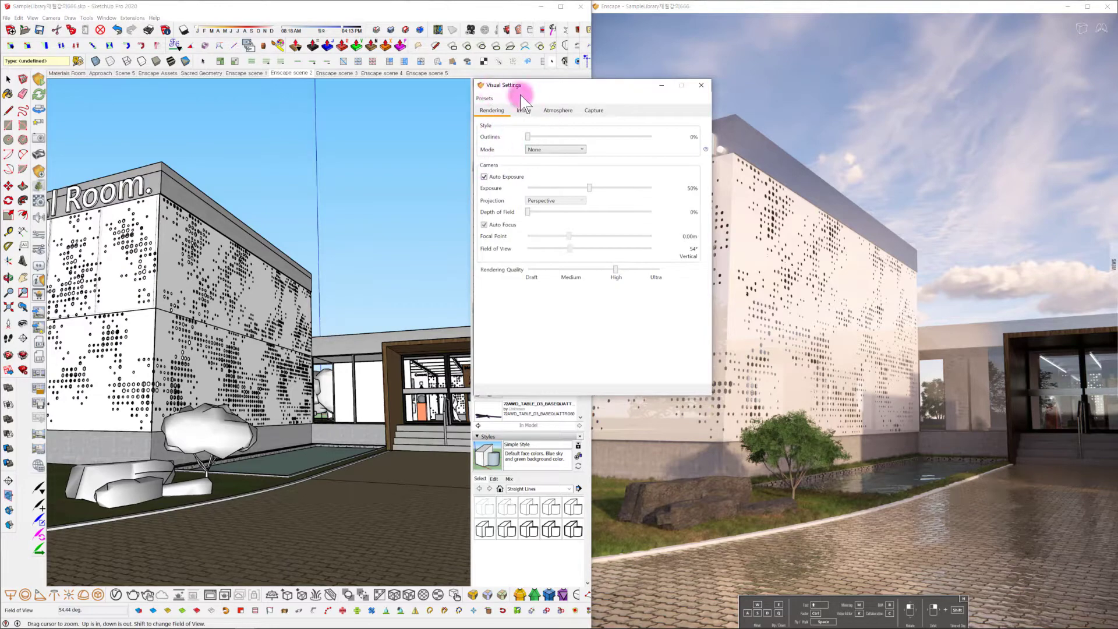
{"action": "left_click_drag", "start_coordinate": [588, 87], "coordinate": [353, 201]}
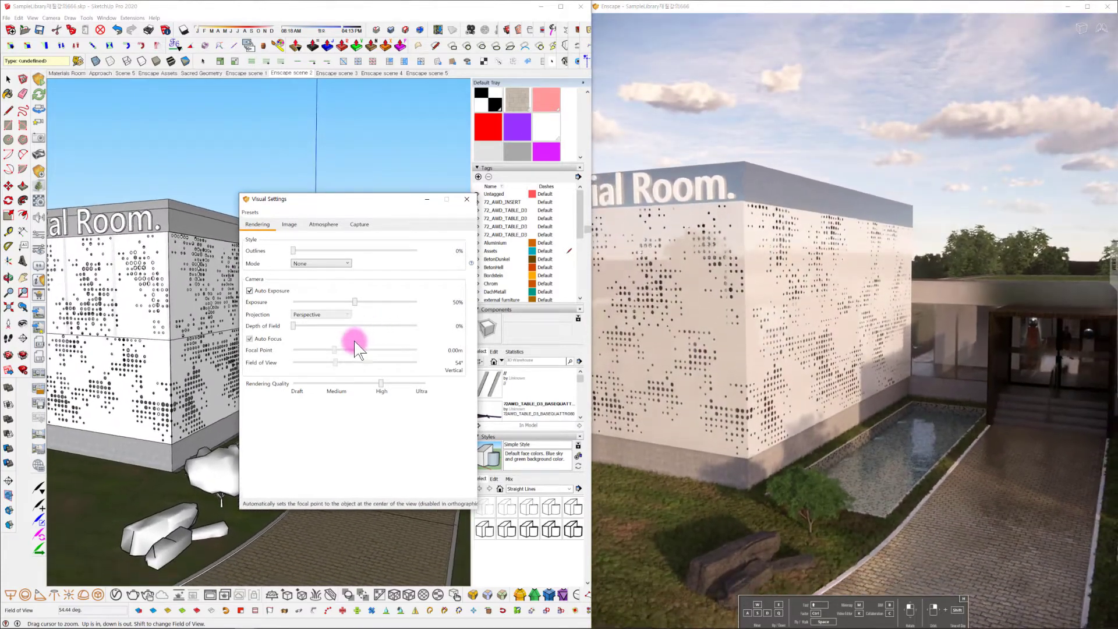
{"action": "left_click", "coordinate": [290, 227]}
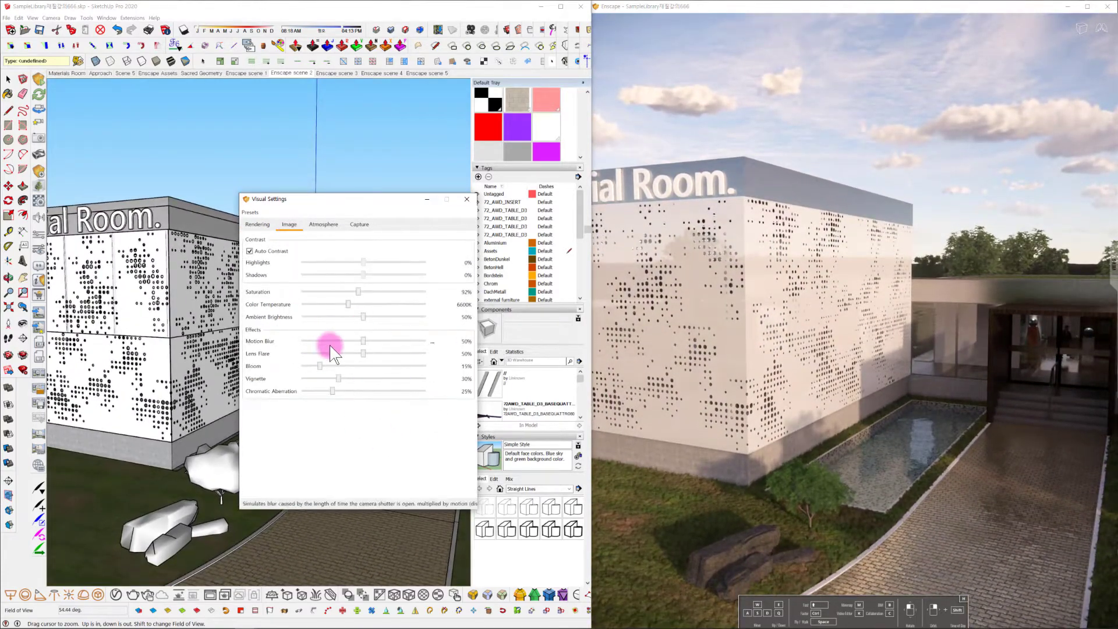
{"action": "left_click", "coordinate": [322, 231]}
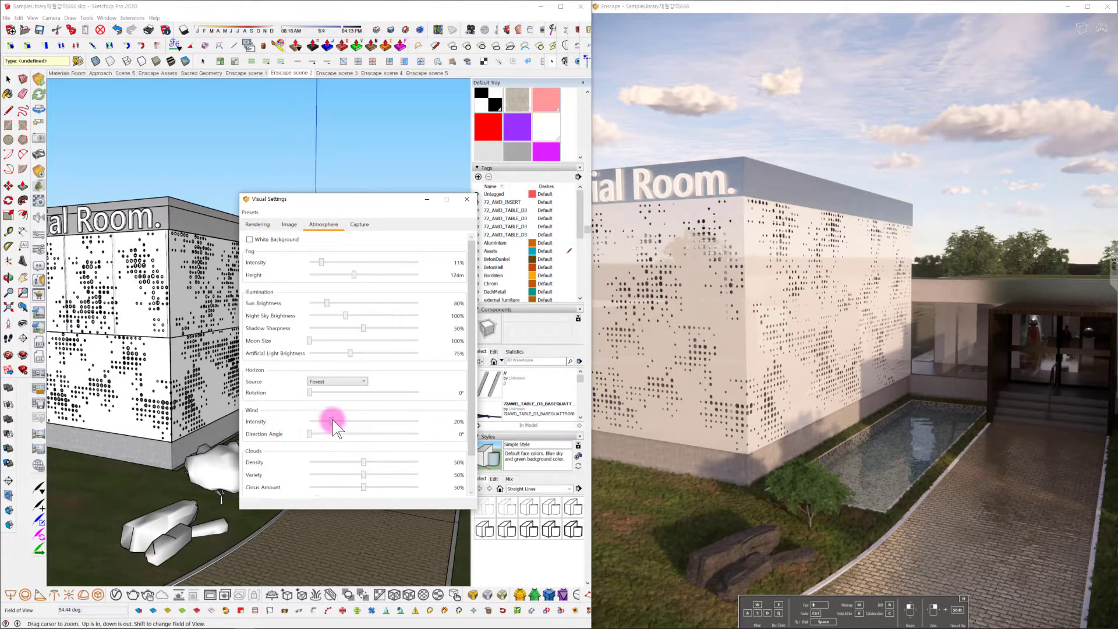
{"action": "left_click_drag", "start_coordinate": [333, 420], "coordinate": [309, 435]}
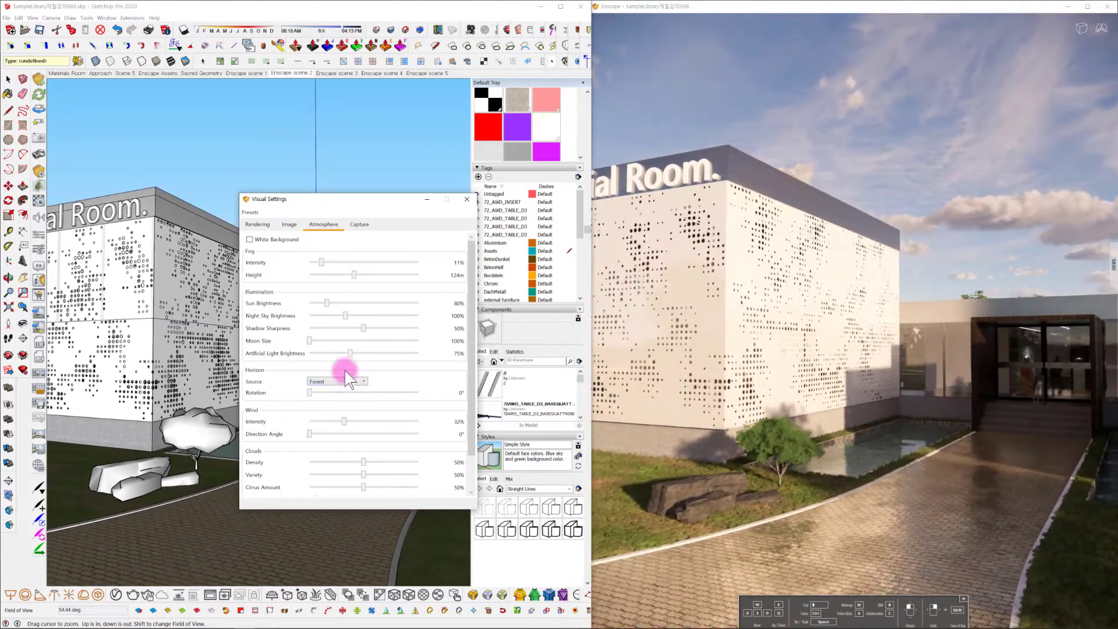
Step: Change the horizon source to Skybox using the Iceland HDR file, with normalized average brightness and a 360° rotation
{"action": "left_click", "coordinate": [346, 380]}
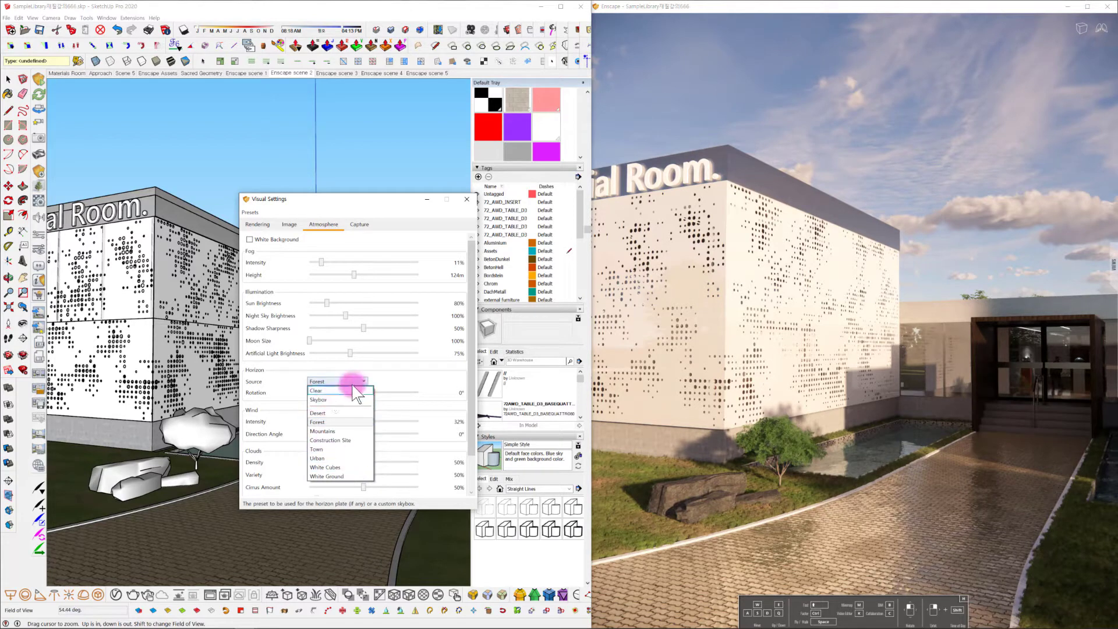
{"action": "left_click", "coordinate": [325, 402]}
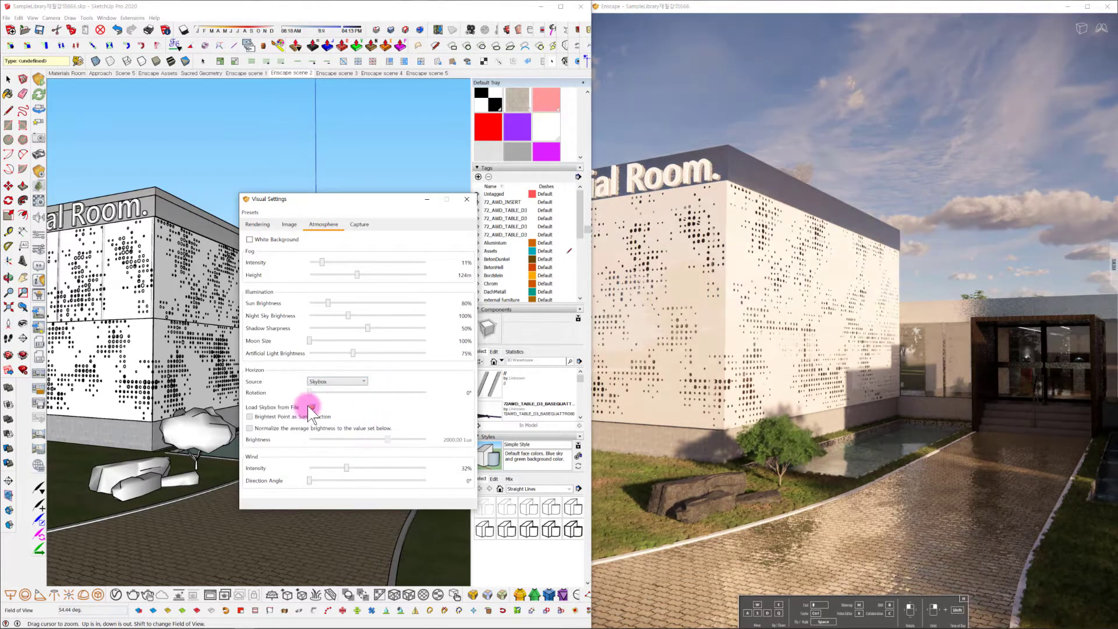
{"action": "left_click", "coordinate": [311, 406]}
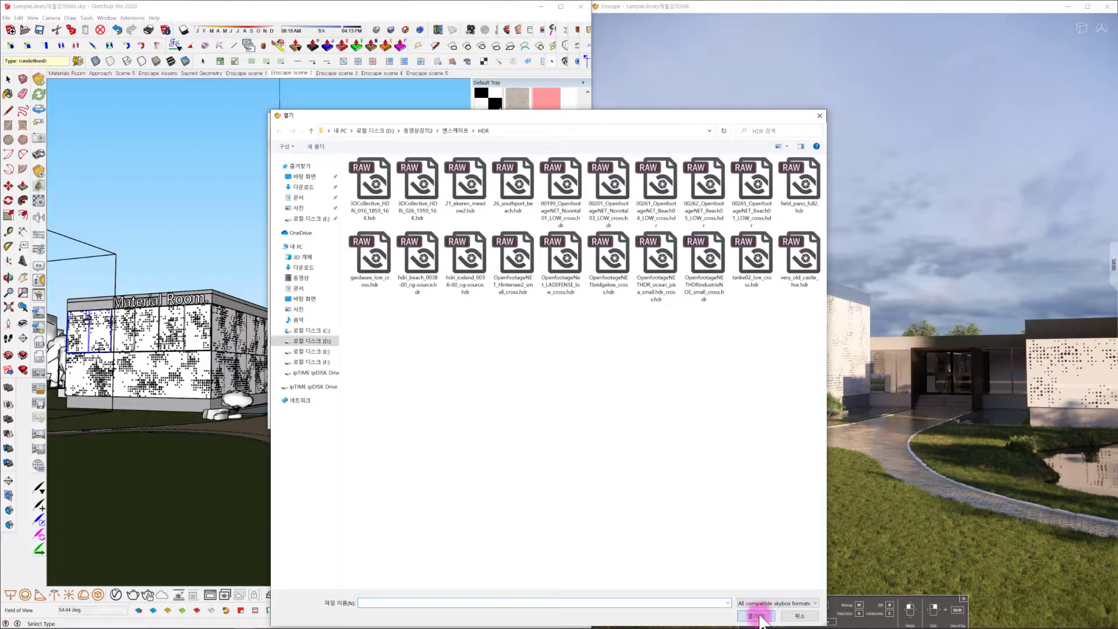
{"action": "left_click", "coordinate": [793, 616]}
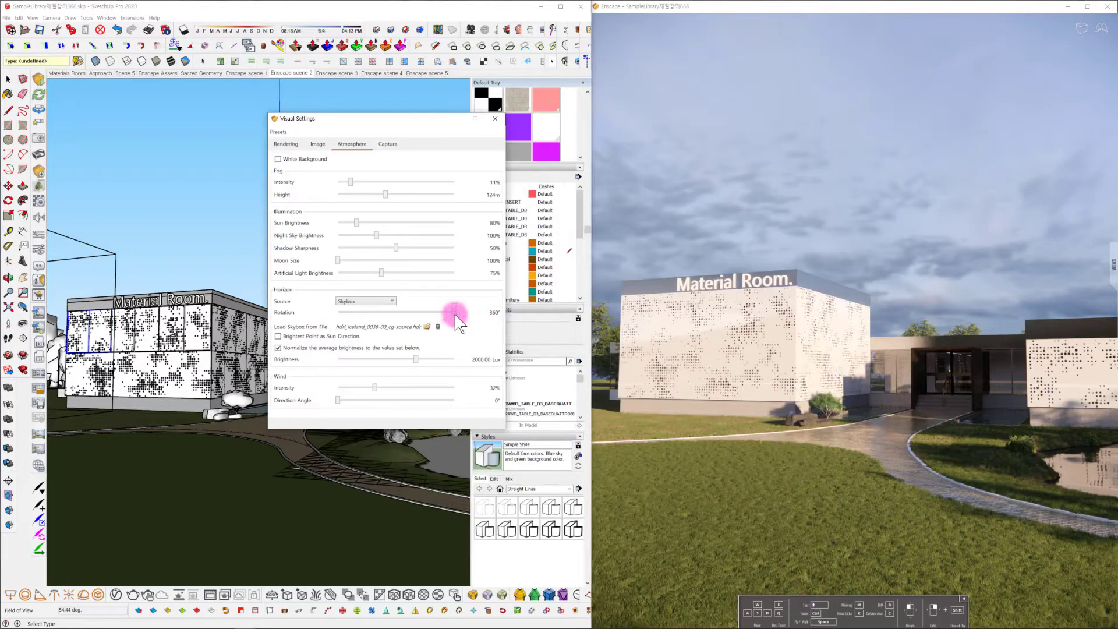
{"action": "mouse_move", "coordinate": [441, 314]}
{"action": "left_mouse_down"}
{"action": "mouse_move", "coordinate": [422, 311]}
{"action": "mouse_move", "coordinate": [456, 314]}
{"action": "left_mouse_up"}
{"action": "left_click", "coordinate": [852, 223]}
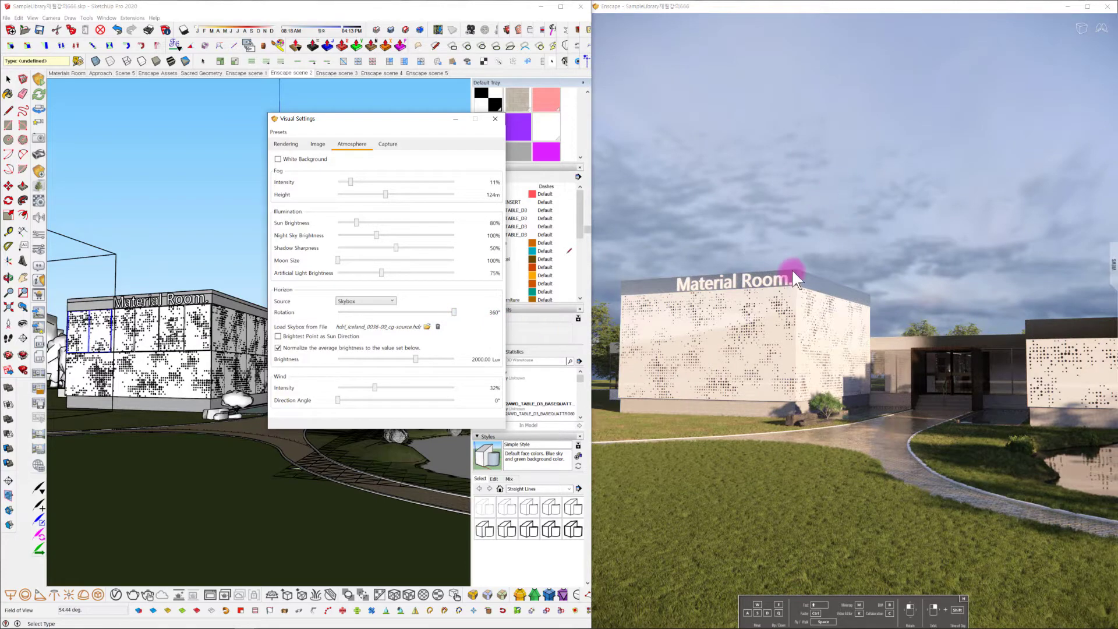
{"action": "key", "text": "e"}
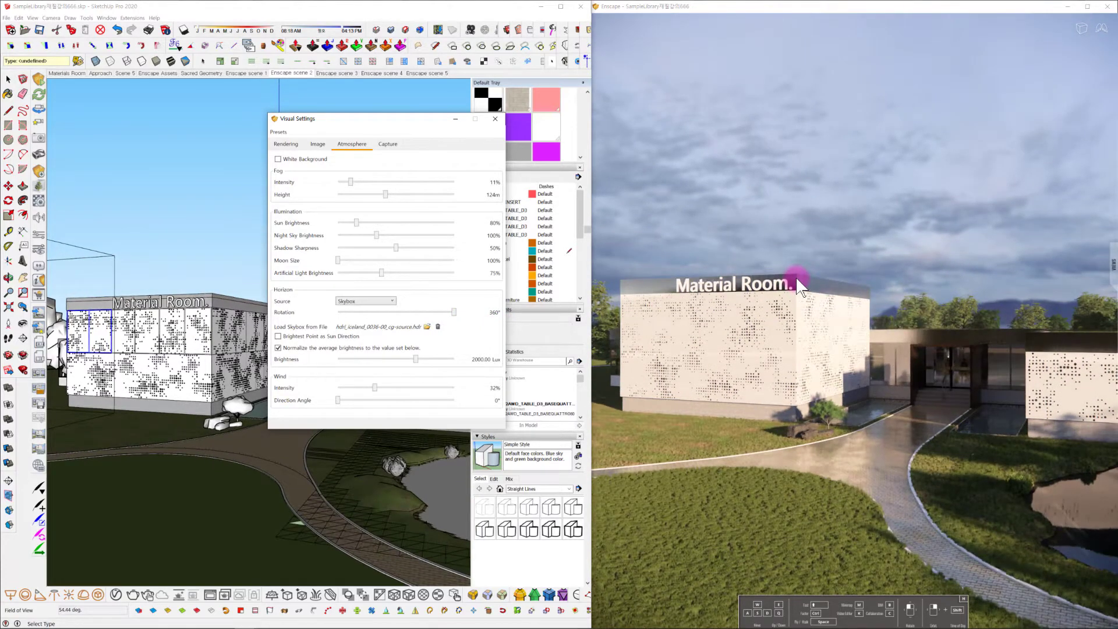
{"action": "left_click_drag", "start_coordinate": [796, 277], "coordinate": [792, 282]}
Step: Test the camera exposure and set the image effects' motion blur to 57%
{"action": "mouse_move", "coordinate": [338, 202]}
{"action": "left_mouse_down"}
{"action": "mouse_move", "coordinate": [369, 162]}
{"action": "mouse_move", "coordinate": [349, 162]}
{"action": "left_mouse_up"}
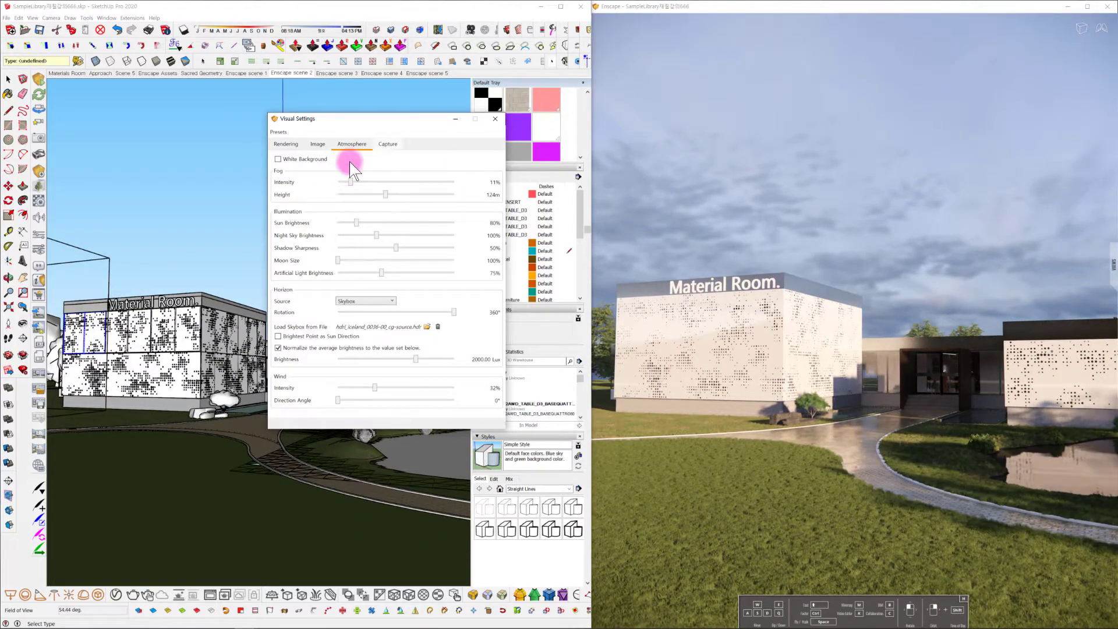
{"action": "left_click", "coordinate": [296, 146]}
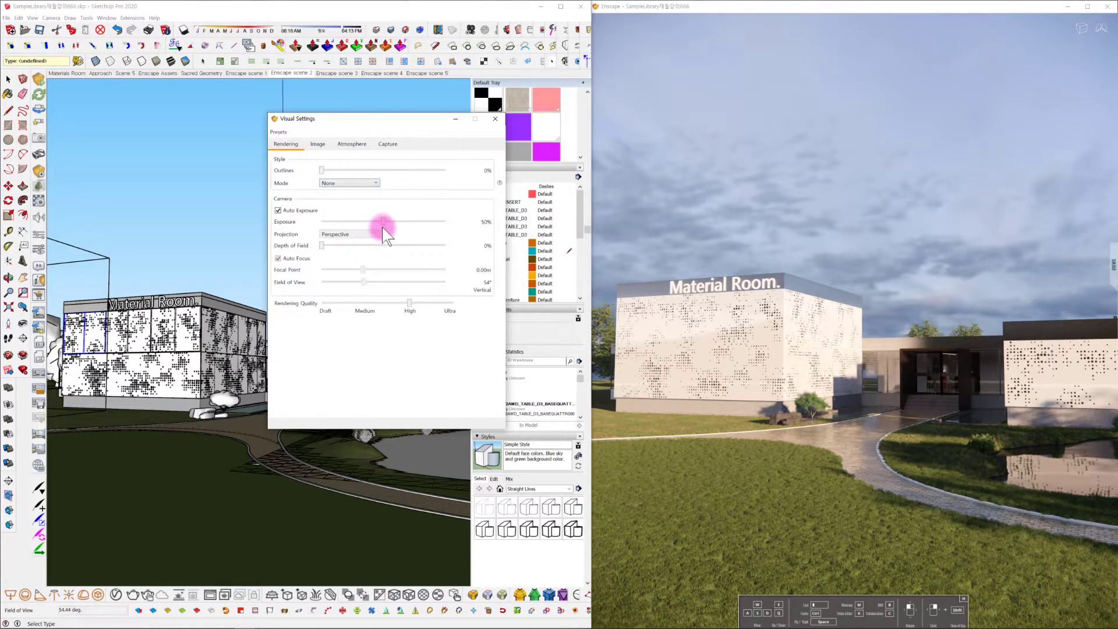
{"action": "left_click_drag", "start_coordinate": [384, 221], "coordinate": [384, 222]}
{"action": "left_click", "coordinate": [319, 145]}
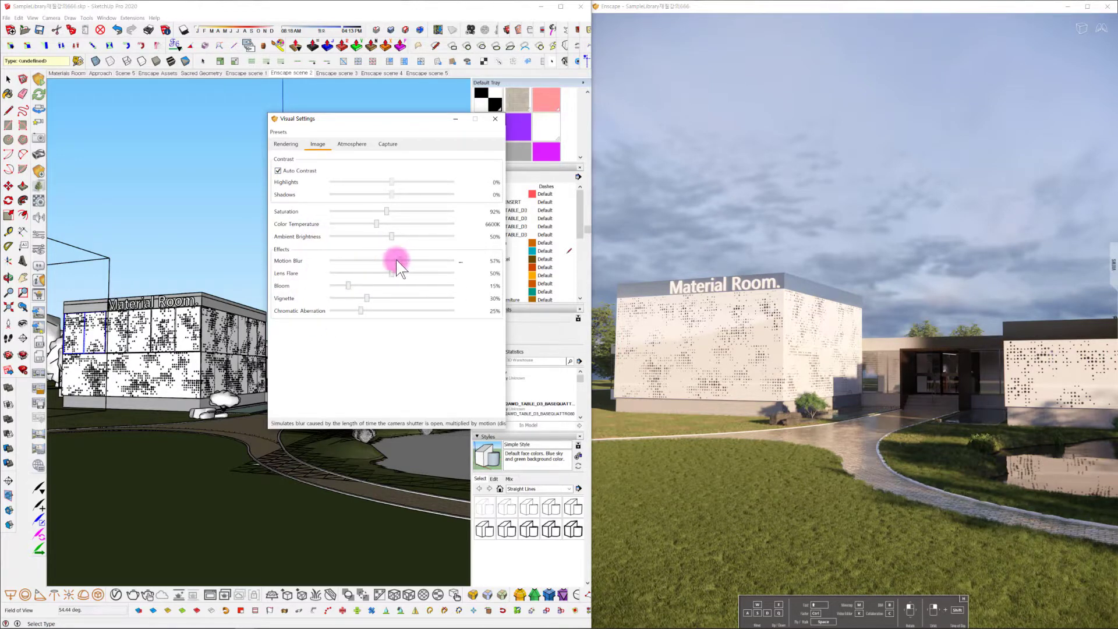
{"action": "left_click", "coordinate": [356, 144]}
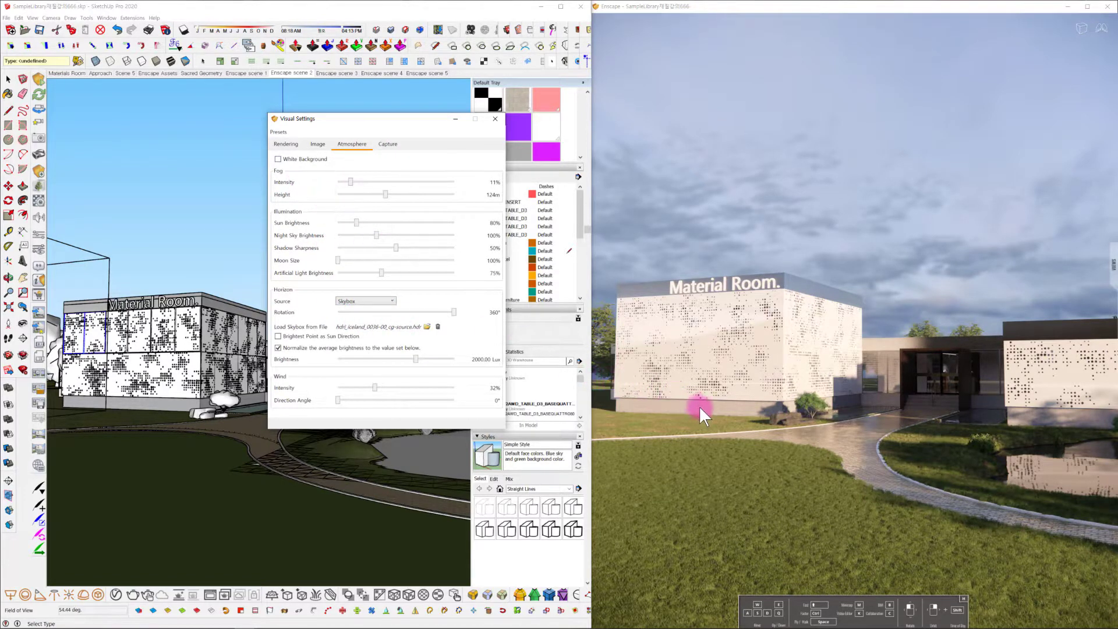
Step: Frame the building corner, tree and entrance path more closely and update Enscape scene 2 with this view
{"action": "scroll", "coordinate": [739, 411], "scroll_direction": "up", "scroll_amount": 6}
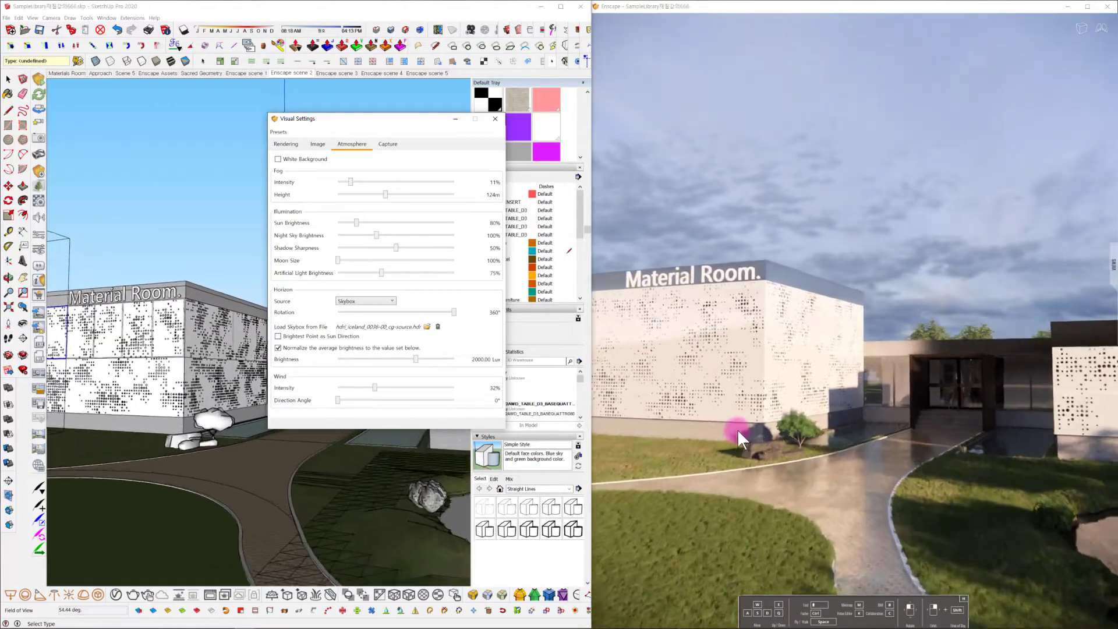
{"action": "scroll", "coordinate": [735, 431], "scroll_direction": "up", "scroll_amount": 5}
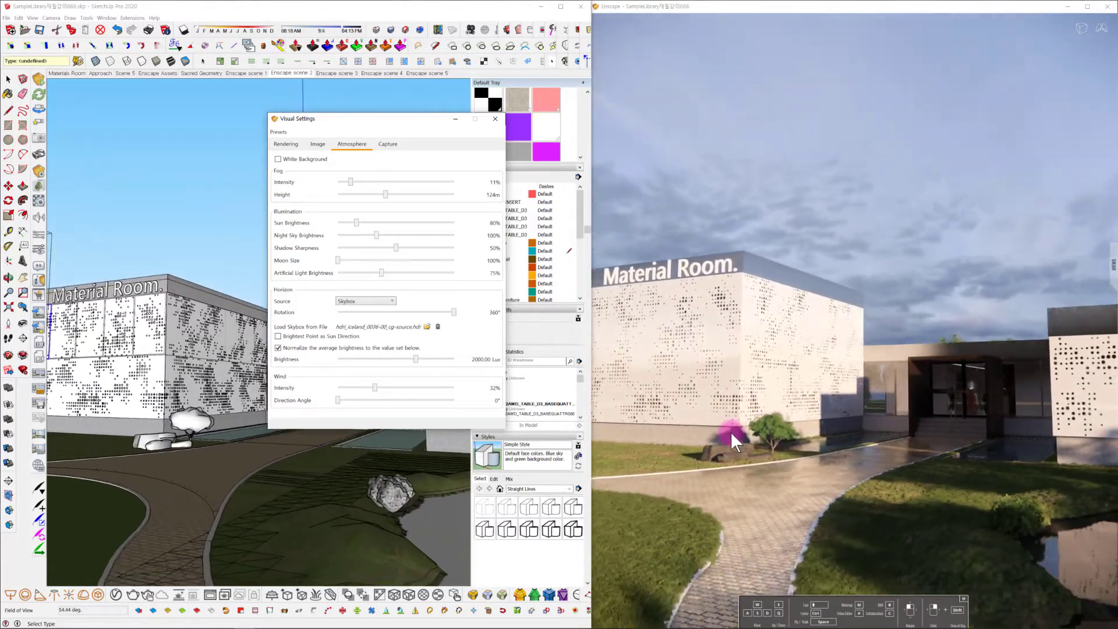
{"action": "scroll", "coordinate": [731, 431], "scroll_direction": "up", "scroll_amount": 5}
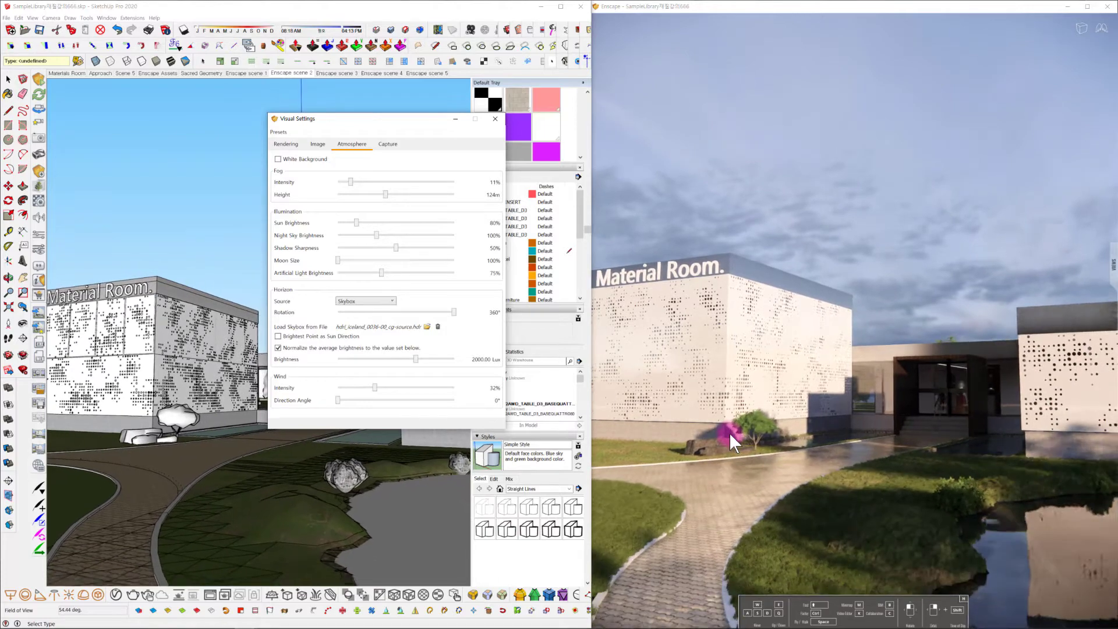
{"action": "scroll", "coordinate": [729, 433], "scroll_direction": "up", "scroll_amount": 5}
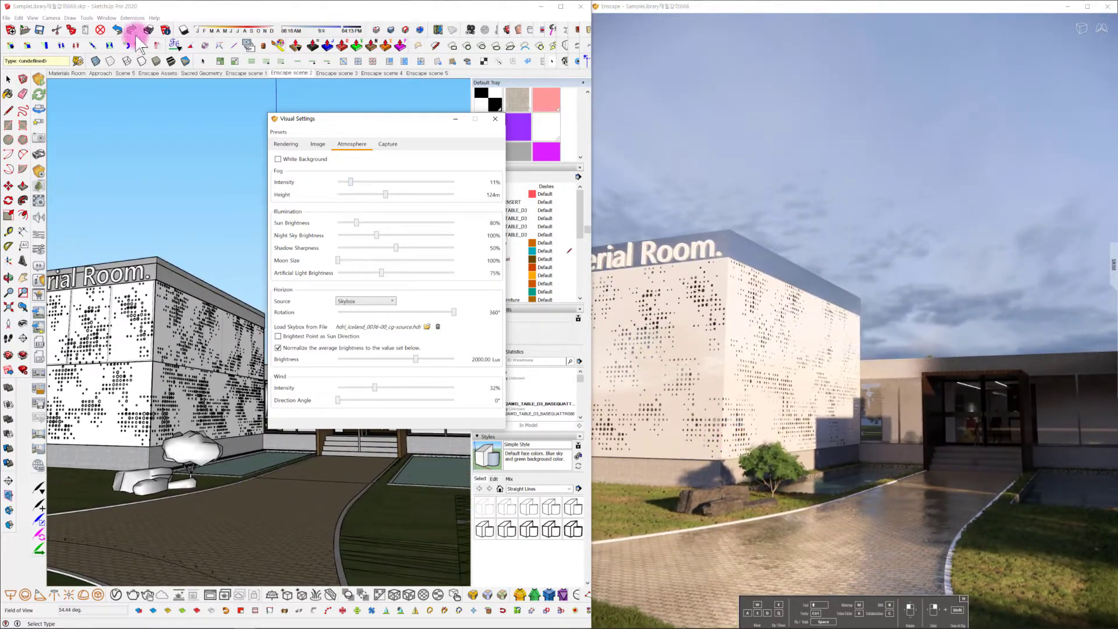
{"action": "right_click", "coordinate": [278, 72]}
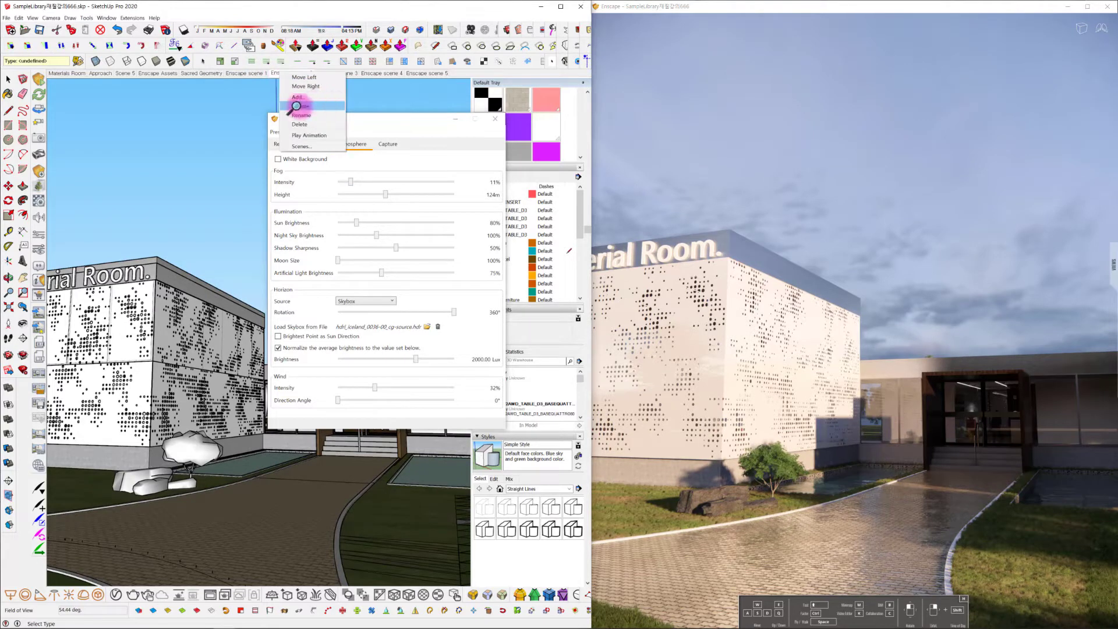
{"action": "left_click", "coordinate": [312, 108]}
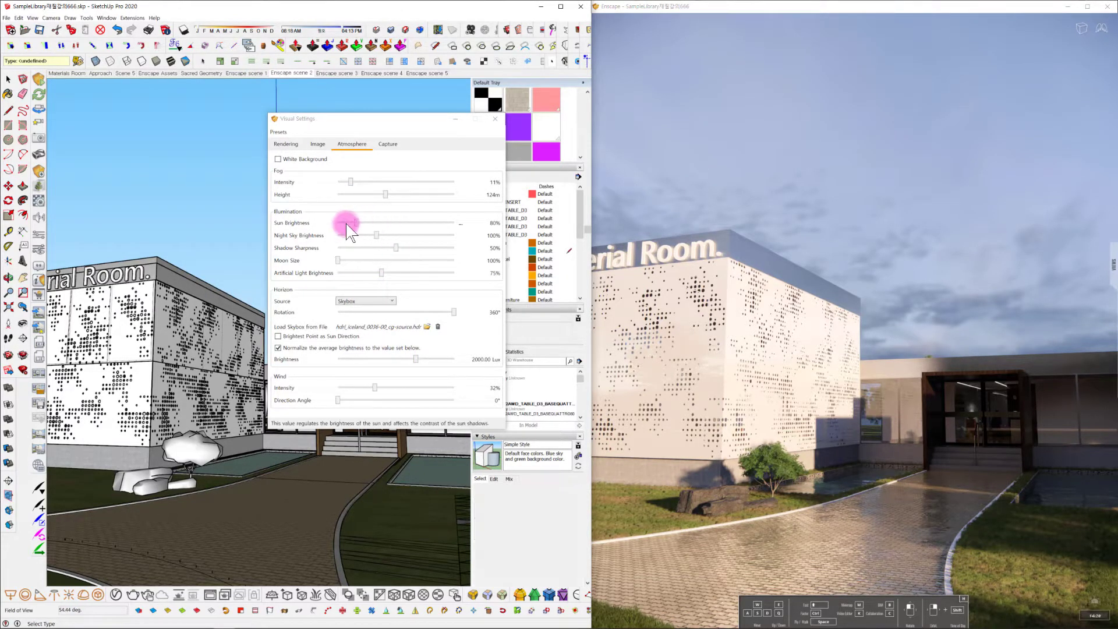
Step: Set the sun brightness to 121% and test the skybox's brightest point as sun direction, leaving that option off
{"action": "left_click_drag", "start_coordinate": [357, 225], "coordinate": [365, 223]}
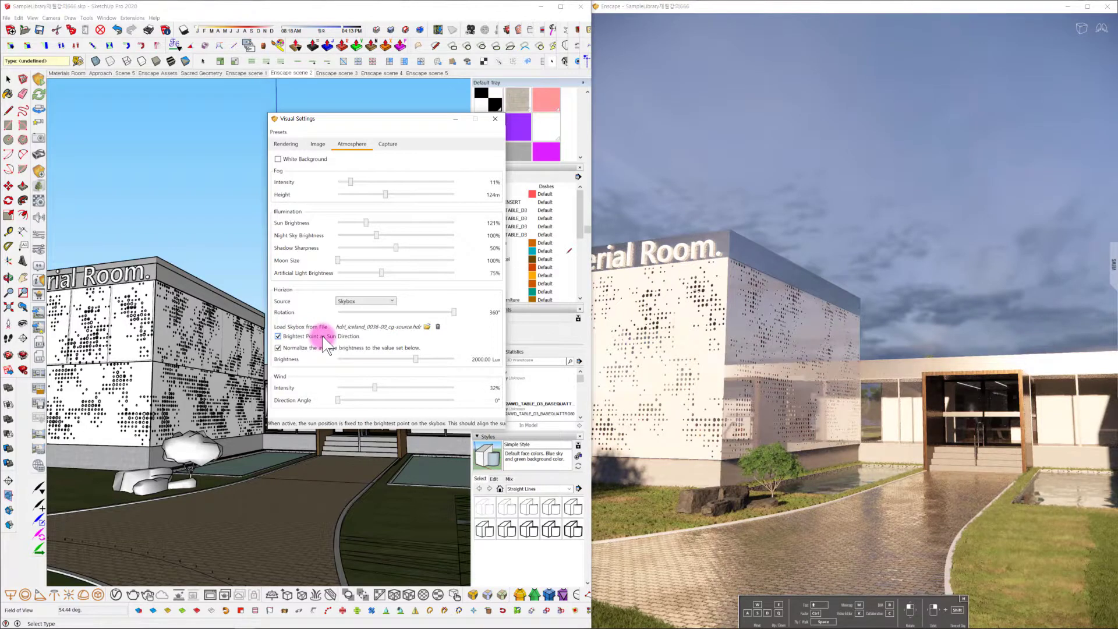
{"action": "left_click", "coordinate": [289, 336]}
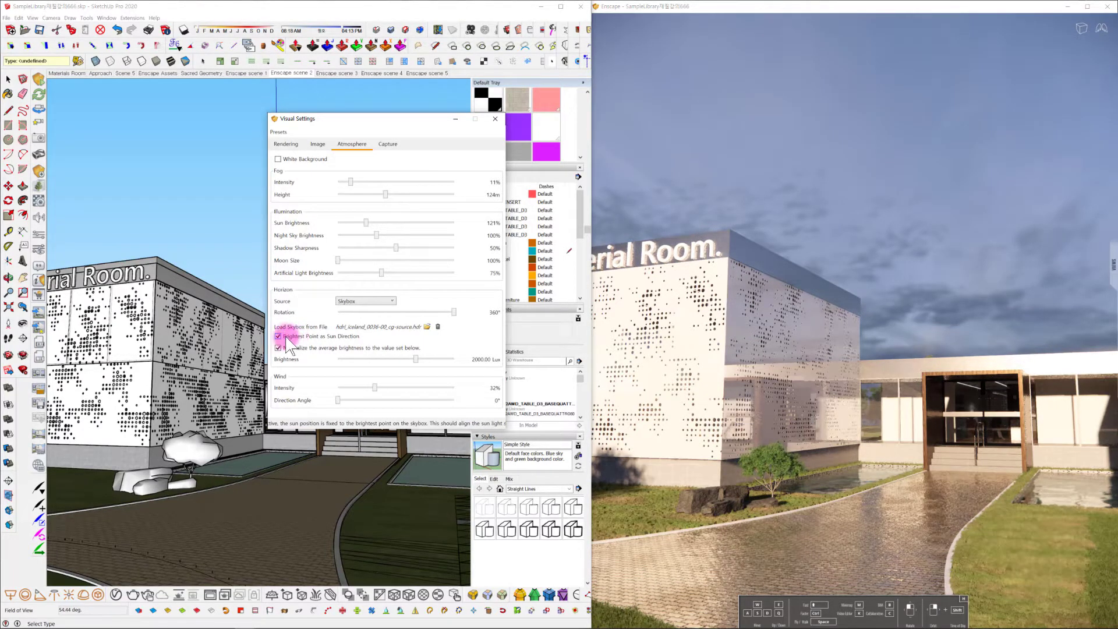
{"action": "left_click", "coordinate": [279, 337]}
{"action": "left_click", "coordinate": [279, 336]}
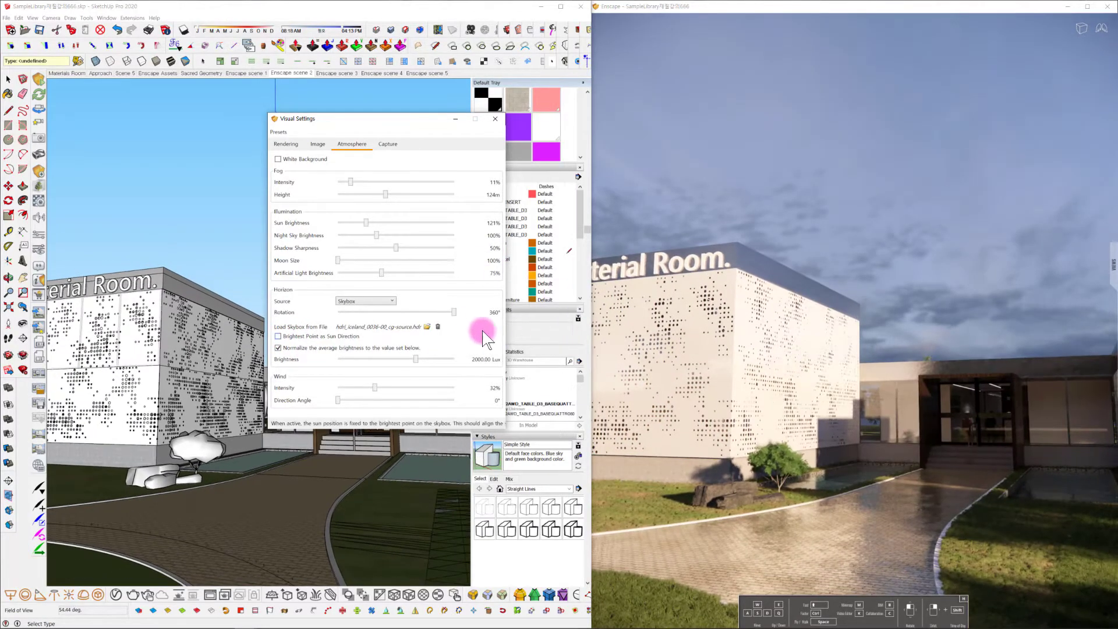
Step: Set the fog intensity to 36% and the fog height to 107 m, and update Enscape scene 2 with a wider exterior view
{"action": "left_click", "coordinate": [391, 145]}
{"action": "left_click", "coordinate": [350, 145]}
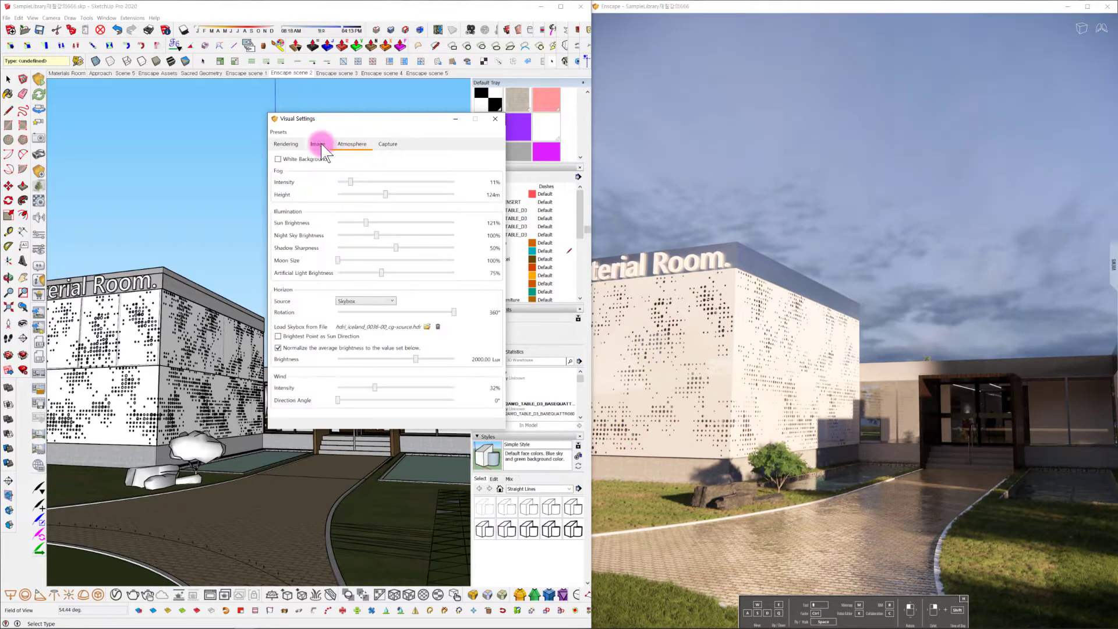
{"action": "left_click_drag", "start_coordinate": [350, 182], "coordinate": [386, 183]}
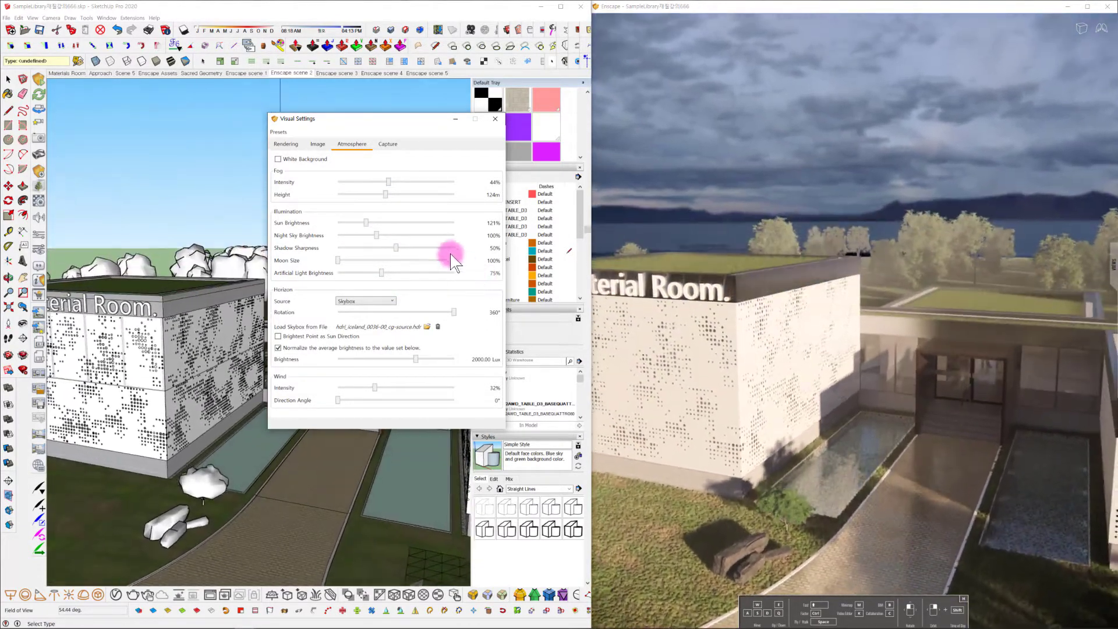
{"action": "left_click_drag", "start_coordinate": [403, 194], "coordinate": [380, 193]}
{"action": "left_click_drag", "start_coordinate": [389, 182], "coordinate": [400, 183]}
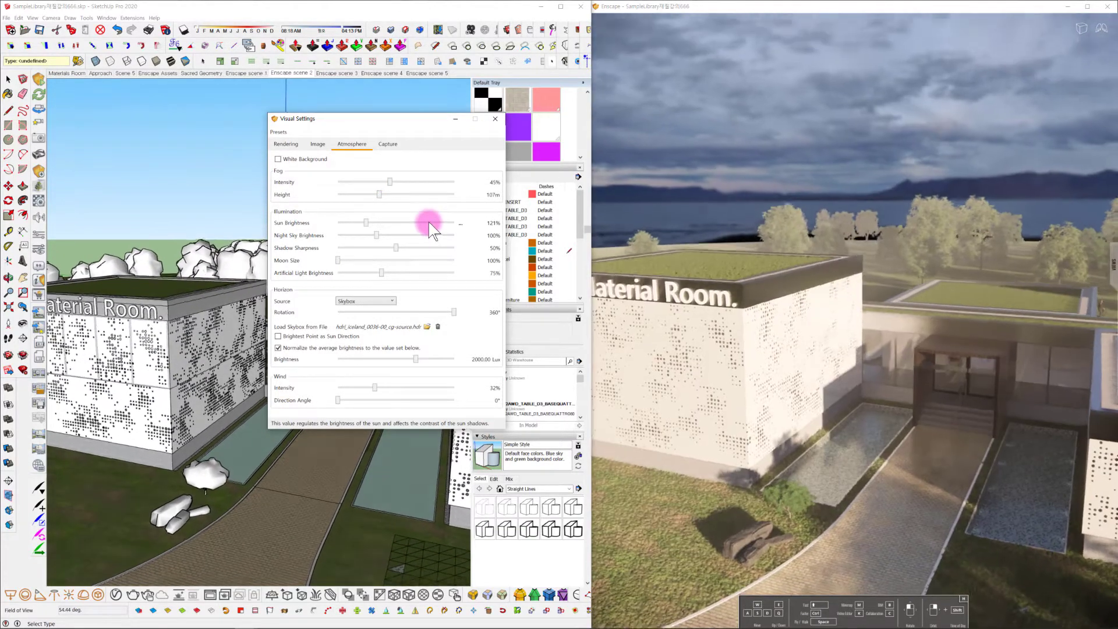
{"action": "left_click", "coordinate": [294, 70]}
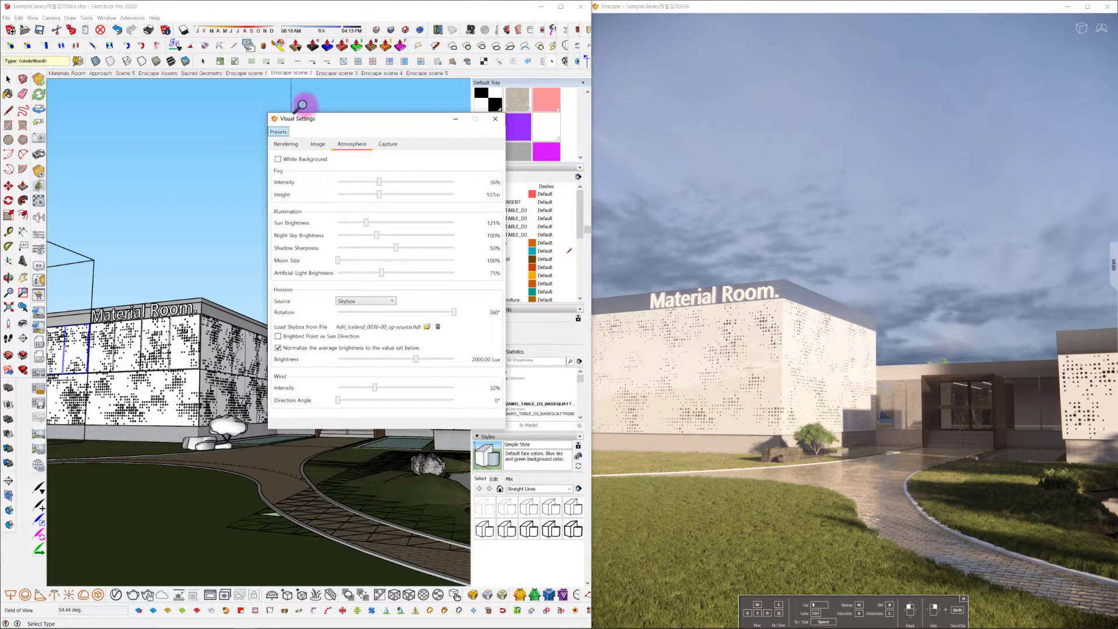
Step: Save the current visual settings to the project as a preset named a222
{"action": "left_click", "coordinate": [278, 131]}
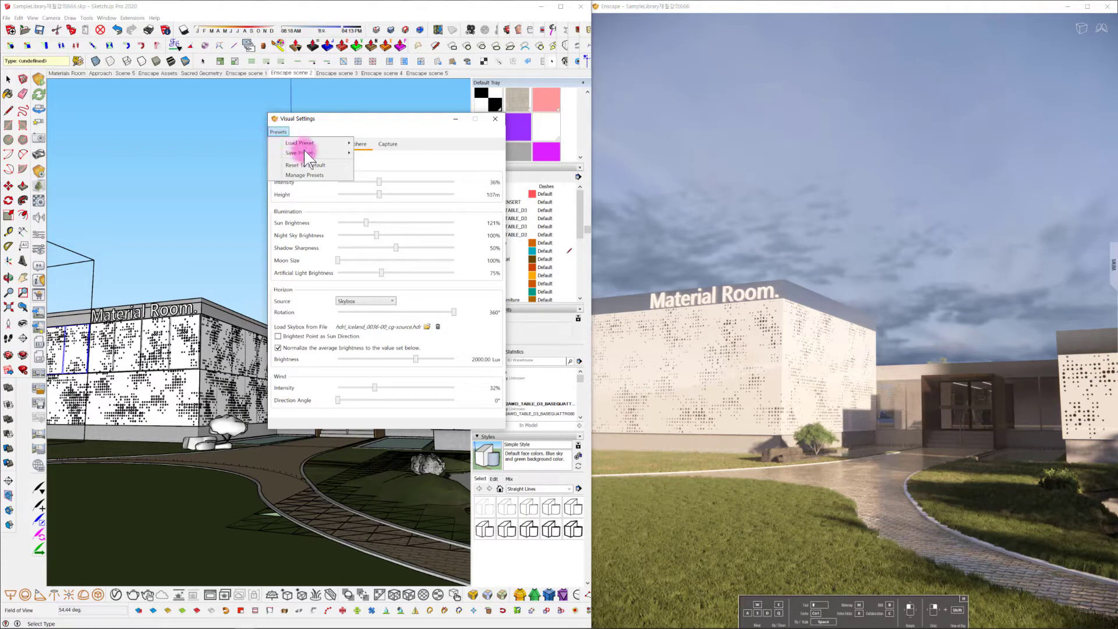
{"action": "mouse_move", "coordinate": [304, 151]}
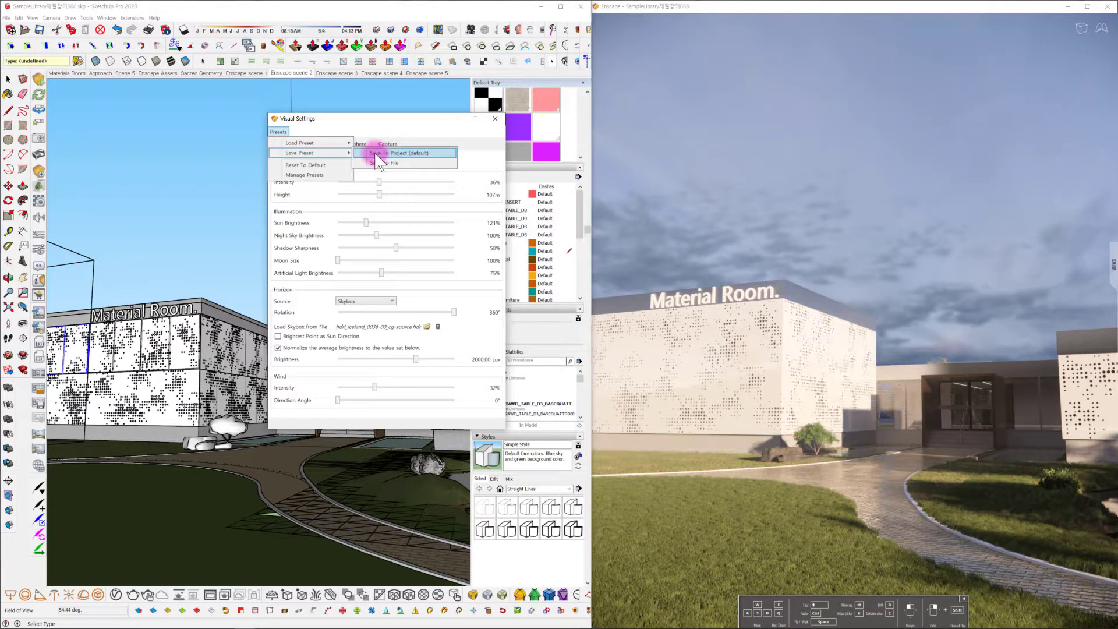
{"action": "left_click", "coordinate": [404, 152]}
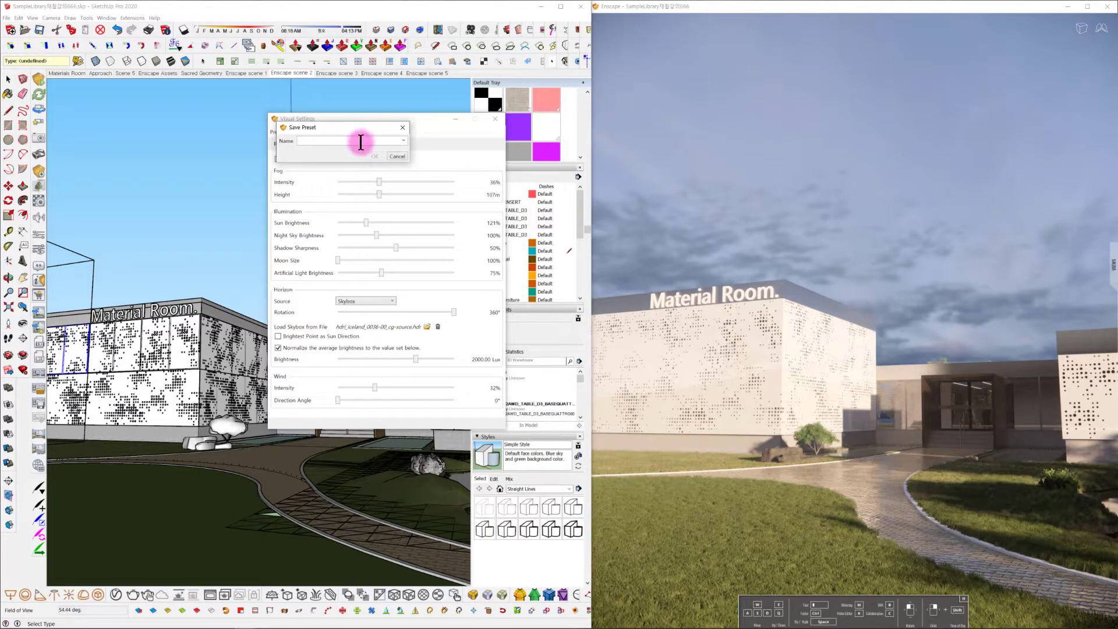
{"action": "type", "text": "a222"}
{"action": "left_click", "coordinate": [365, 145]}
{"action": "left_click", "coordinate": [356, 149]}
{"action": "left_click_drag", "start_coordinate": [362, 140], "coordinate": [297, 141]}
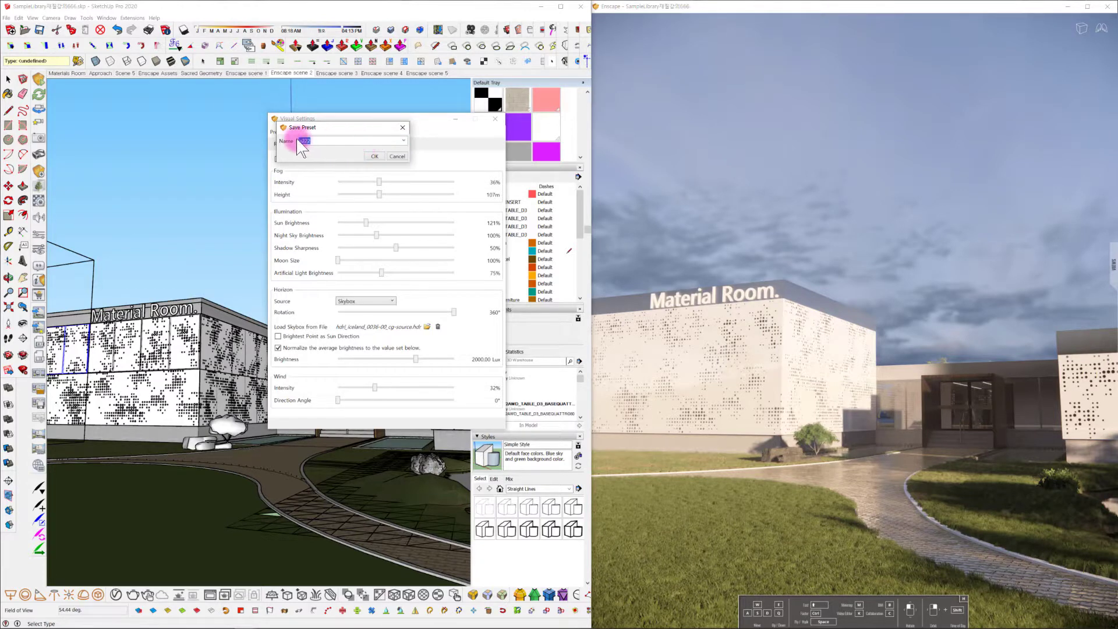
{"action": "left_click", "coordinate": [372, 155]}
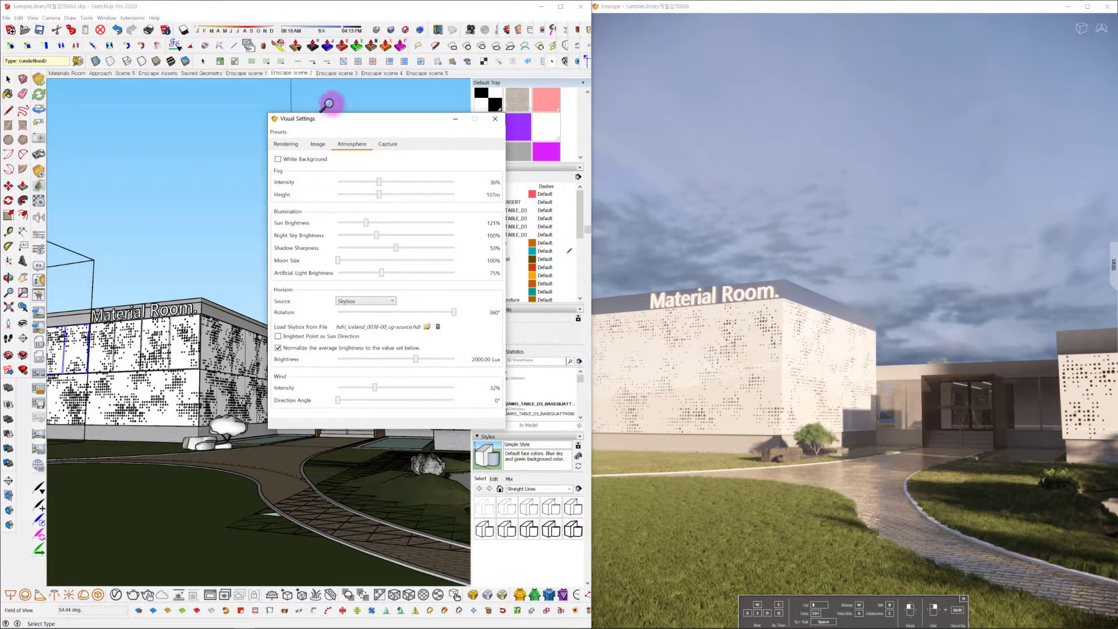
Step: In Enscape scene 3, set the horizon source to Forest and the sun brightness to 171%, and move the shadow time slightly forward
{"action": "left_click", "coordinate": [337, 73]}
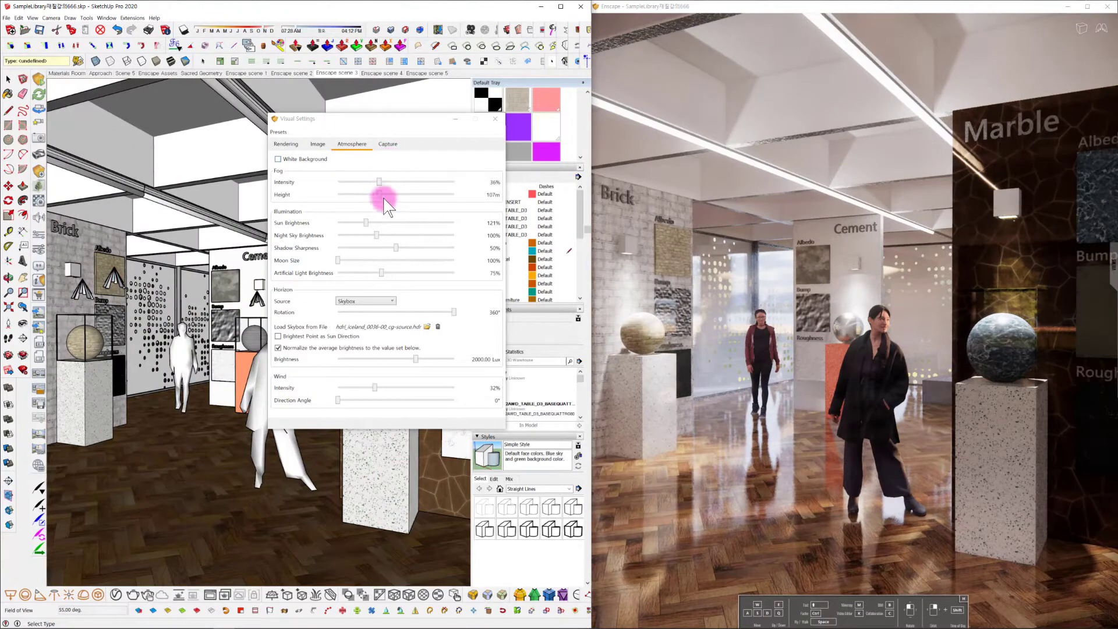
{"action": "left_click", "coordinate": [392, 301]}
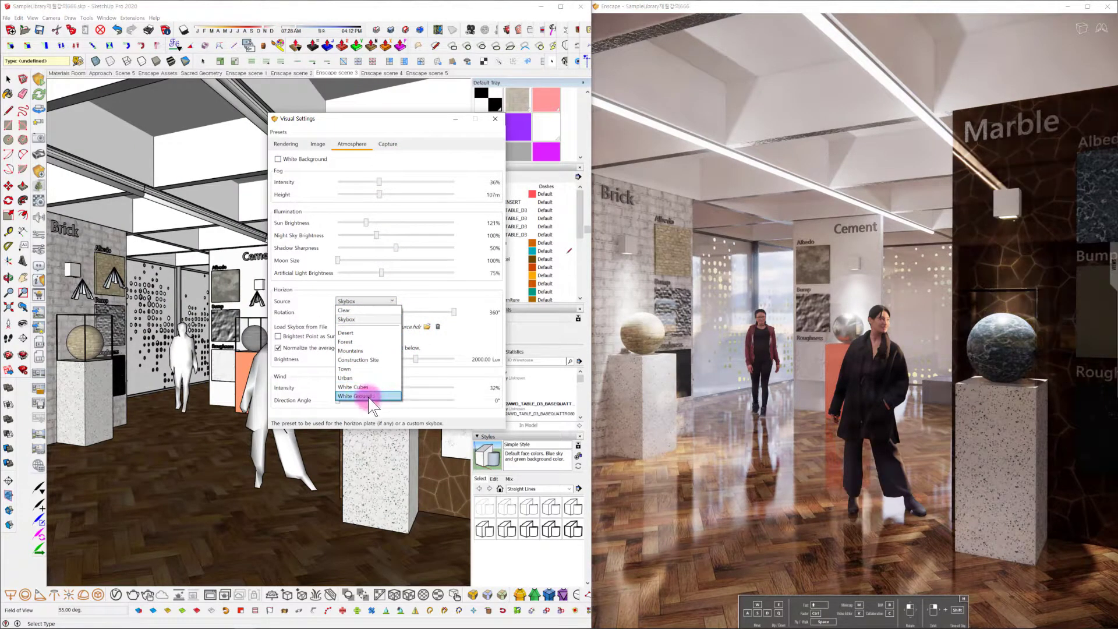
{"action": "left_click", "coordinate": [371, 348]}
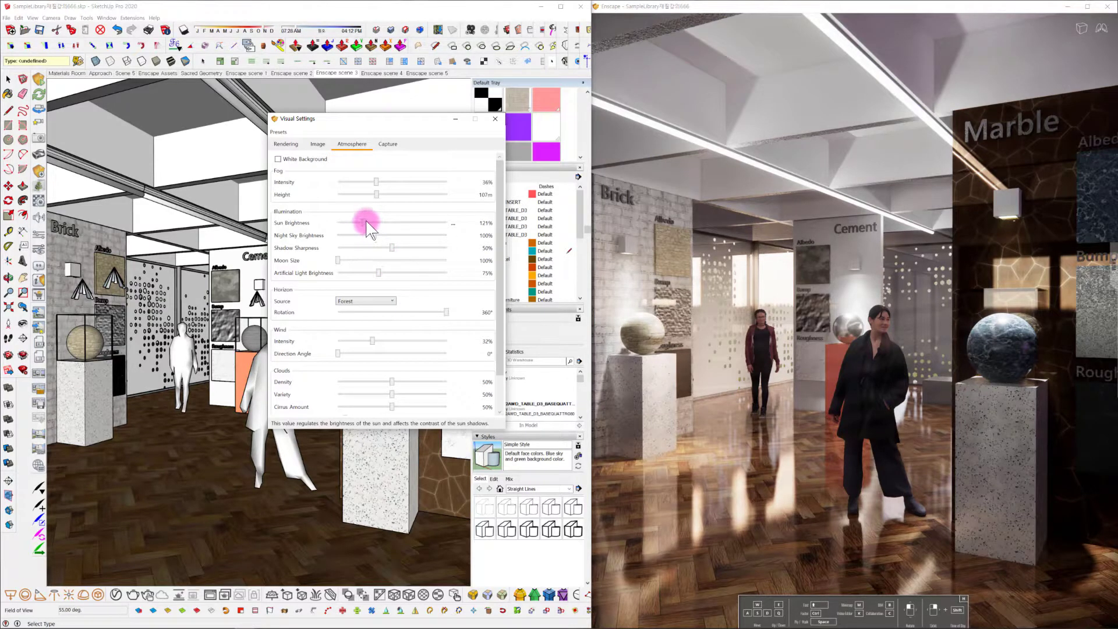
{"action": "left_click_drag", "start_coordinate": [369, 223], "coordinate": [376, 220]}
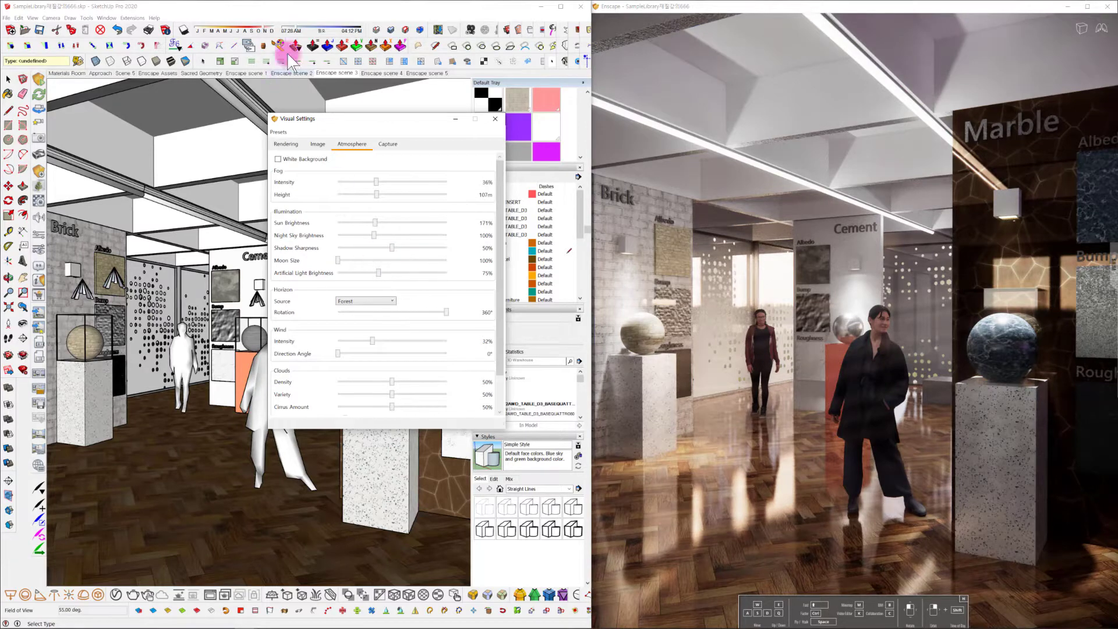
{"action": "left_click_drag", "start_coordinate": [296, 26], "coordinate": [306, 28]}
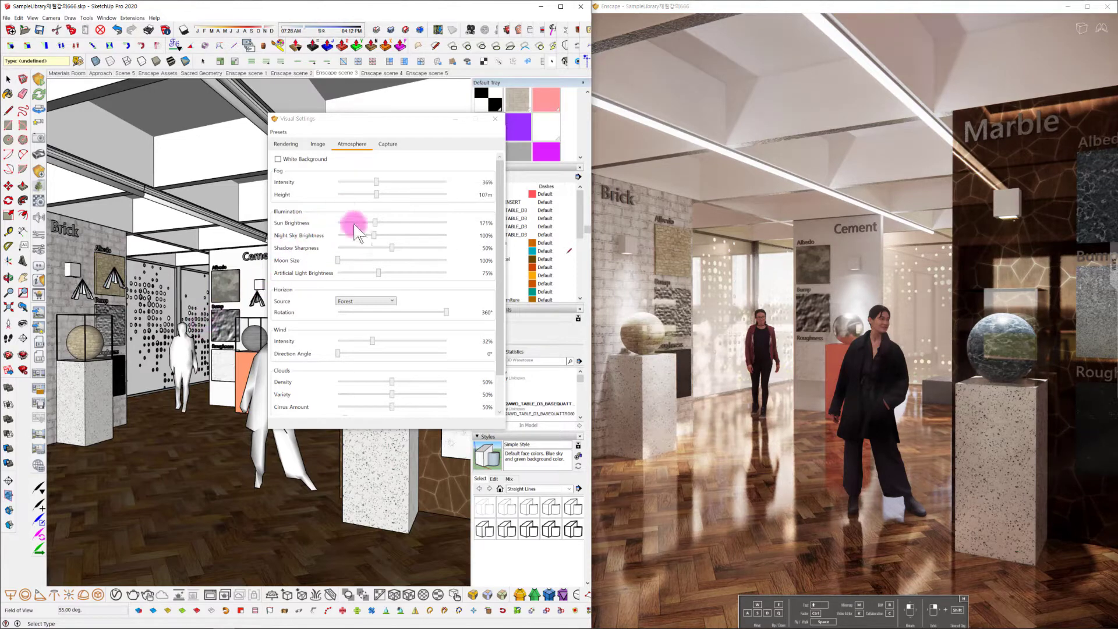
Step: Set the image's motion blur to 44%, lens flare to 80%, bloom to 31%, vignette to 37% and saturation to 79%
{"action": "left_click", "coordinate": [387, 146]}
{"action": "left_click", "coordinate": [323, 144]}
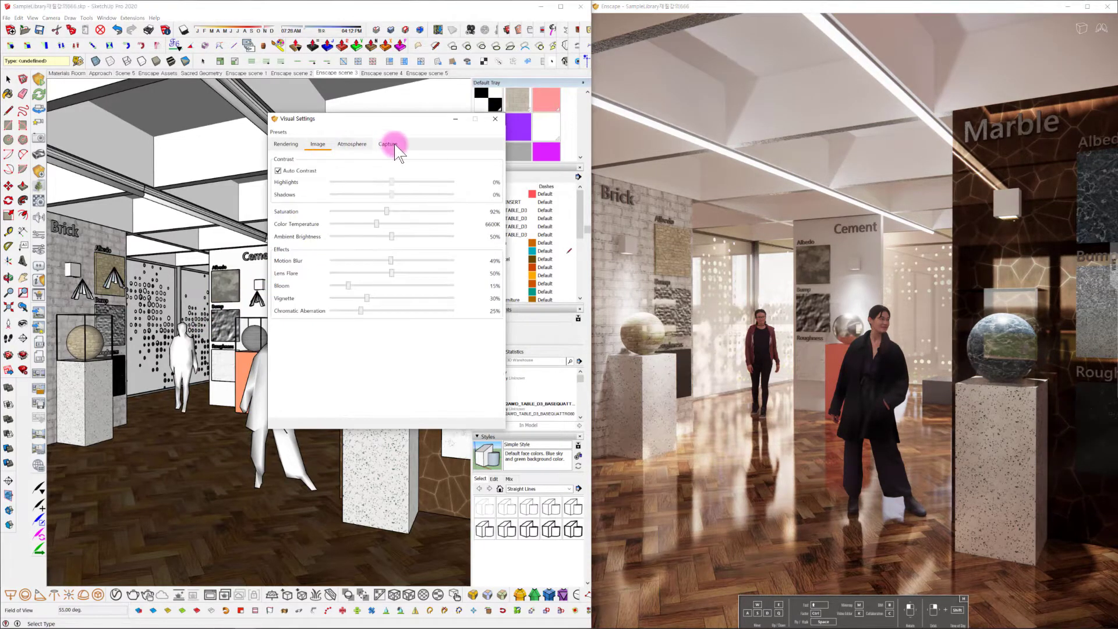
{"action": "left_click_drag", "start_coordinate": [367, 297], "coordinate": [443, 274]}
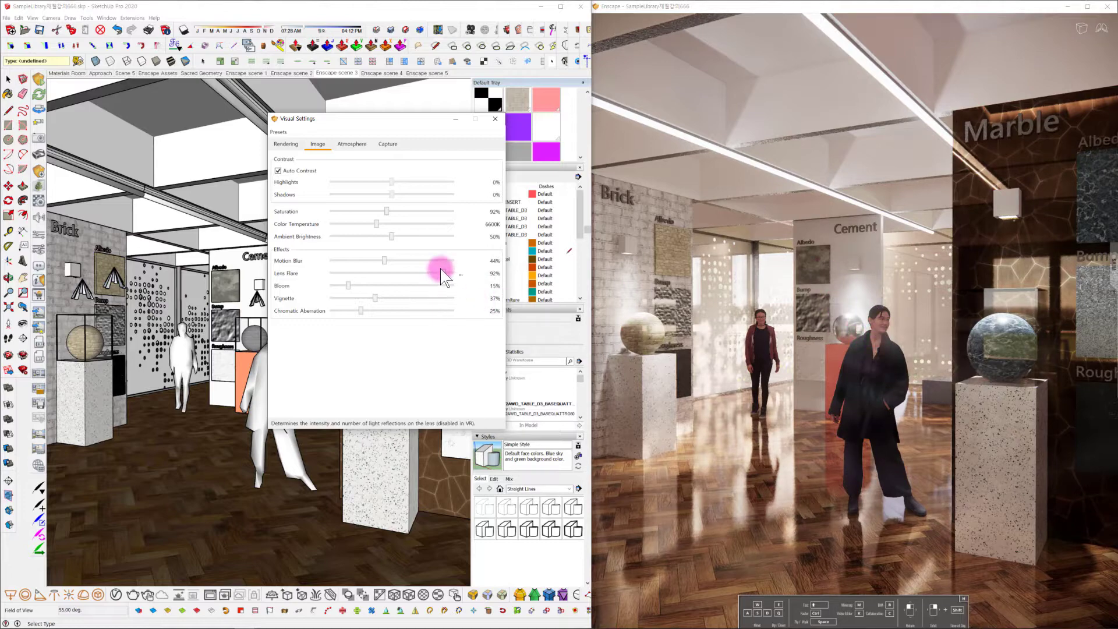
{"action": "left_click_drag", "start_coordinate": [444, 274], "coordinate": [429, 271]}
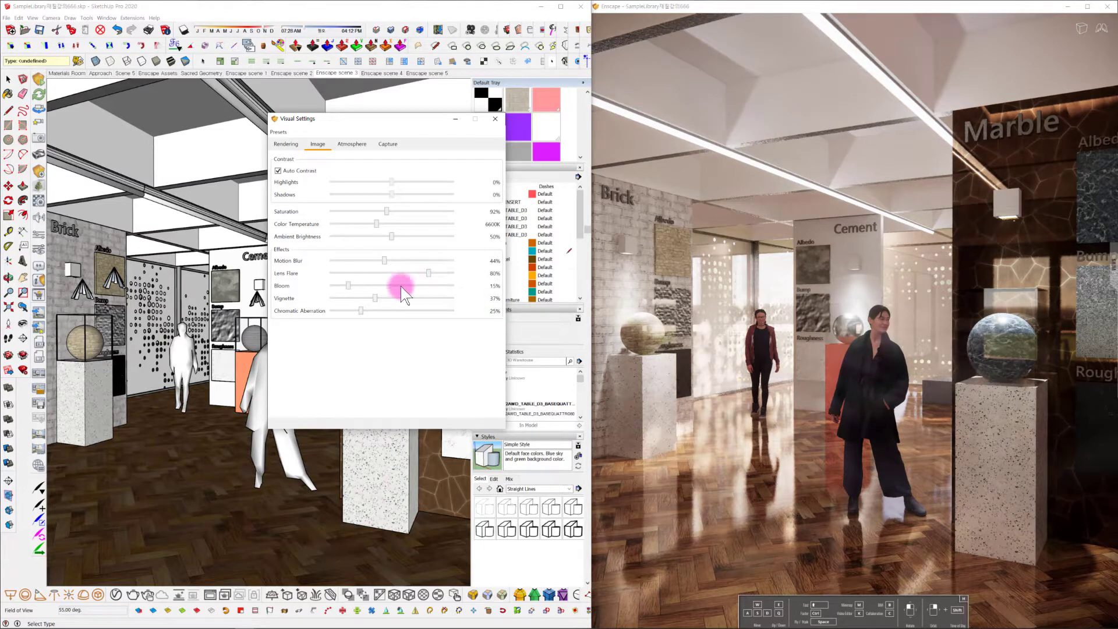
{"action": "mouse_move", "coordinate": [348, 286]}
{"action": "left_mouse_down"}
{"action": "mouse_move", "coordinate": [413, 286]}
{"action": "mouse_move", "coordinate": [368, 288]}
{"action": "left_mouse_up"}
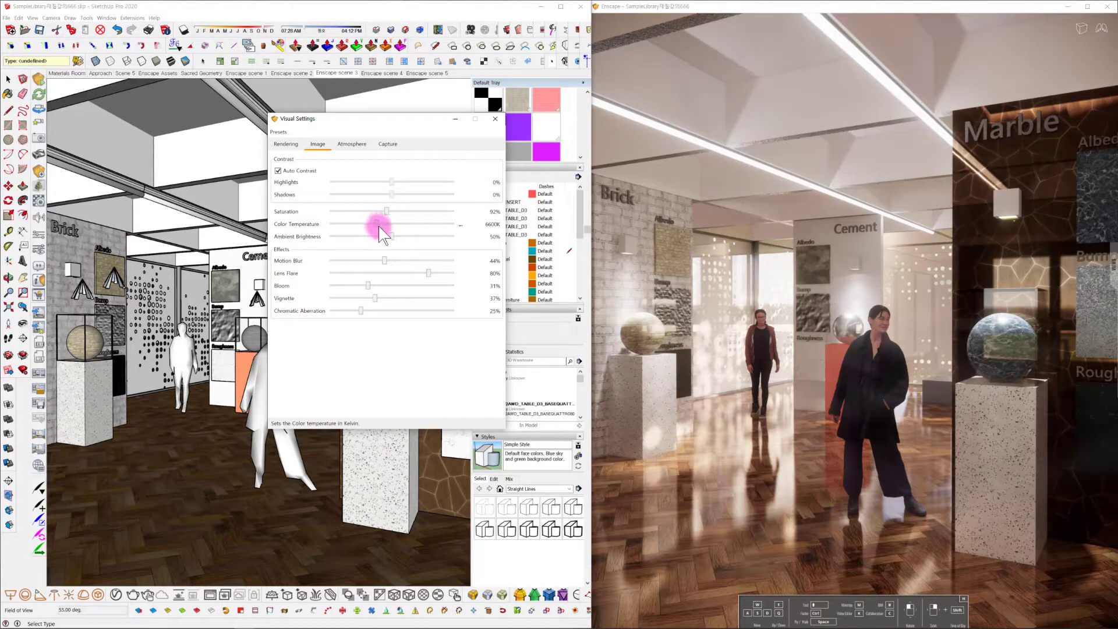
{"action": "left_click_drag", "start_coordinate": [386, 210], "coordinate": [379, 213]}
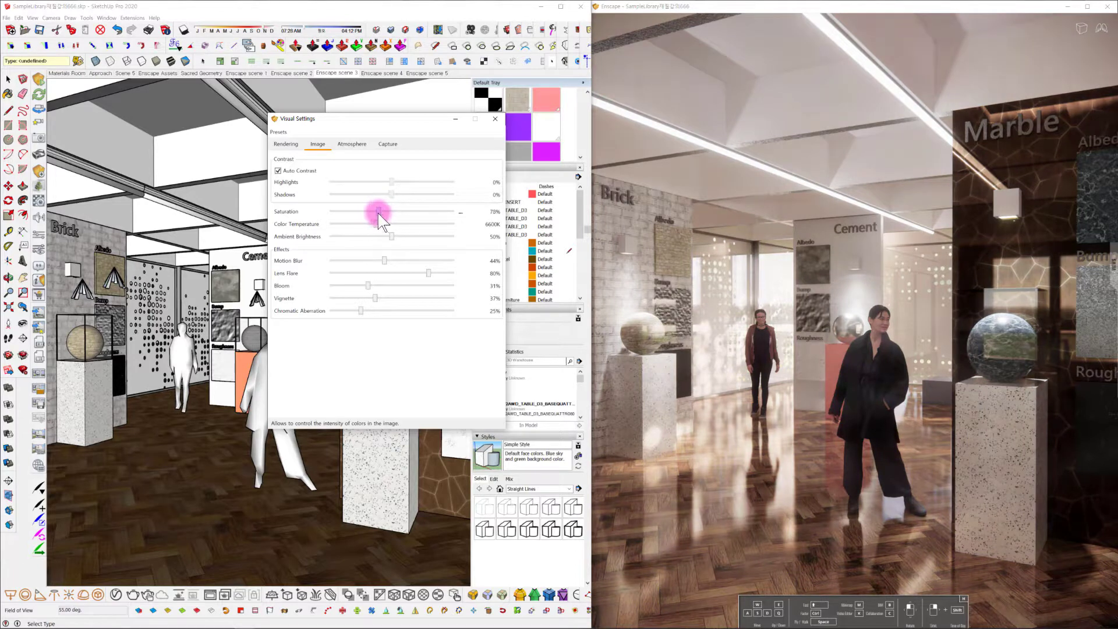
Step: Set the artificial light brightness to 88% and save the visual settings to the project as preset a333
{"action": "left_click", "coordinate": [355, 147]}
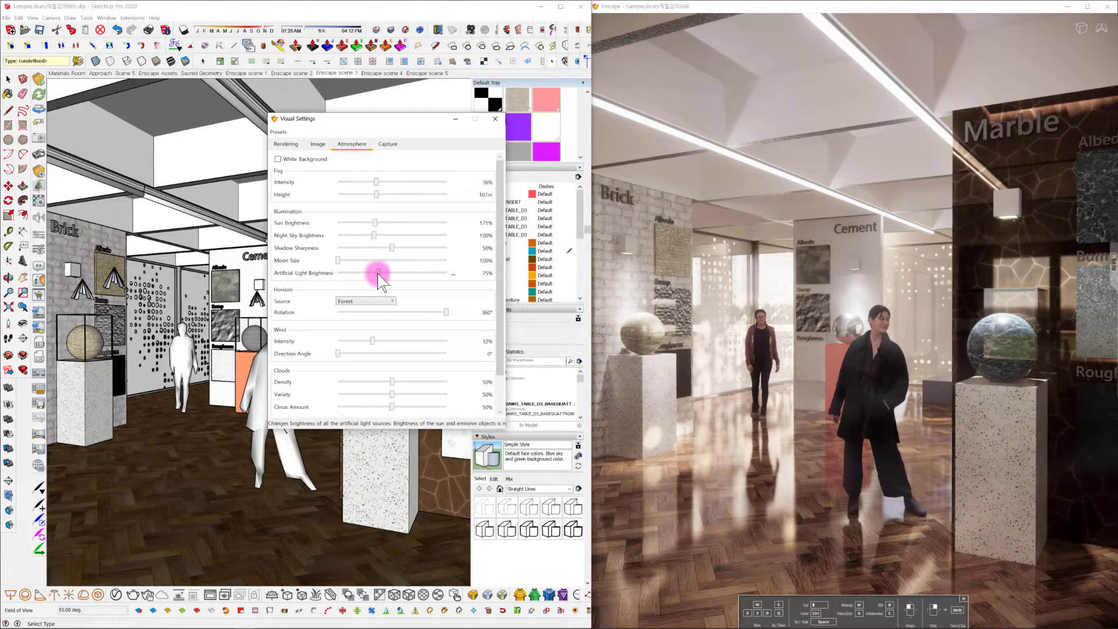
{"action": "left_click_drag", "start_coordinate": [377, 273], "coordinate": [385, 274]}
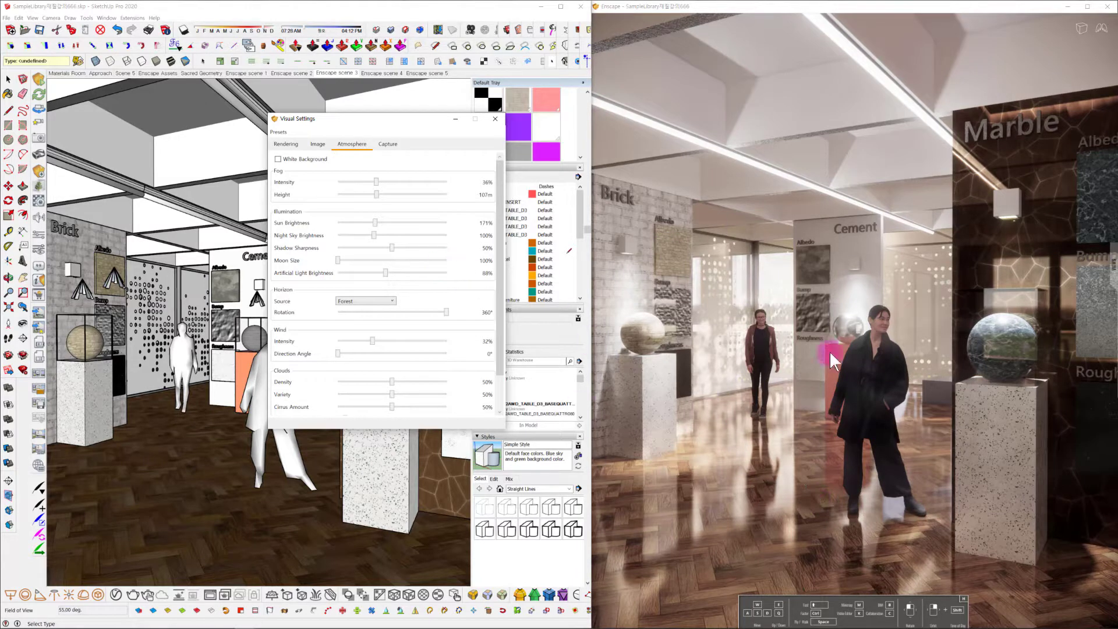
{"action": "left_click", "coordinate": [279, 131]}
{"action": "mouse_move", "coordinate": [324, 152]}
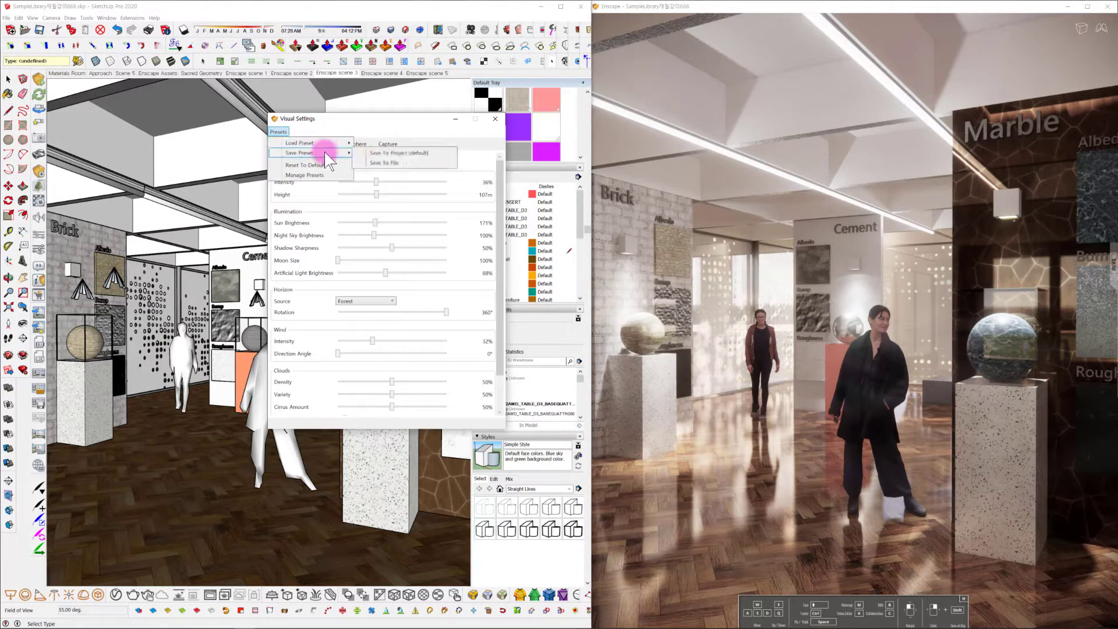
{"action": "left_click", "coordinate": [404, 154]}
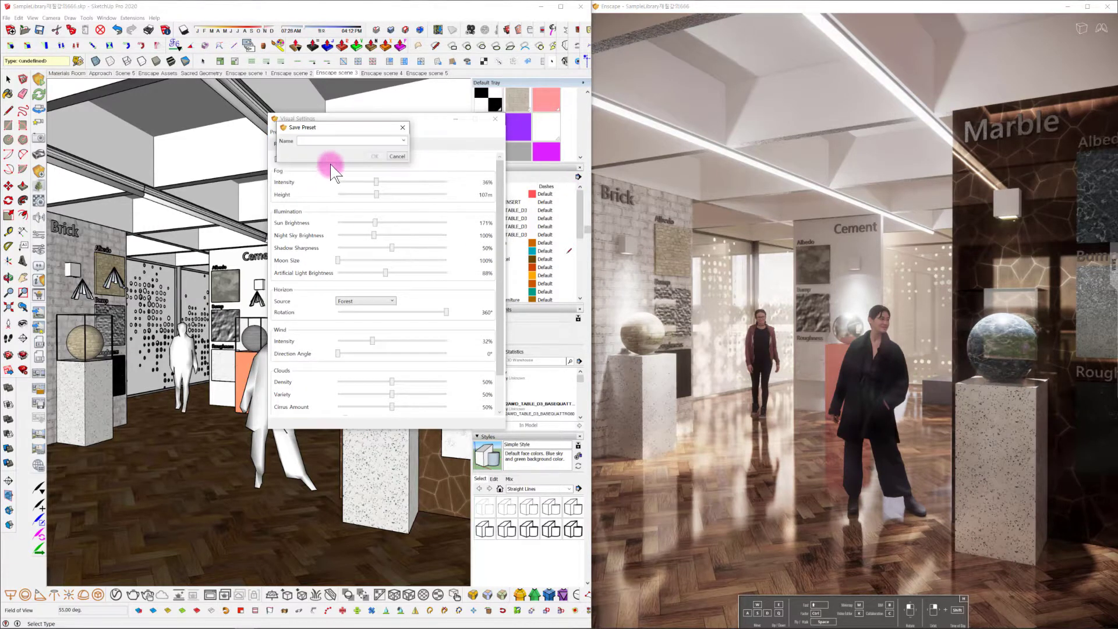
{"action": "type", "text": "a333"}
{"action": "left_click", "coordinate": [374, 156]}
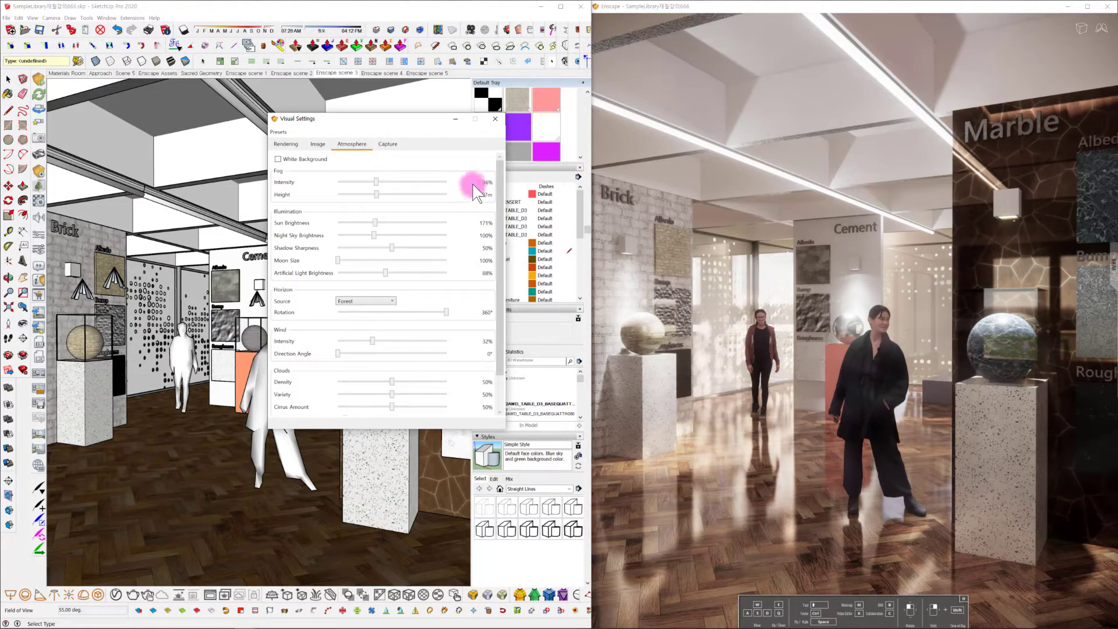
Step: Reactivate Enscape scene 3 and update the saved scene
{"action": "left_click", "coordinate": [344, 72]}
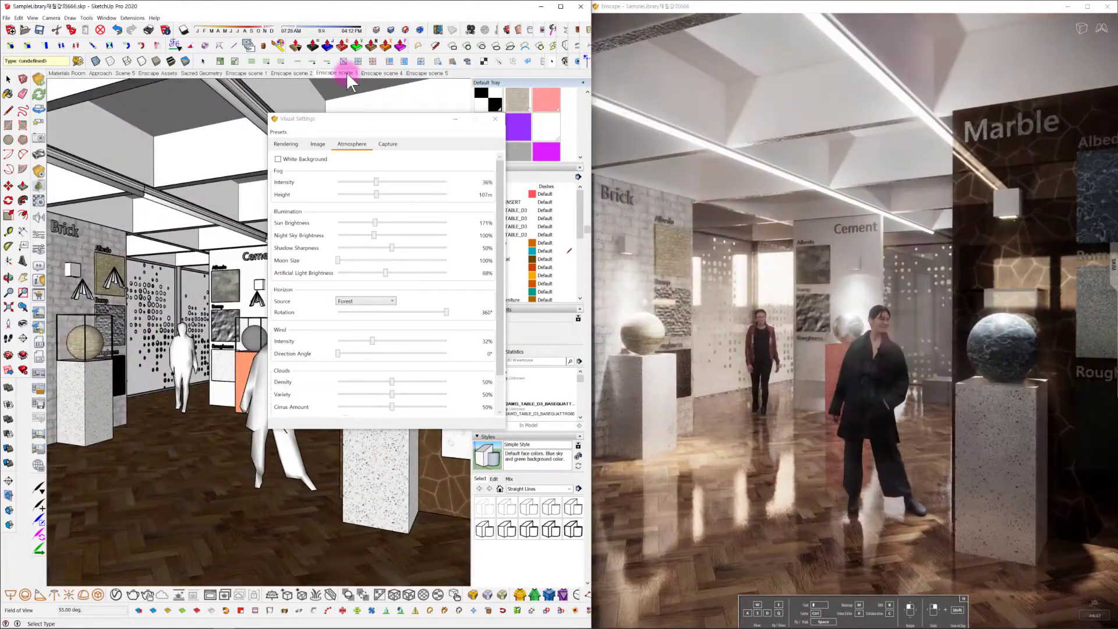
{"action": "right_click", "coordinate": [347, 73]}
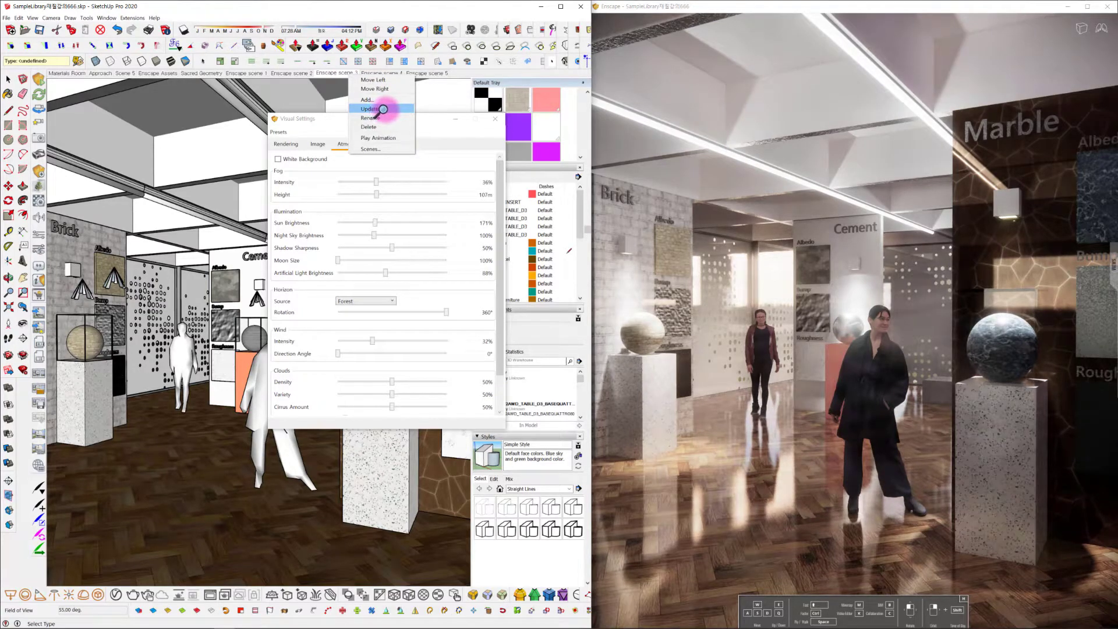
{"action": "left_click", "coordinate": [383, 109]}
Step: For Enscape scene 5, set fog intensity to 0%, fog height to 53 m, sun brightness to 195% and artificial light brightness to 72%
{"action": "left_click", "coordinate": [391, 74]}
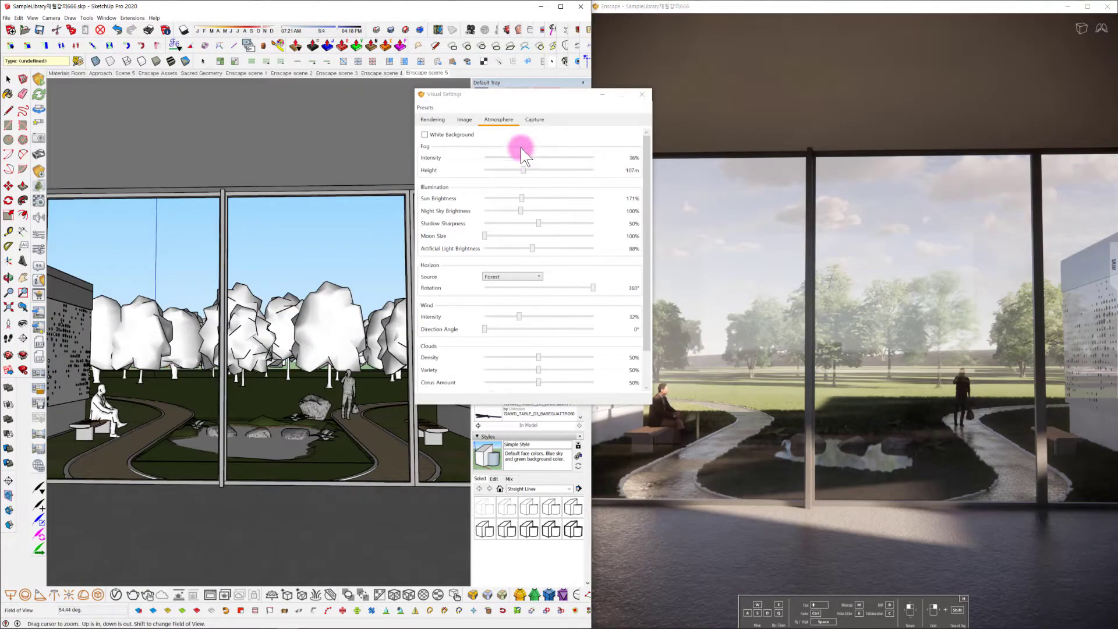
{"action": "left_click", "coordinate": [431, 119]}
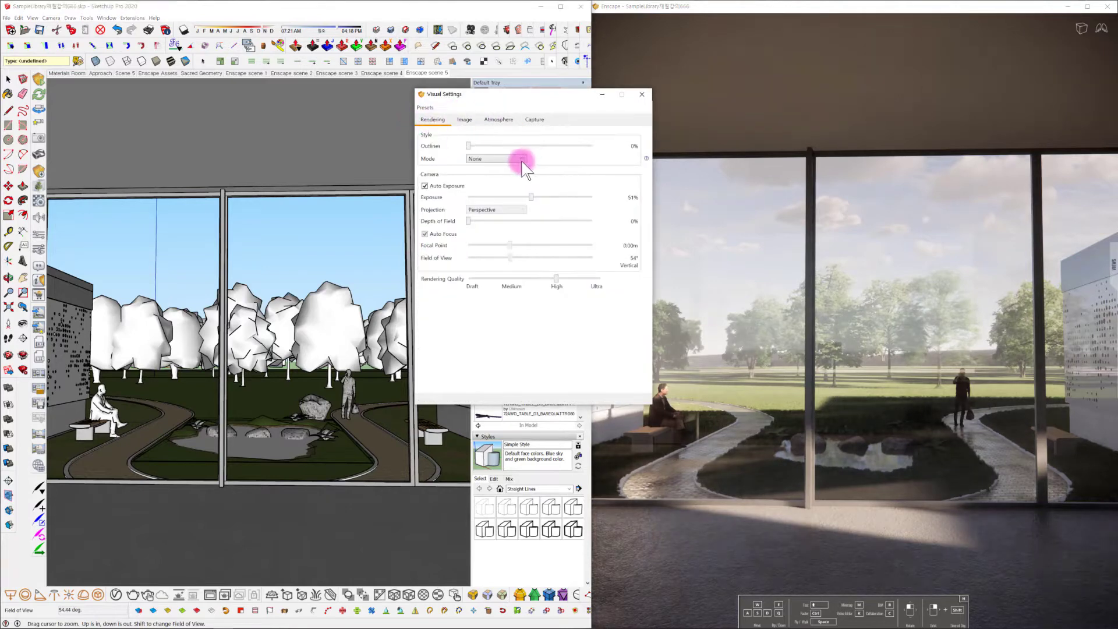
{"action": "left_click", "coordinate": [466, 120]}
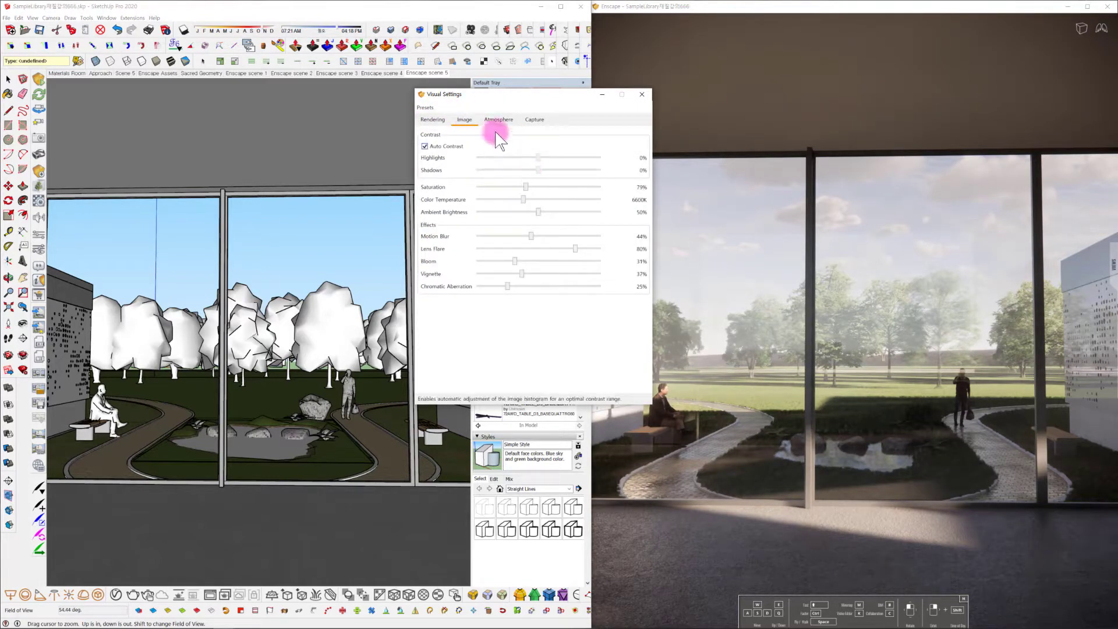
{"action": "left_click", "coordinate": [496, 120]}
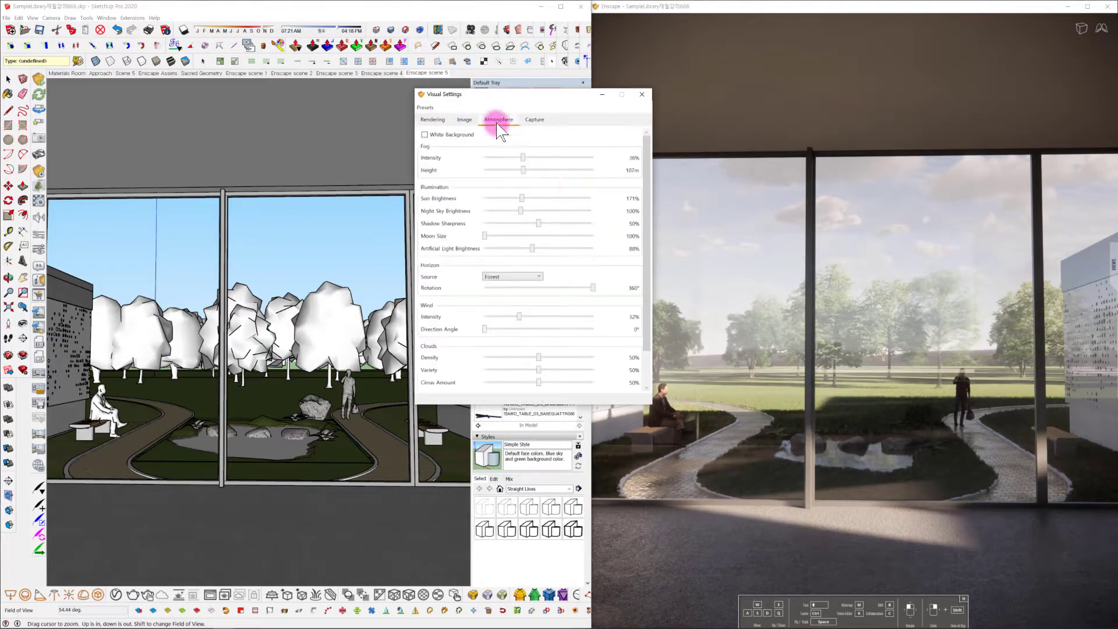
{"action": "left_click_drag", "start_coordinate": [525, 157], "coordinate": [504, 170]}
{"action": "left_click", "coordinate": [523, 169]}
{"action": "mouse_move", "coordinate": [515, 252]}
{"action": "left_mouse_down"}
{"action": "mouse_move", "coordinate": [544, 249]}
{"action": "mouse_move", "coordinate": [523, 250]}
{"action": "left_mouse_up"}
{"action": "left_click", "coordinate": [522, 198]}
{"action": "left_click_drag", "start_coordinate": [523, 197], "coordinate": [526, 198]}
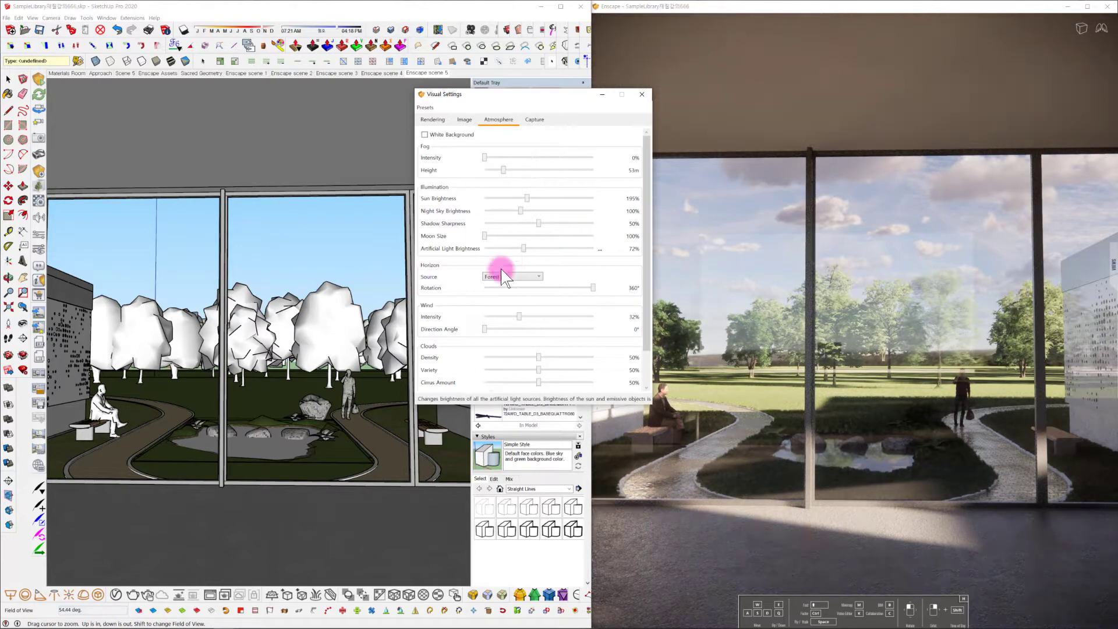
Step: Save the visual settings of Enscape scene 5 to the project as a preset named a555
{"action": "left_click", "coordinate": [425, 107]}
{"action": "mouse_move", "coordinate": [482, 129]}
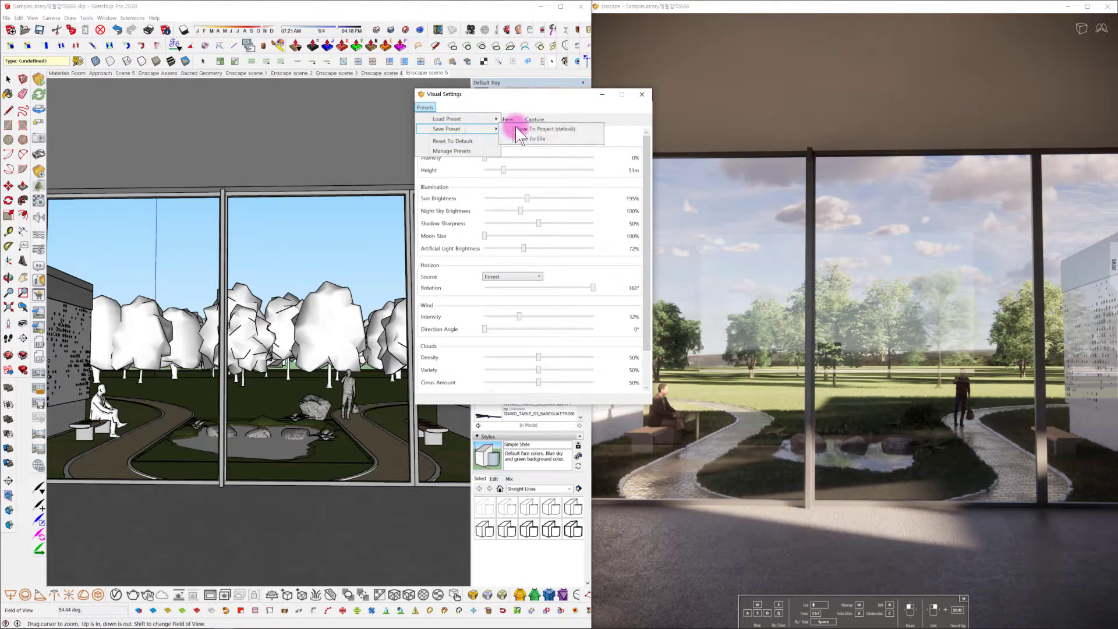
{"action": "left_click", "coordinate": [516, 129]}
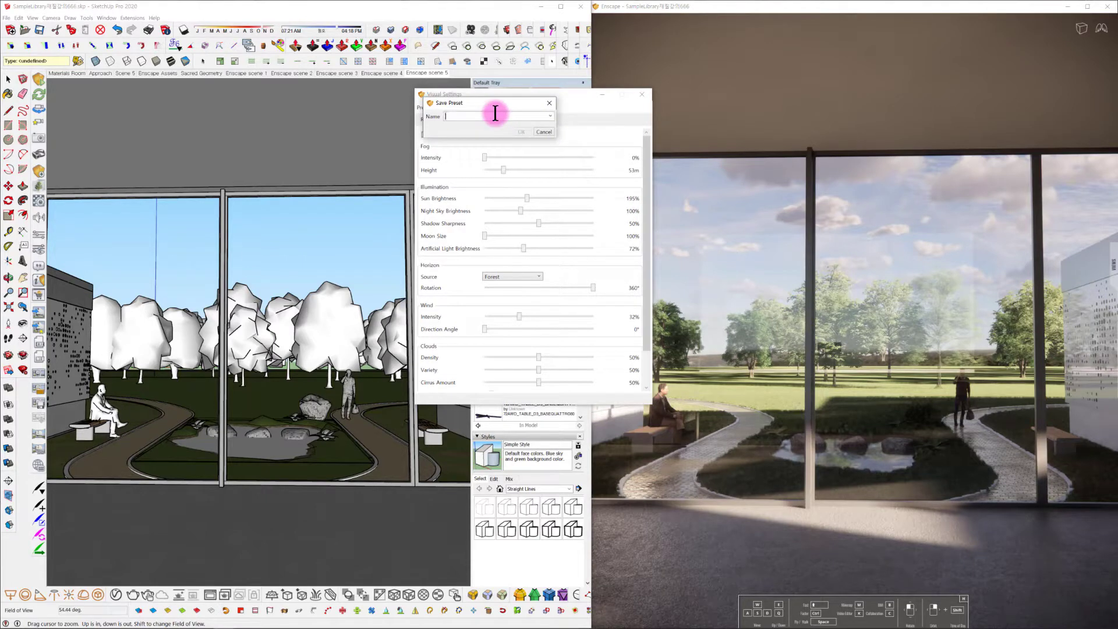
{"action": "type", "text": "a555"}
{"action": "left_click", "coordinate": [519, 119]}
{"action": "left_click", "coordinate": [508, 115]}
{"action": "left_click", "coordinate": [520, 131]}
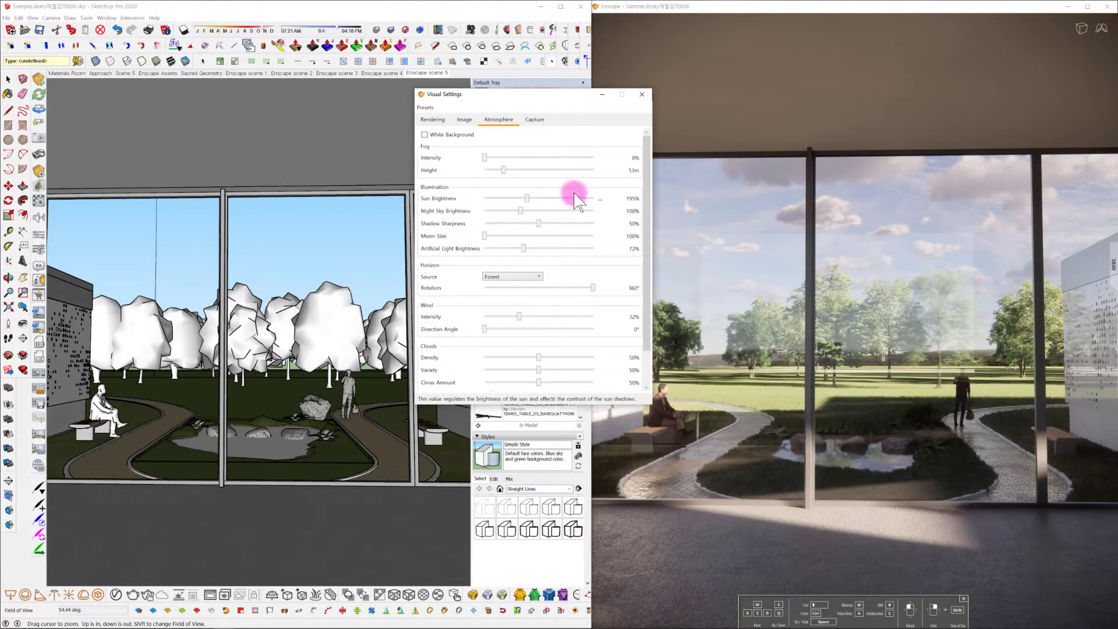
{"action": "right_click", "coordinate": [429, 73]}
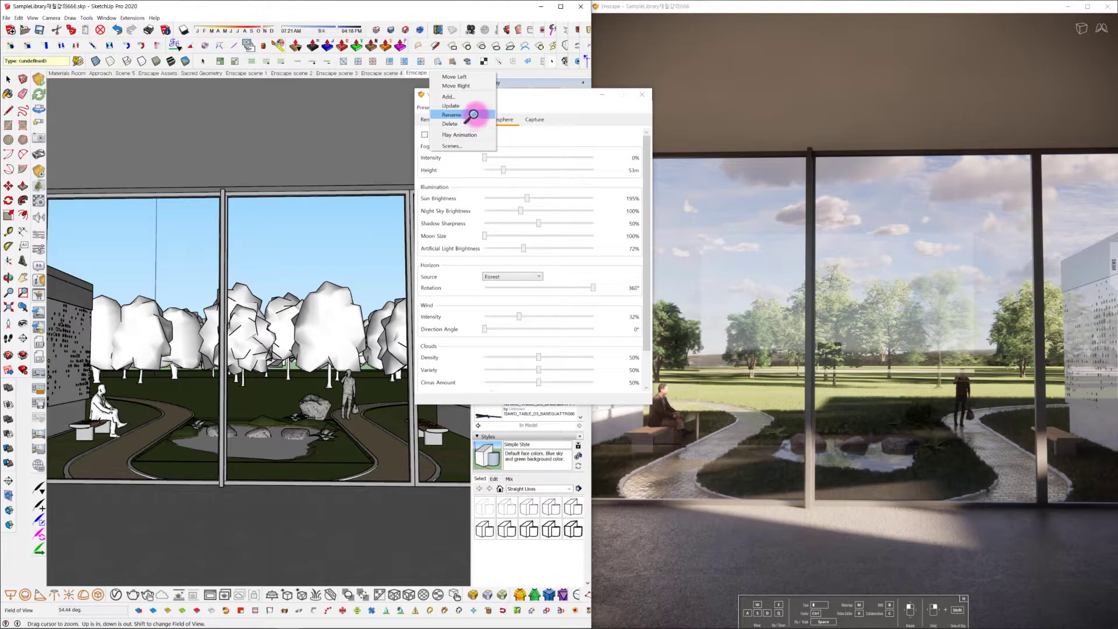
{"action": "left_click", "coordinate": [517, 91]}
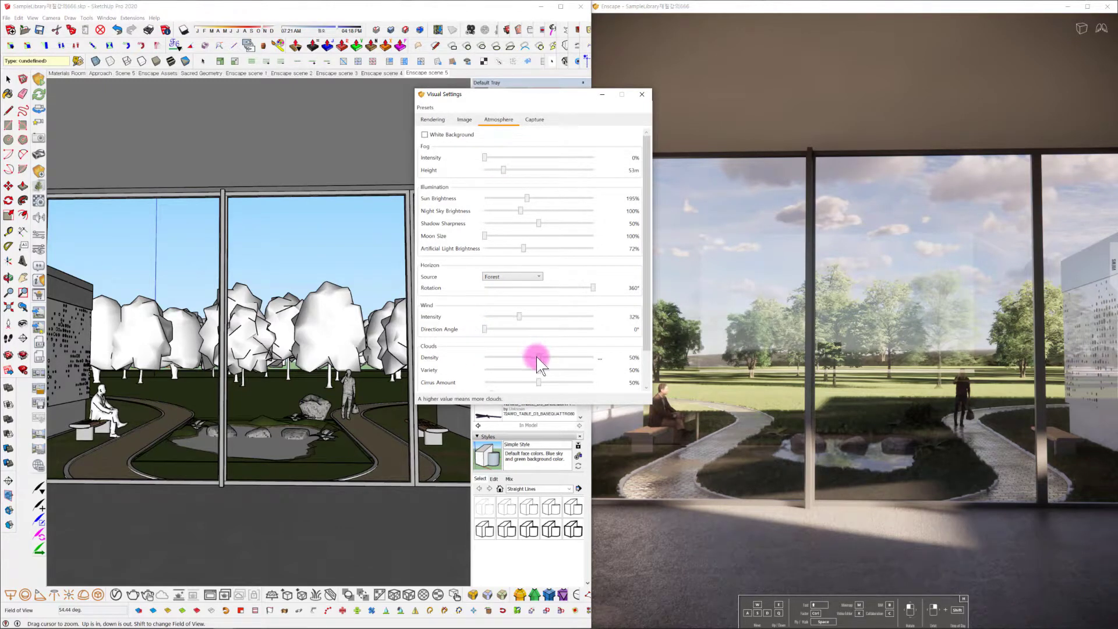
Step: Set cloud density to 26%, variety and cirrus amount to 0%, wind intensity to 67% and wind direction angle to 88°
{"action": "left_click_drag", "start_coordinate": [536, 357], "coordinate": [477, 358]}
{"action": "left_click_drag", "start_coordinate": [538, 373], "coordinate": [485, 383]}
{"action": "scroll", "coordinate": [492, 349], "scroll_direction": "down", "scroll_amount": 1}
{"action": "left_click_drag", "start_coordinate": [485, 317], "coordinate": [512, 320]}
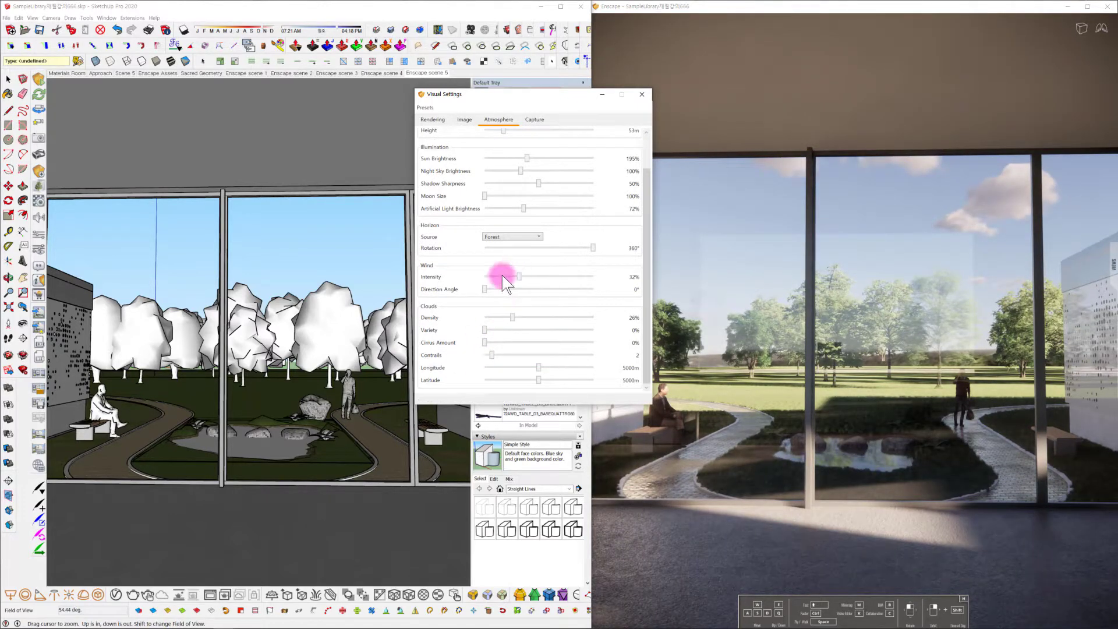
{"action": "left_click_drag", "start_coordinate": [501, 290], "coordinate": [553, 287]}
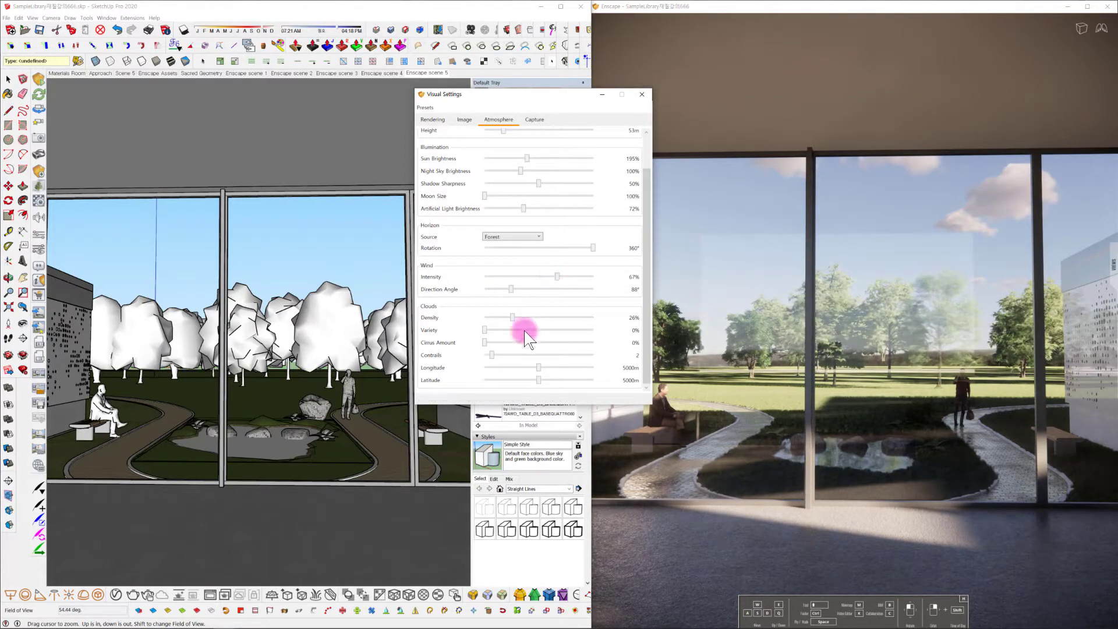
Step: Save the current visual settings to the project preset a555, overwriting it, and update Enscape scene 5
{"action": "left_click", "coordinate": [428, 107]}
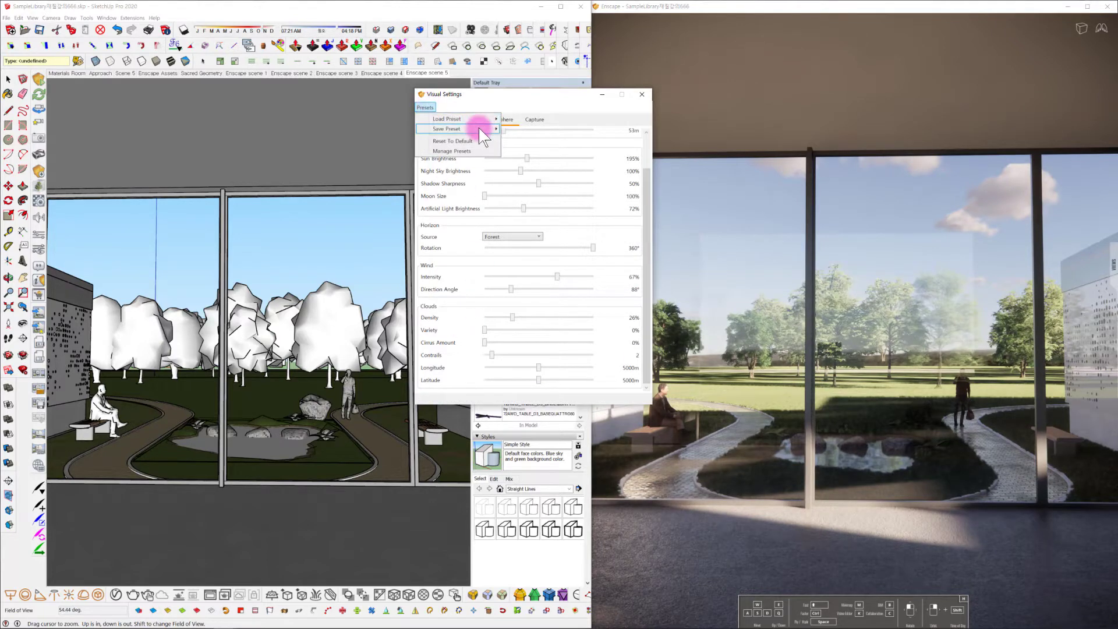
{"action": "mouse_move", "coordinate": [479, 128]}
{"action": "left_click", "coordinate": [530, 129]}
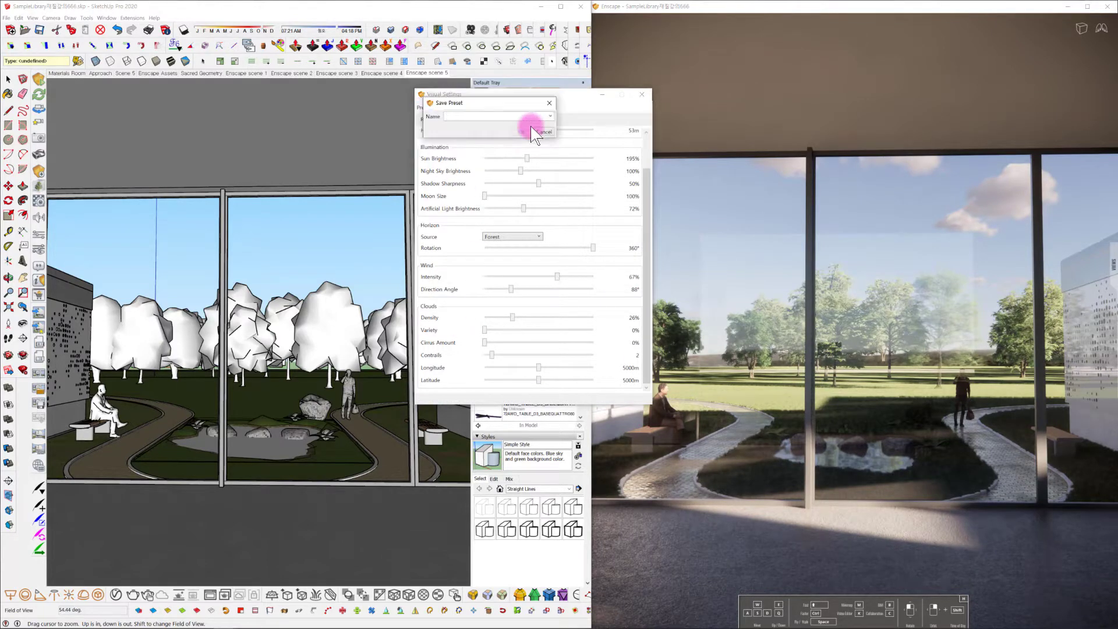
{"action": "type", "text": "a555"}
{"action": "left_click", "coordinate": [520, 130]}
{"action": "left_click", "coordinate": [517, 127]}
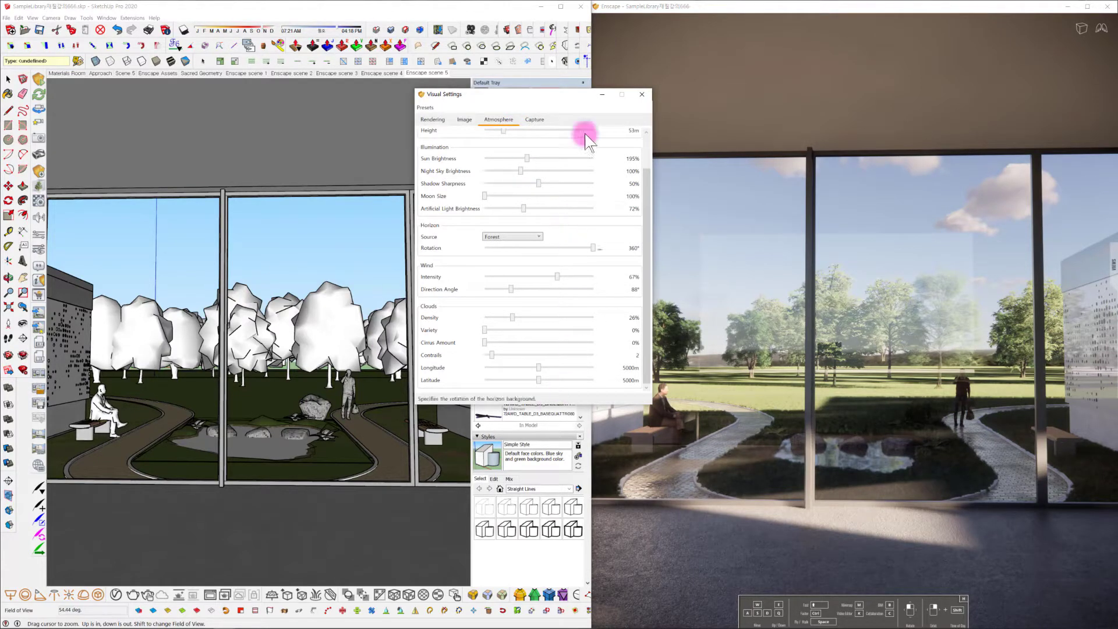
{"action": "right_click", "coordinate": [432, 71]}
{"action": "left_click", "coordinate": [471, 107]}
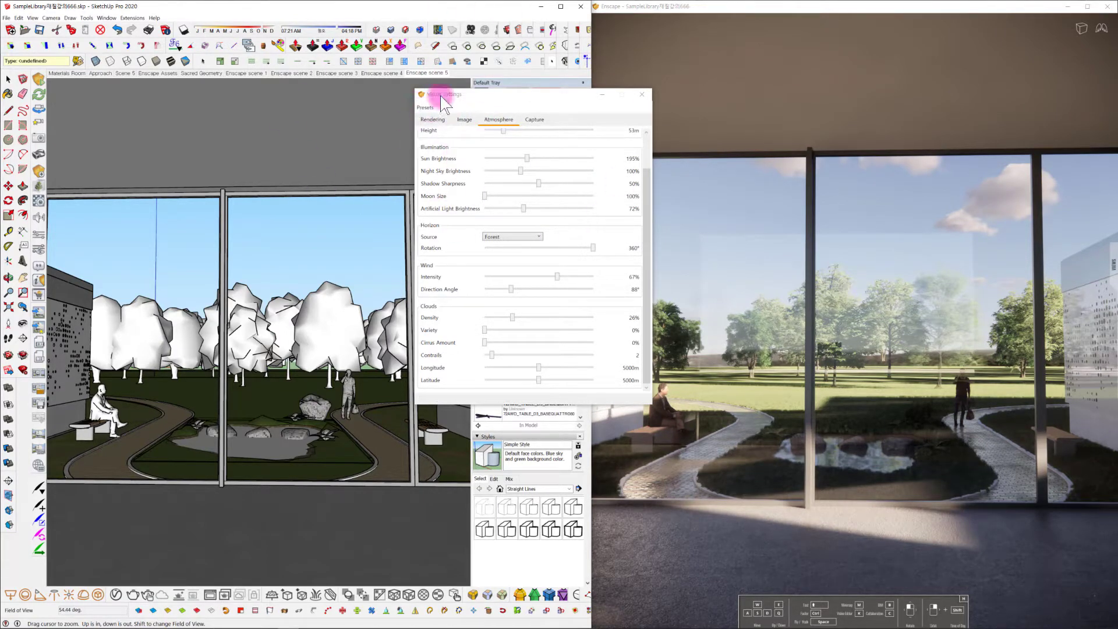
Step: Save the visual settings to a file in the 0714 folder, overwriting a111.json
{"action": "left_click_drag", "start_coordinate": [574, 96], "coordinate": [540, 99]}
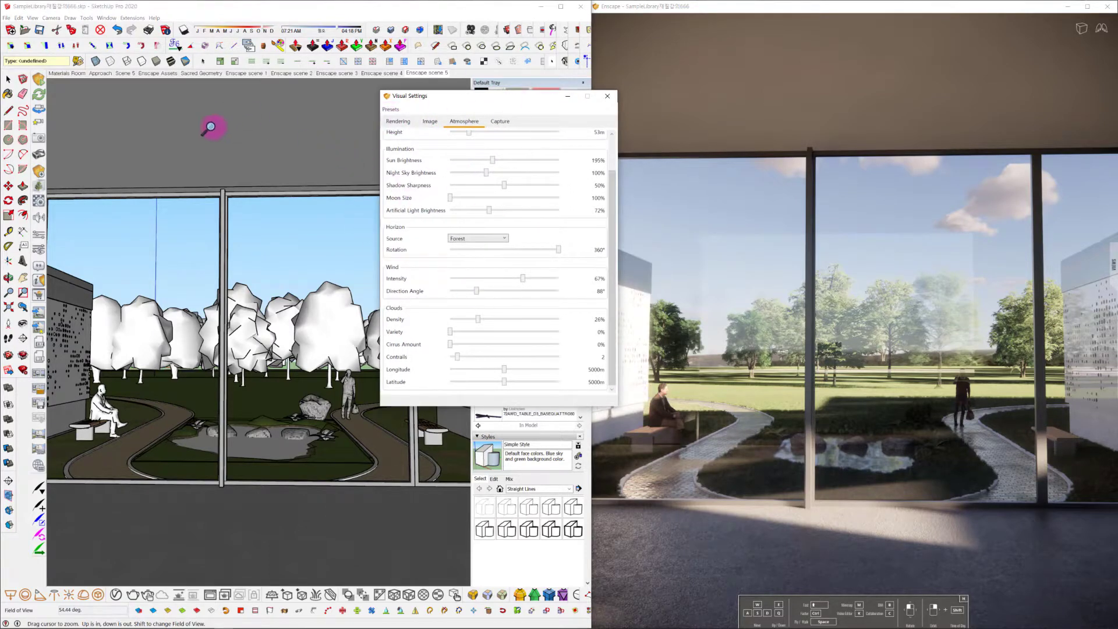
{"action": "left_click", "coordinate": [390, 109]}
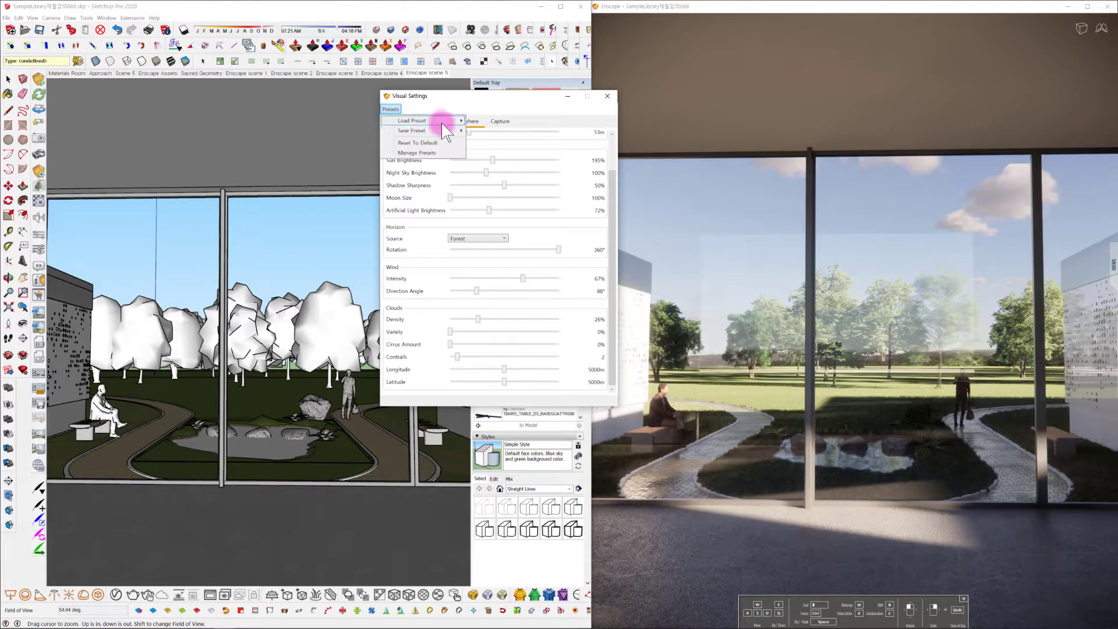
{"action": "mouse_move", "coordinate": [408, 132]}
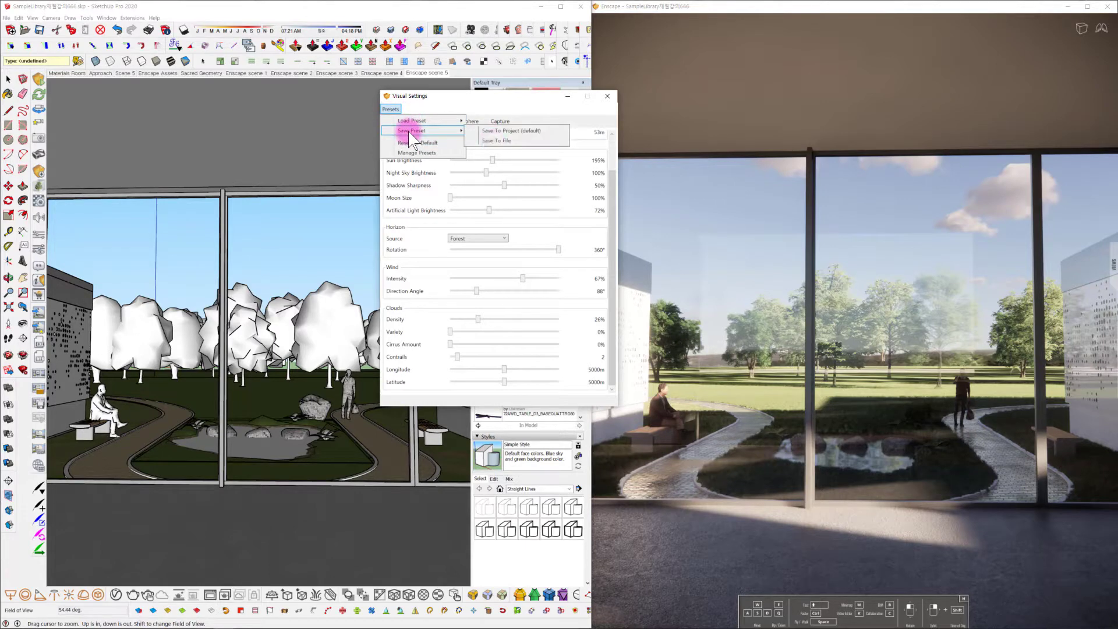
{"action": "left_click", "coordinate": [499, 141]}
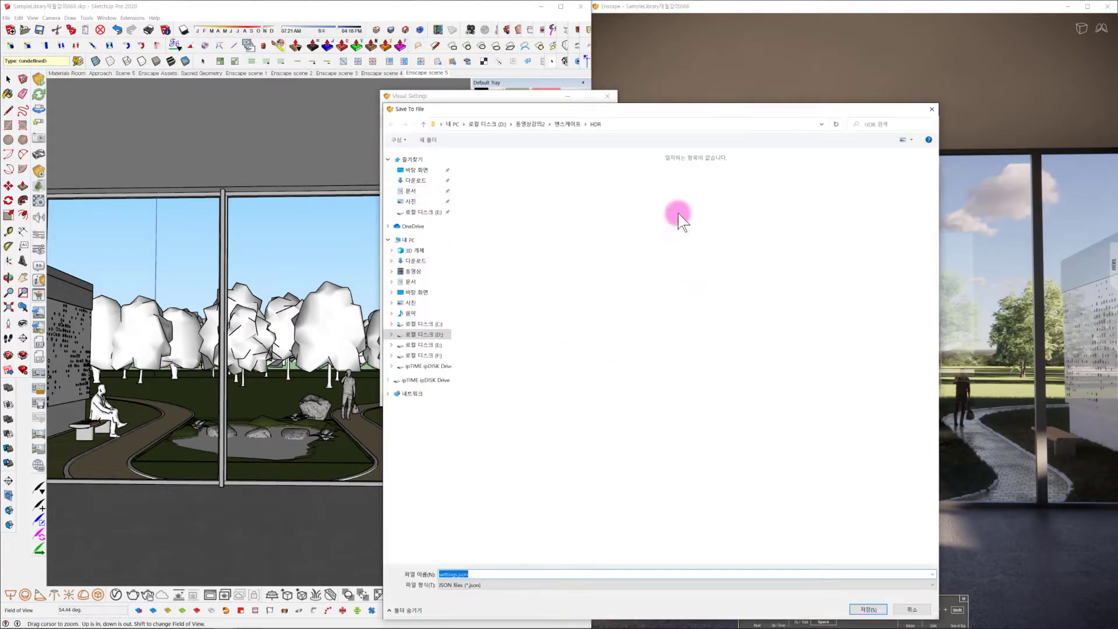
{"action": "left_click", "coordinate": [567, 123]}
{"action": "double_click", "coordinate": [488, 187]}
{"action": "left_click", "coordinate": [489, 185]}
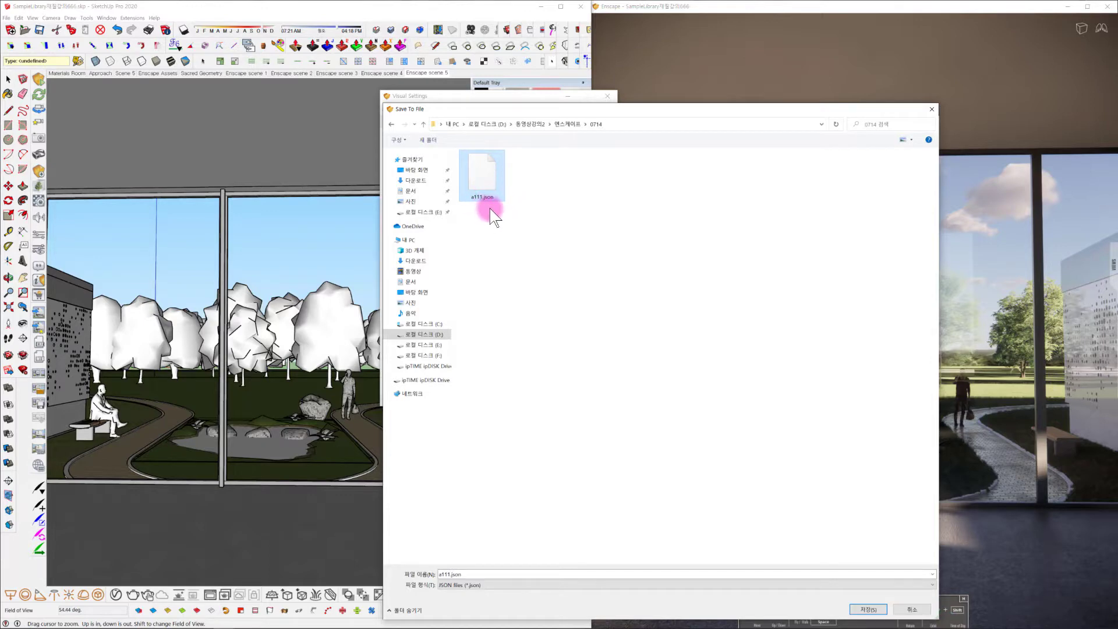
{"action": "left_click", "coordinate": [852, 609]}
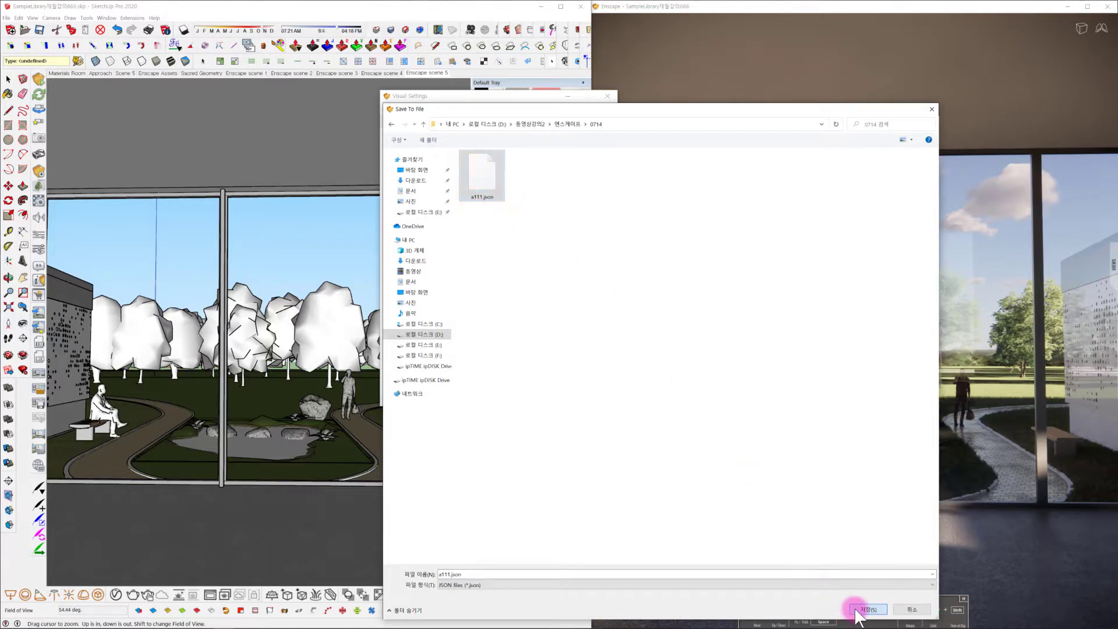
{"action": "left_click", "coordinate": [692, 385]}
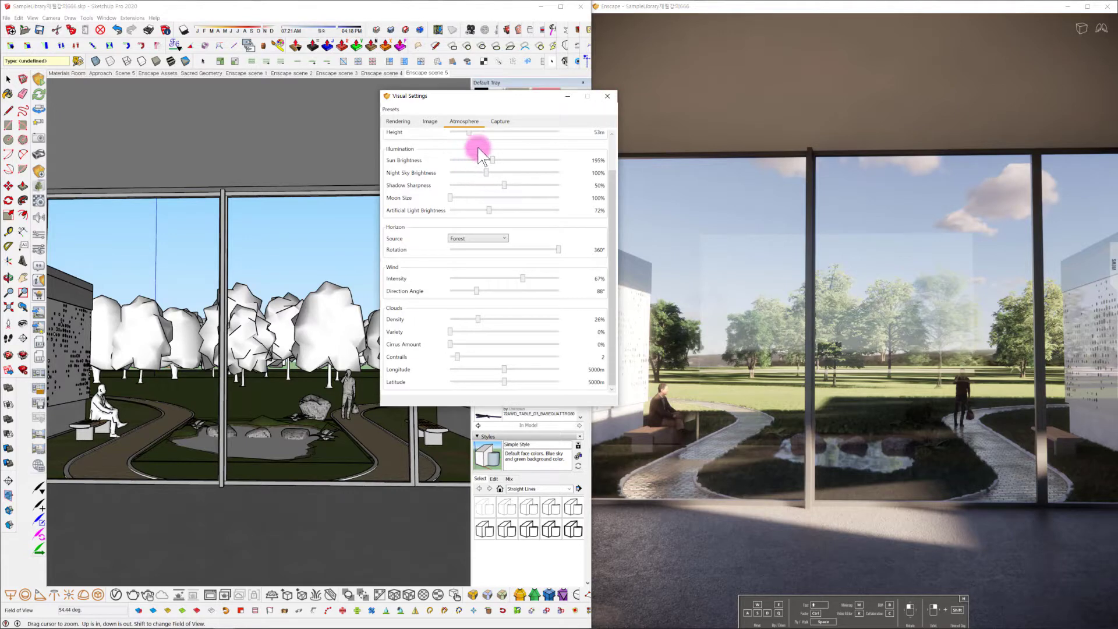
Step: Try the Ultra HD and Full HD capture resolutions and return to Custom at 1920 x 1080
{"action": "left_click", "coordinate": [499, 121]}
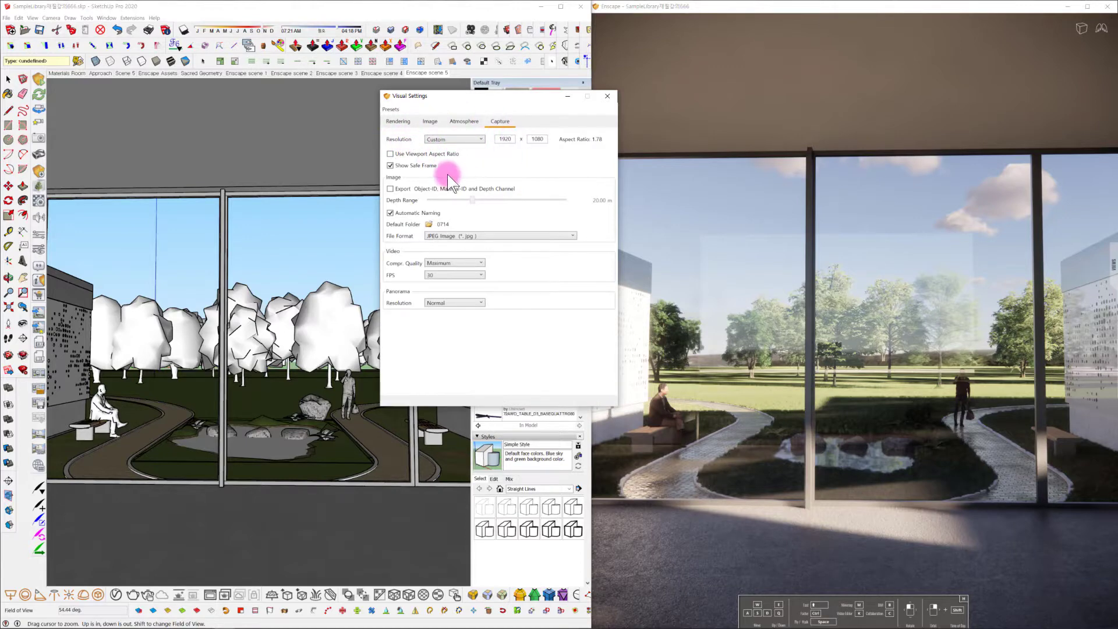
{"action": "left_click", "coordinate": [473, 140]}
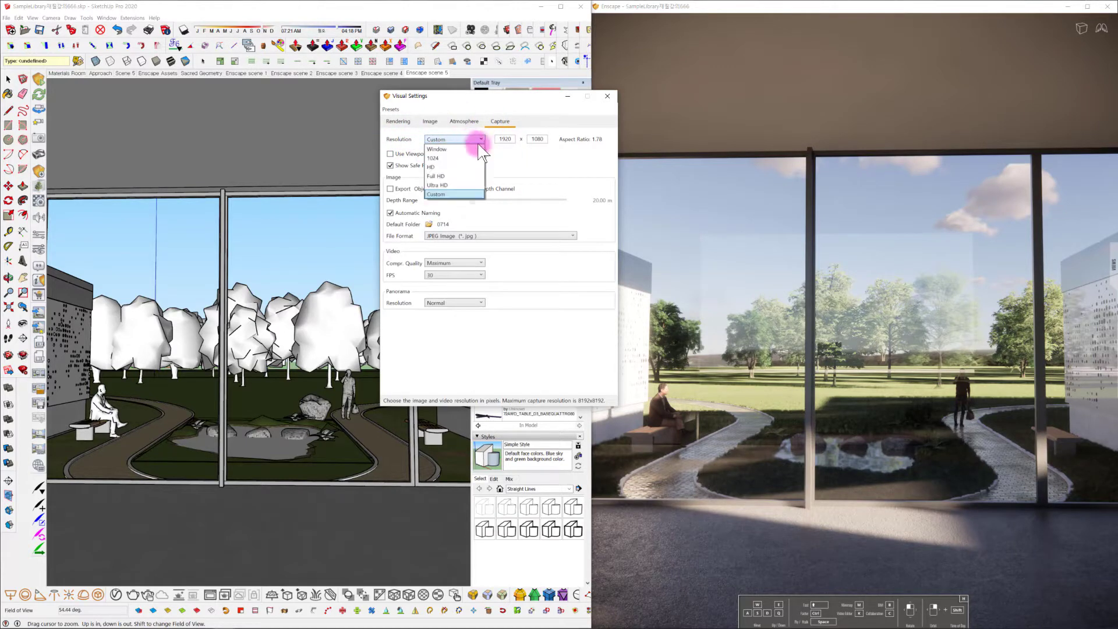
{"action": "left_click", "coordinate": [439, 184]}
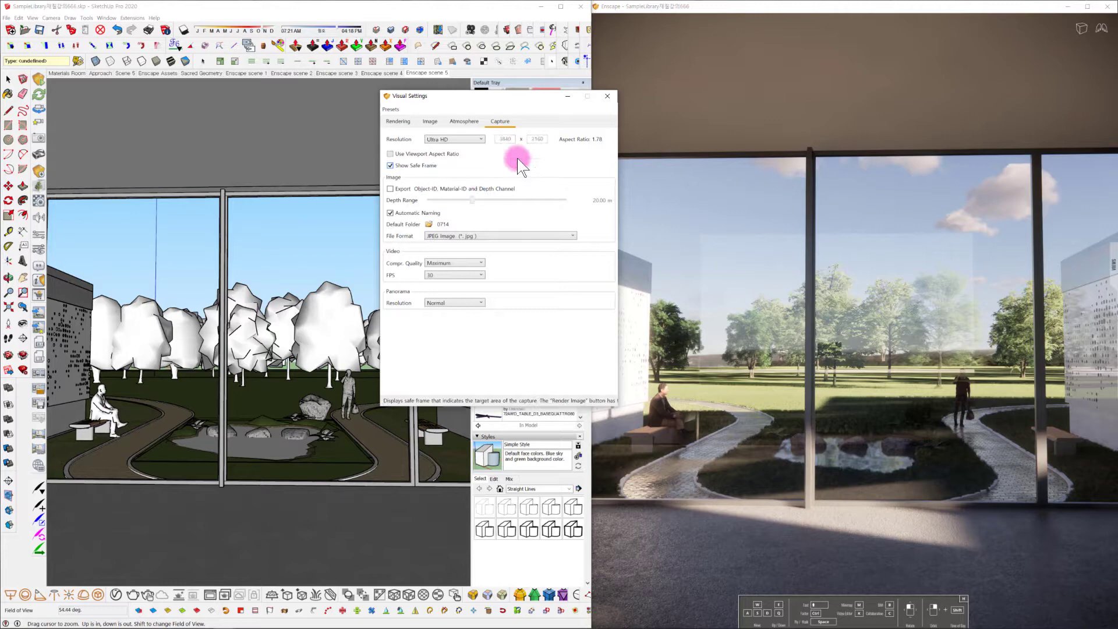
{"action": "left_click", "coordinate": [478, 141]}
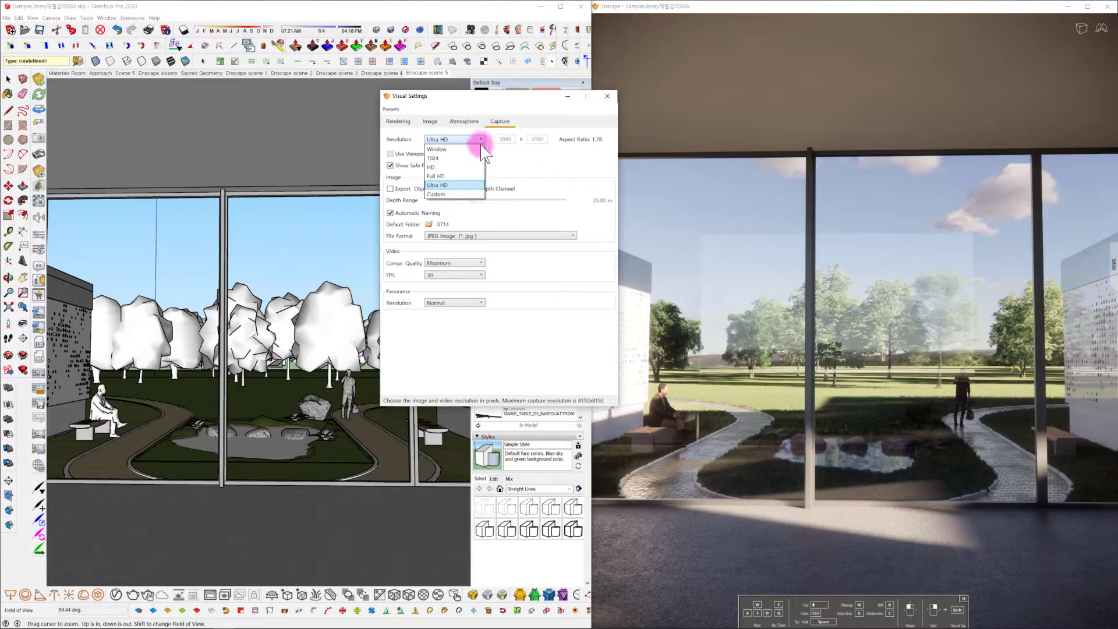
{"action": "left_click", "coordinate": [456, 176]}
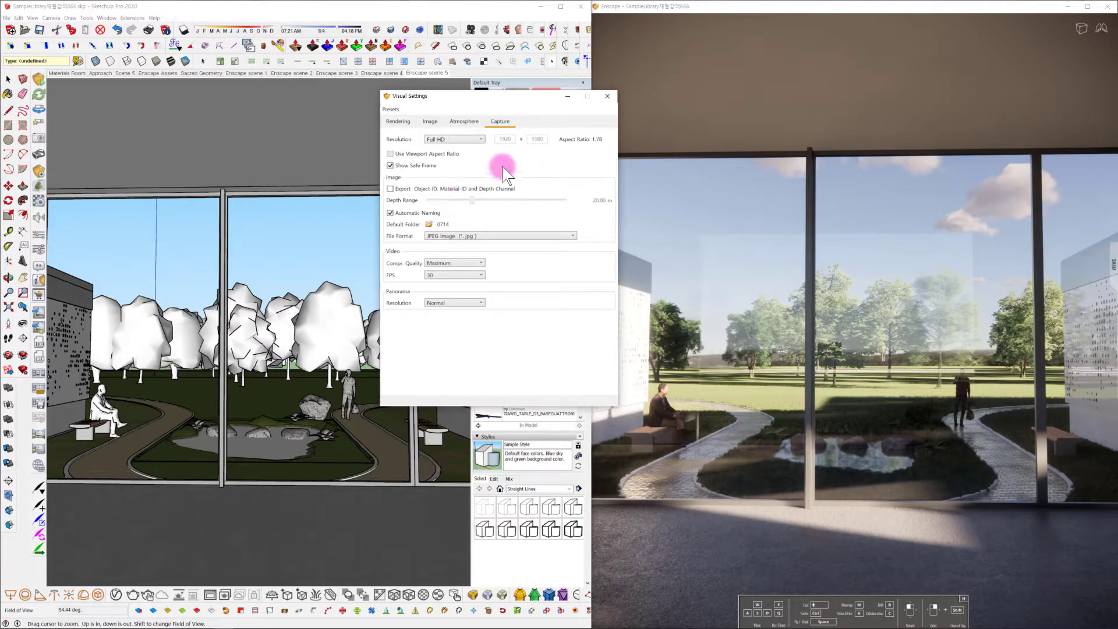
{"action": "left_click", "coordinate": [475, 140]}
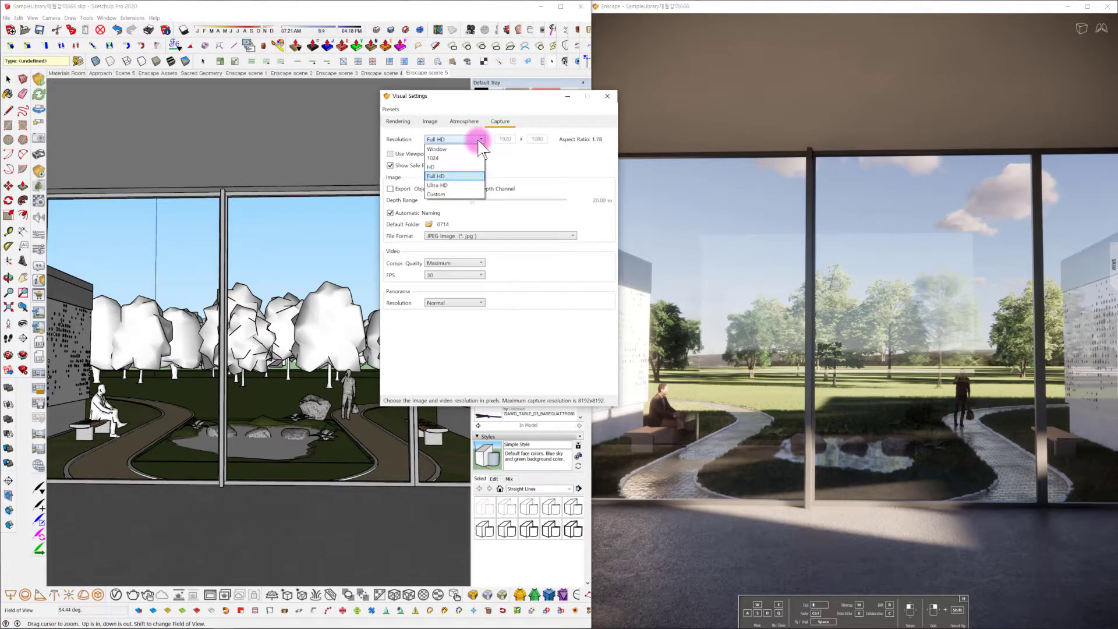
{"action": "left_click", "coordinate": [452, 176]}
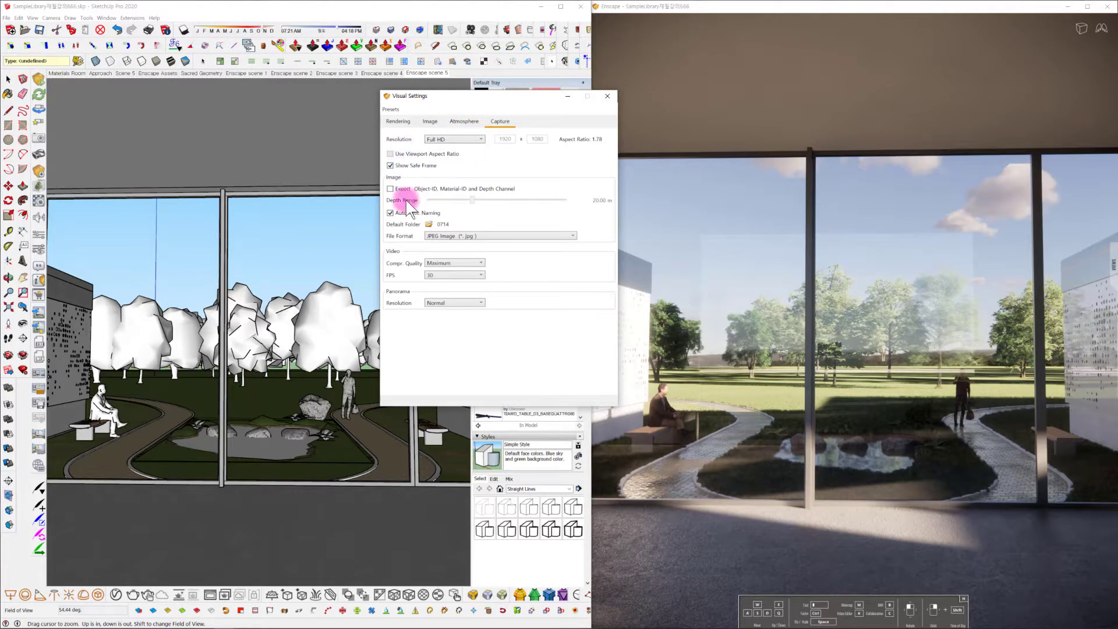
{"action": "left_click", "coordinate": [472, 140]}
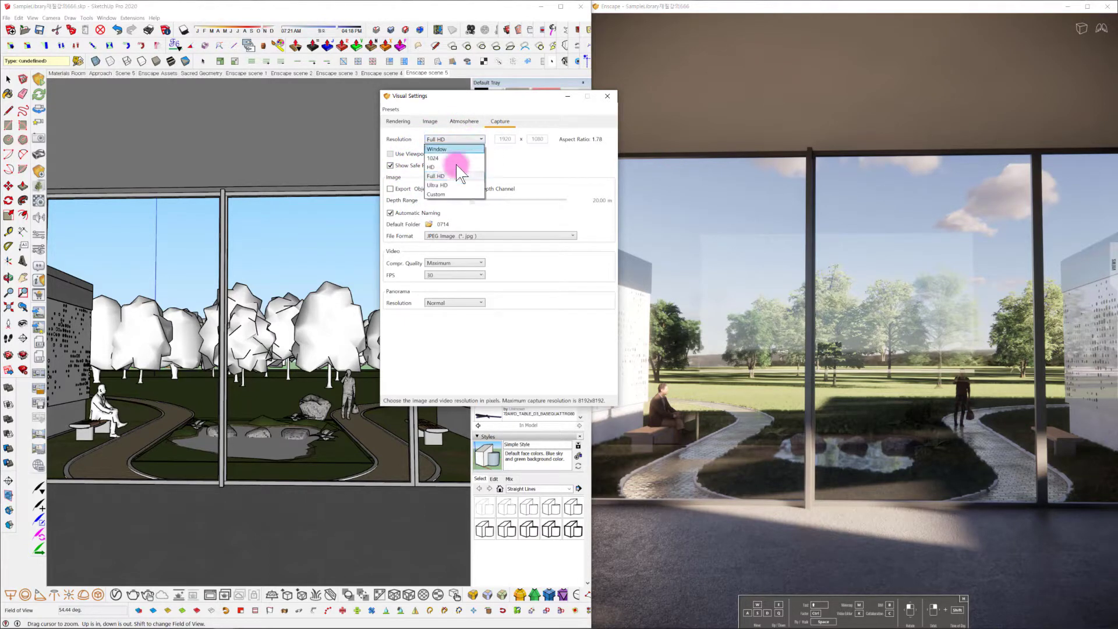
{"action": "left_click", "coordinate": [449, 195]}
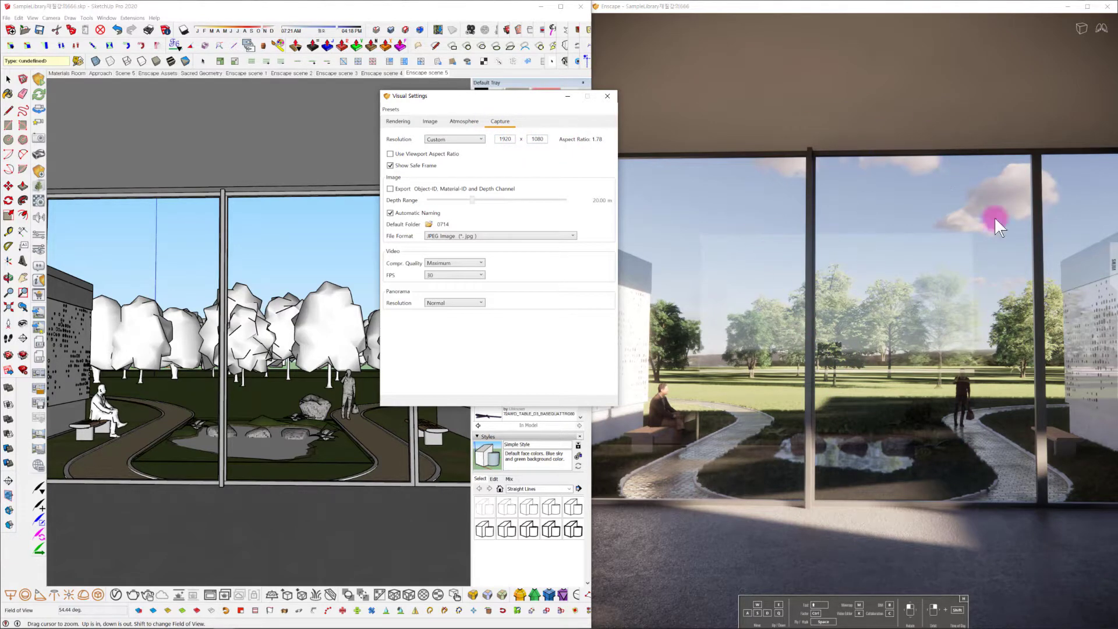
Step: Try applying the viewport aspect ratio to the custom capture resolution and turn the option off again
{"action": "left_click", "coordinate": [869, 8]}
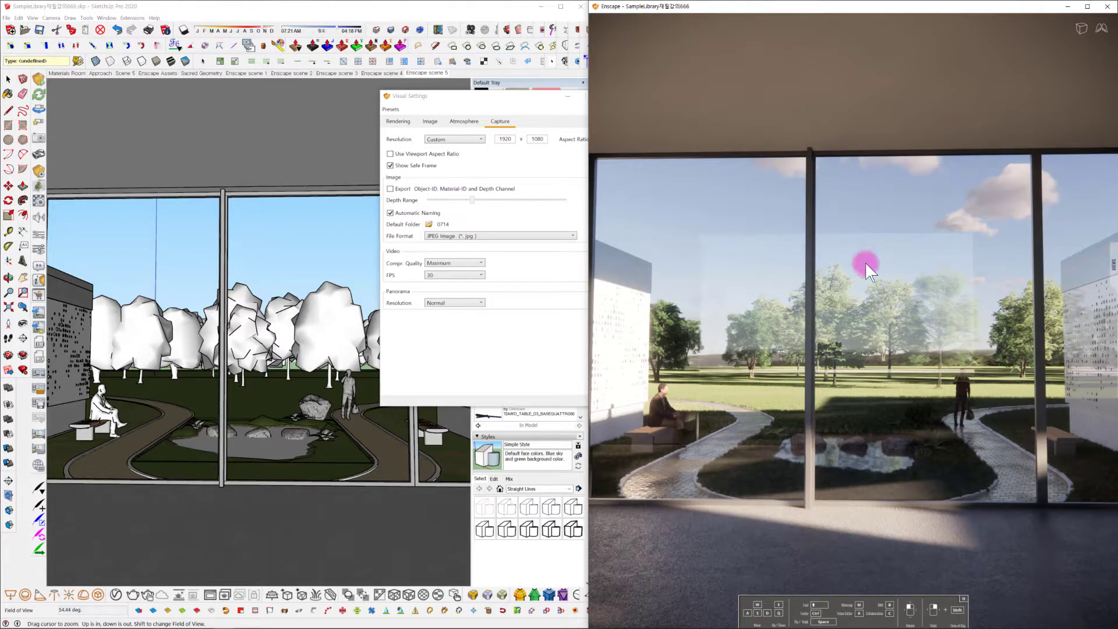
{"action": "left_click", "coordinate": [431, 155]}
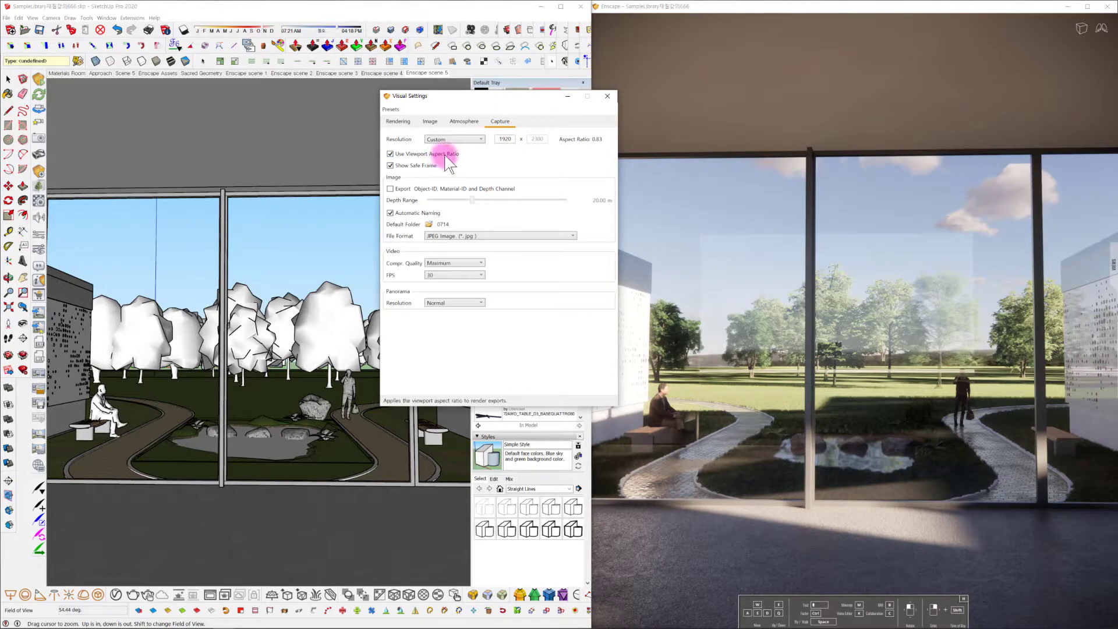
{"action": "double_click", "coordinate": [508, 139]}
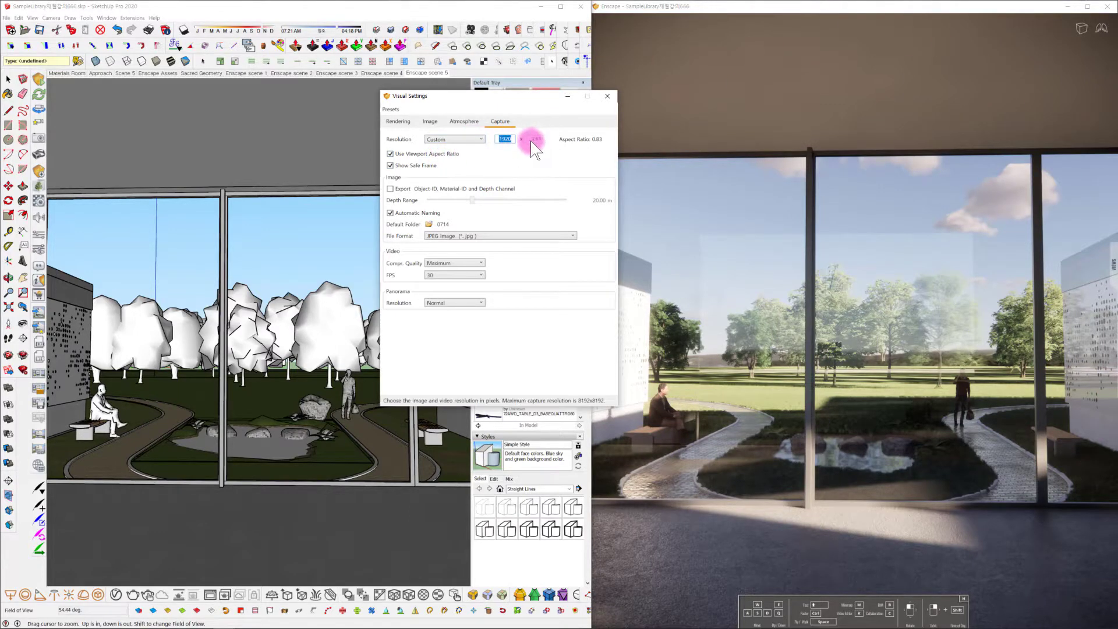
{"action": "left_click", "coordinate": [425, 154]}
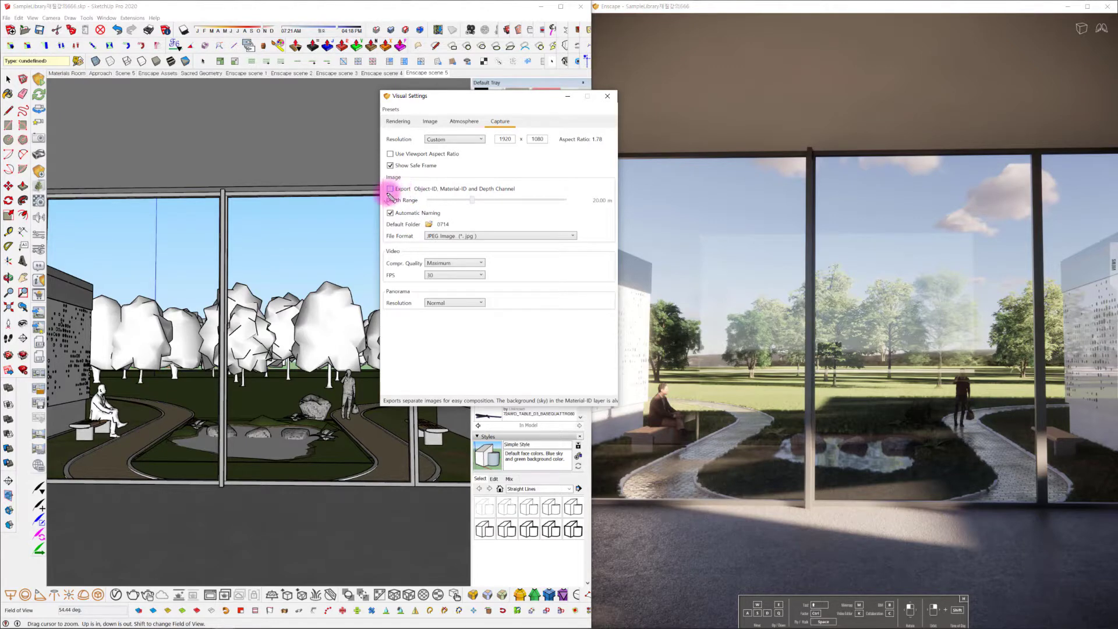
Step: Set image capture to export Object-ID, Material-ID and depth channels, using the default folder 0714 and PNG file format
{"action": "left_click_drag", "start_coordinate": [387, 196], "coordinate": [548, 195]}
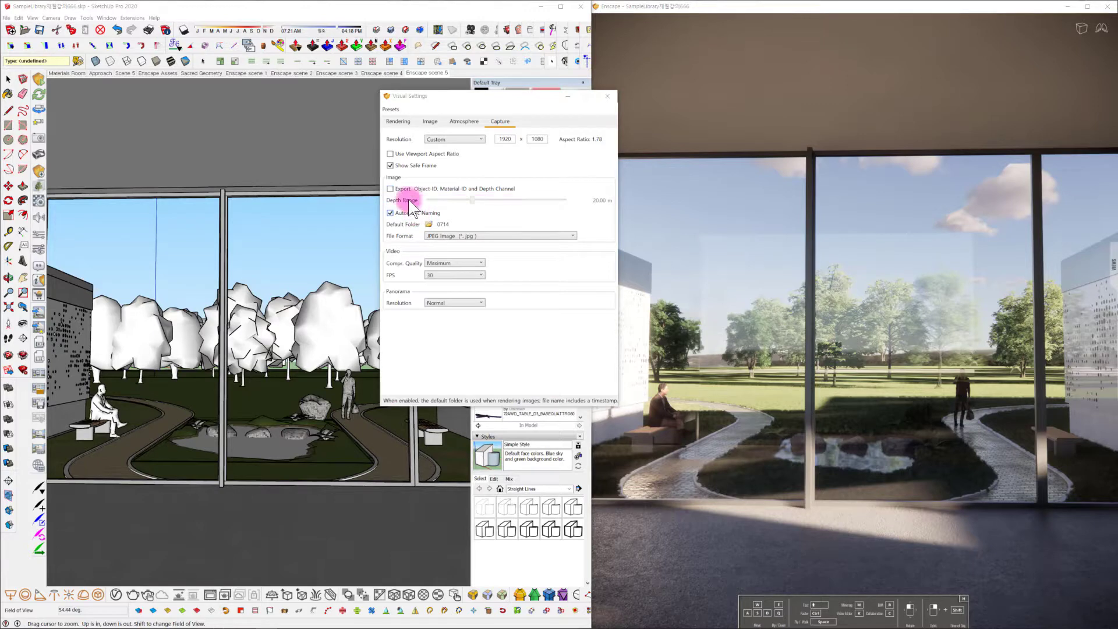
{"action": "left_click", "coordinate": [389, 188]}
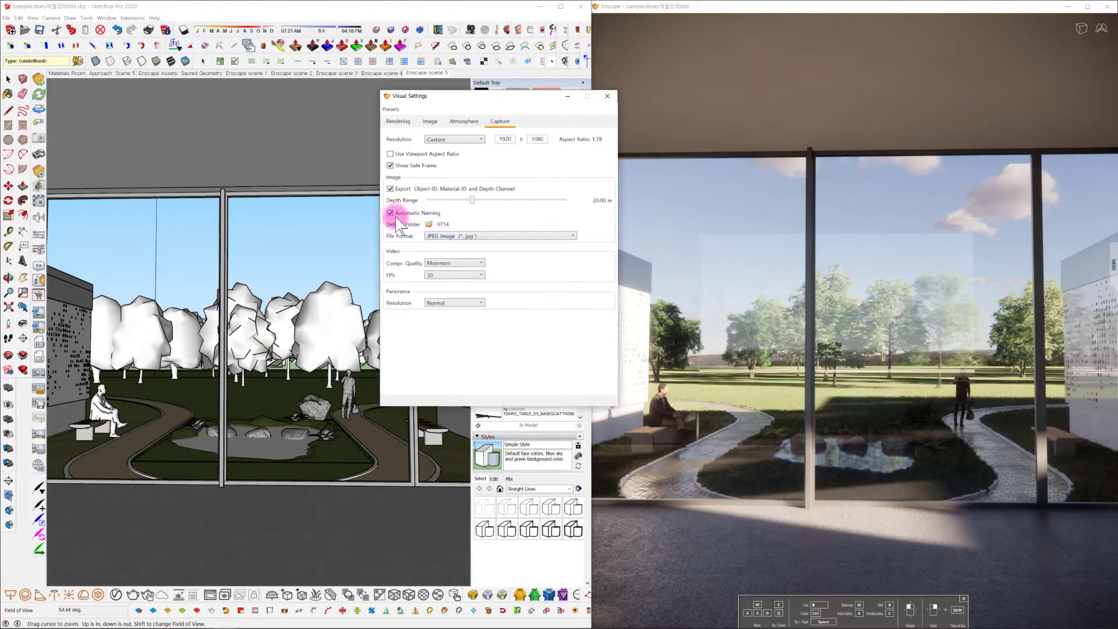
{"action": "left_click", "coordinate": [429, 223]}
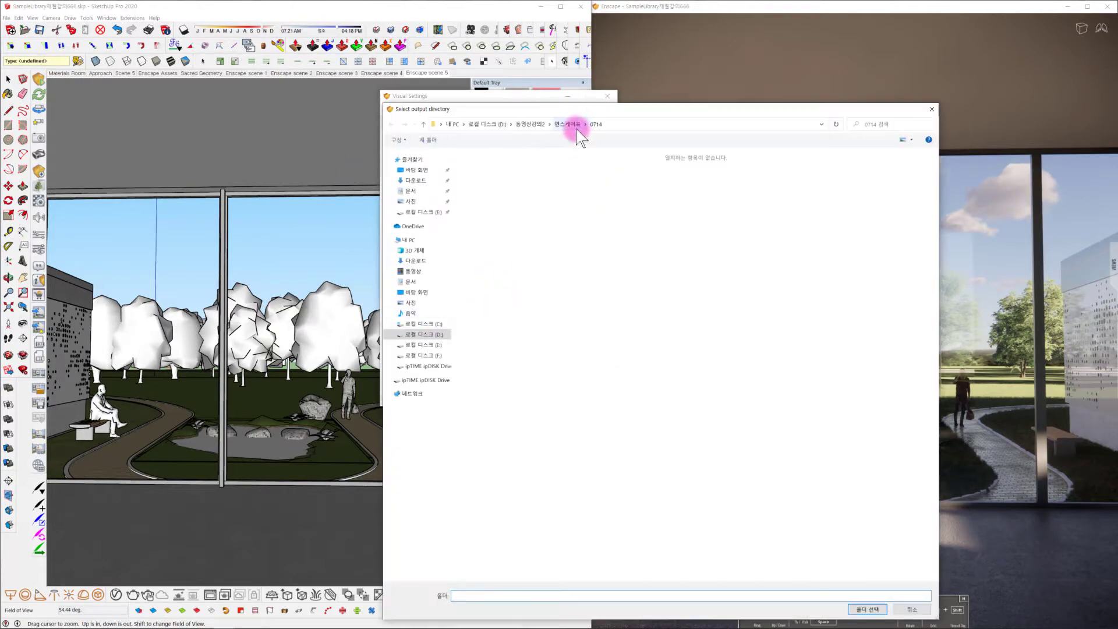
{"action": "left_click", "coordinate": [867, 609]}
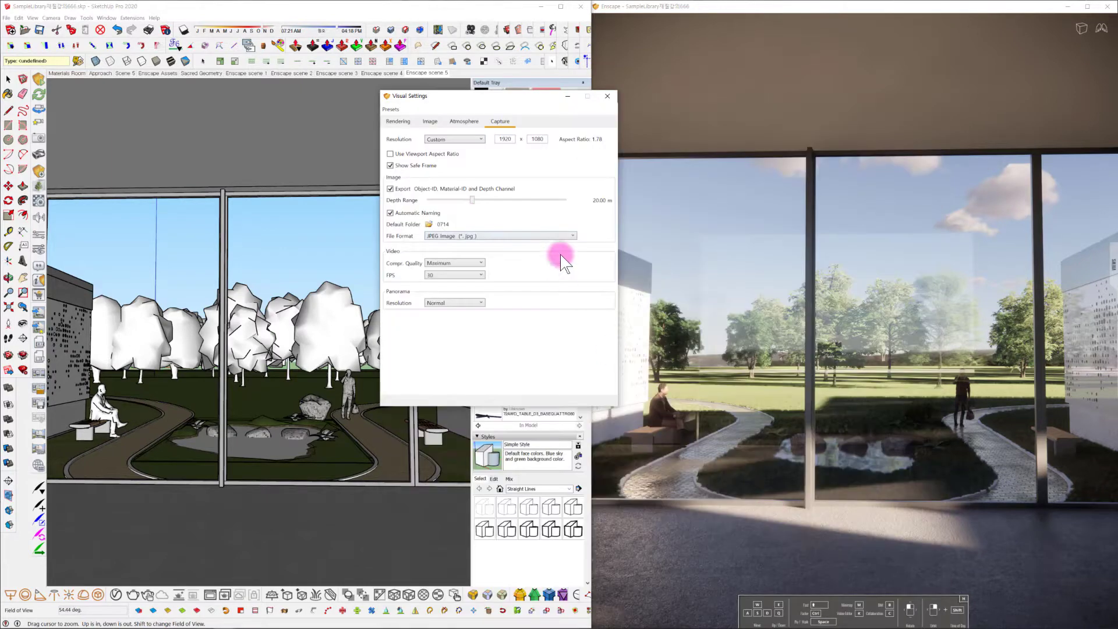
{"action": "left_click", "coordinate": [482, 237]}
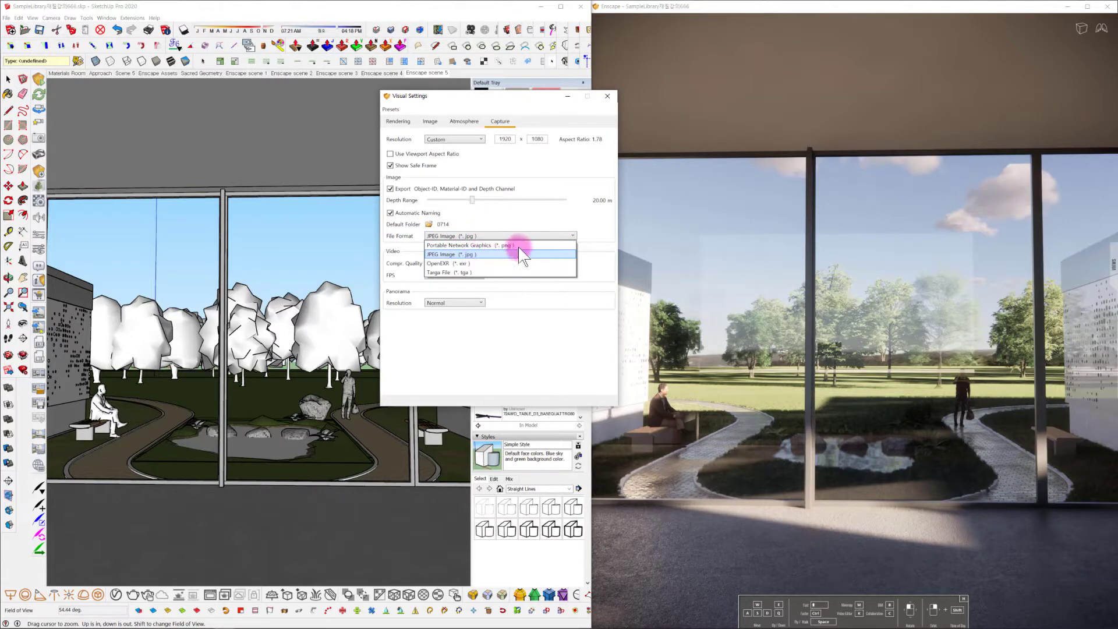
{"action": "left_click", "coordinate": [502, 245]}
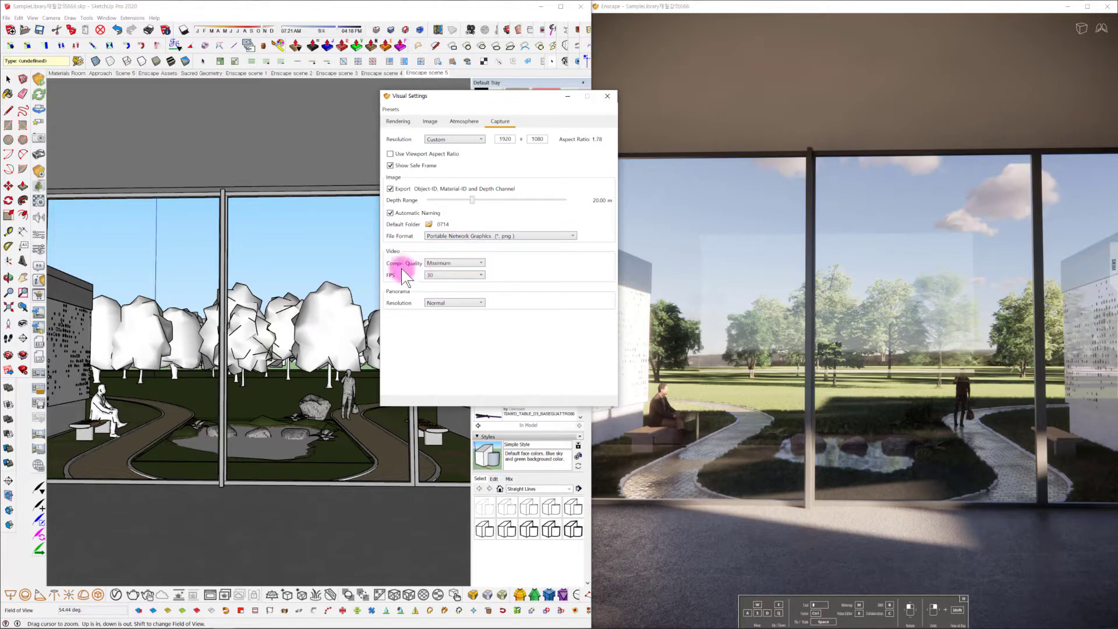
Step: Set video compression quality to Maximum, frame rate to 30 FPS and panorama resolution to Normal
{"action": "left_click", "coordinate": [445, 263]}
{"action": "left_click", "coordinate": [460, 262]}
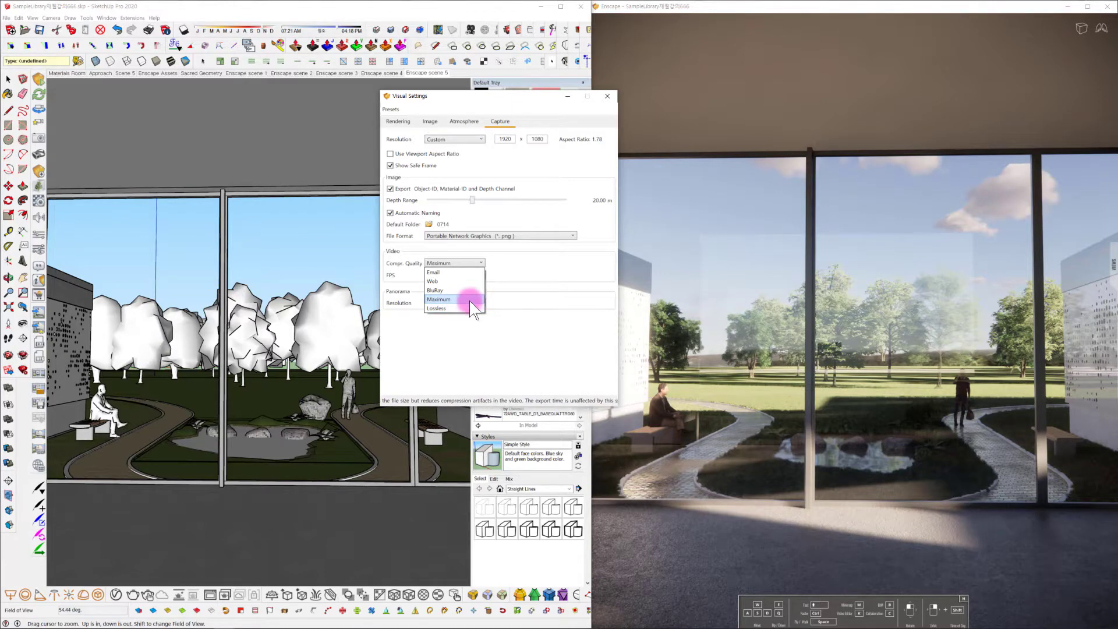
{"action": "left_click", "coordinate": [473, 299]}
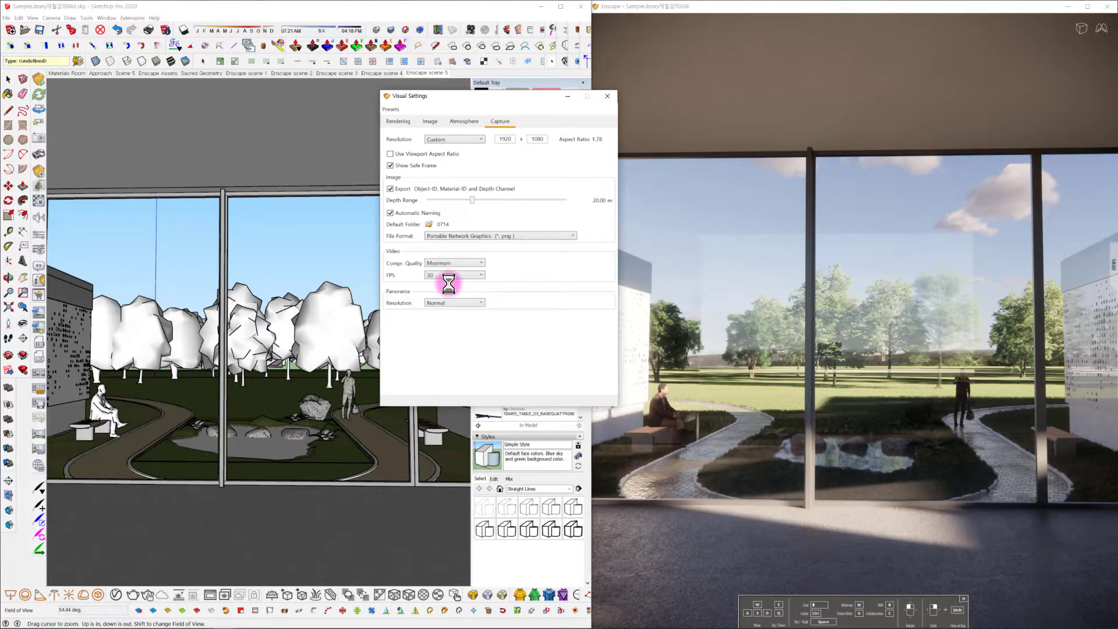
{"action": "left_click", "coordinate": [482, 275]}
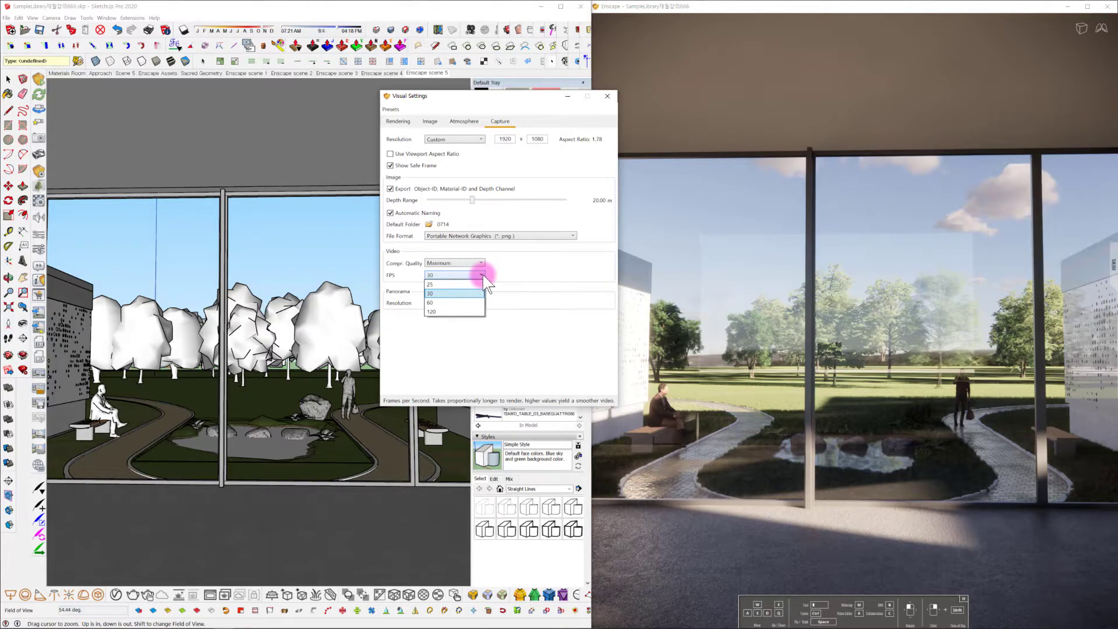
{"action": "left_click", "coordinate": [463, 294]}
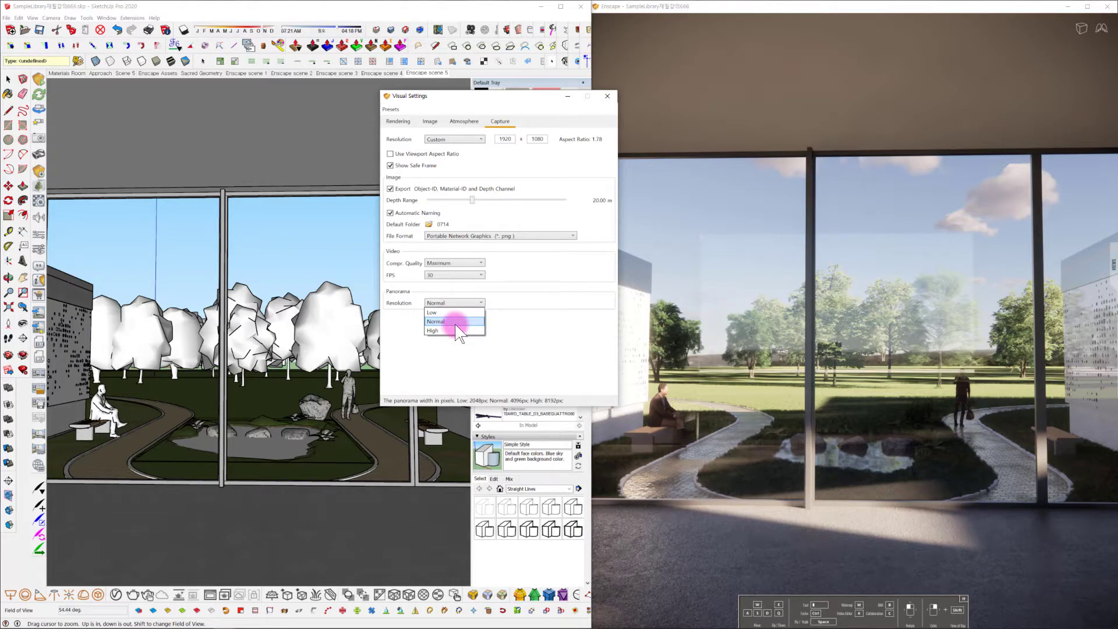
{"action": "left_click", "coordinate": [455, 322]}
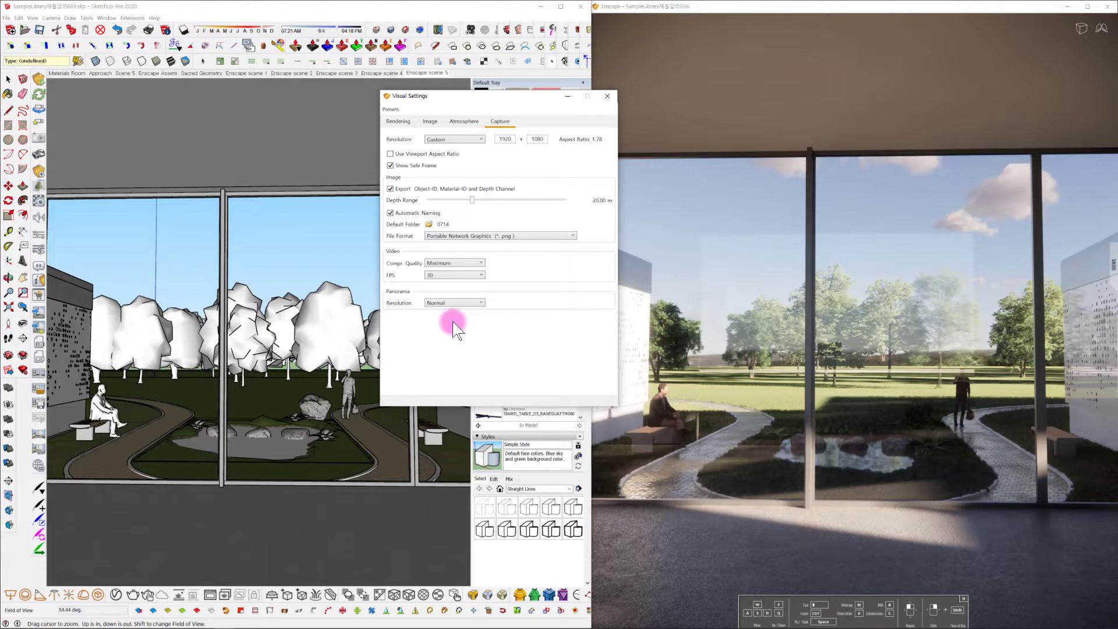
Step: Select Normal panorama resolution and enable Object-ID, Material-ID and depth channel export with an adjusted depth range
{"action": "left_click", "coordinate": [465, 303]}
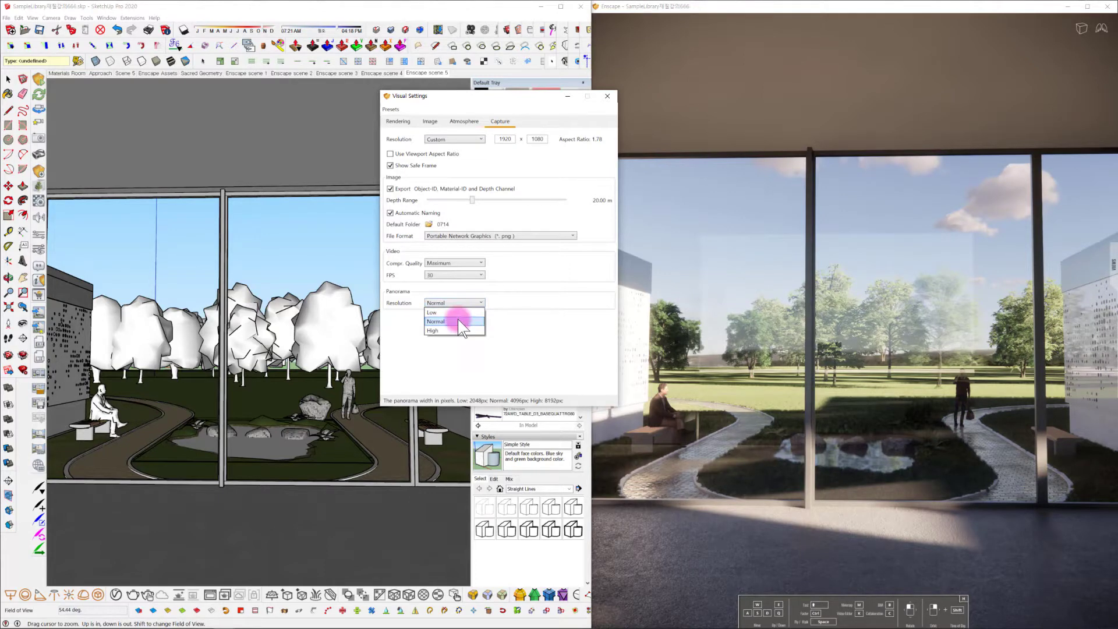
{"action": "left_click", "coordinate": [458, 319]}
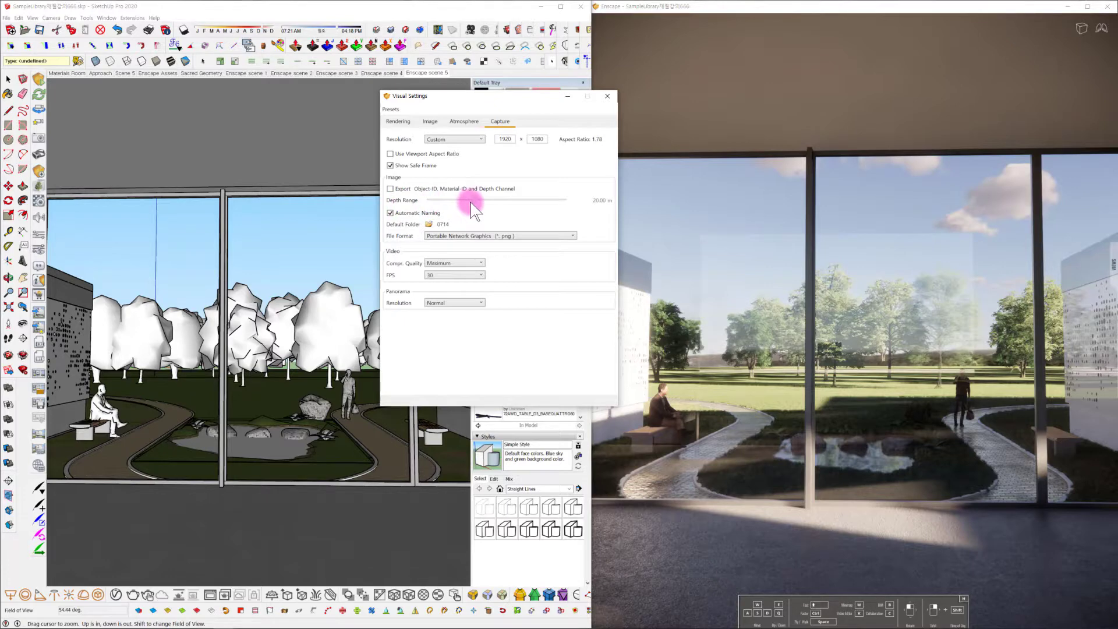
{"action": "left_click", "coordinate": [416, 191]}
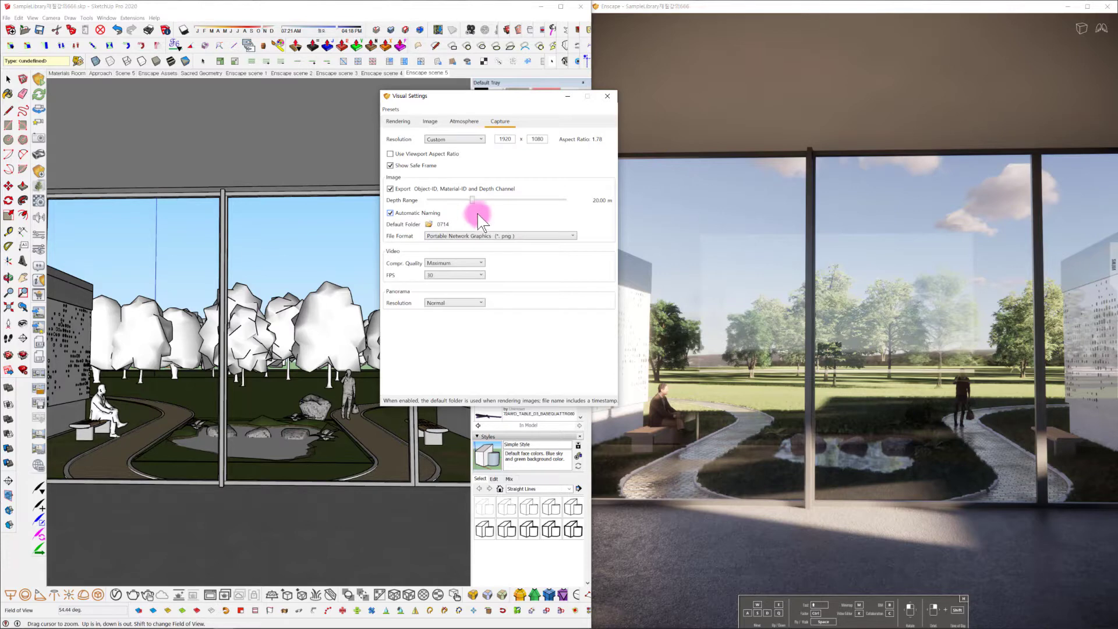
{"action": "left_click_drag", "start_coordinate": [472, 199], "coordinate": [488, 200]}
Step: Review the Image, Atmosphere and Rendering visual settings, and close the settings dialog
{"action": "left_click", "coordinate": [430, 120]}
{"action": "left_click", "coordinate": [463, 120]}
{"action": "left_click", "coordinate": [408, 121]}
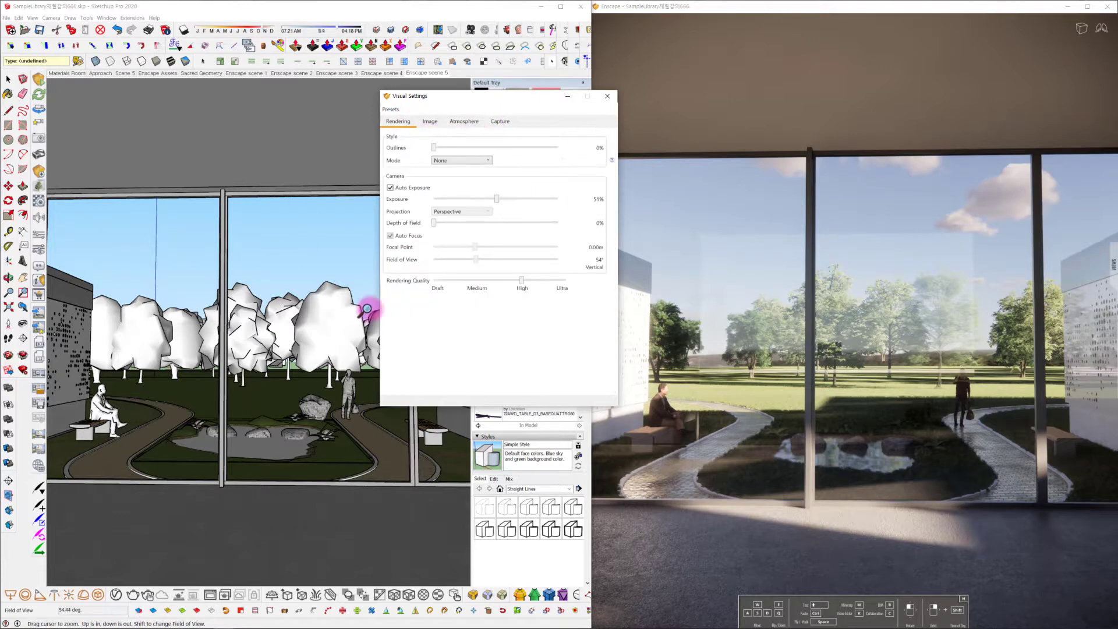
{"action": "left_click", "coordinate": [608, 96]}
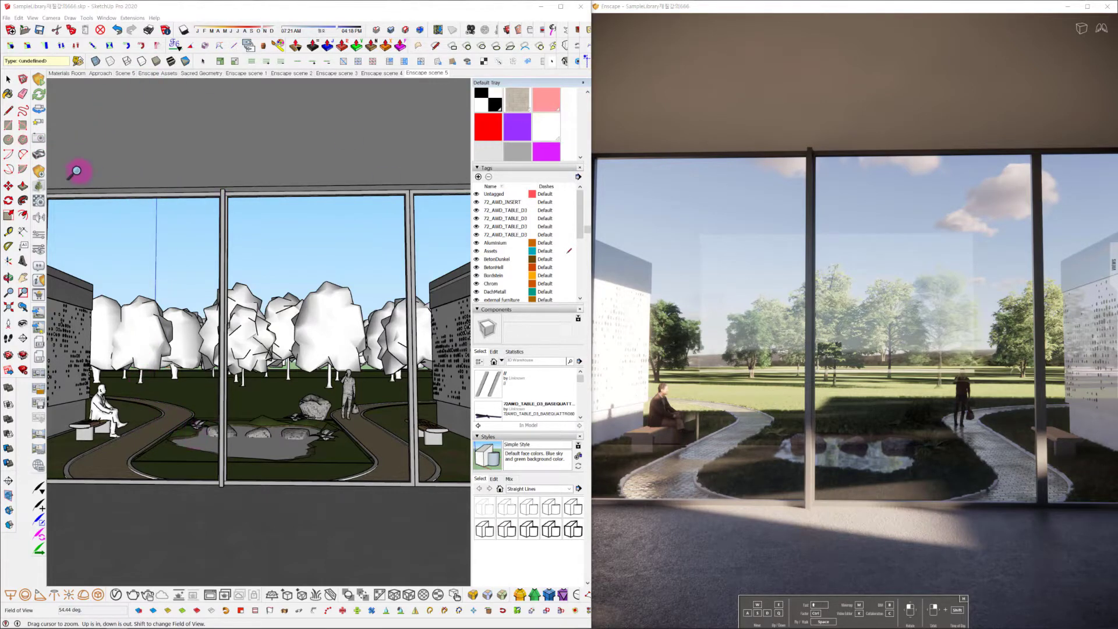
Step: Open the Enscape view list and remove the Enscape Assets view from the favorites
{"action": "left_click", "coordinate": [38, 121]}
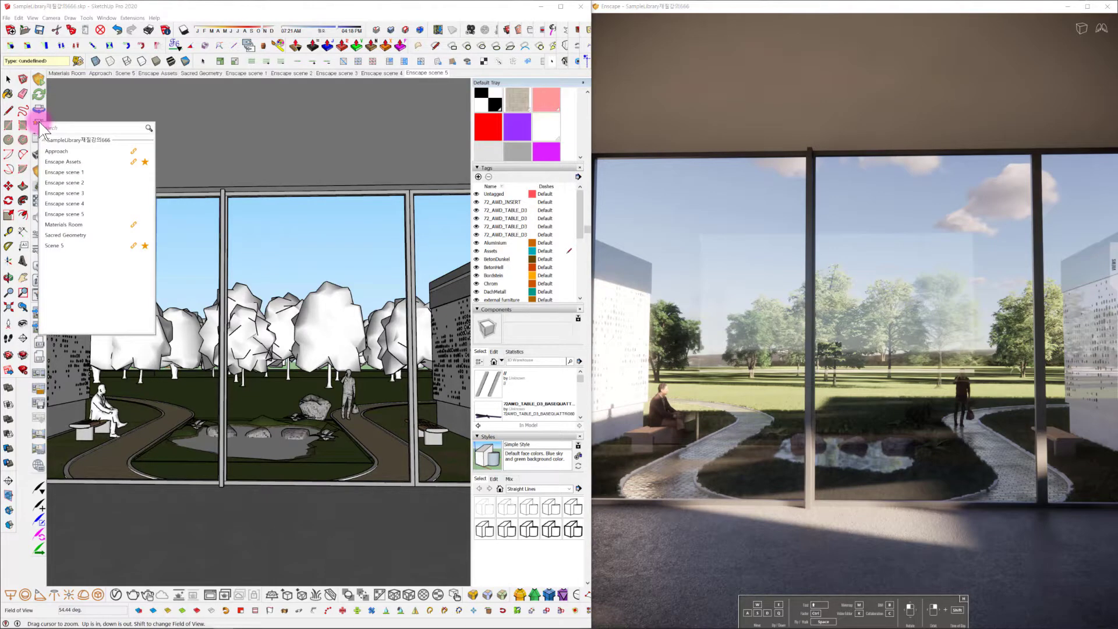
{"action": "left_click", "coordinate": [94, 128]}
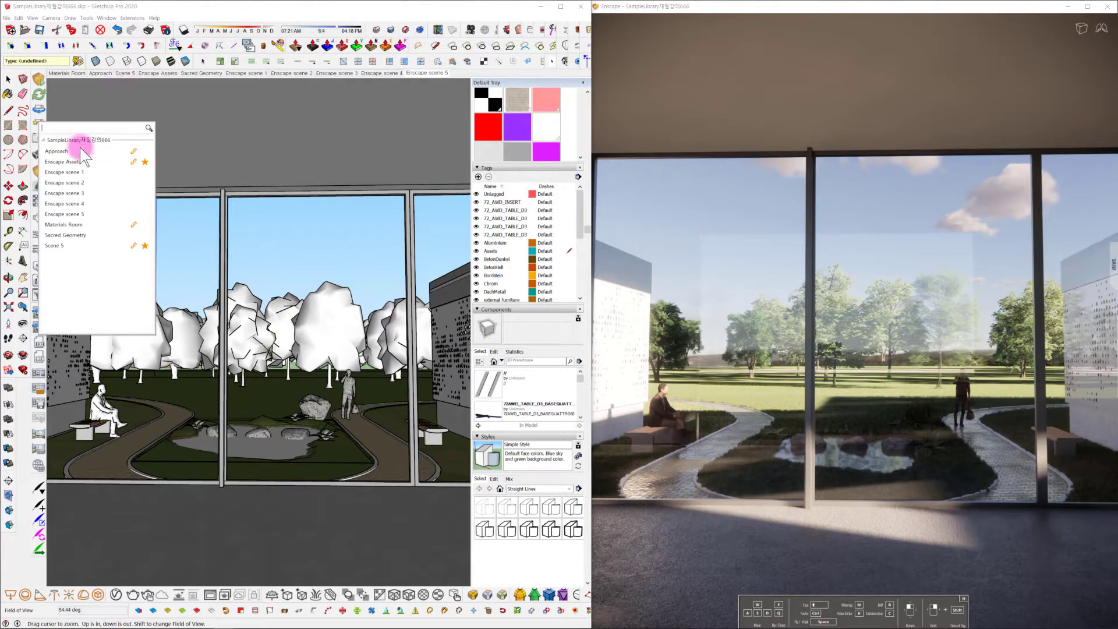
{"action": "left_click", "coordinate": [145, 162]}
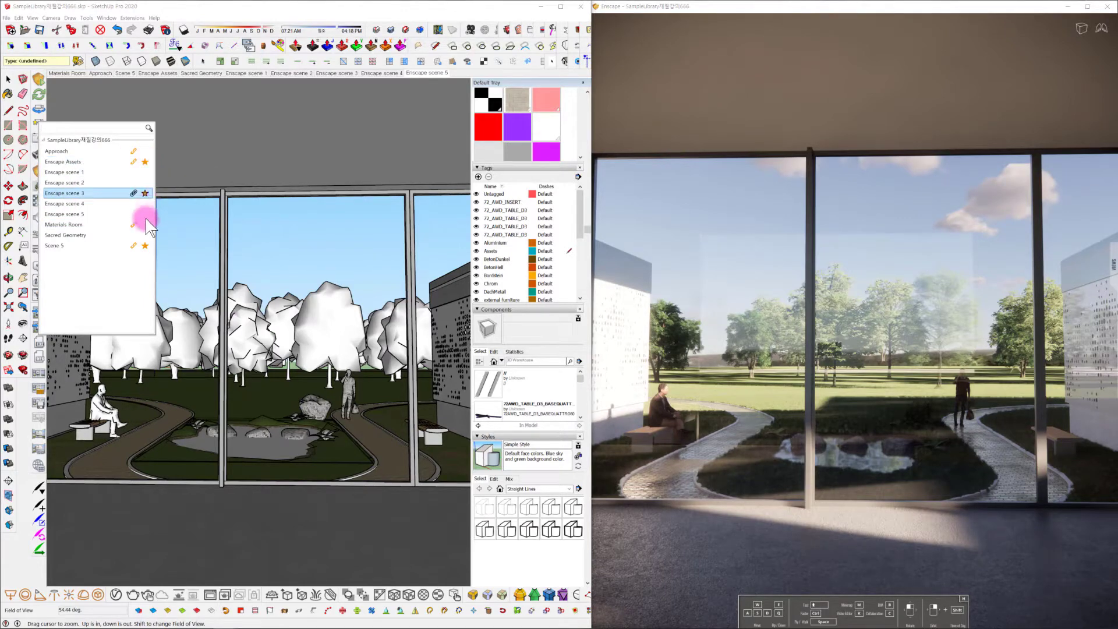
{"action": "left_click", "coordinate": [145, 162]}
Step: Mark the views Enscape scene 1 through Enscape scene 5 as favorites in the view list
{"action": "left_click", "coordinate": [145, 172]}
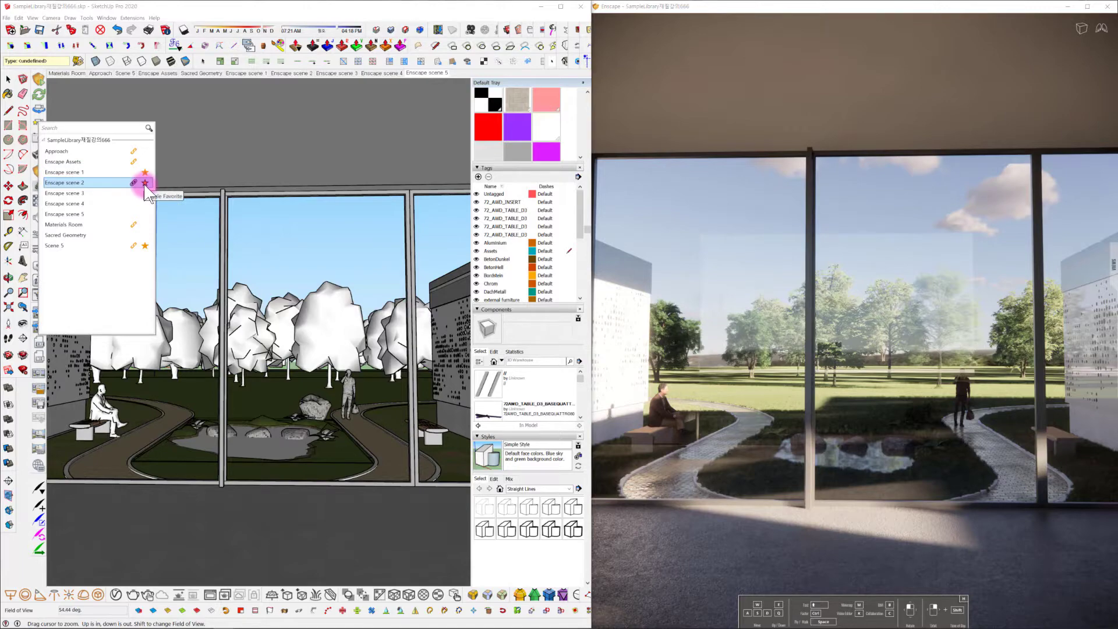
{"action": "left_click", "coordinate": [145, 183]}
{"action": "left_click", "coordinate": [145, 193]}
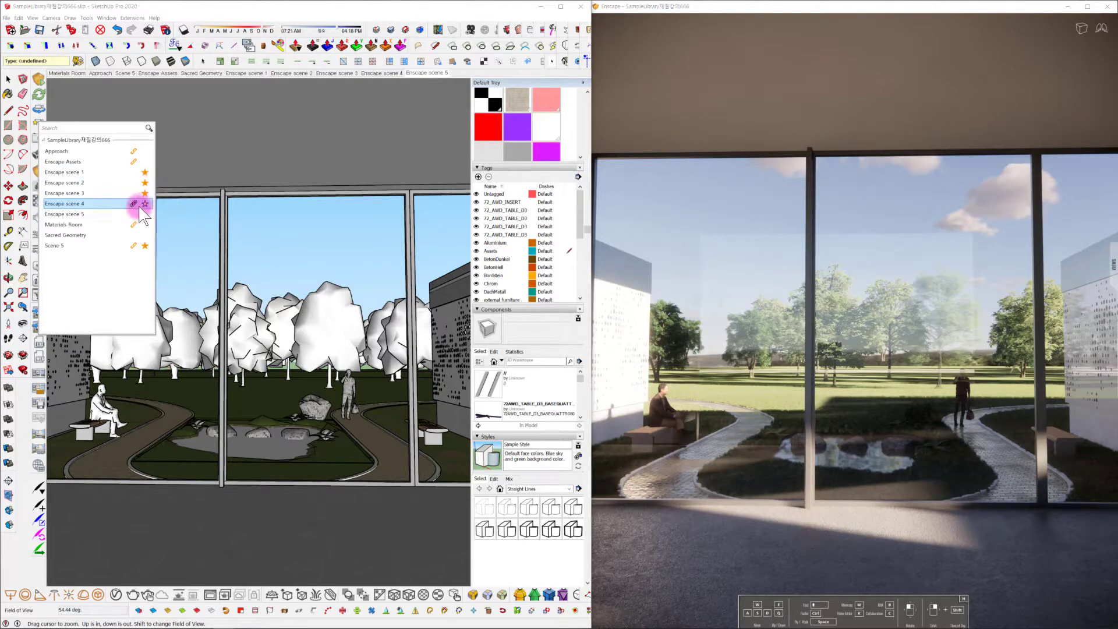
{"action": "left_click", "coordinate": [145, 203]}
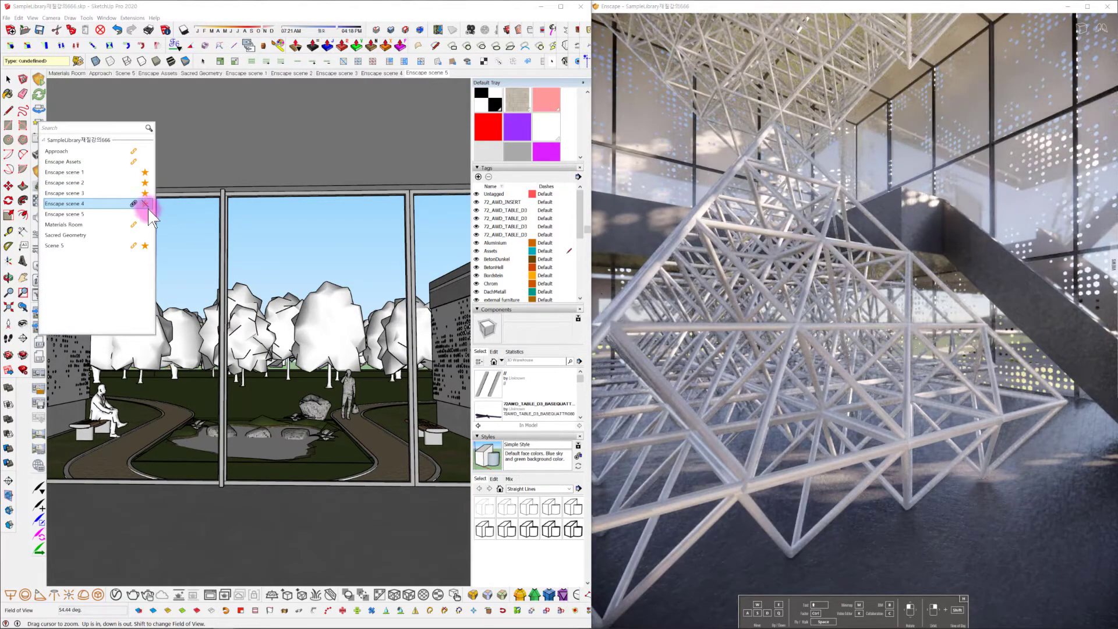
{"action": "left_click", "coordinate": [148, 208]}
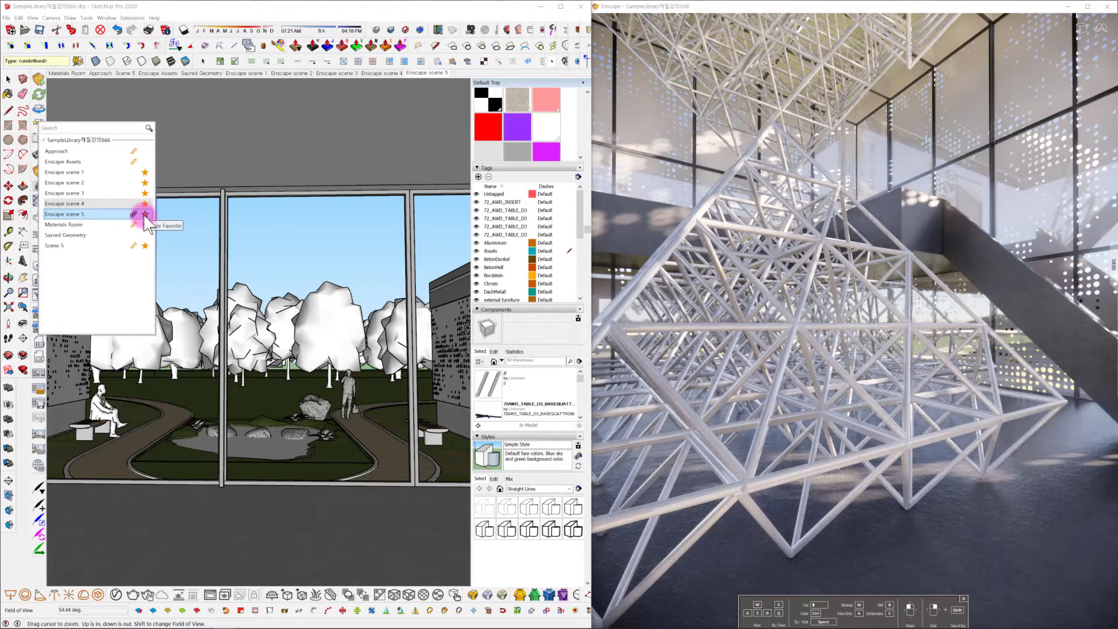
{"action": "left_click", "coordinate": [145, 224]}
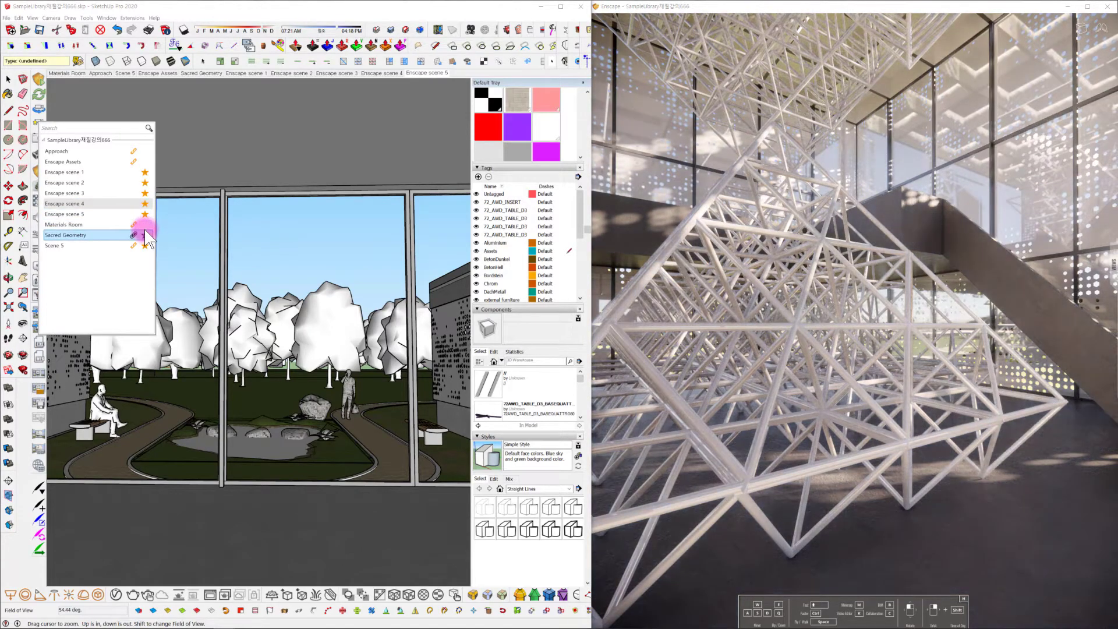
Step: Remove Scene 5 from the favorites so that only the five numbered Enscape scenes are marked
{"action": "left_click", "coordinate": [144, 246]}
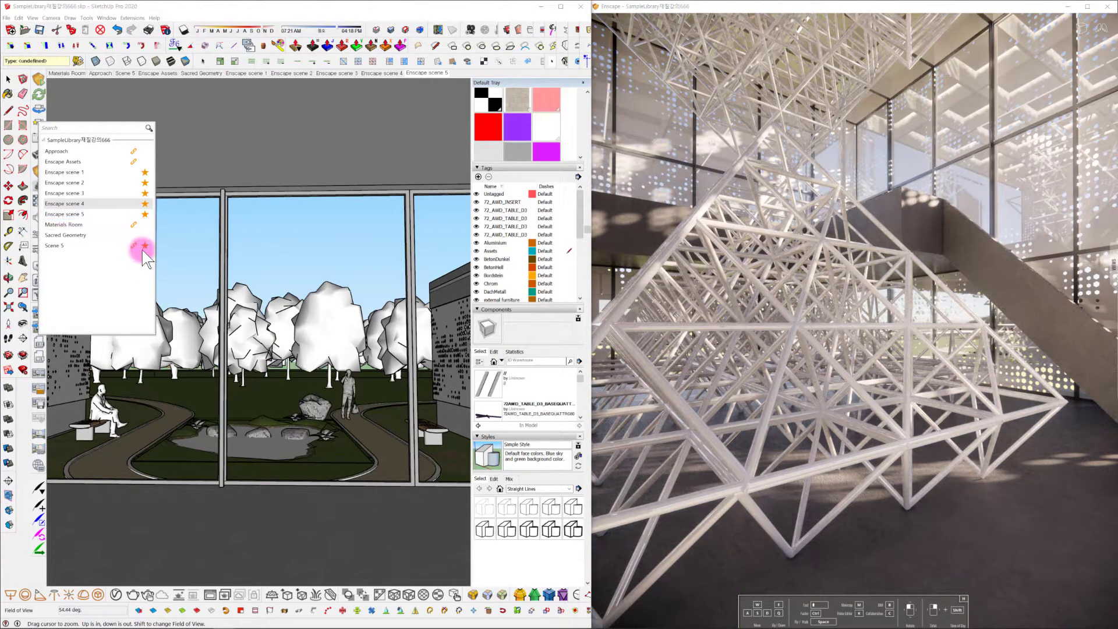
{"action": "left_click", "coordinate": [145, 246]}
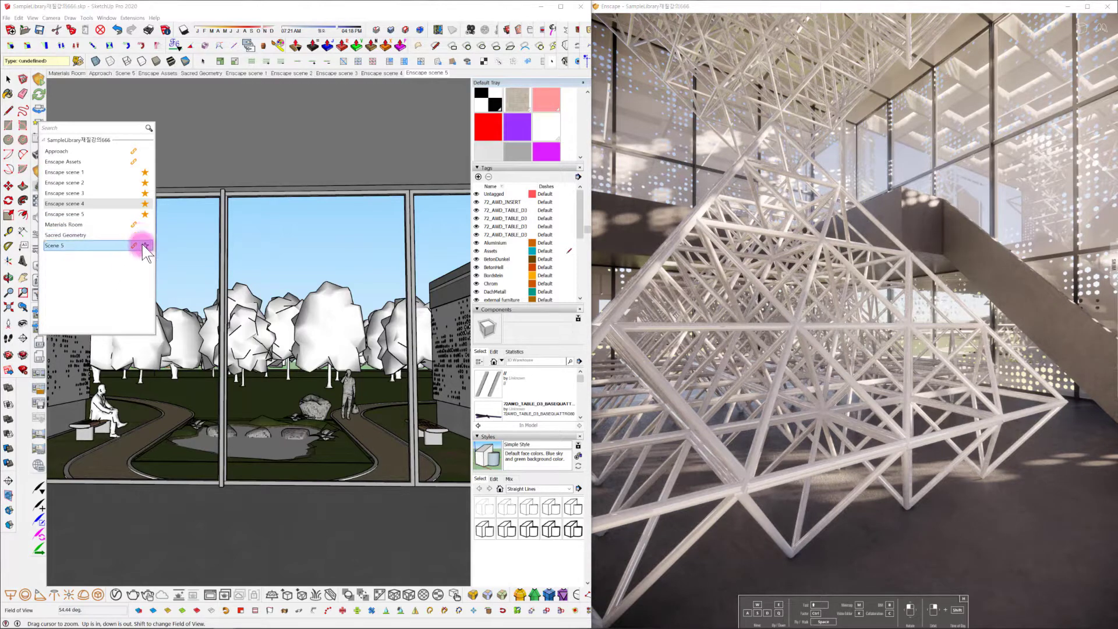
{"action": "left_click", "coordinate": [145, 225]}
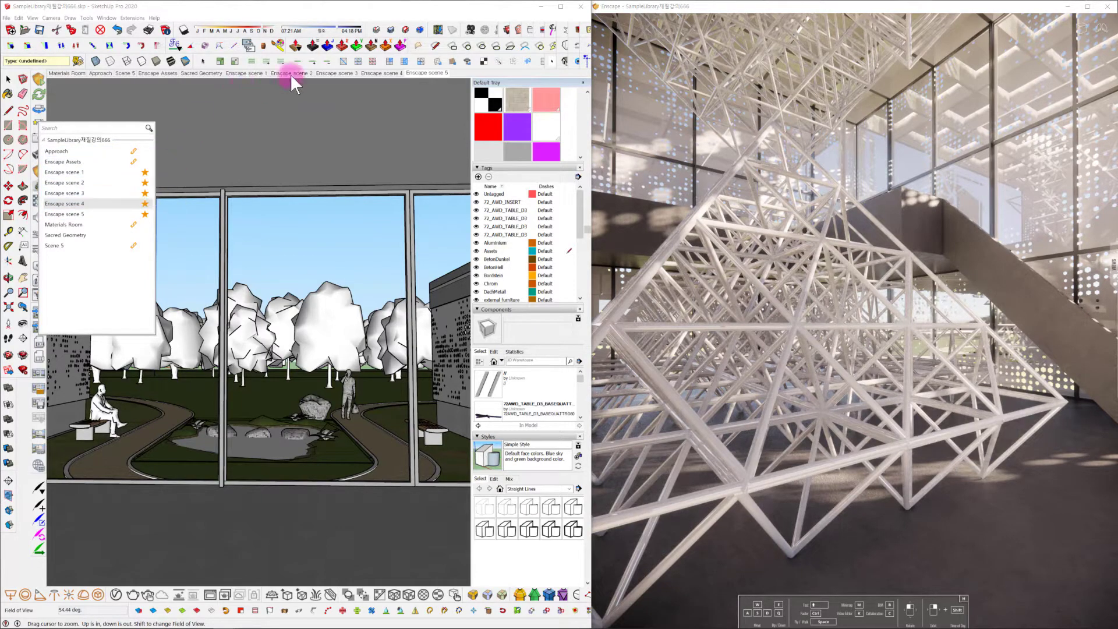
Step: Display Enscape scene 3 and Enscape scene 2 in turn to compare their views
{"action": "left_click", "coordinate": [337, 73]}
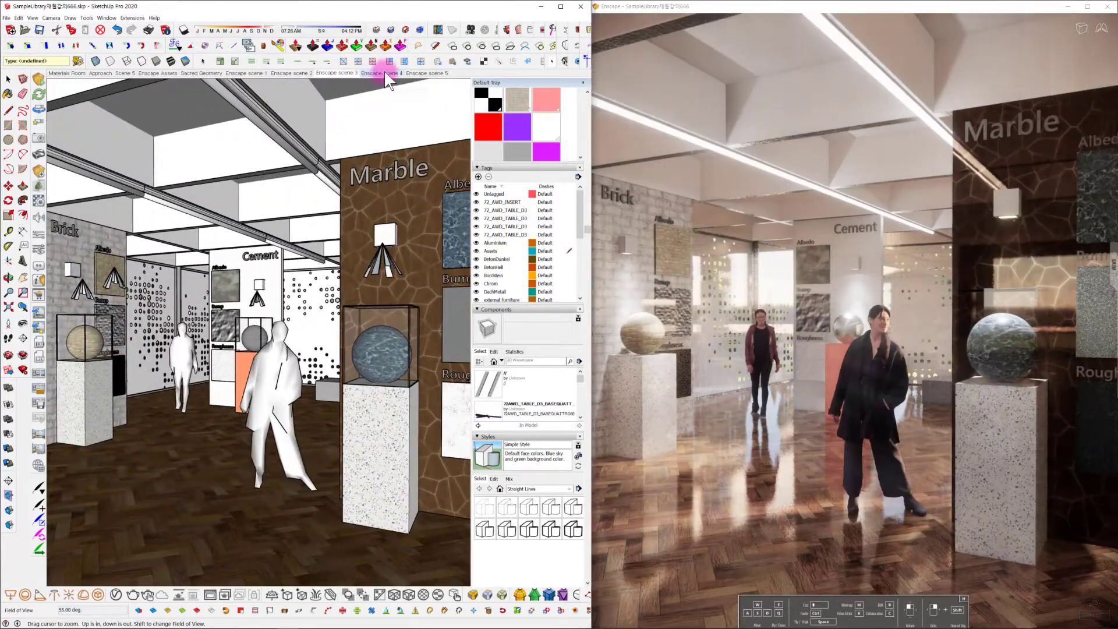
{"action": "left_click", "coordinate": [307, 73]}
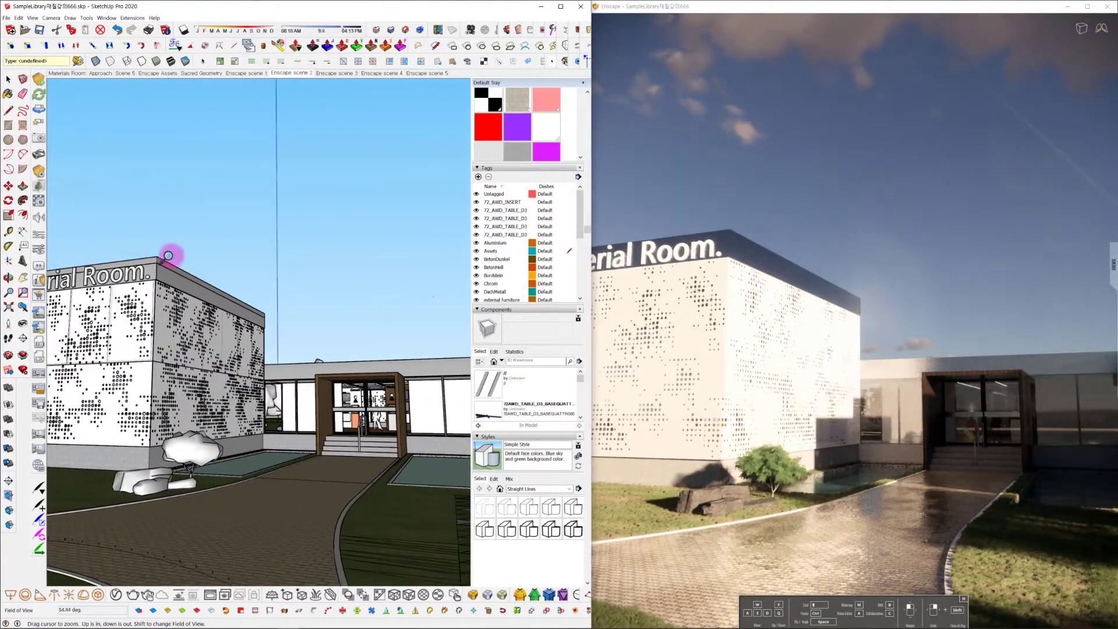
{"action": "left_click", "coordinate": [39, 124]}
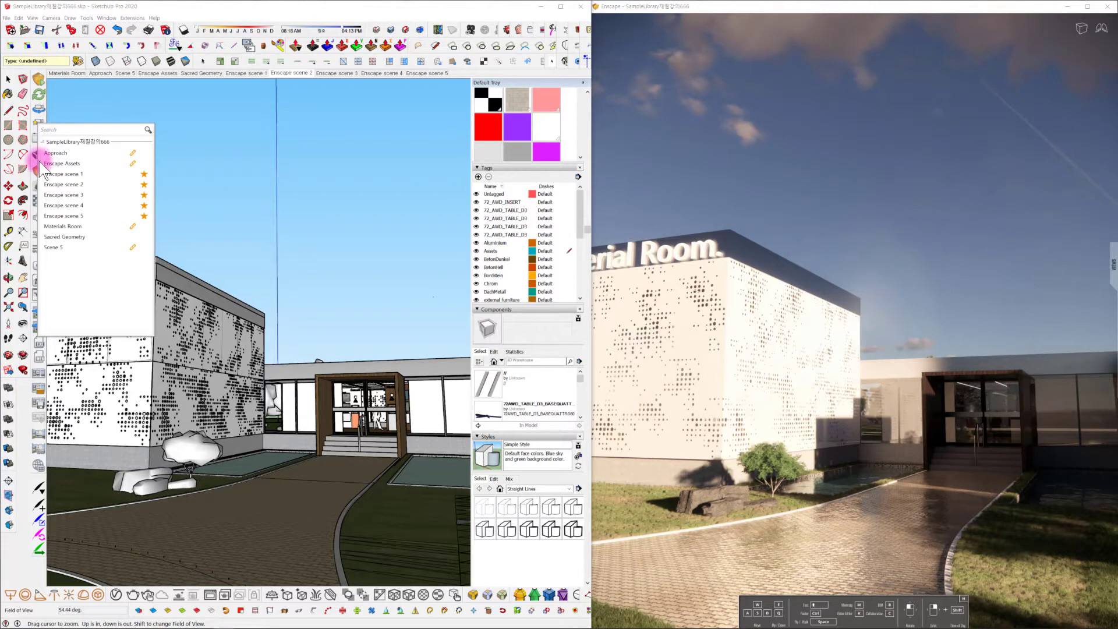
{"action": "left_click", "coordinate": [125, 174]}
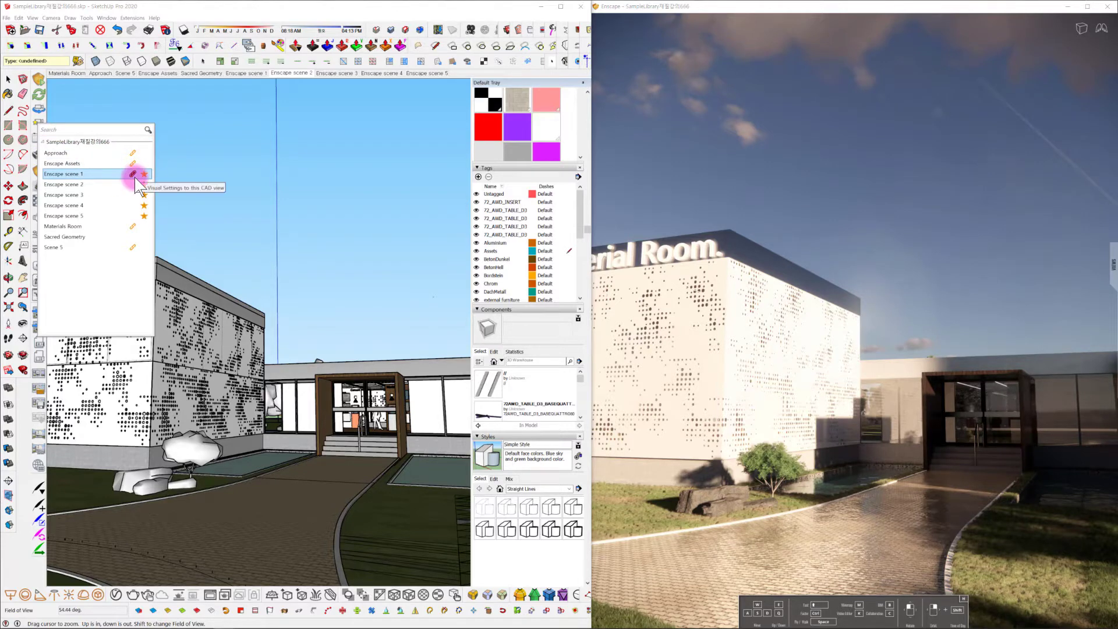
{"action": "left_click", "coordinate": [134, 177]}
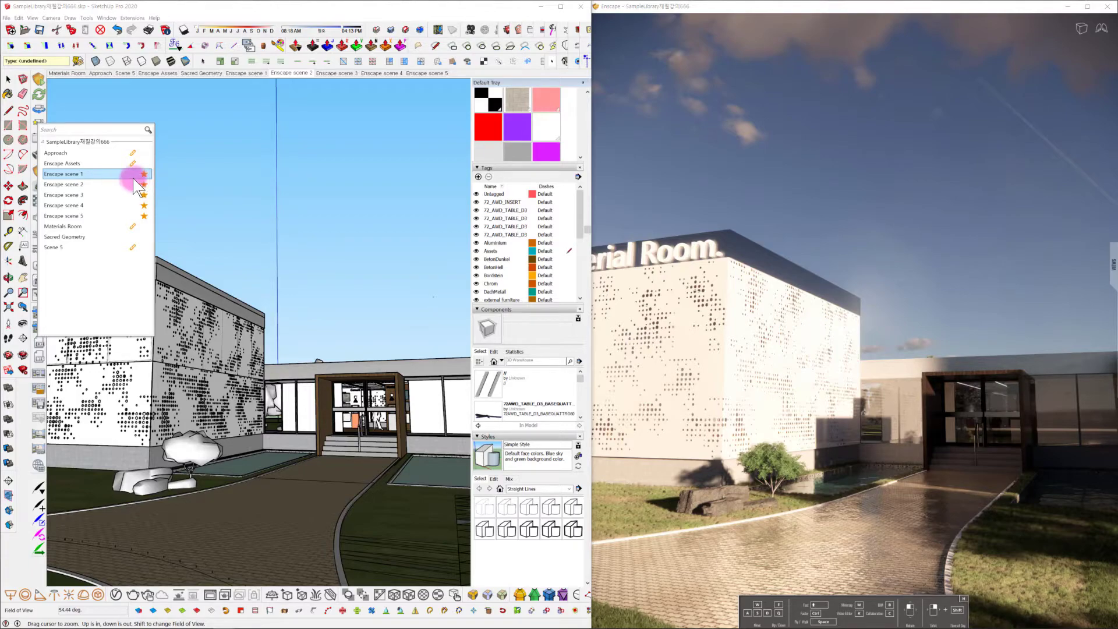
Step: Activate Enscape scene 1 and link the visual settings preset a111 to its view
{"action": "left_click", "coordinate": [247, 73]}
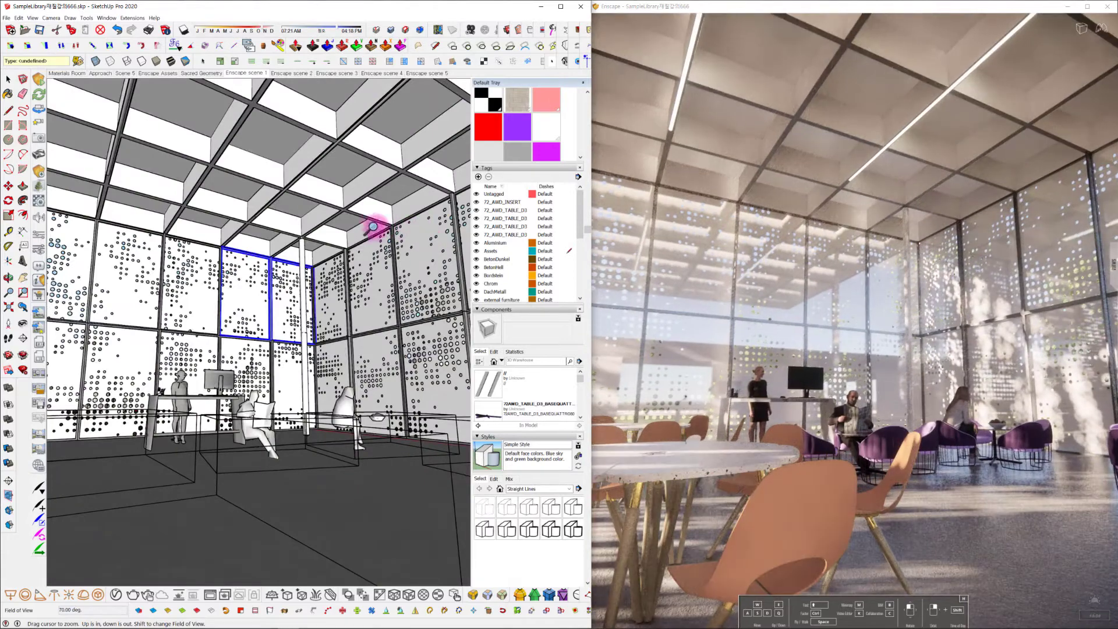
{"action": "left_click", "coordinate": [39, 123]}
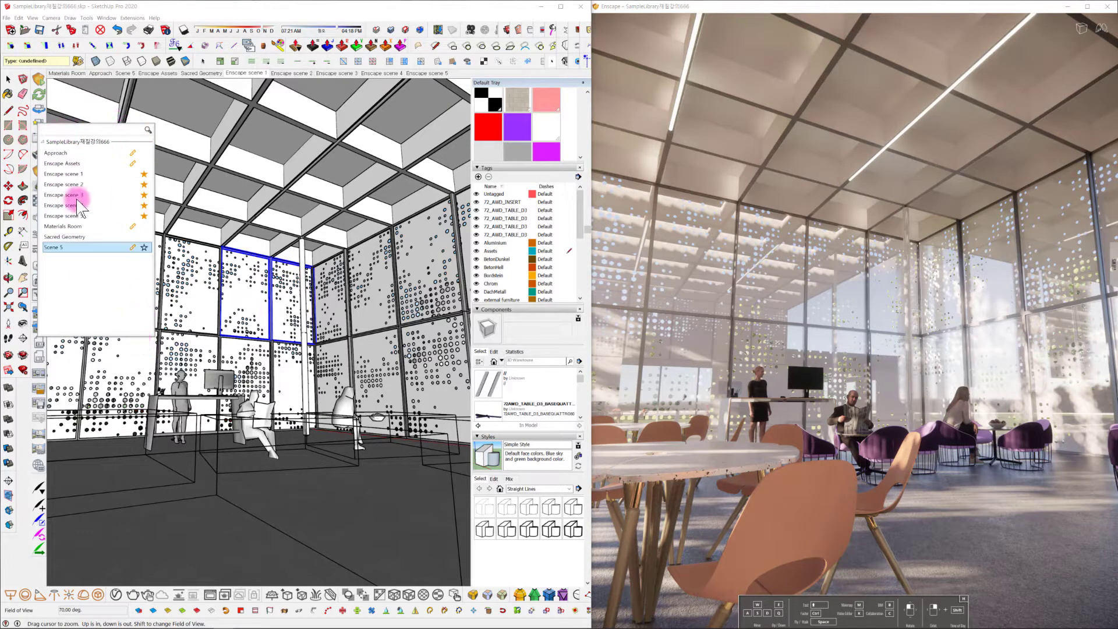
{"action": "left_click", "coordinate": [133, 174]}
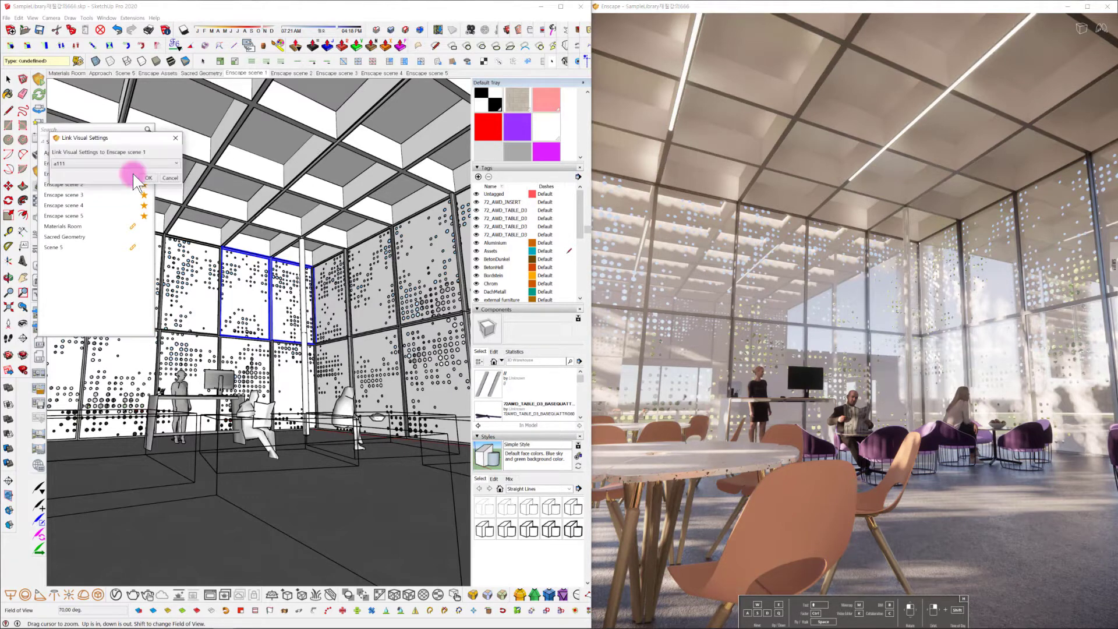
{"action": "left_click", "coordinate": [125, 163]}
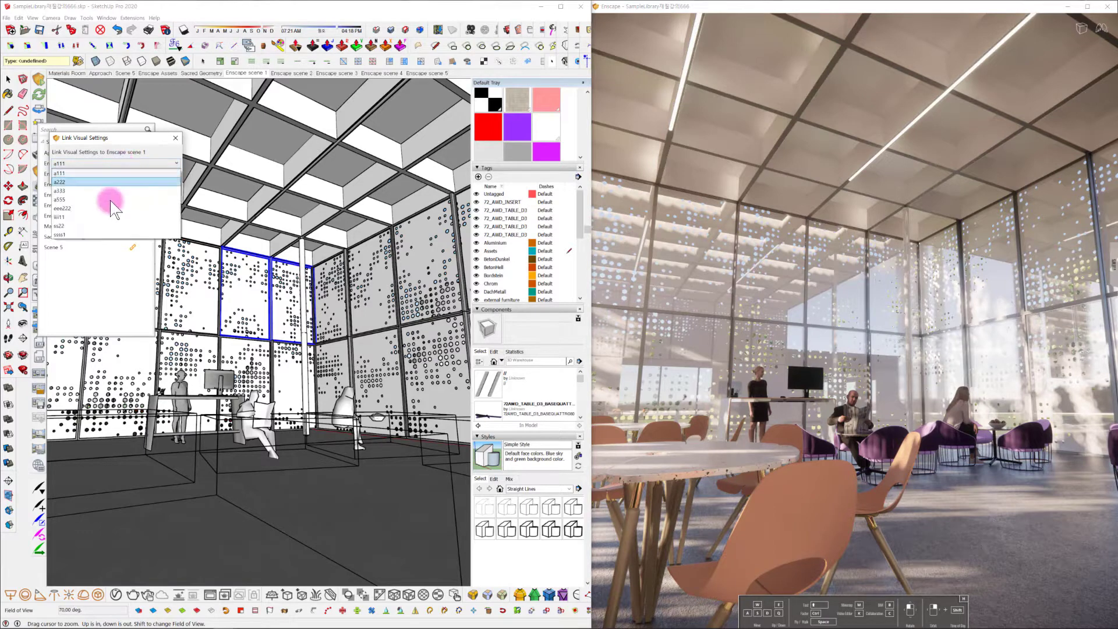
{"action": "left_click", "coordinate": [99, 173]}
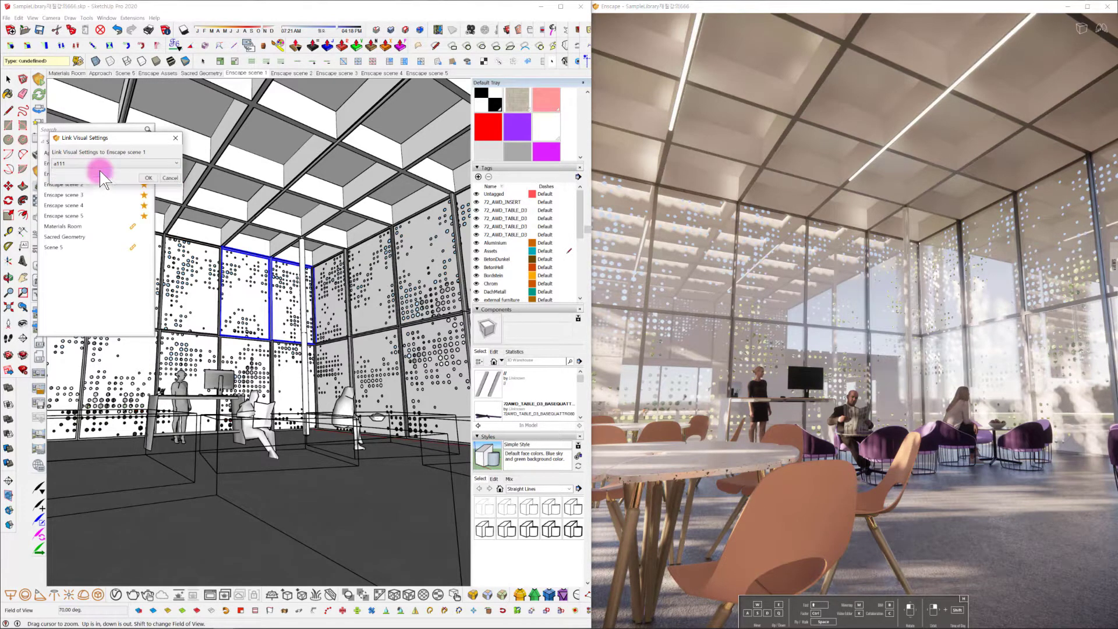
{"action": "left_click", "coordinate": [148, 177]}
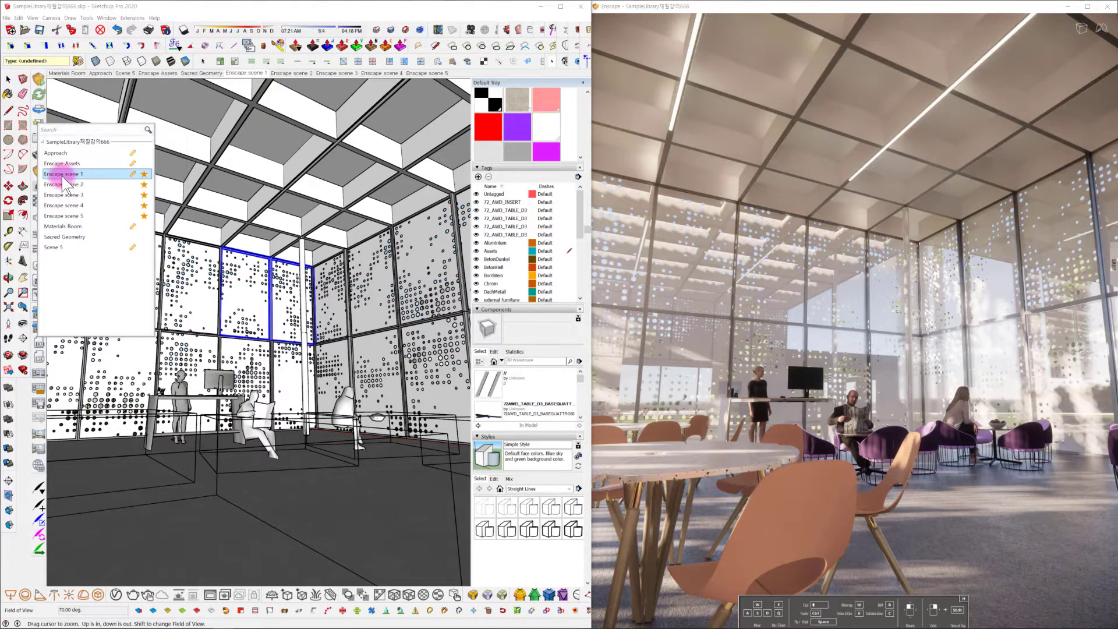
Step: Activate Enscape scene 2 and link the visual settings preset a222 to its view
{"action": "left_click", "coordinate": [133, 185]}
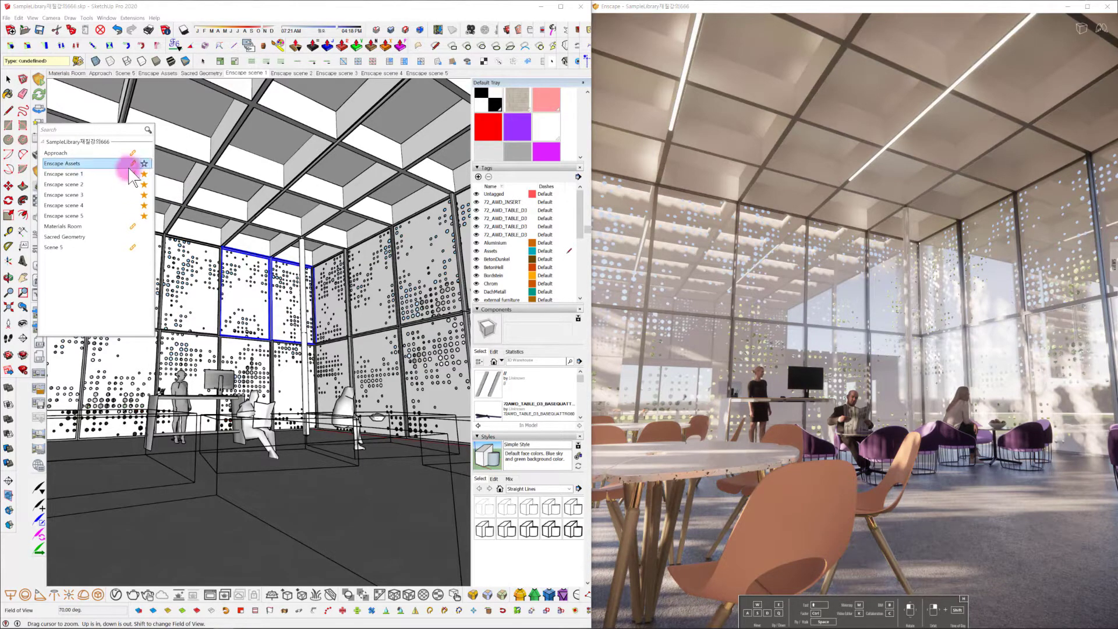
{"action": "left_click", "coordinate": [302, 75]}
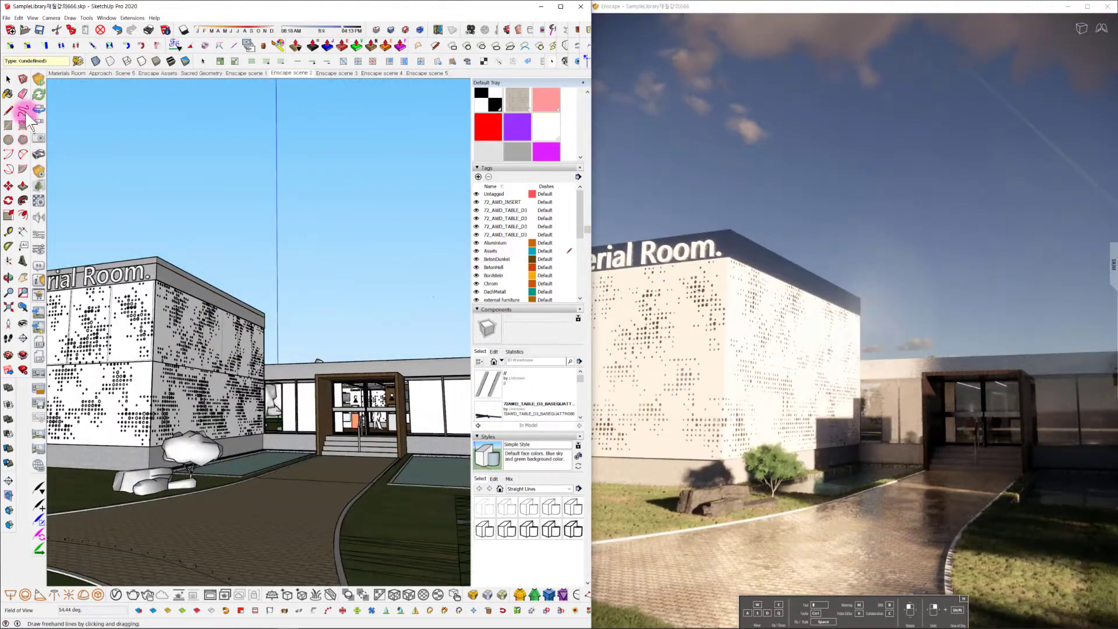
{"action": "left_click", "coordinate": [39, 111]}
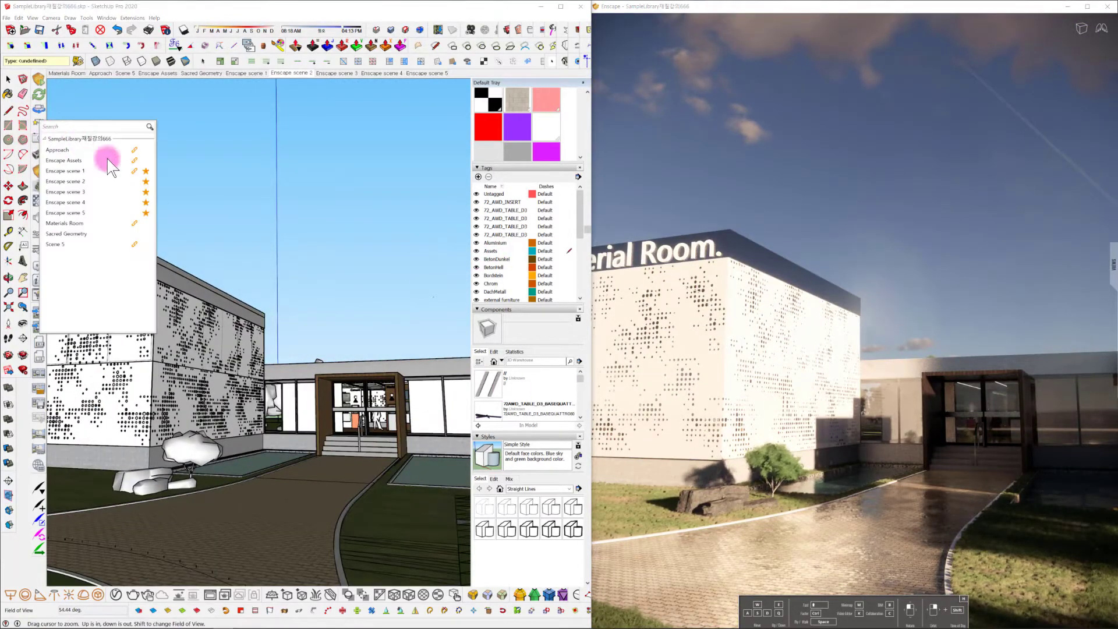
{"action": "left_click", "coordinate": [133, 181]}
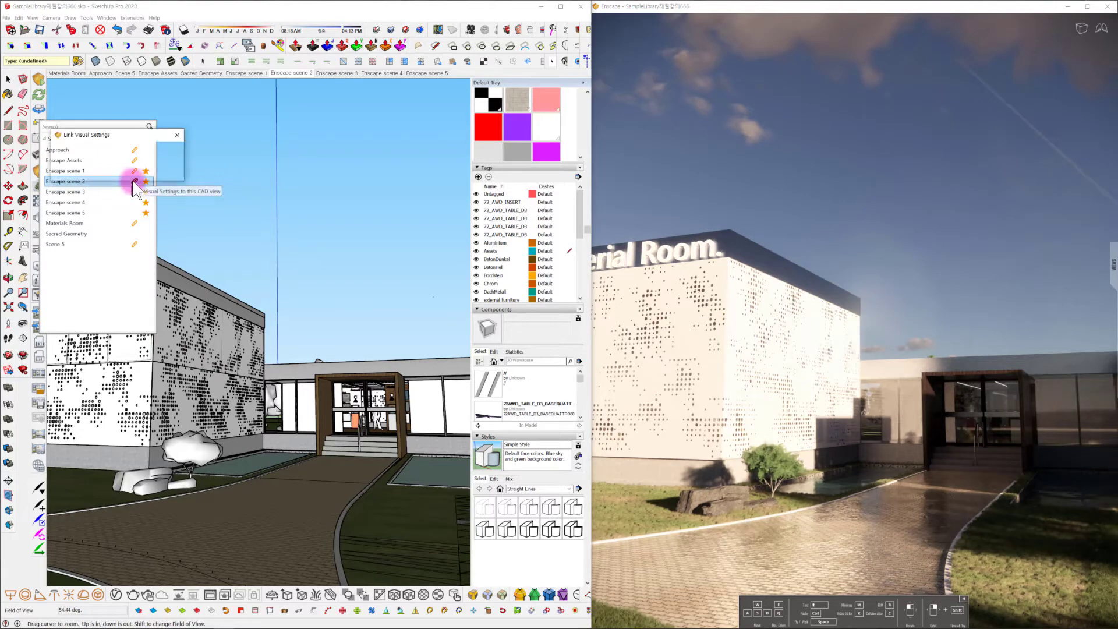
{"action": "left_click", "coordinate": [134, 160]}
{"action": "left_click", "coordinate": [100, 178]}
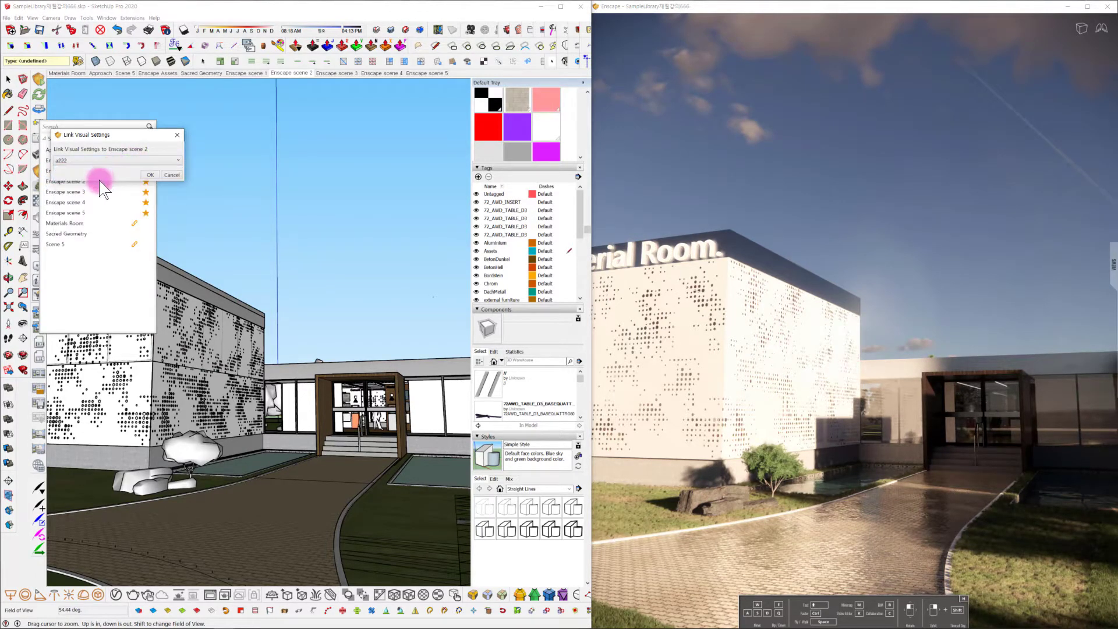
{"action": "left_click", "coordinate": [149, 174]}
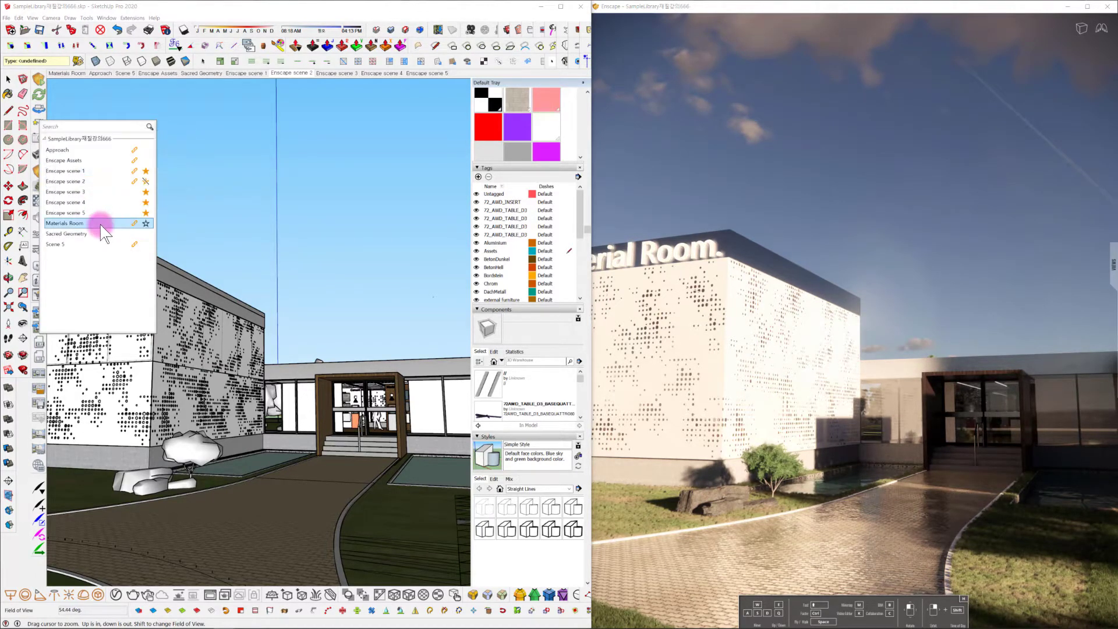
Step: Link the visual settings preset a333 to the view Enscape scene 3
{"action": "left_click", "coordinate": [127, 190]}
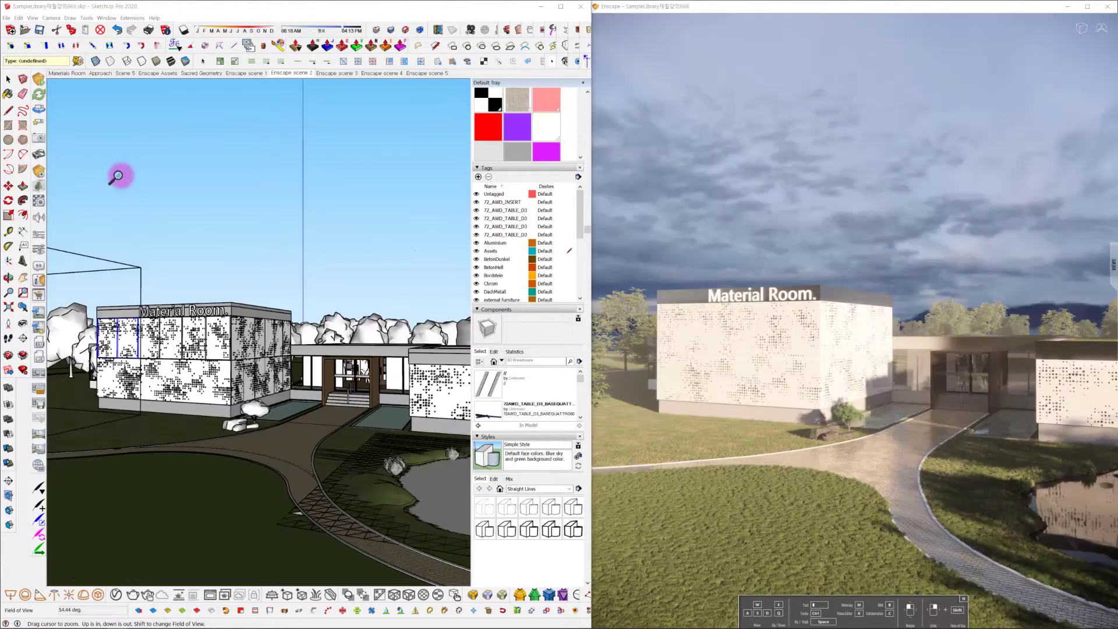
{"action": "left_click", "coordinate": [41, 122]}
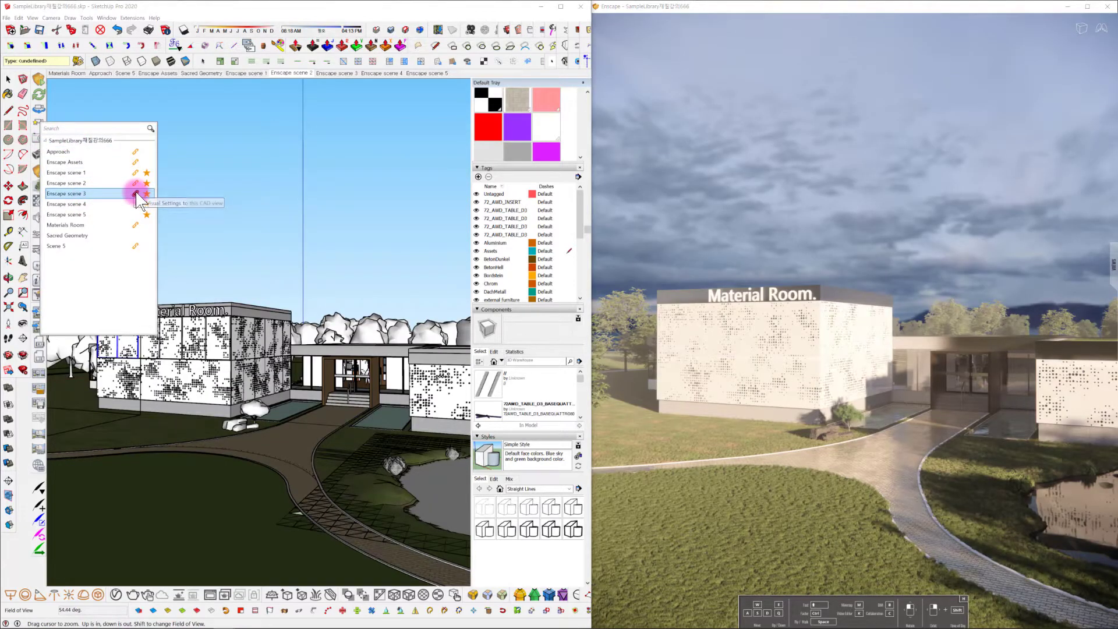
{"action": "left_click", "coordinate": [135, 192]}
{"action": "left_click", "coordinate": [122, 163]}
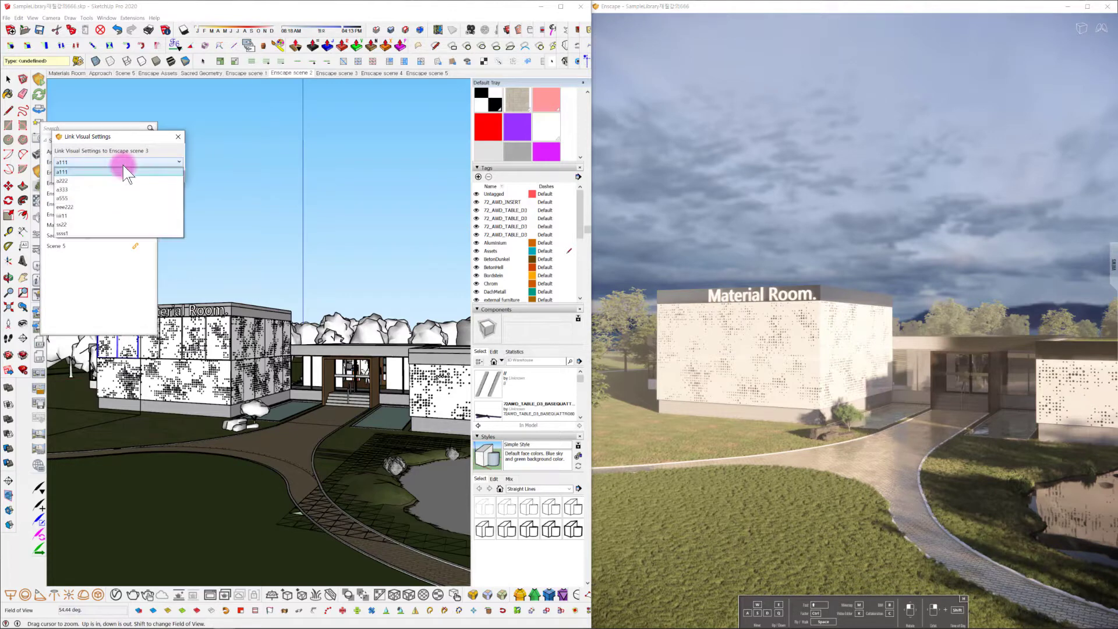
{"action": "left_click", "coordinate": [101, 189]}
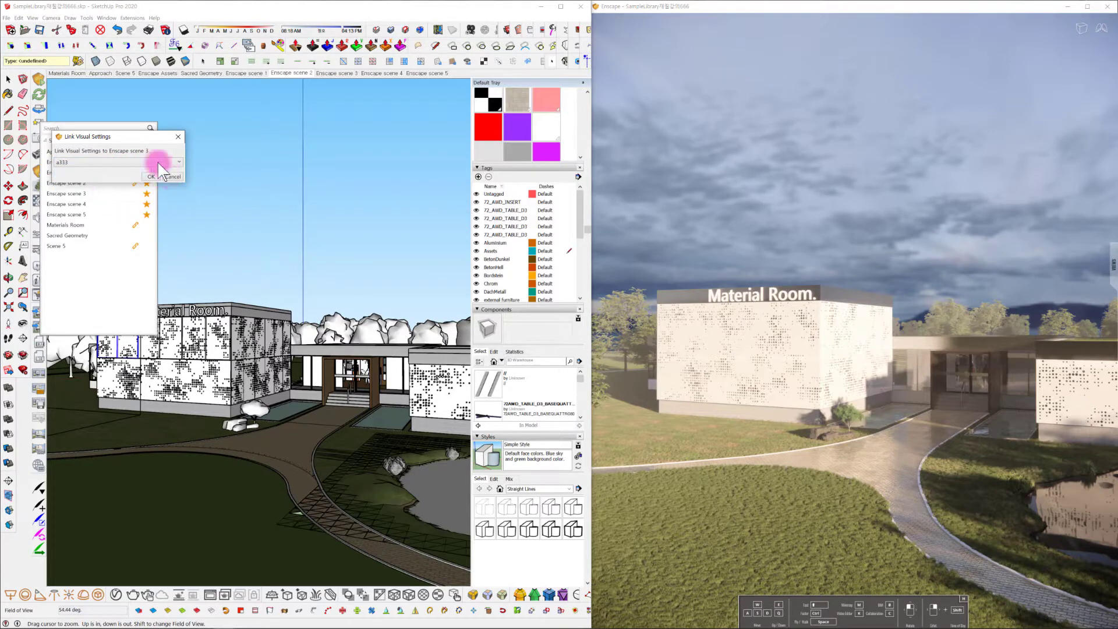
{"action": "left_click", "coordinate": [152, 177]}
{"action": "left_click", "coordinate": [133, 185]}
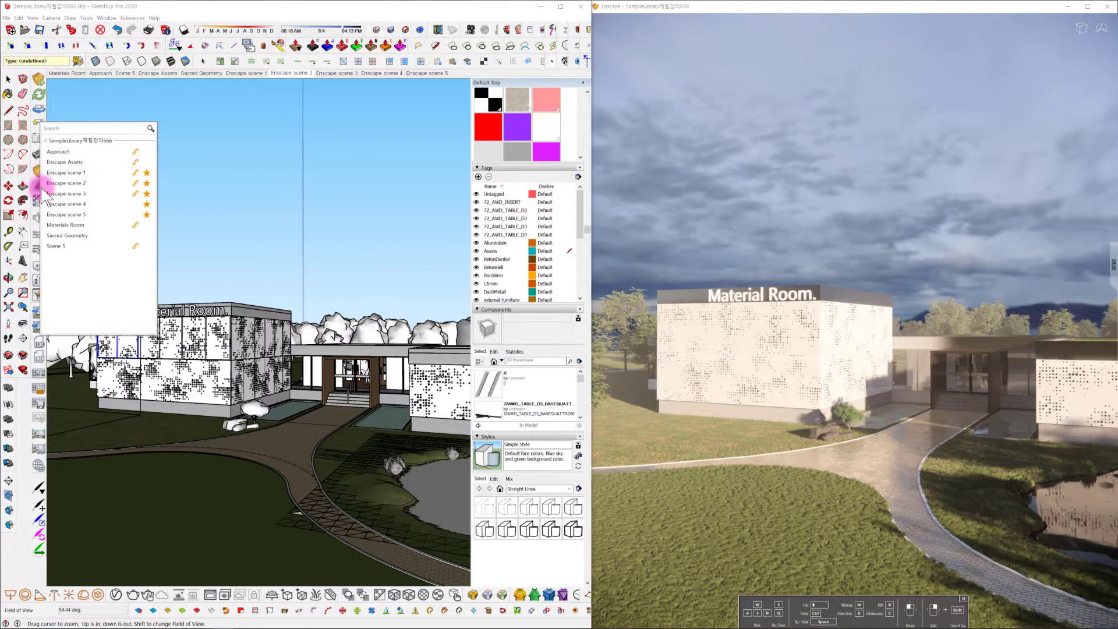
Step: Link the visual settings preset a555 to the view Enscape scene 4
{"action": "left_click", "coordinate": [87, 173]}
{"action": "left_click", "coordinate": [76, 204]}
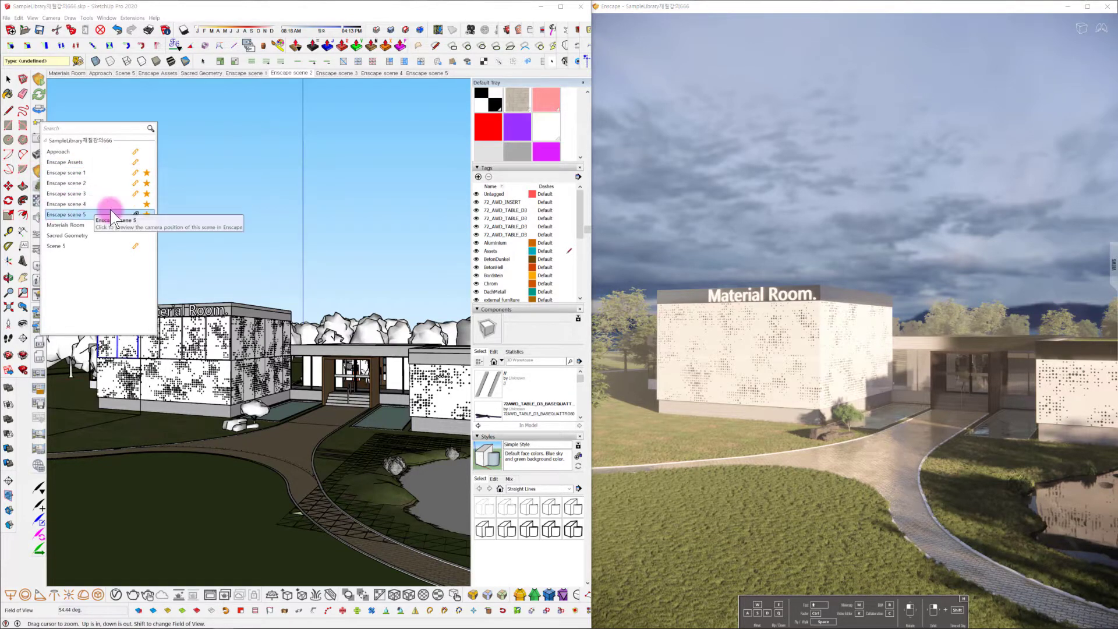
{"action": "left_click", "coordinate": [135, 204]}
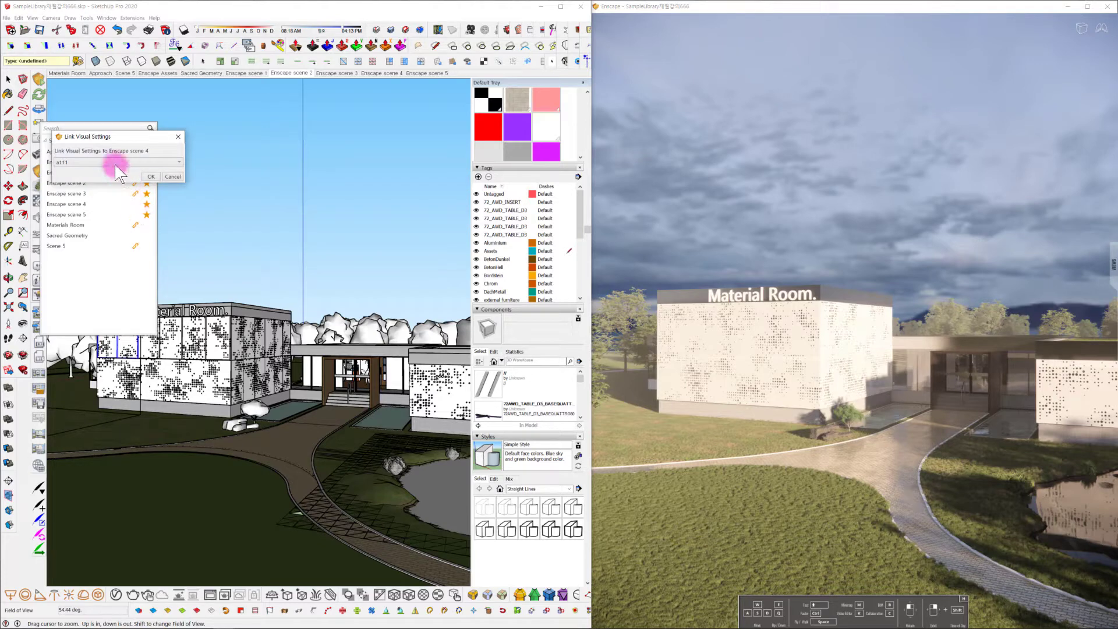
{"action": "left_click", "coordinate": [115, 163]}
{"action": "left_click", "coordinate": [107, 197]}
{"action": "left_click", "coordinate": [145, 177]}
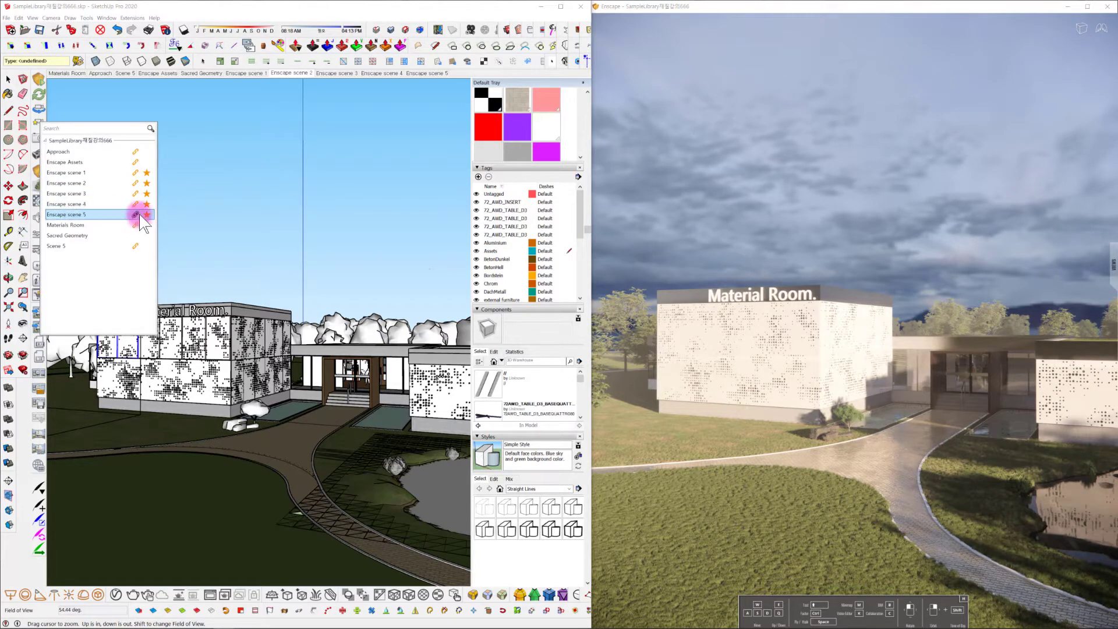
Step: Link the visual settings preset a555 to the view Enscape scene 5
{"action": "left_click", "coordinate": [135, 214]}
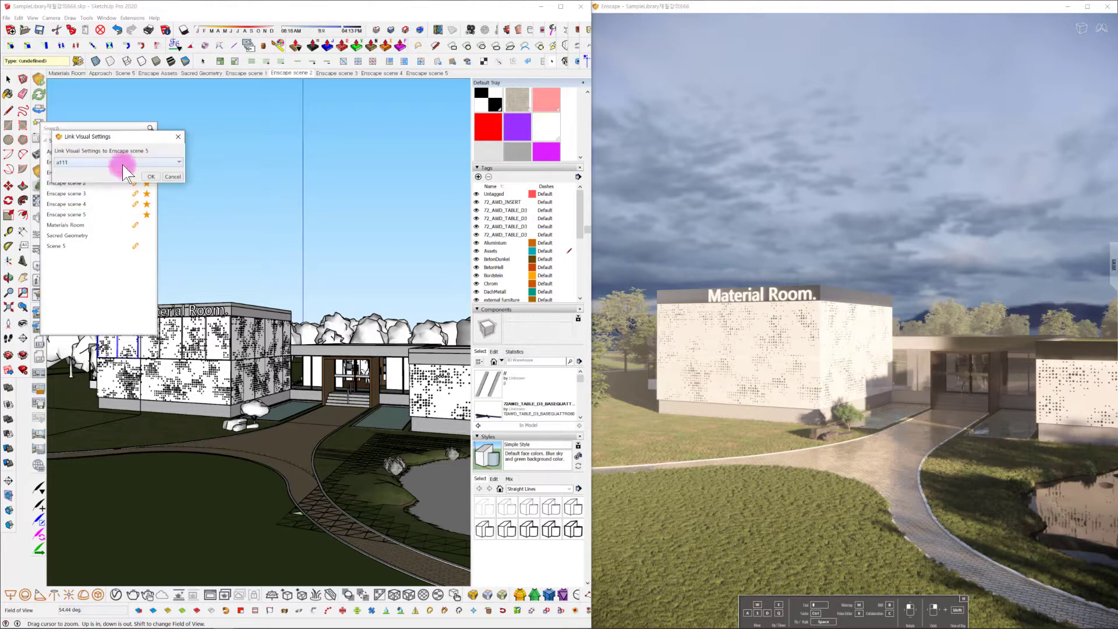
{"action": "left_click", "coordinate": [122, 164]}
{"action": "left_click", "coordinate": [91, 198]}
{"action": "left_click", "coordinate": [150, 177]}
{"action": "left_click", "coordinate": [134, 205]}
{"action": "left_click", "coordinate": [131, 173]}
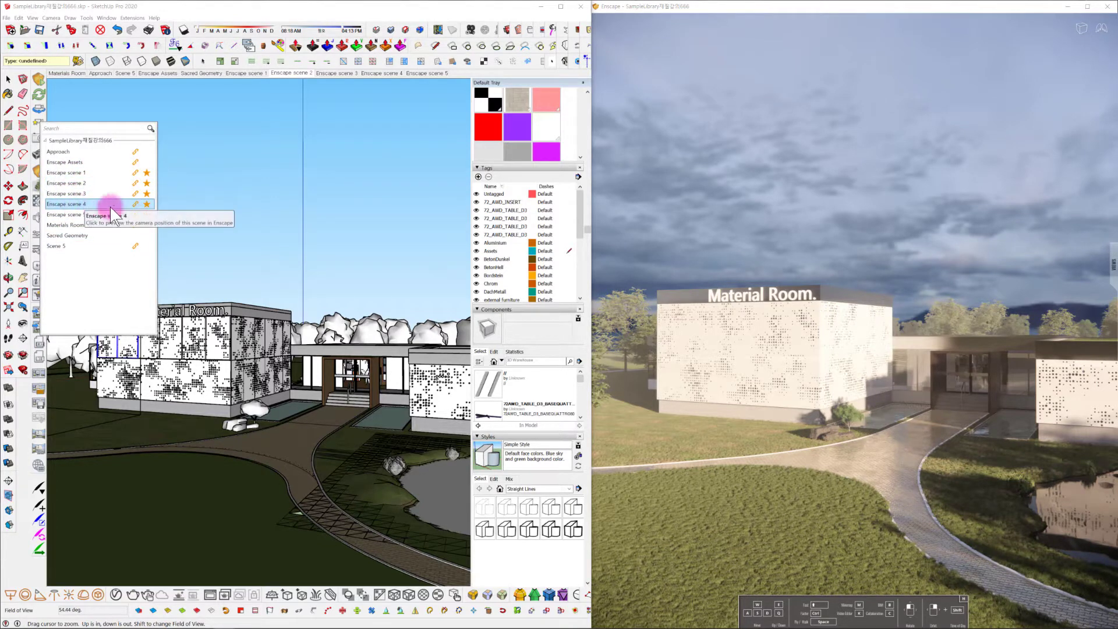
Step: Alternate between SketchUp scenes Enscape scene 3 and Enscape scene 2 to check the linked settings in the live render
{"action": "left_click", "coordinate": [303, 7]}
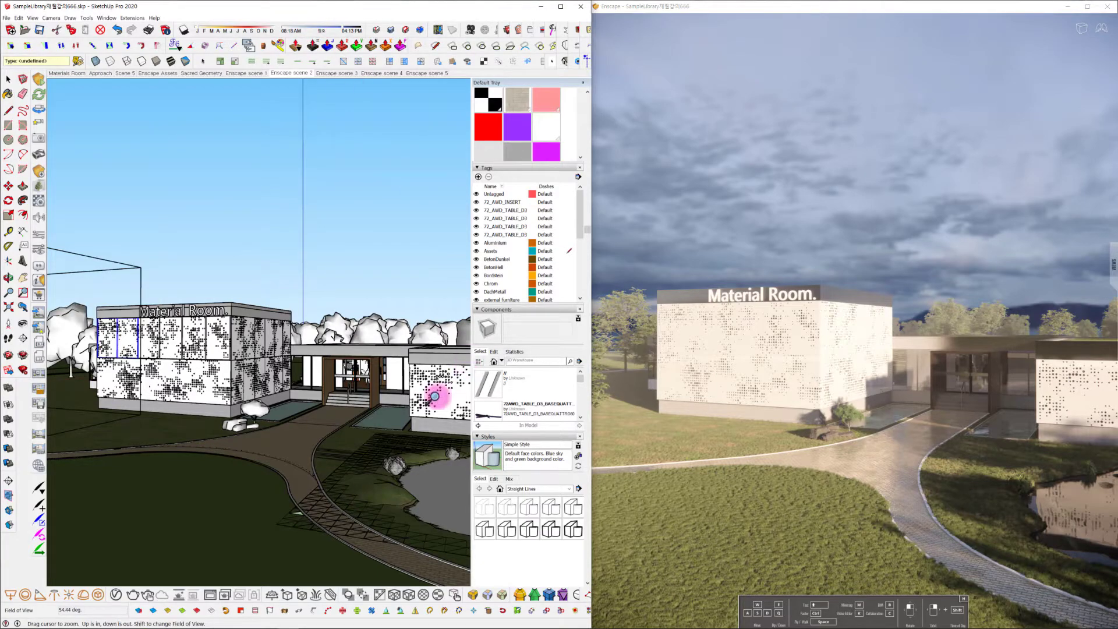
{"action": "left_click", "coordinate": [354, 74]}
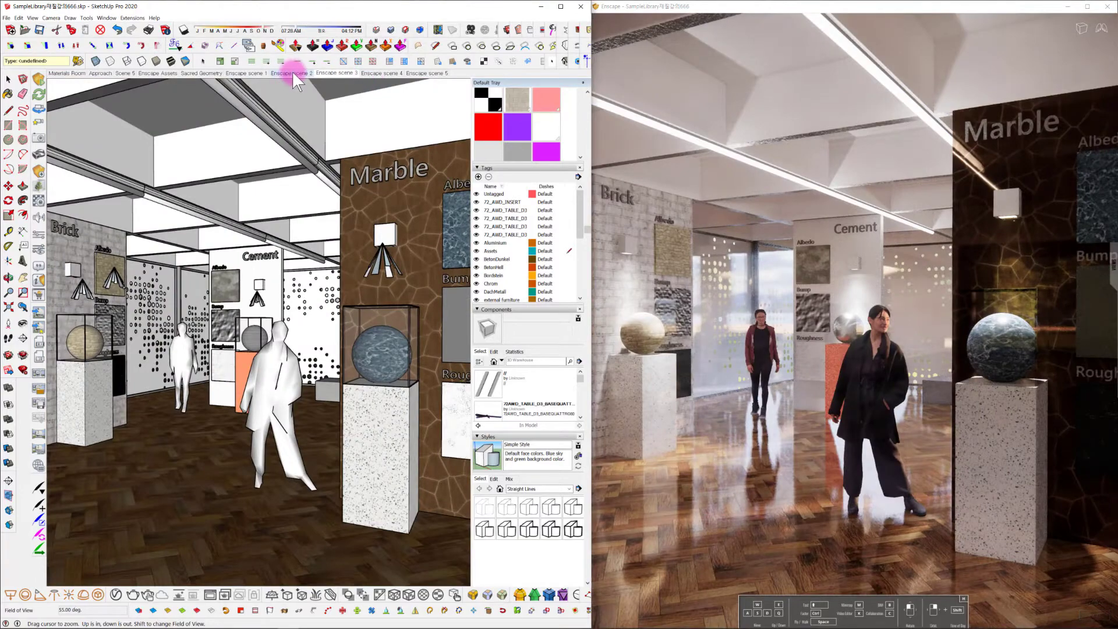
{"action": "left_click", "coordinate": [293, 73]}
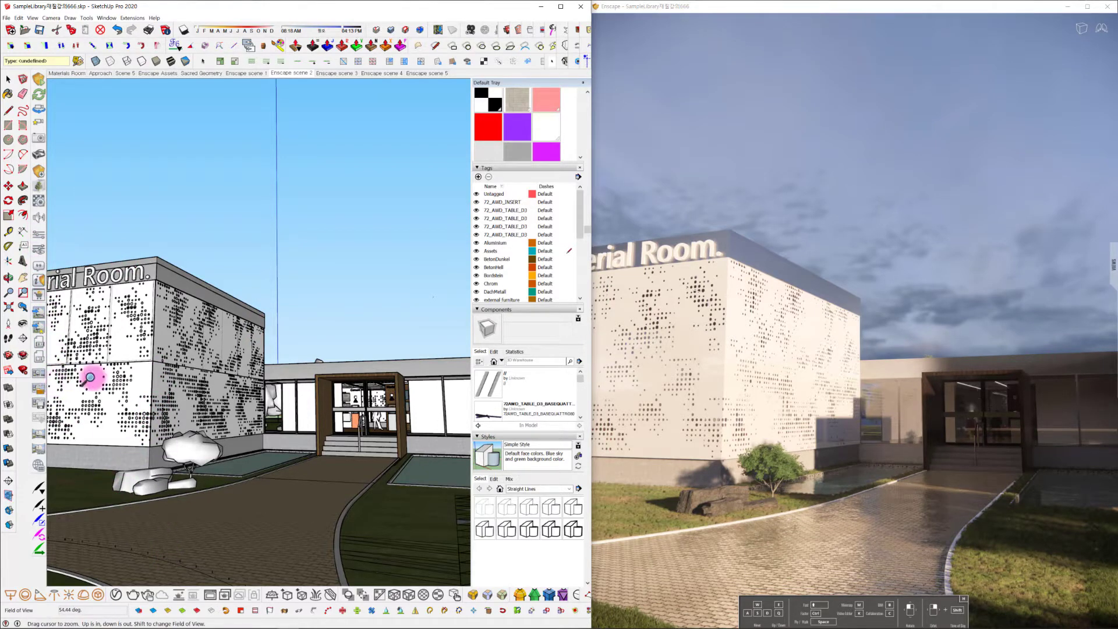
{"action": "left_click", "coordinate": [324, 72]}
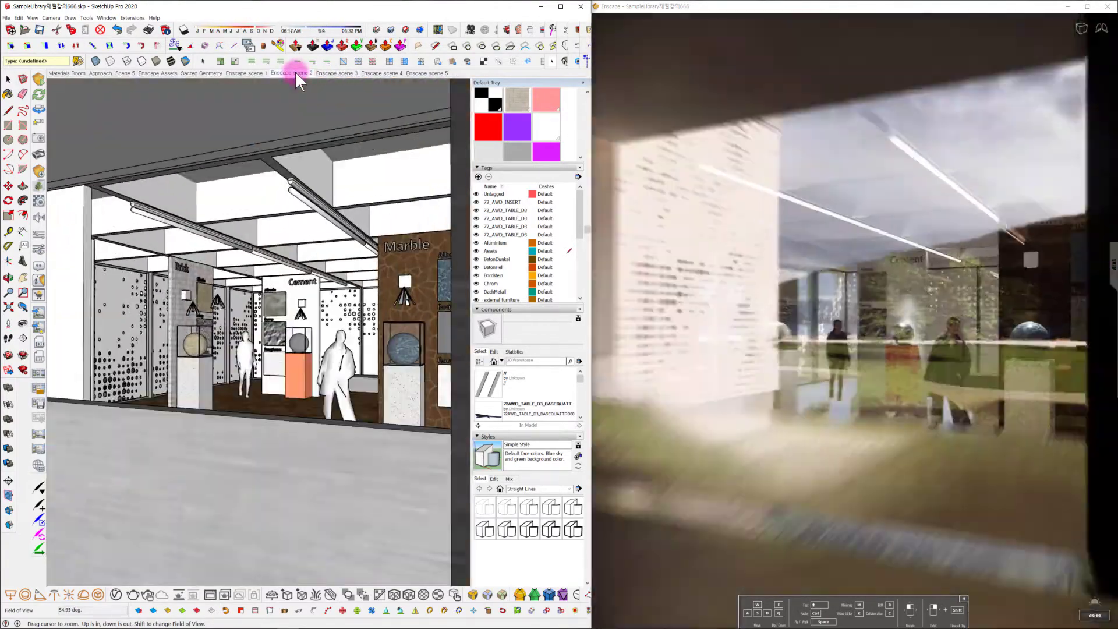
{"action": "left_click", "coordinate": [294, 72]}
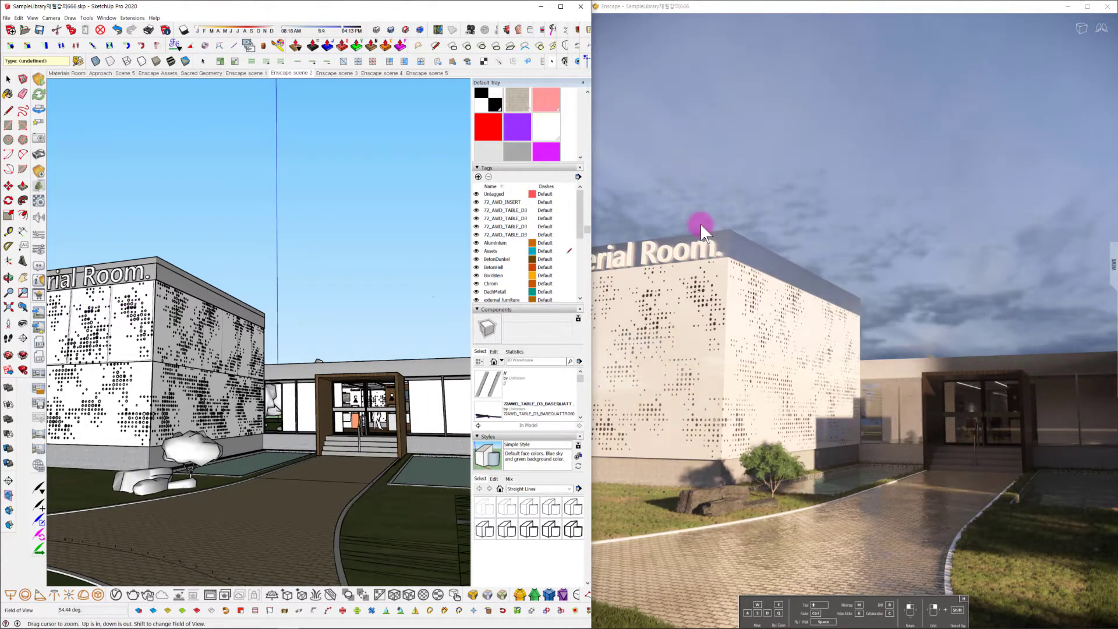
Step: Open Enscape's Visual Settings and General Settings for inspection
{"action": "left_click", "coordinate": [43, 250]}
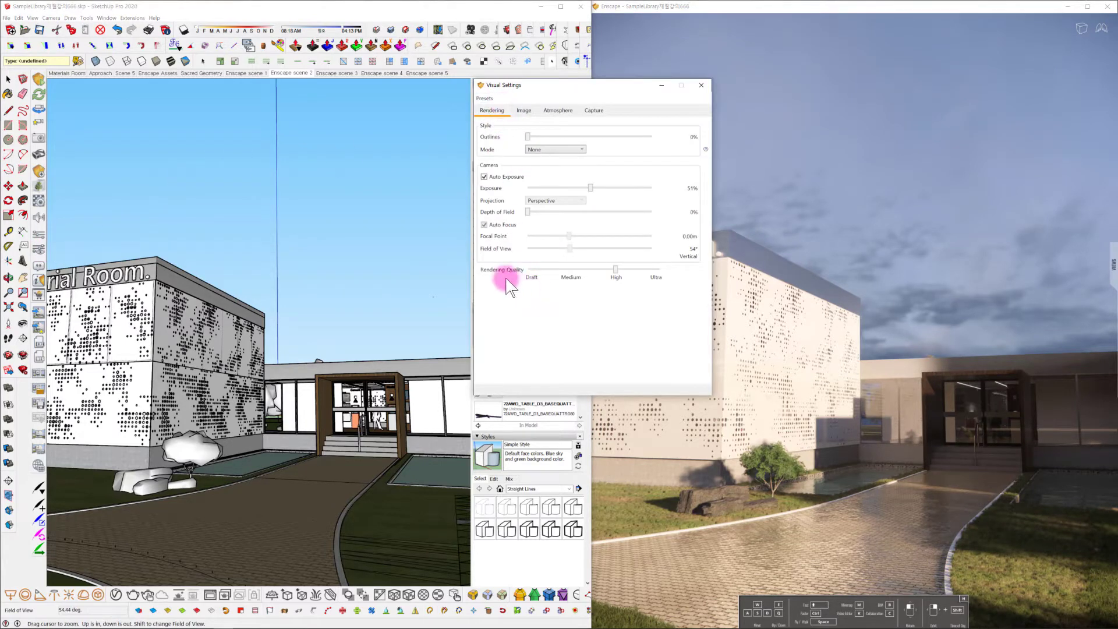
{"action": "left_click", "coordinate": [35, 230]}
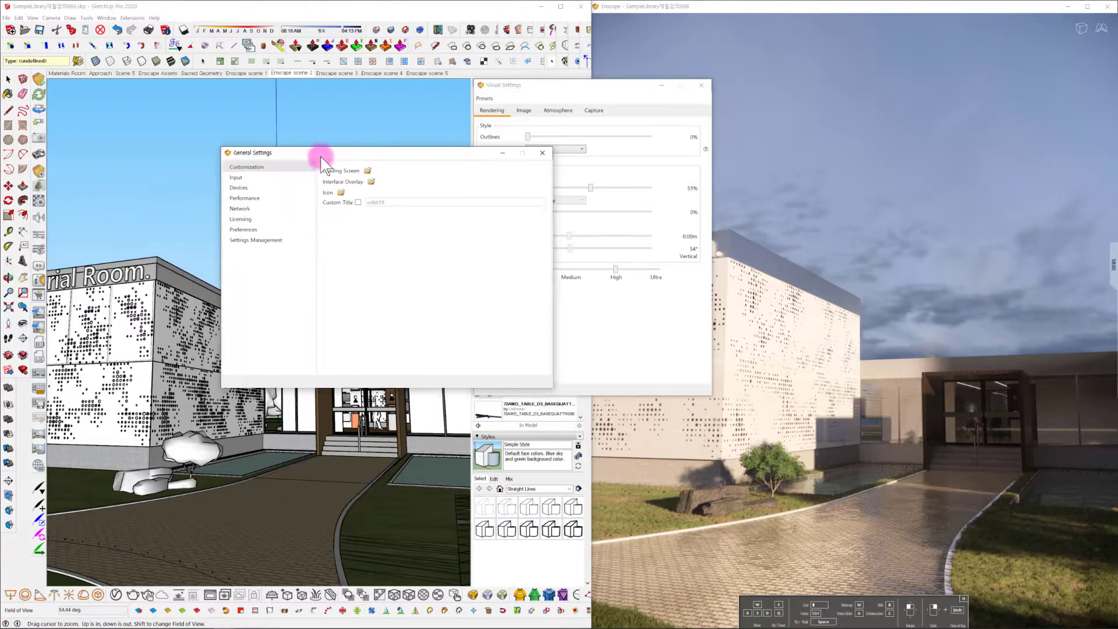
{"action": "left_click", "coordinate": [379, 128]}
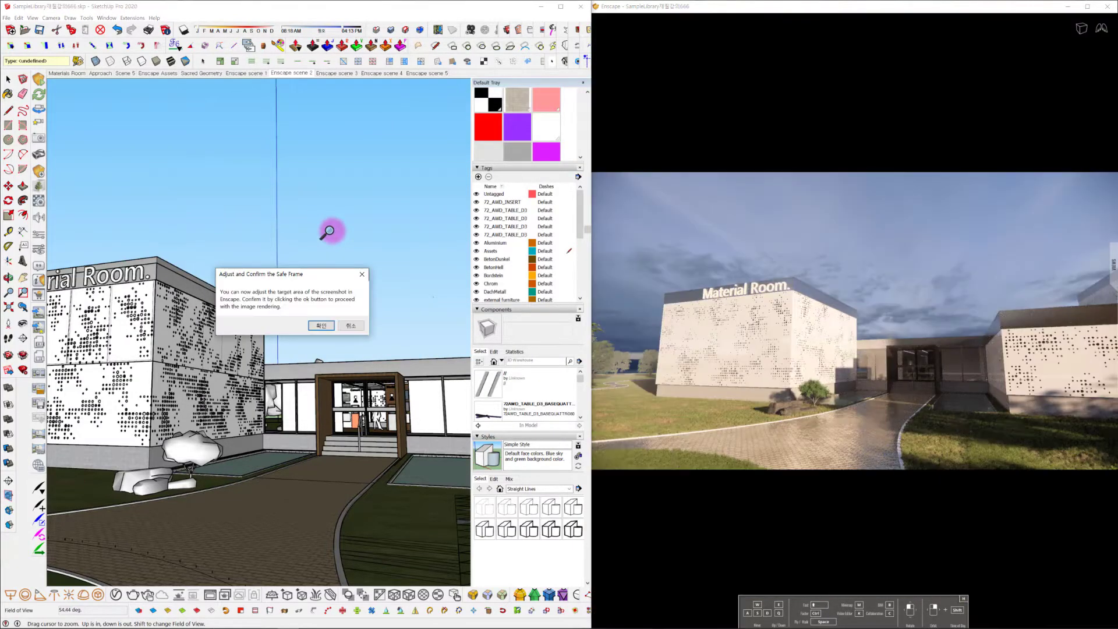
Step: Reframe the Material Room building in the screenshot's safe frame and confirm it, cancelling the second screenshot request
{"action": "mouse_move", "coordinate": [888, 344]}
{"action": "left_mouse_down"}
{"action": "mouse_move", "coordinate": [880, 323]}
{"action": "mouse_move", "coordinate": [830, 316]}
{"action": "mouse_move", "coordinate": [861, 327]}
{"action": "mouse_move", "coordinate": [868, 314]}
{"action": "mouse_move", "coordinate": [849, 313]}
{"action": "mouse_move", "coordinate": [869, 316]}
{"action": "mouse_move", "coordinate": [868, 357]}
{"action": "left_mouse_up"}
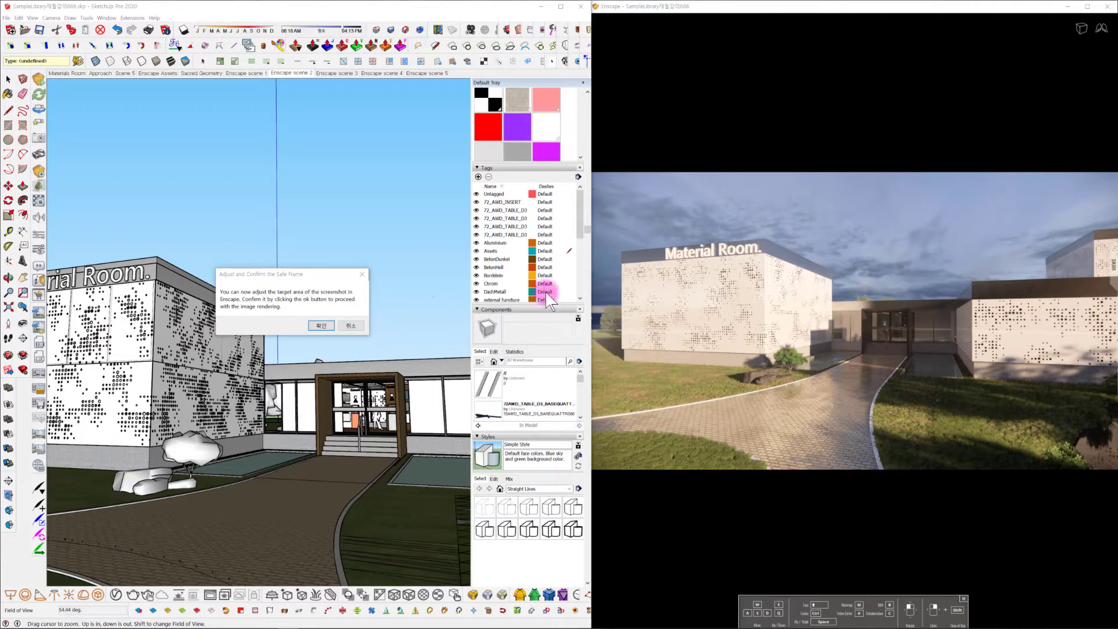
{"action": "mouse_move", "coordinate": [906, 396]}
{"action": "left_mouse_down"}
{"action": "mouse_move", "coordinate": [892, 382]}
{"action": "mouse_move", "coordinate": [904, 377]}
{"action": "mouse_move", "coordinate": [894, 387]}
{"action": "mouse_move", "coordinate": [904, 388]}
{"action": "mouse_move", "coordinate": [873, 378]}
{"action": "mouse_move", "coordinate": [882, 371]}
{"action": "mouse_move", "coordinate": [868, 327]}
{"action": "mouse_move", "coordinate": [849, 341]}
{"action": "left_mouse_up"}
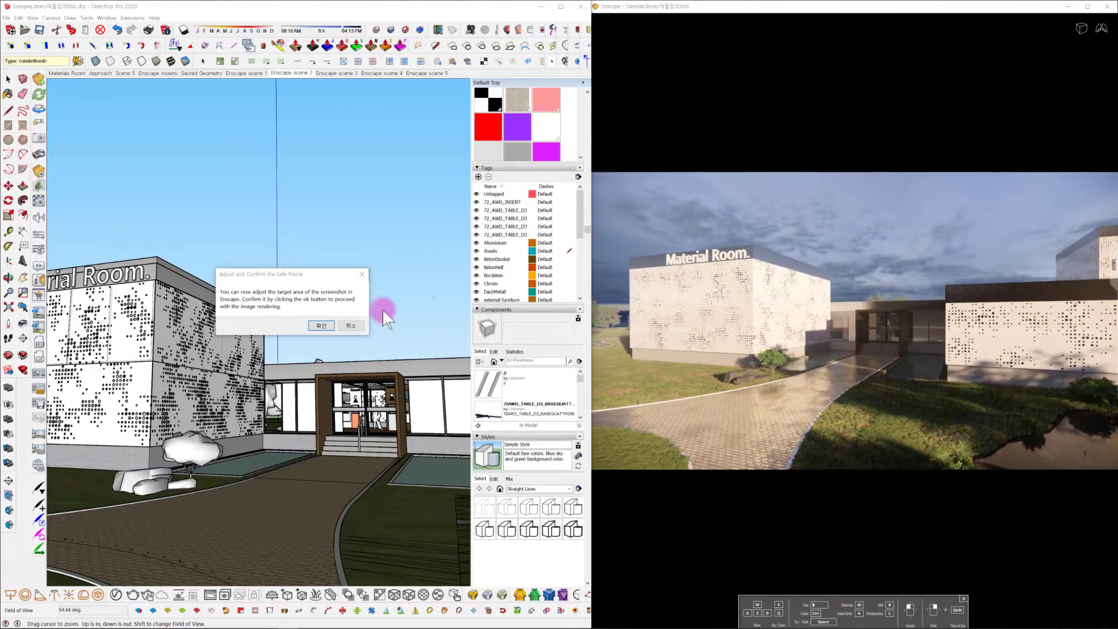
{"action": "left_click", "coordinate": [328, 328]}
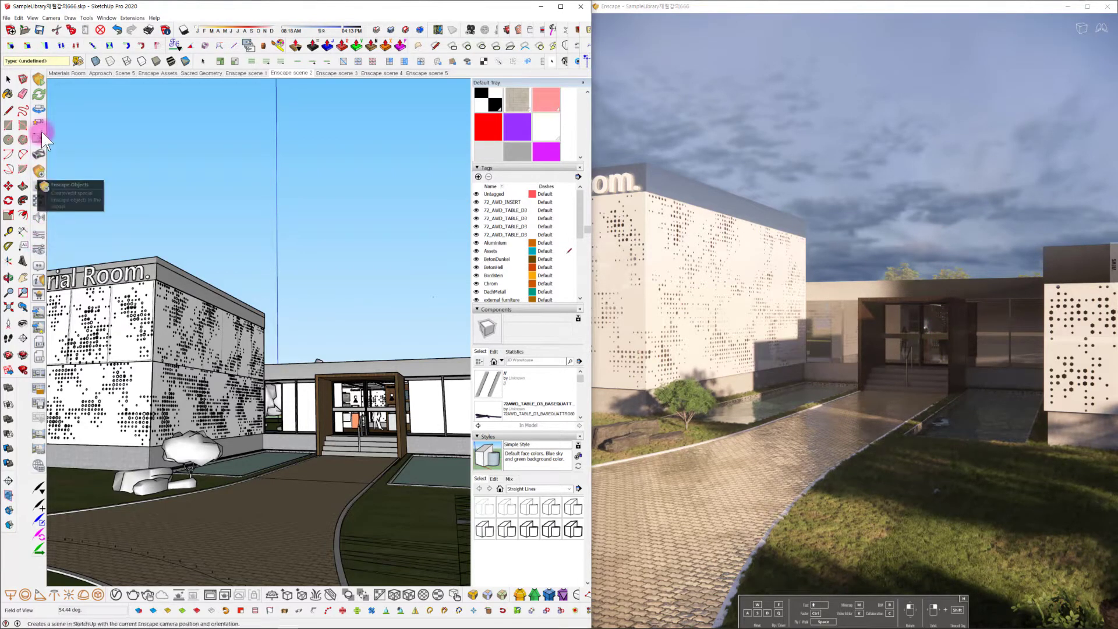
{"action": "left_click", "coordinate": [40, 313]}
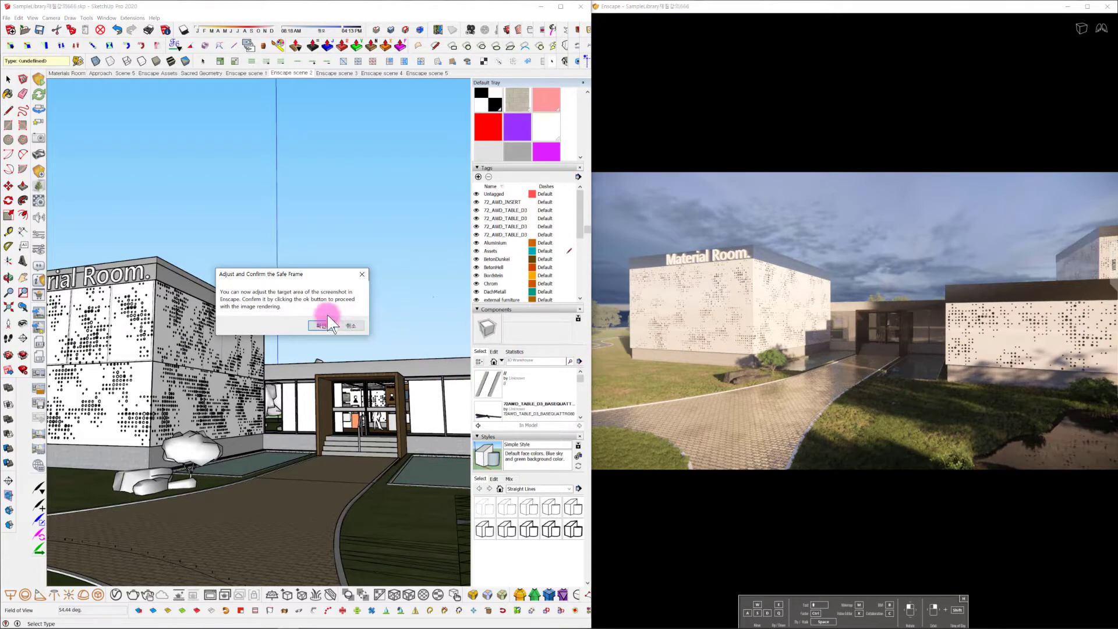
{"action": "left_click", "coordinate": [351, 326]}
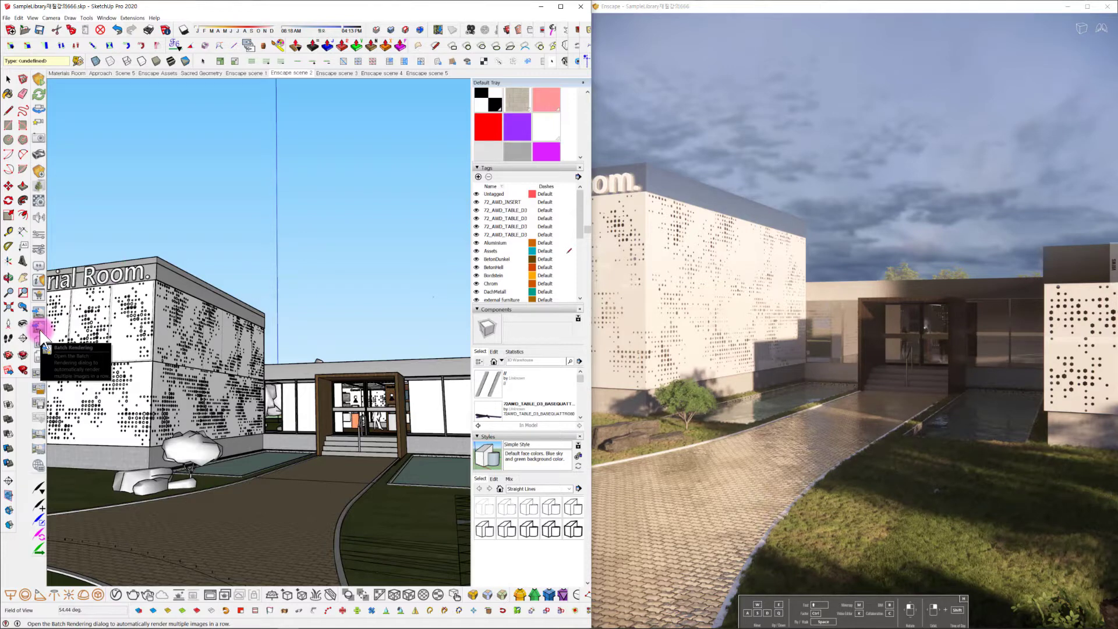
Step: Open Batch Rendering and select Enscape scenes 1 through 5 for rendering
{"action": "left_click", "coordinate": [39, 329]}
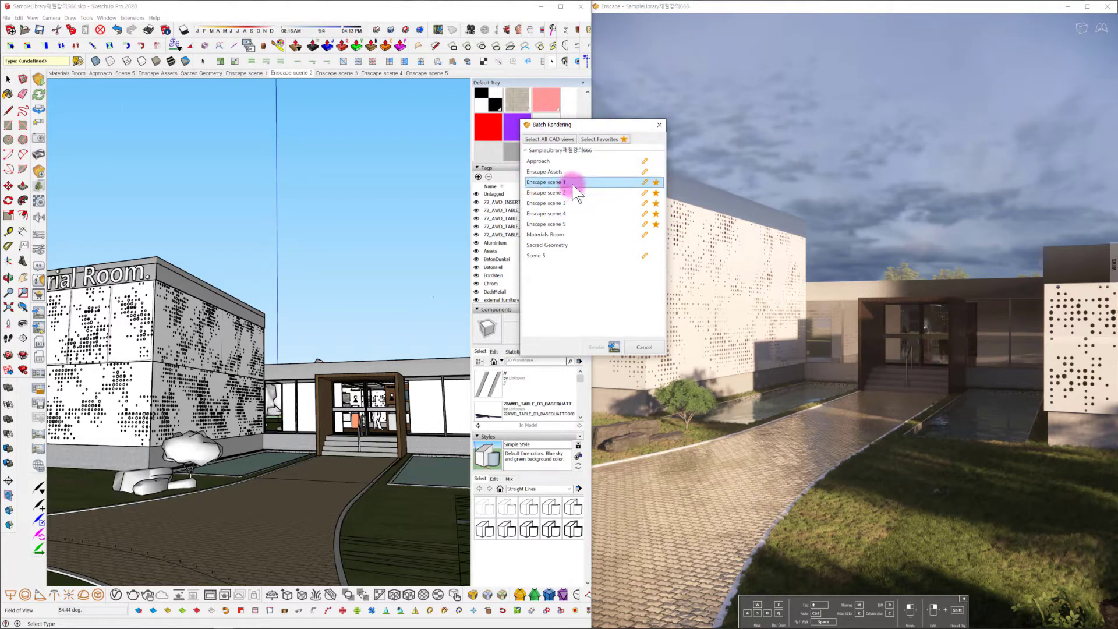
{"action": "left_click_drag", "start_coordinate": [575, 188], "coordinate": [593, 227]}
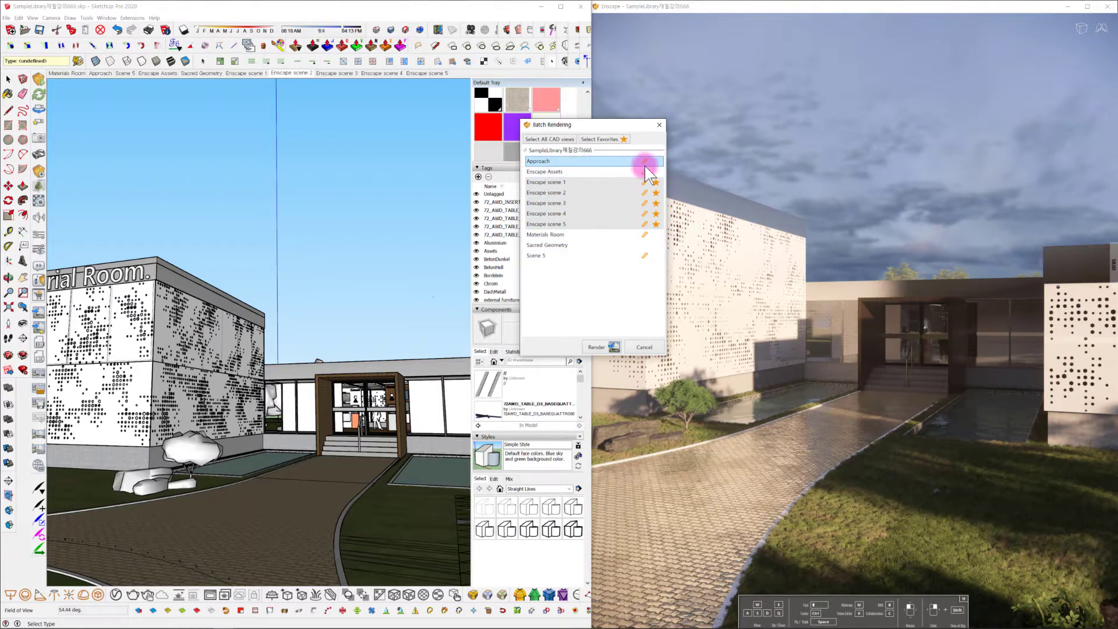
{"action": "left_click", "coordinate": [599, 236], "text": "ctrl"}
{"action": "left_click", "coordinate": [599, 235], "text": "ctrl"}
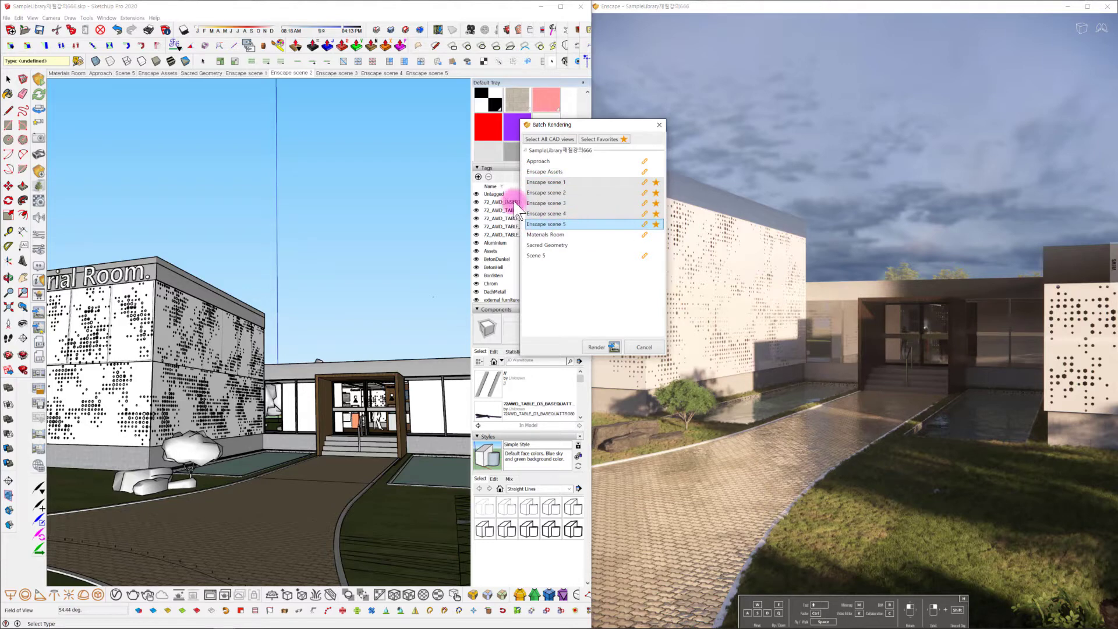
Step: Reset the Batch Rendering selection to the favorite scenes using Select Favorites
{"action": "left_click", "coordinate": [638, 172], "text": "ctrl"}
{"action": "left_click", "coordinate": [614, 215]}
{"action": "left_click", "coordinate": [579, 185]}
{"action": "left_click", "coordinate": [584, 140]}
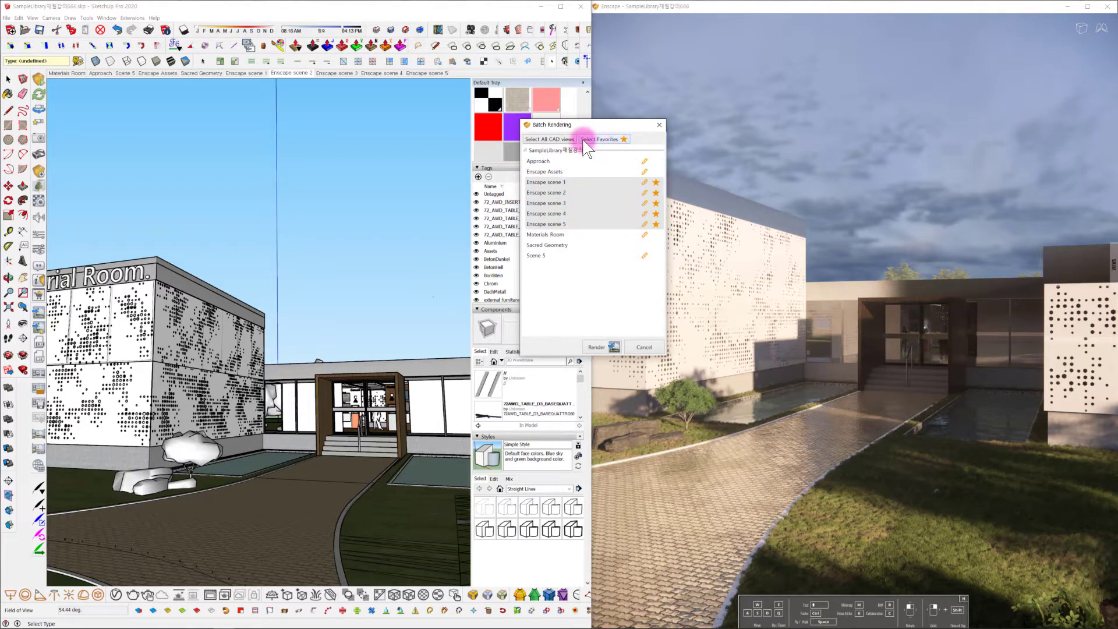
{"action": "left_click", "coordinate": [583, 151]}
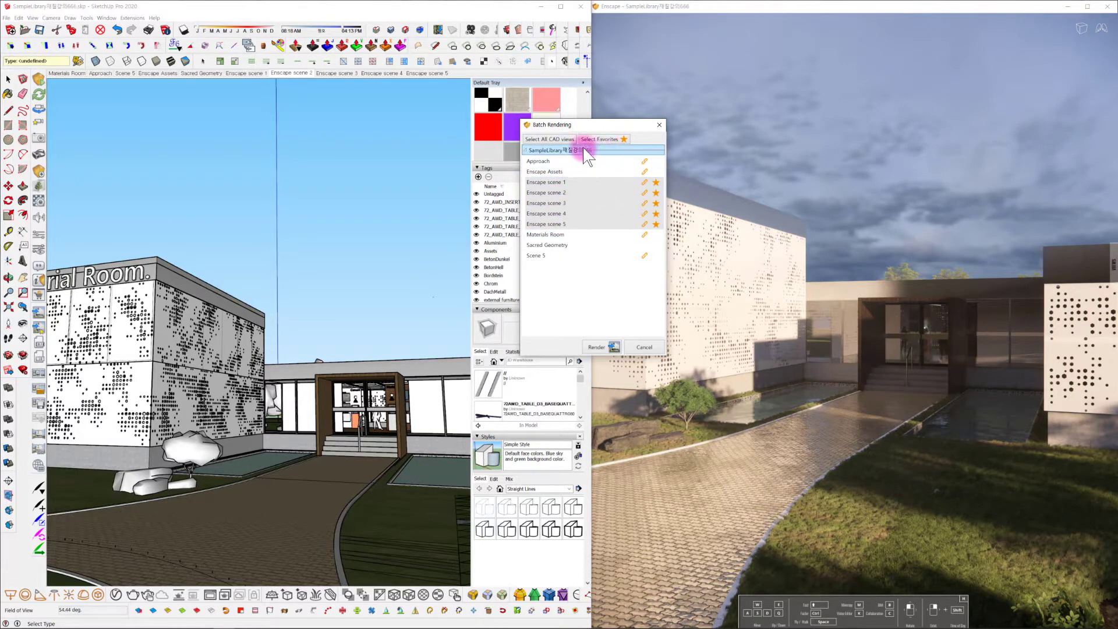
{"action": "left_click", "coordinate": [594, 141]}
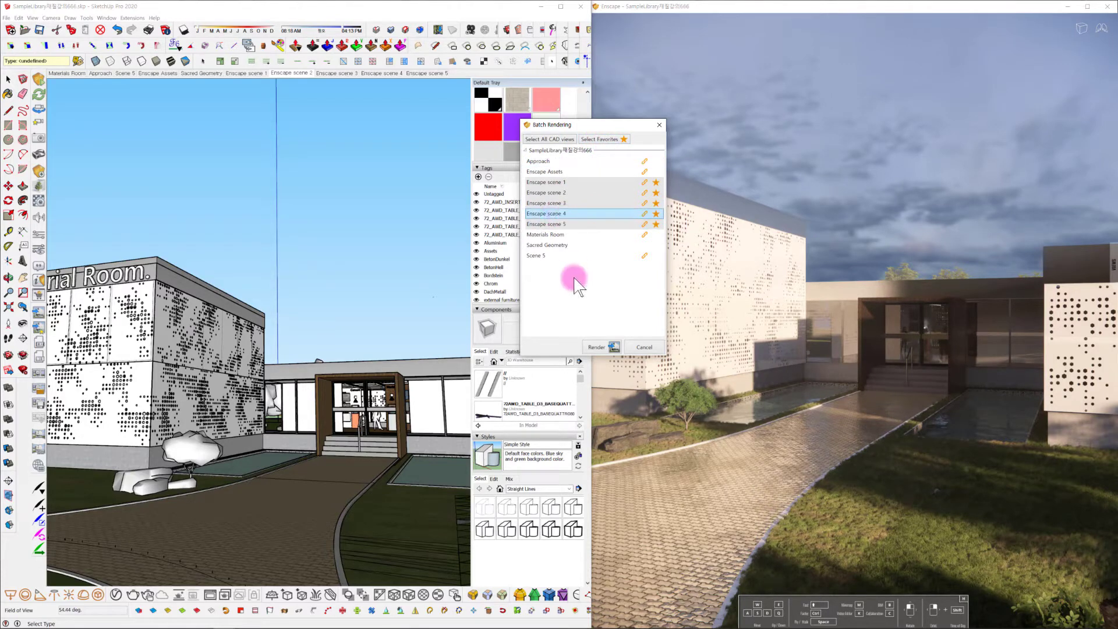
Step: Select only Enscape scene 3 for batch rendering, and restore the selection of favorites
{"action": "left_click", "coordinate": [586, 204]}
{"action": "left_click", "coordinate": [613, 160], "text": "ctrl"}
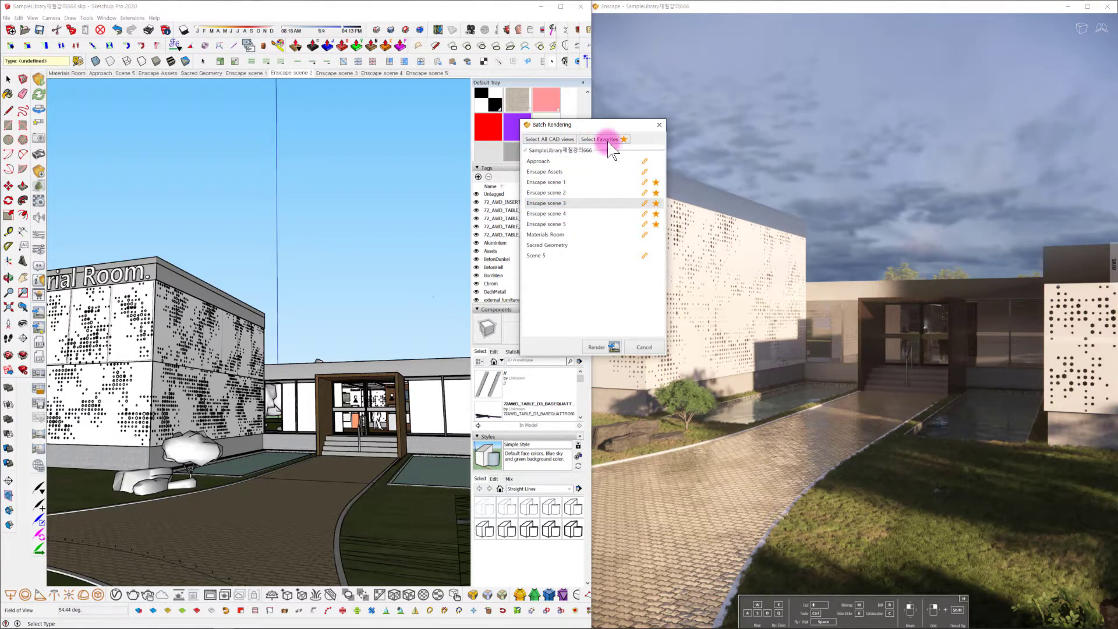
{"action": "left_click", "coordinate": [606, 140]}
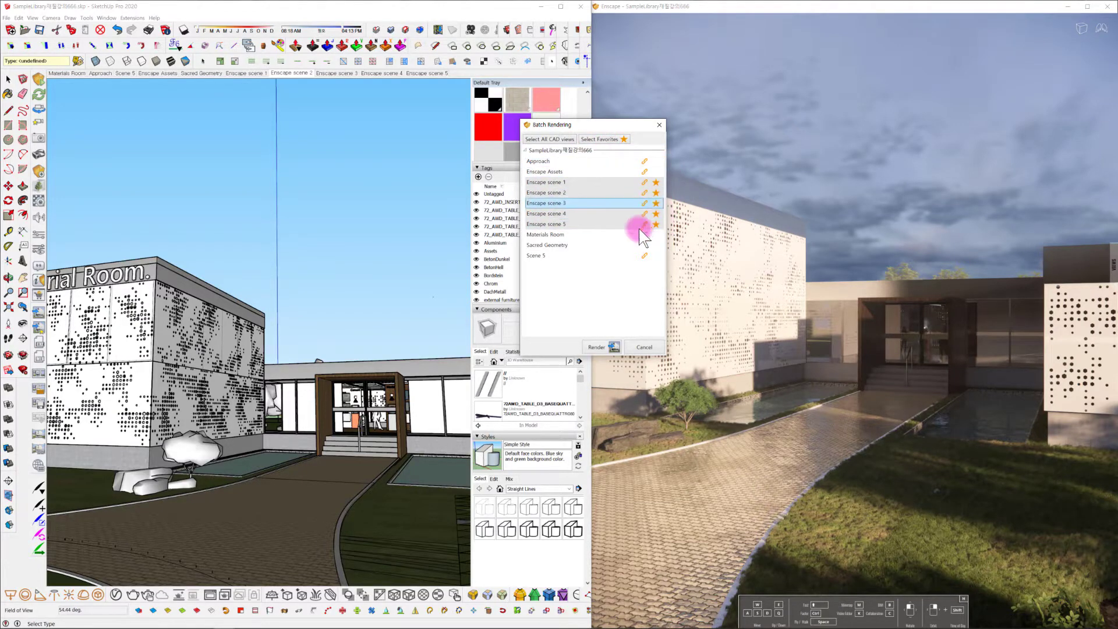
Step: Try selecting all CAD views for batch rendering, and return the selection to the five favorite Enscape scenes
{"action": "left_click", "coordinate": [554, 139]}
{"action": "left_click", "coordinate": [613, 139]}
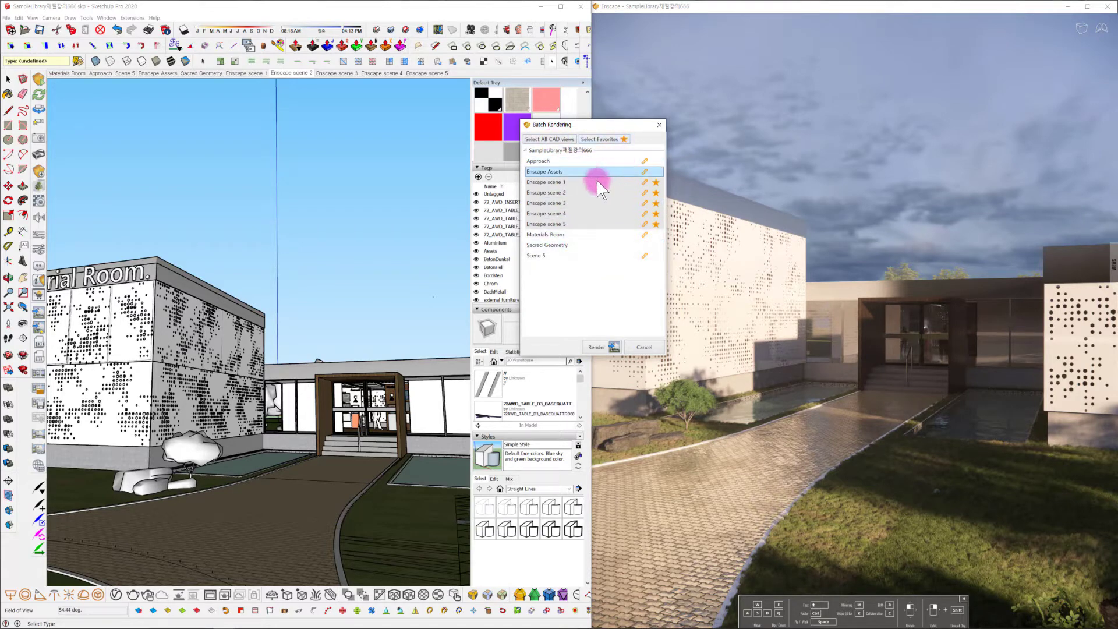
{"action": "left_click", "coordinate": [575, 184]}
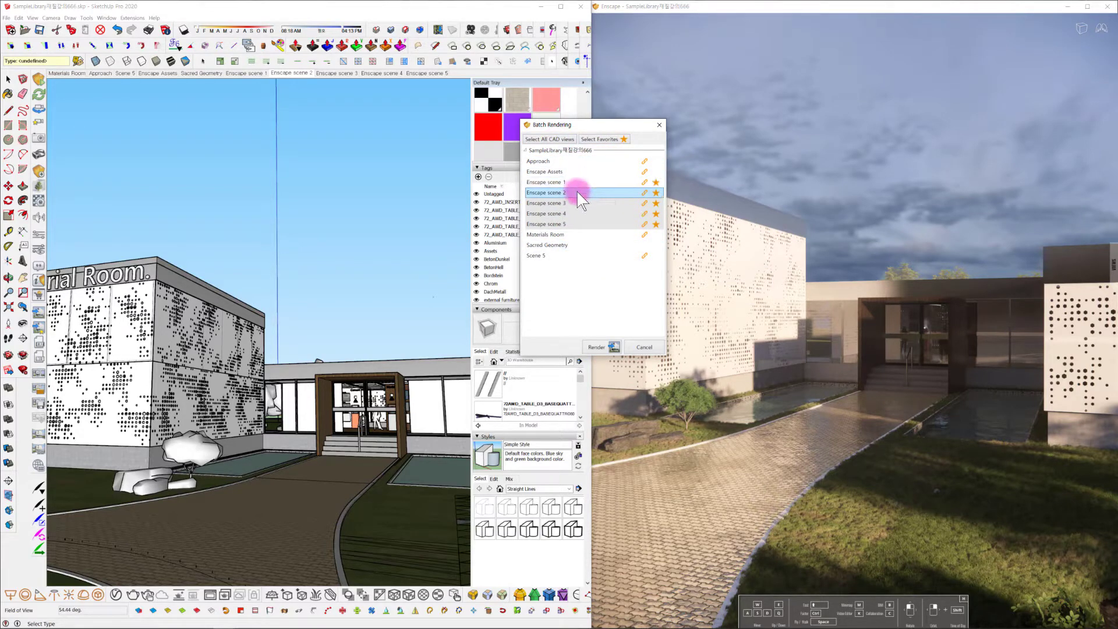
{"action": "left_click", "coordinate": [610, 140]}
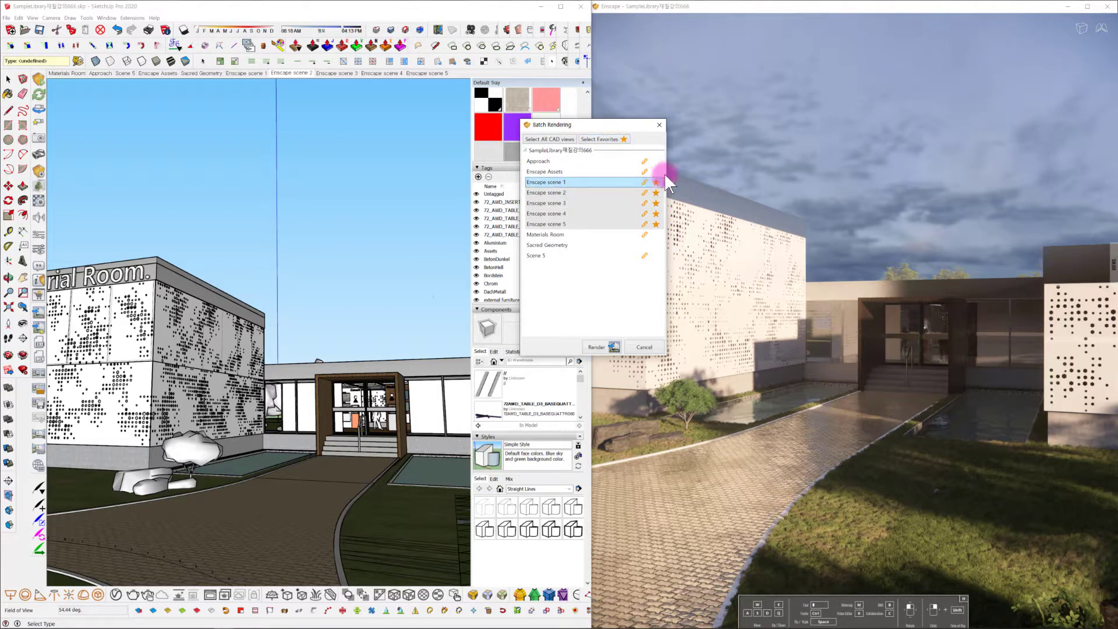
{"action": "left_click_drag", "start_coordinate": [534, 211], "coordinate": [547, 187]}
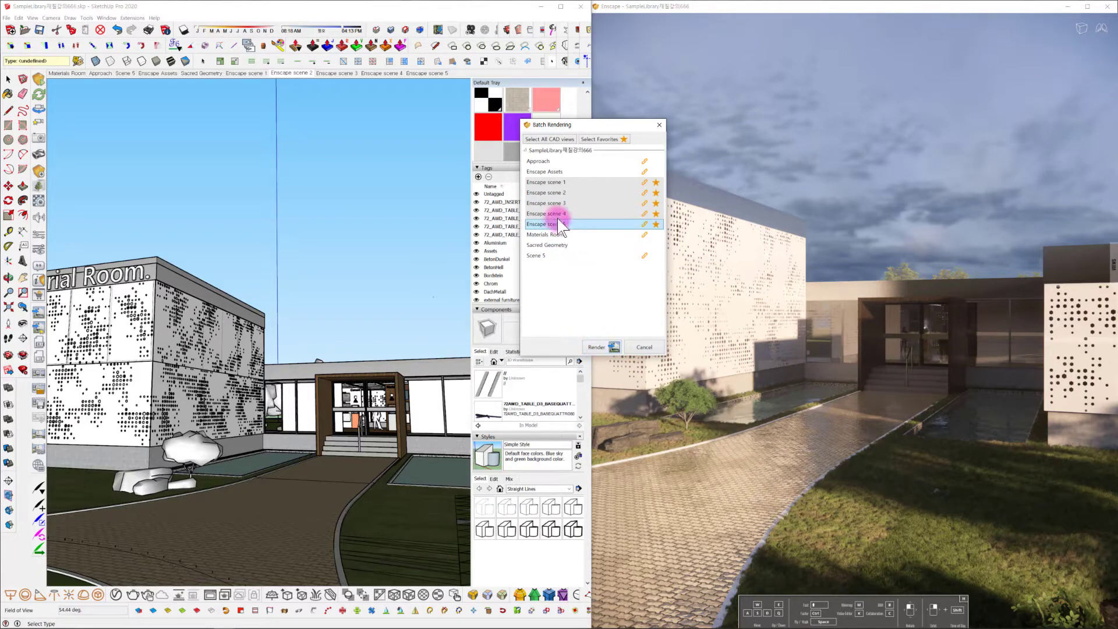
Step: Start the batch rendering of the five selected favorite Enscape scenes
{"action": "left_click", "coordinate": [599, 348]}
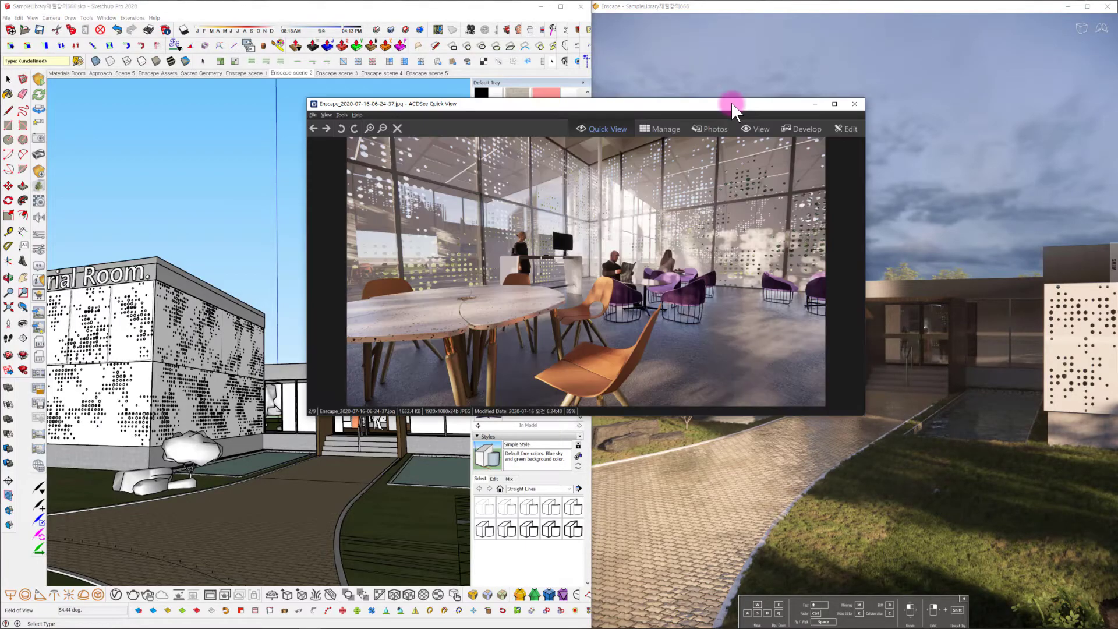
Step: Review the rendered images through Enscape scene 5 in a maximized ACDSee Quick View window, and close the viewer
{"action": "double_click", "coordinate": [732, 102]}
{"action": "scroll", "coordinate": [674, 257], "scroll_direction": "down", "scroll_amount": 1}
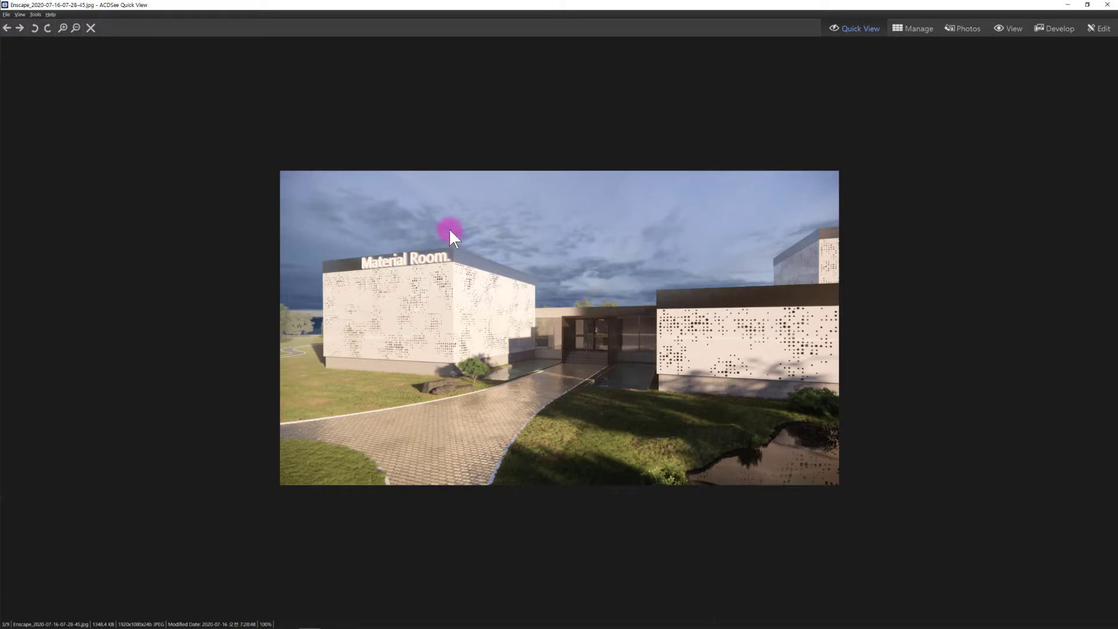
{"action": "scroll", "coordinate": [683, 271], "scroll_direction": "down", "scroll_amount": 1}
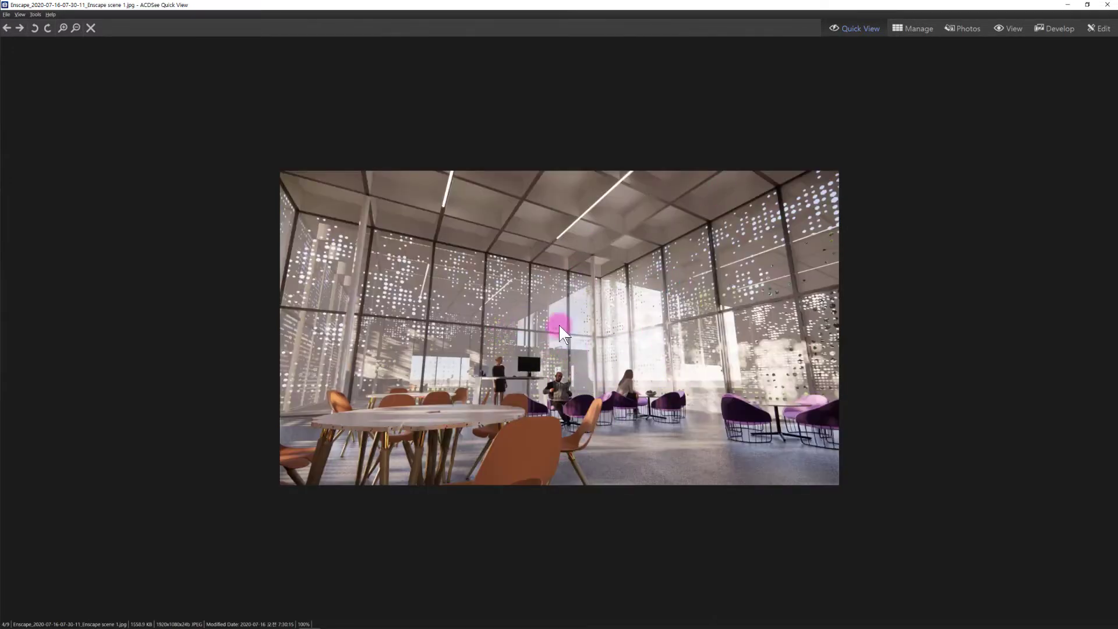
{"action": "scroll", "coordinate": [648, 332], "scroll_direction": "down", "scroll_amount": 1}
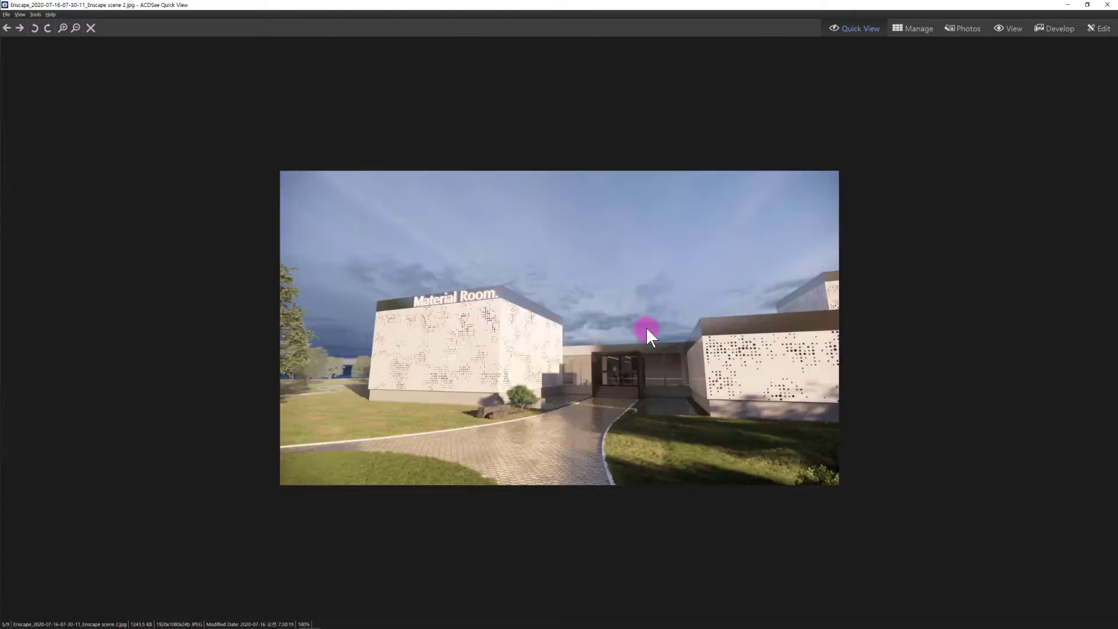
{"action": "scroll", "coordinate": [641, 323], "scroll_direction": "down", "scroll_amount": 1}
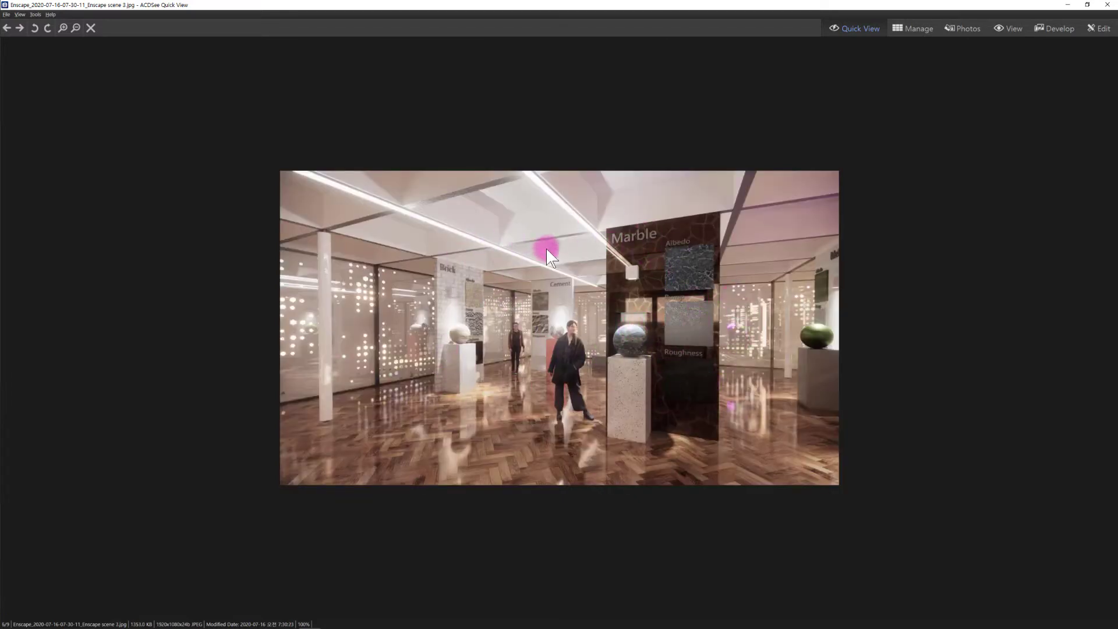
{"action": "scroll", "coordinate": [553, 274], "scroll_direction": "down", "scroll_amount": 1}
{"action": "scroll", "coordinate": [601, 271], "scroll_direction": "down", "scroll_amount": 1}
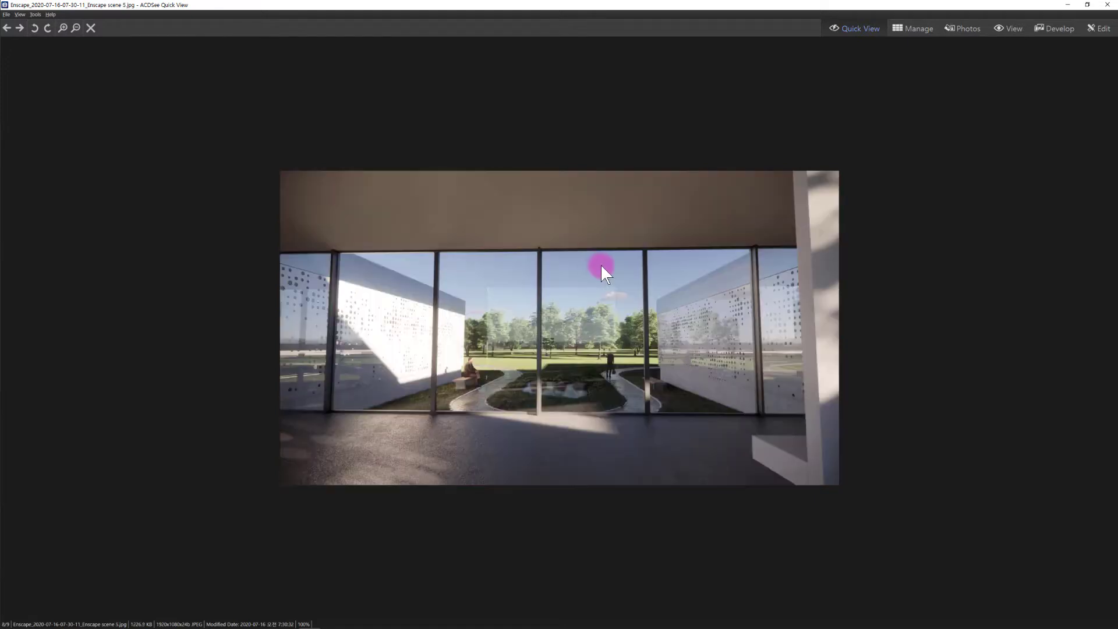
{"action": "left_click", "coordinate": [1099, 17]}
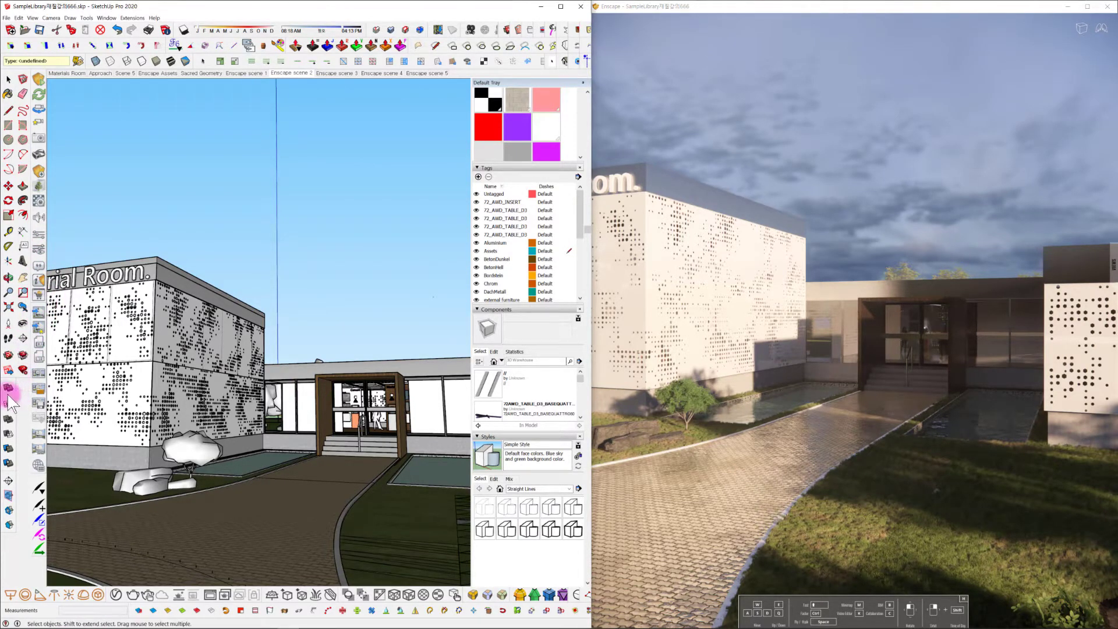
Step: From Enscape scene 1, move the viewpoint in front of the man reading among the purple chairs and render a panorama
{"action": "left_click", "coordinate": [41, 321]}
{"action": "left_click", "coordinate": [338, 73]}
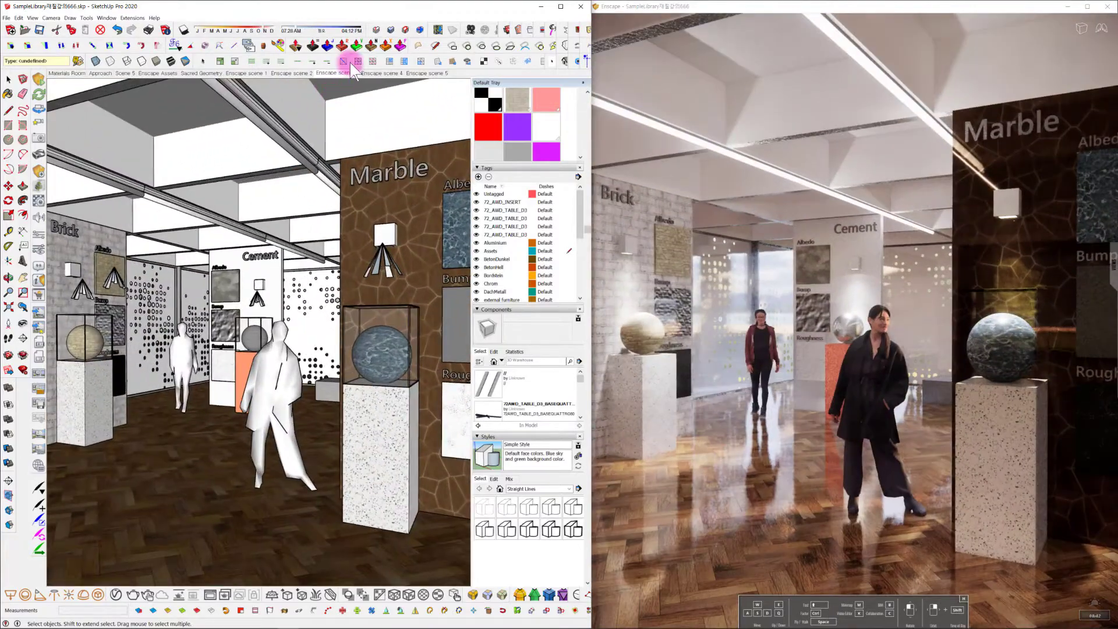
{"action": "left_click", "coordinate": [245, 74]}
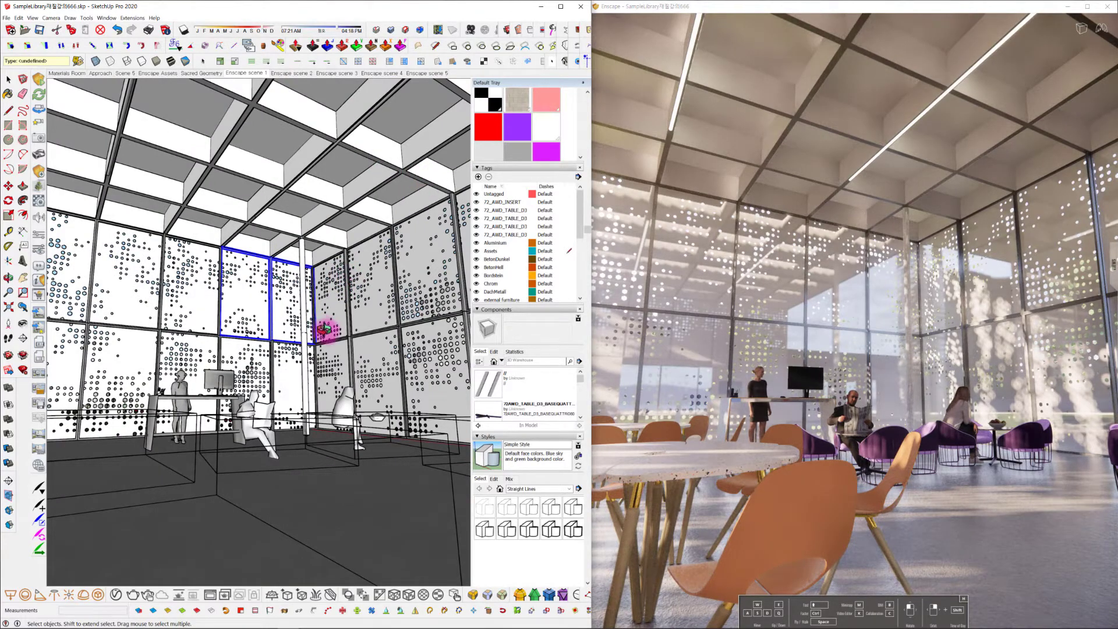
{"action": "scroll", "coordinate": [325, 329], "scroll_direction": "up", "scroll_amount": 5}
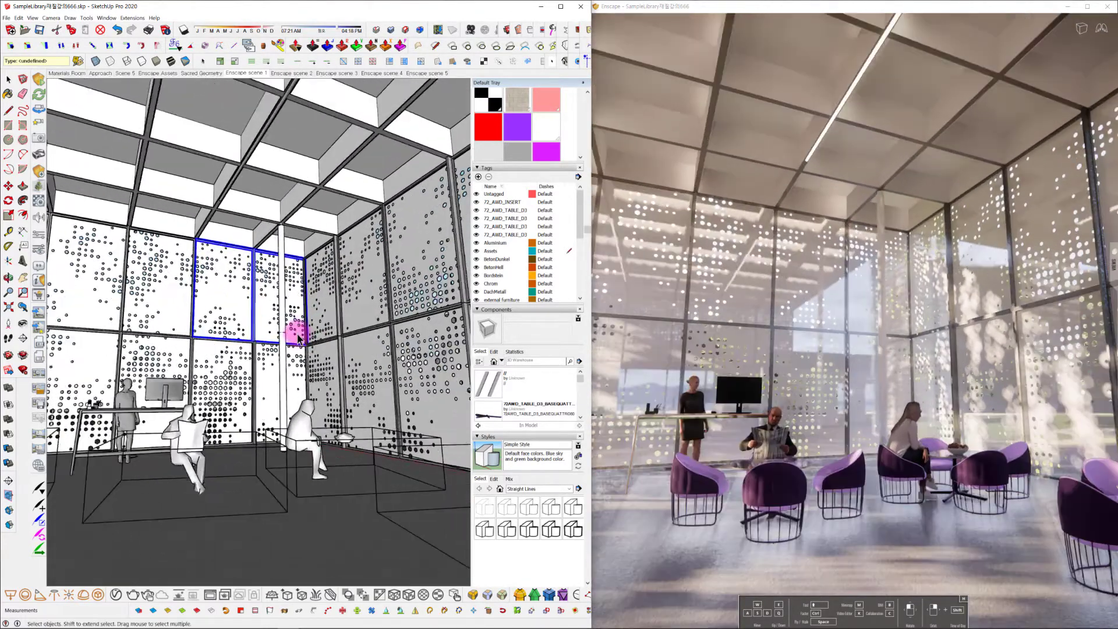
{"action": "mouse_move", "coordinate": [299, 337]}
{"action": "middle_mouse_down"}
{"action": "mouse_move", "coordinate": [320, 331]}
{"action": "mouse_move", "coordinate": [314, 316]}
{"action": "mouse_move", "coordinate": [311, 348]}
{"action": "middle_mouse_up"}
{"action": "scroll", "coordinate": [307, 366], "scroll_direction": "up", "scroll_amount": 5}
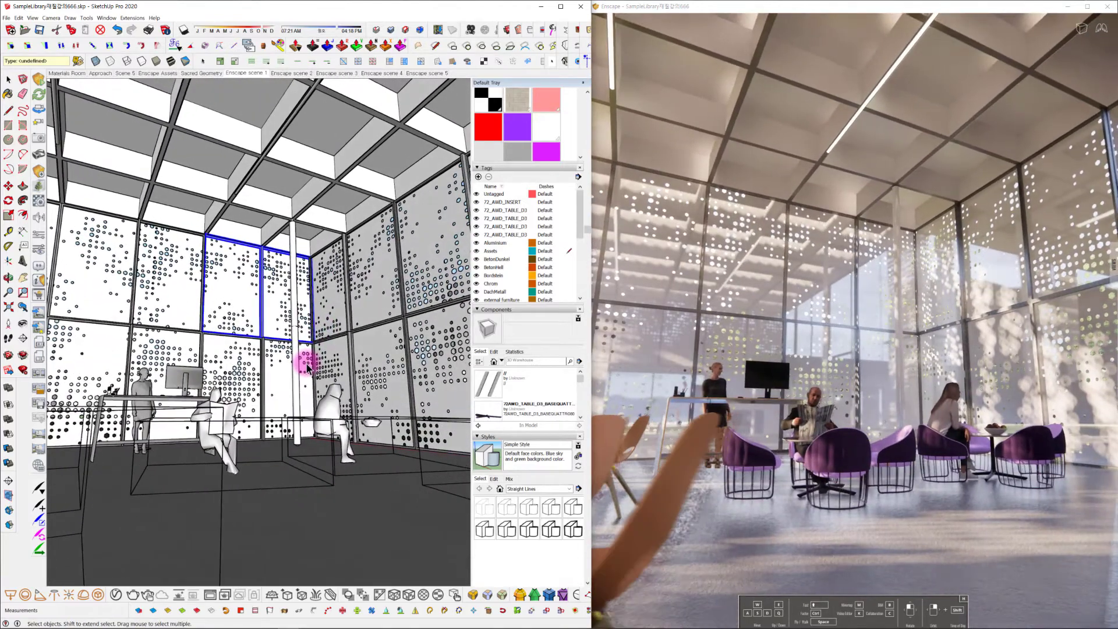
{"action": "scroll", "coordinate": [307, 373], "scroll_direction": "down", "scroll_amount": 3}
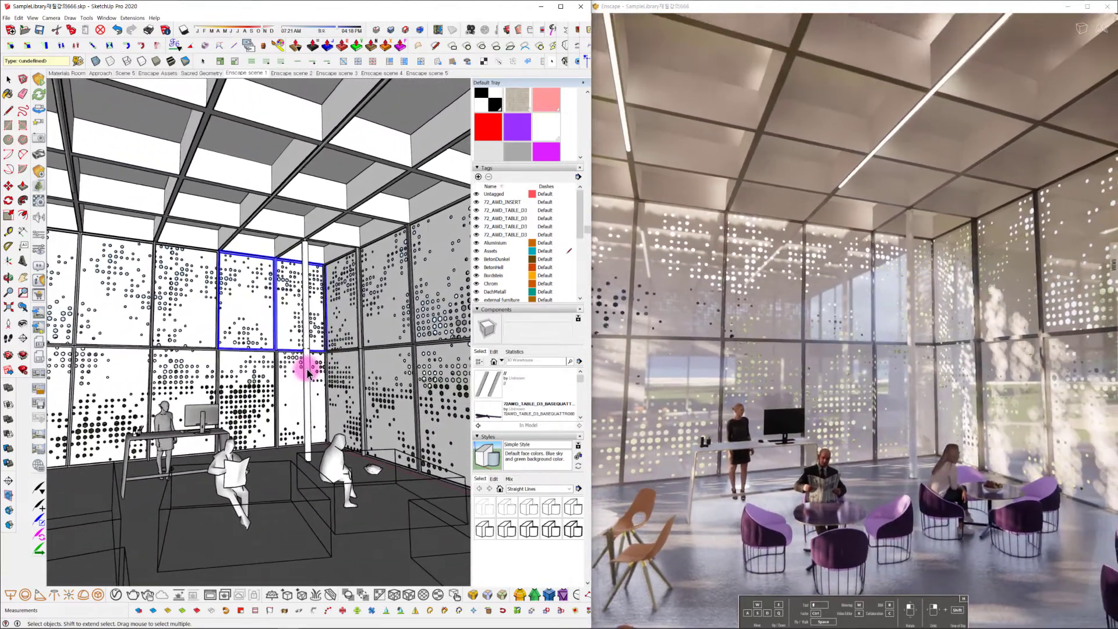
{"action": "scroll", "coordinate": [307, 373], "scroll_direction": "up", "scroll_amount": 3}
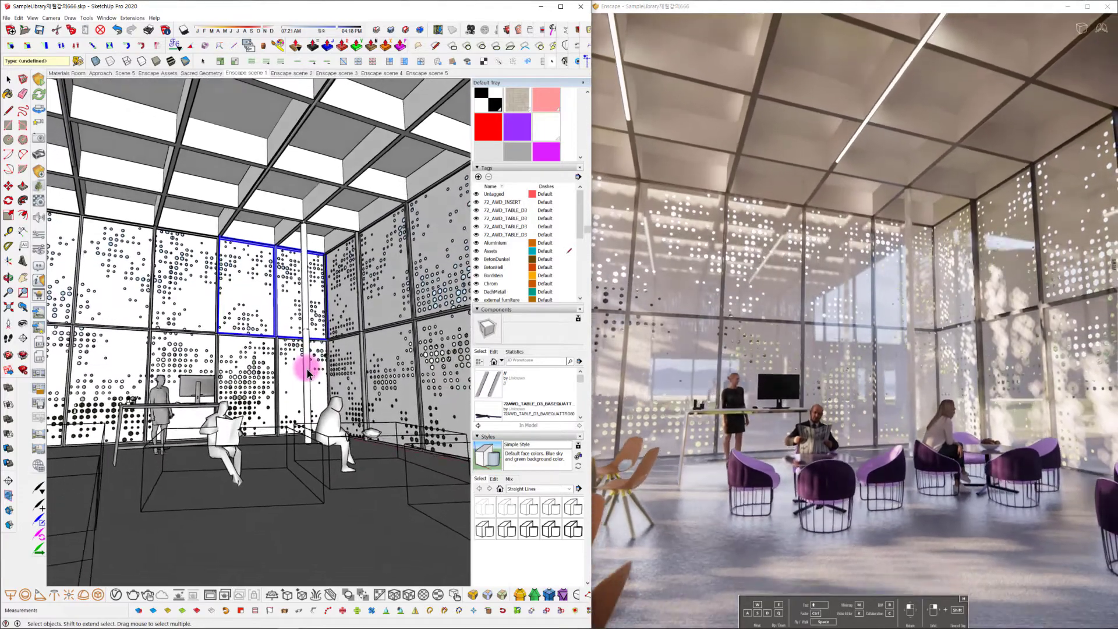
{"action": "scroll", "coordinate": [307, 373], "scroll_direction": "up", "scroll_amount": 3}
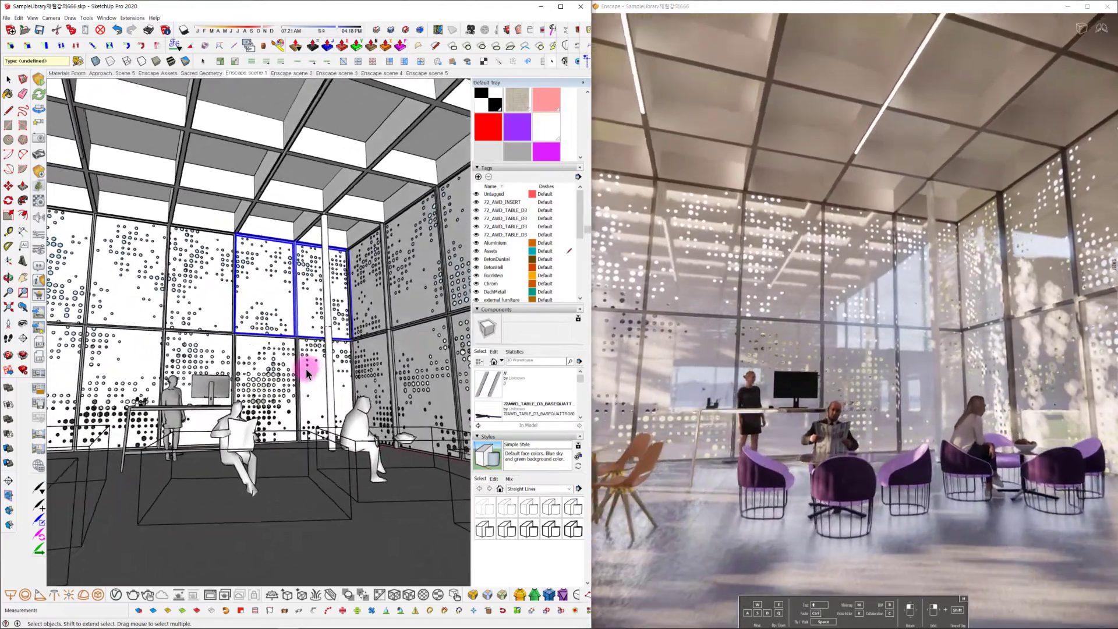
{"action": "scroll", "coordinate": [307, 373], "scroll_direction": "up", "scroll_amount": 3}
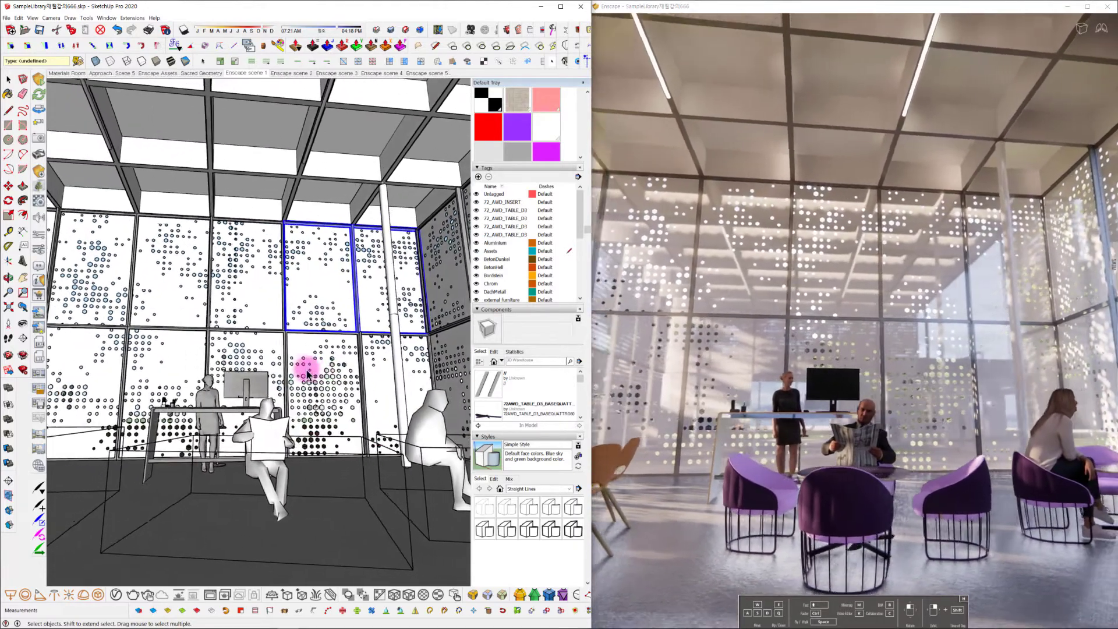
{"action": "mouse_move", "coordinate": [304, 370]}
{"action": "middle_mouse_down"}
{"action": "mouse_move", "coordinate": [294, 494]}
{"action": "mouse_move", "coordinate": [273, 487]}
{"action": "middle_mouse_up"}
{"action": "left_click", "coordinate": [288, 488]}
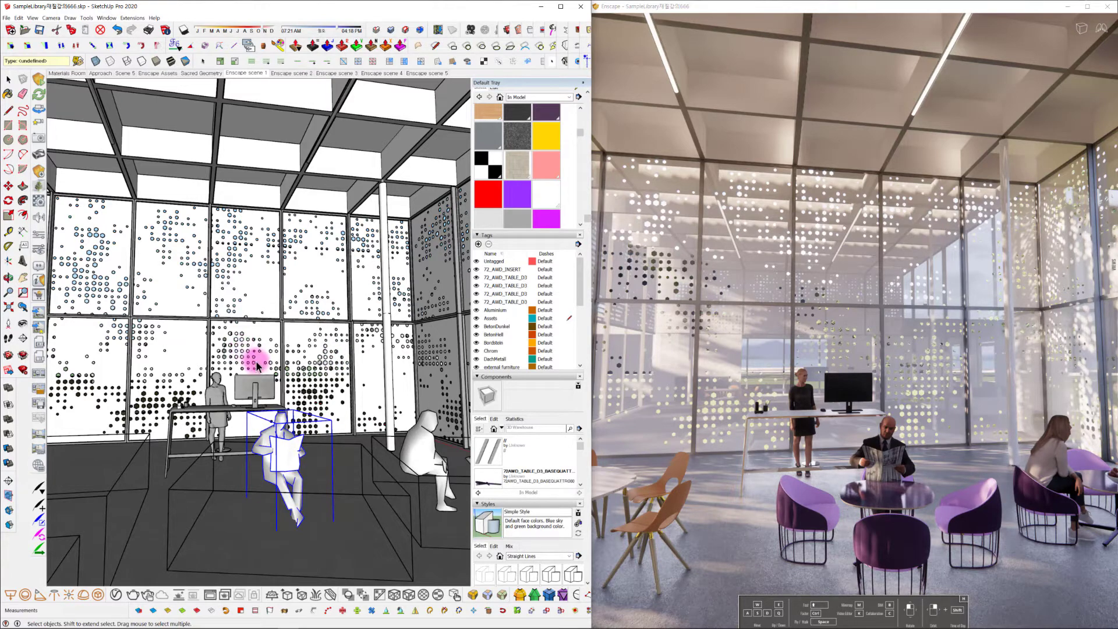
{"action": "left_click", "coordinate": [40, 434]}
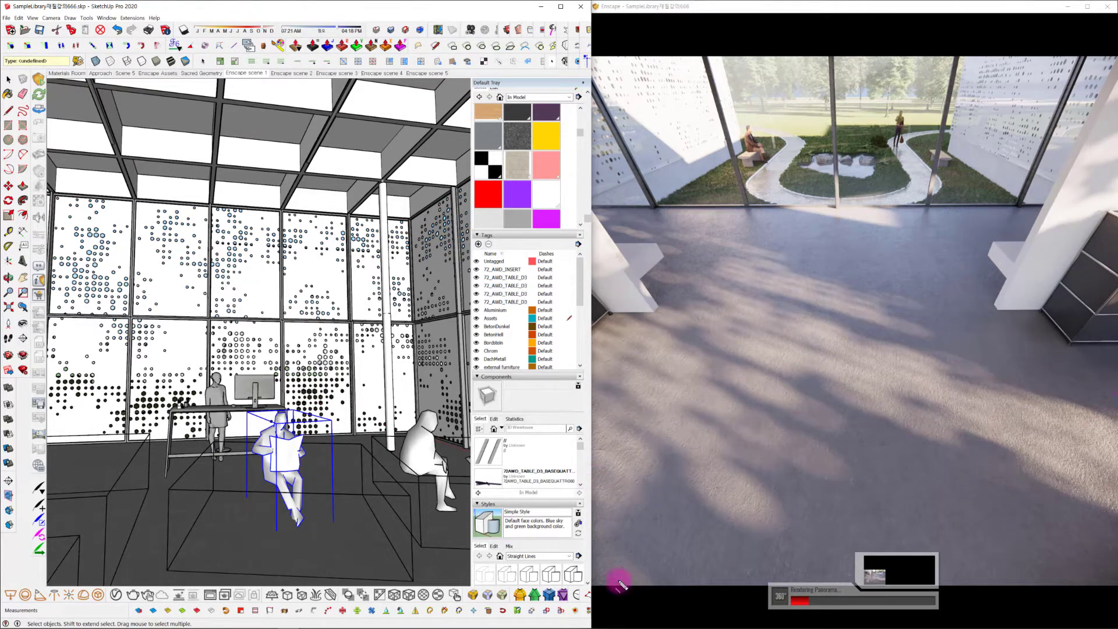
{"action": "left_click_drag", "start_coordinate": [751, 610], "coordinate": [983, 616]}
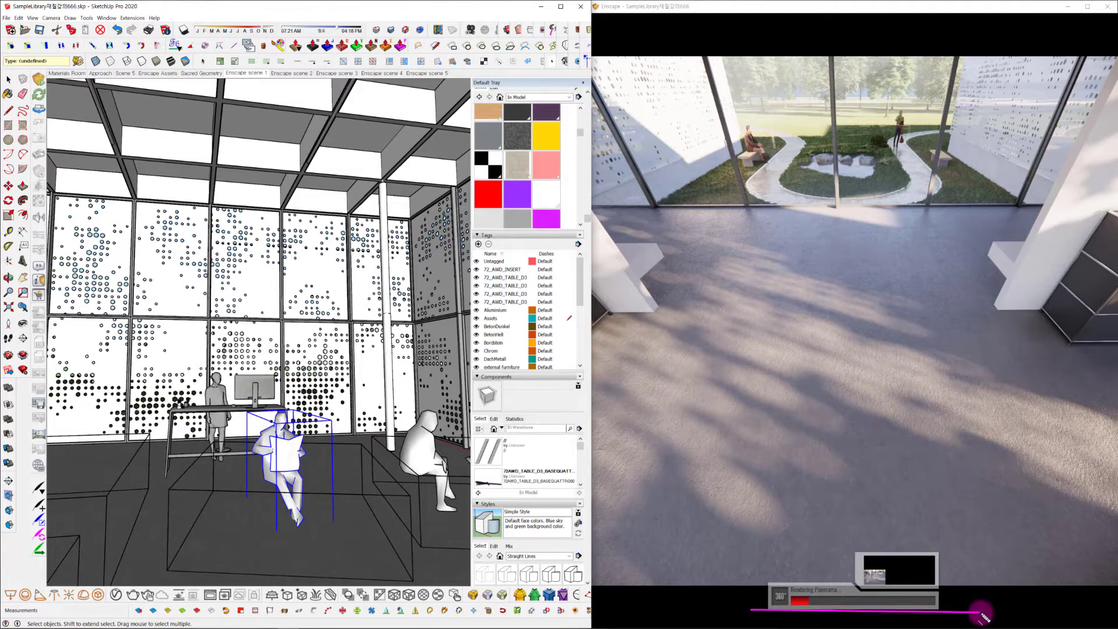
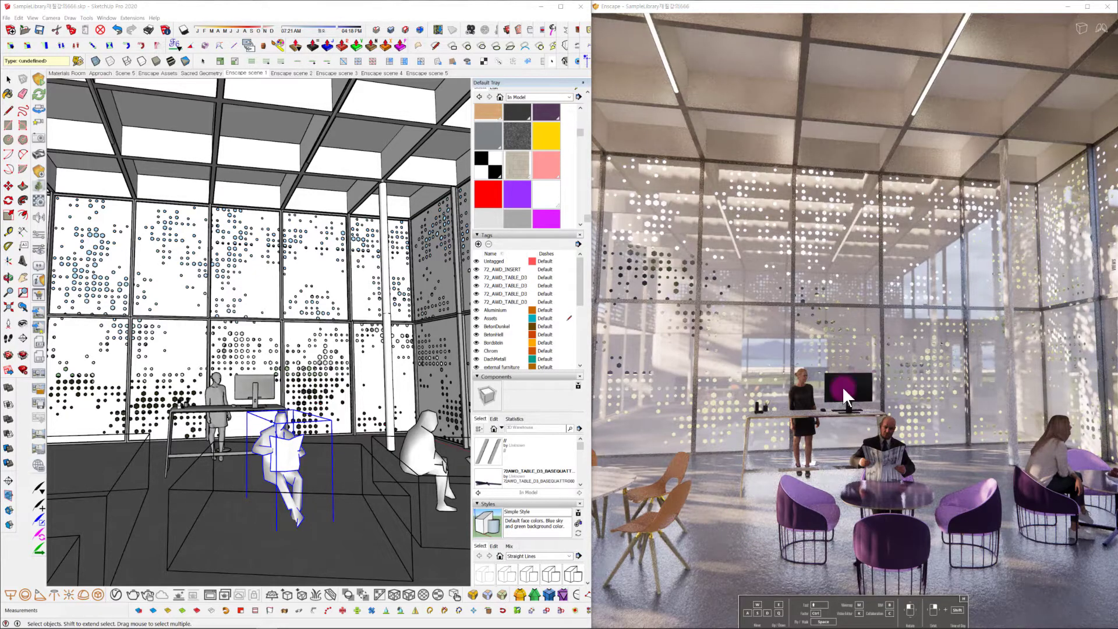
Step: Switch to the Materials Room scene, orbit slightly around the marble display, and render a panorama from there
{"action": "left_click", "coordinate": [156, 73]}
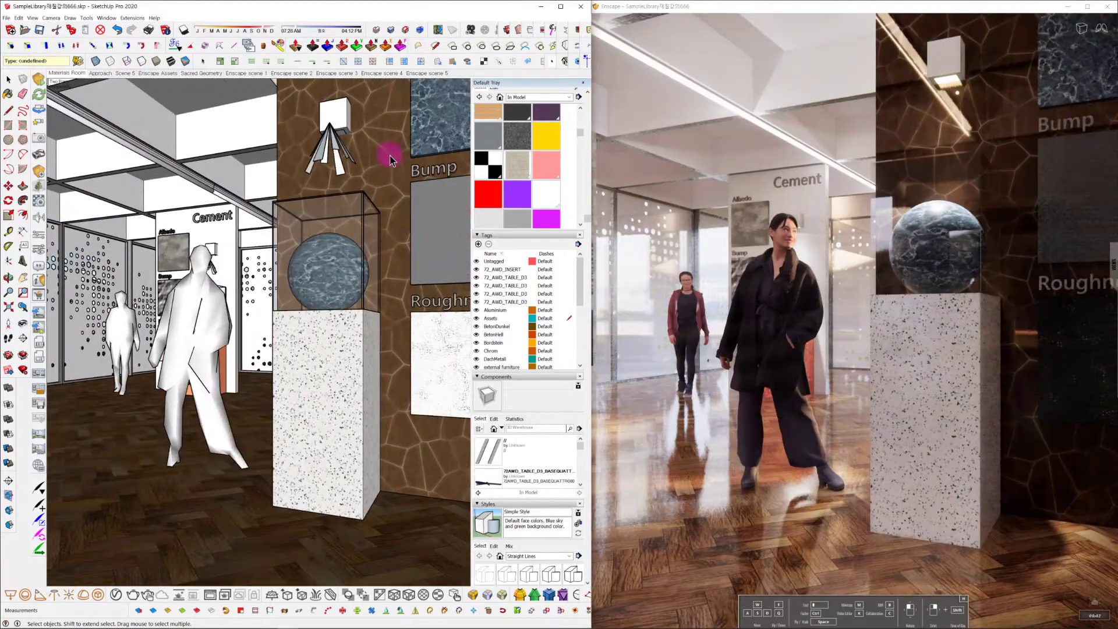
{"action": "middle_click_drag", "start_coordinate": [288, 415], "coordinate": [317, 420]}
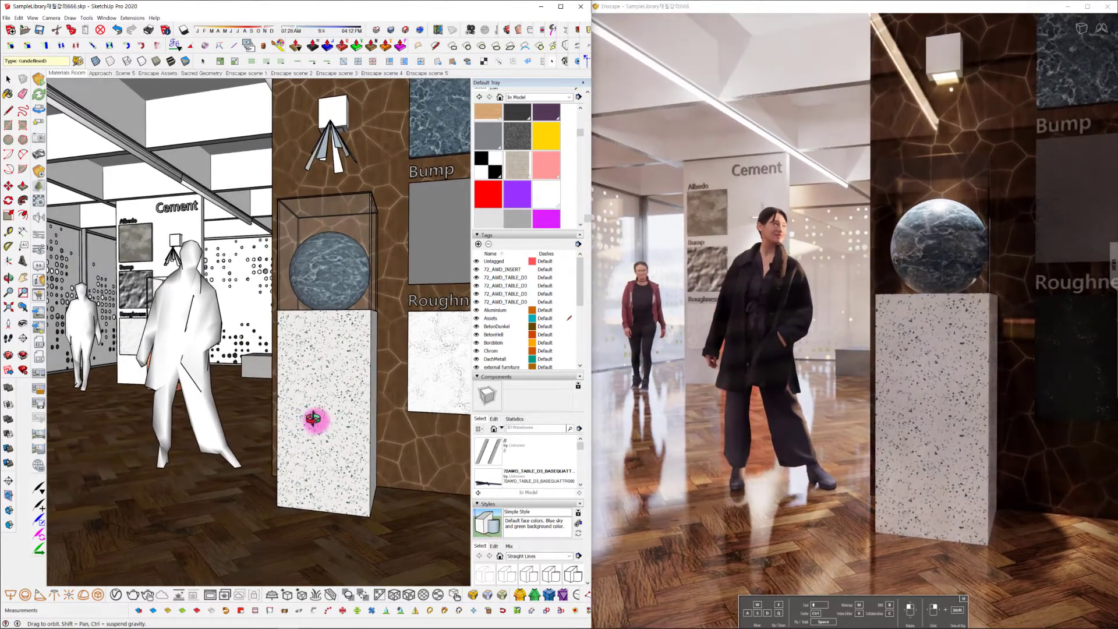
{"action": "left_click", "coordinate": [39, 431]}
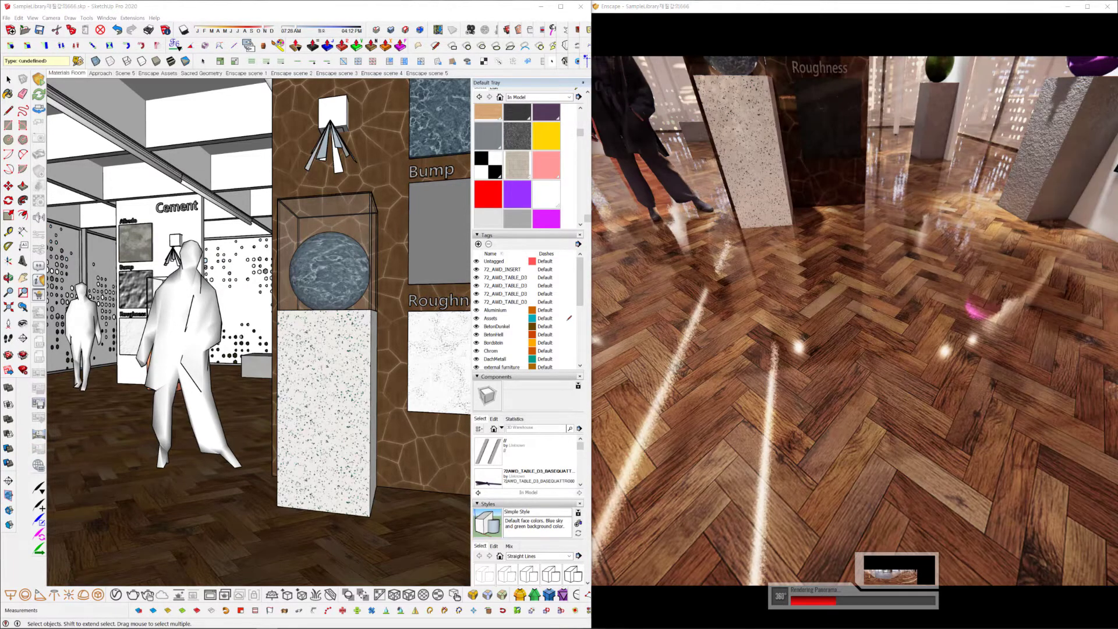
Step: Bring the browser window with the Google Cardboard image results into view, and move it back off the screen
{"action": "mouse_move", "coordinate": [0, 73]}
{"action": "left_mouse_down"}
{"action": "mouse_move", "coordinate": [574, 59]}
{"action": "mouse_move", "coordinate": [447, 75]}
{"action": "left_mouse_up"}
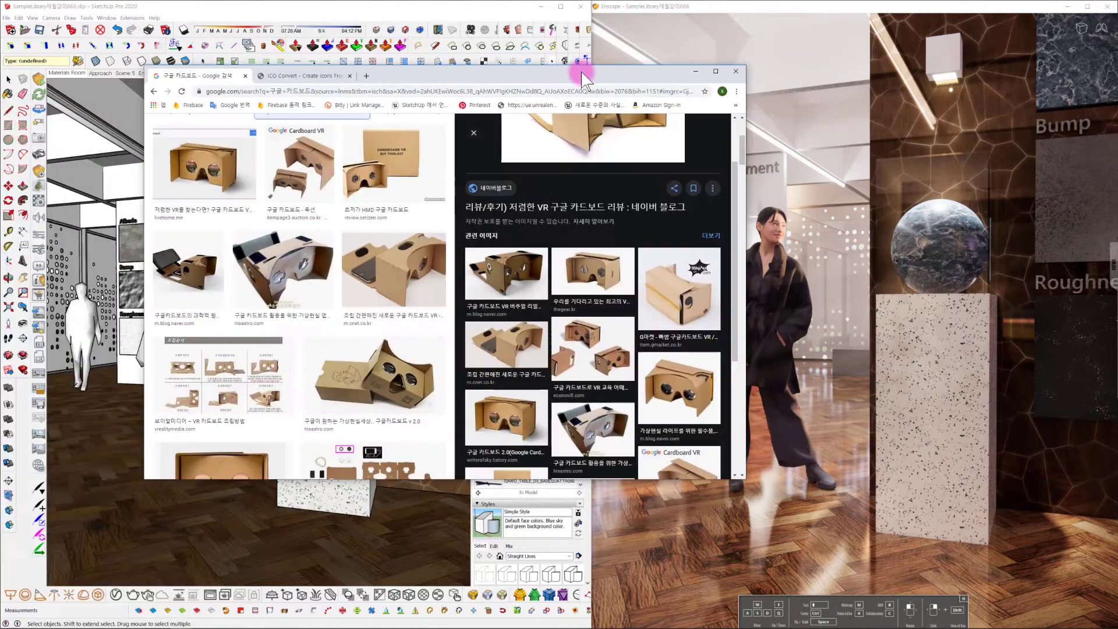
{"action": "left_click_drag", "start_coordinate": [579, 70], "coordinate": [586, 79]}
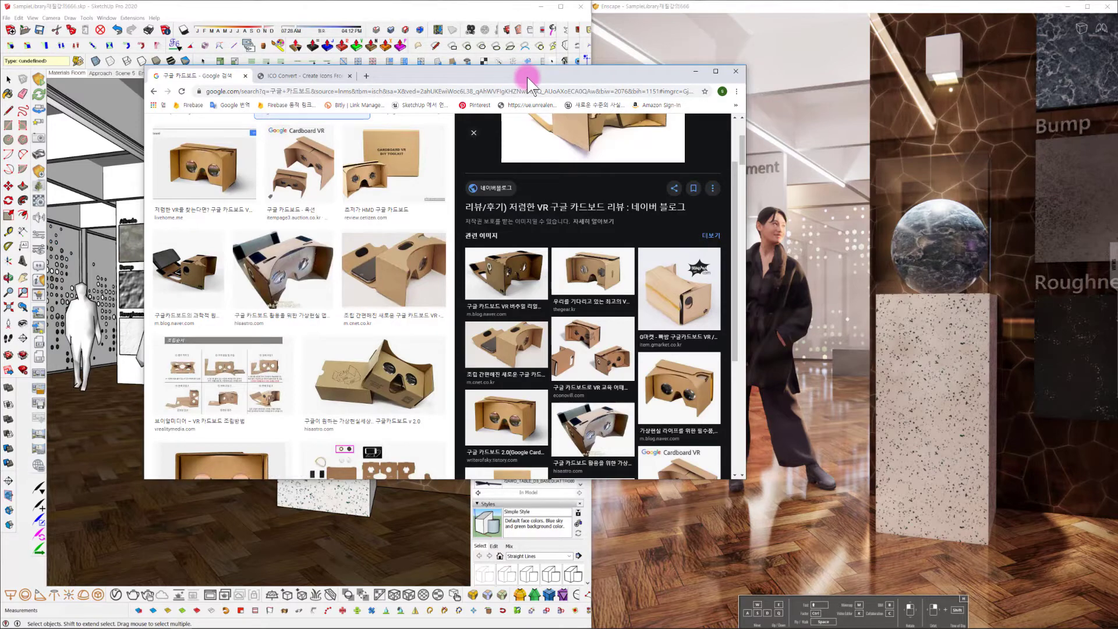
{"action": "left_click_drag", "start_coordinate": [526, 77], "coordinate": [0, 170]}
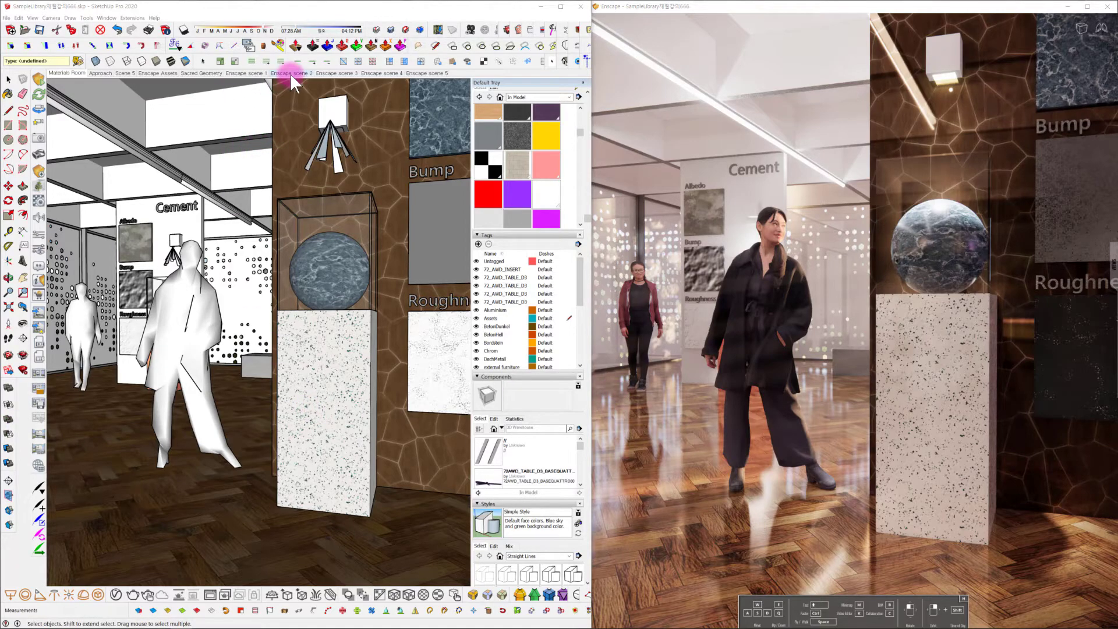
Step: View Enscape scenes 2, 3 and 4 in turn, and return to Enscape scene 1
{"action": "left_click", "coordinate": [306, 74]}
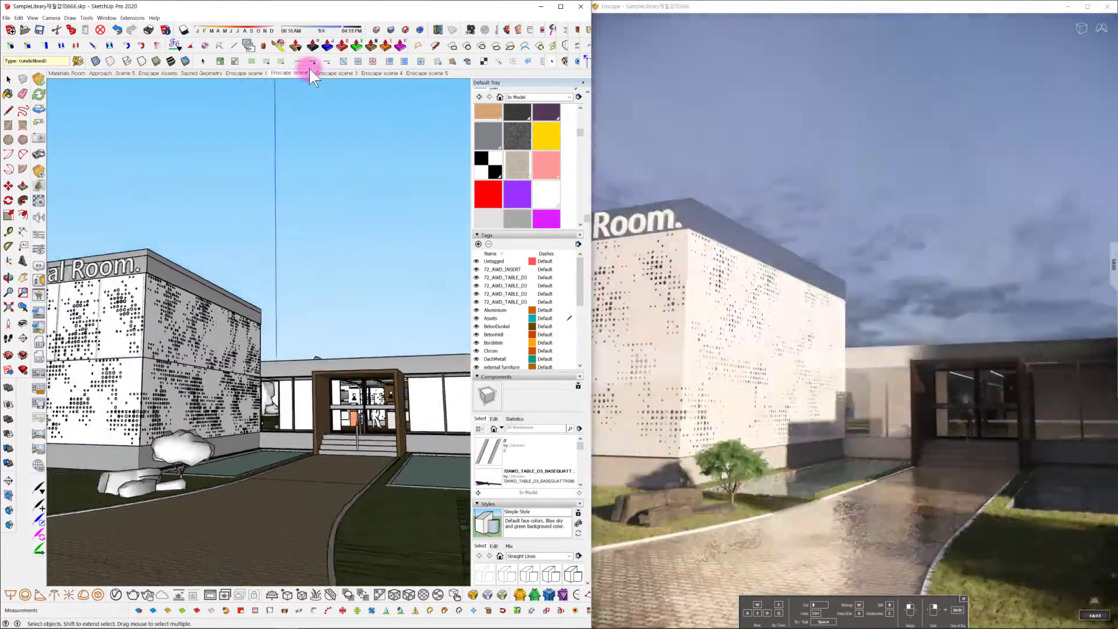
{"action": "left_click", "coordinate": [344, 73]}
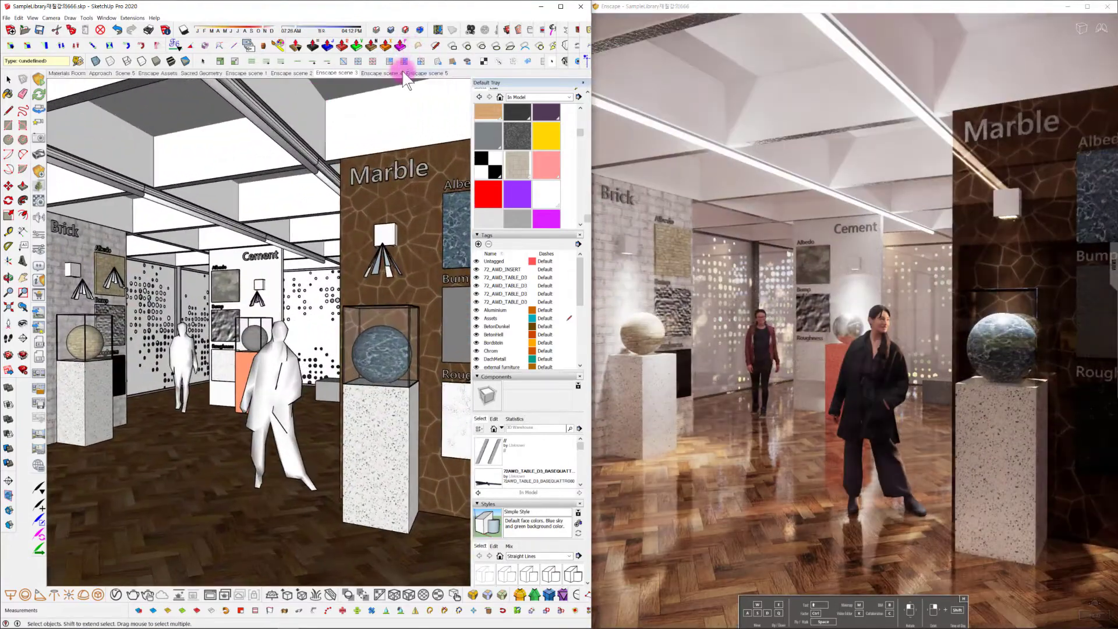
{"action": "left_click", "coordinate": [386, 73]}
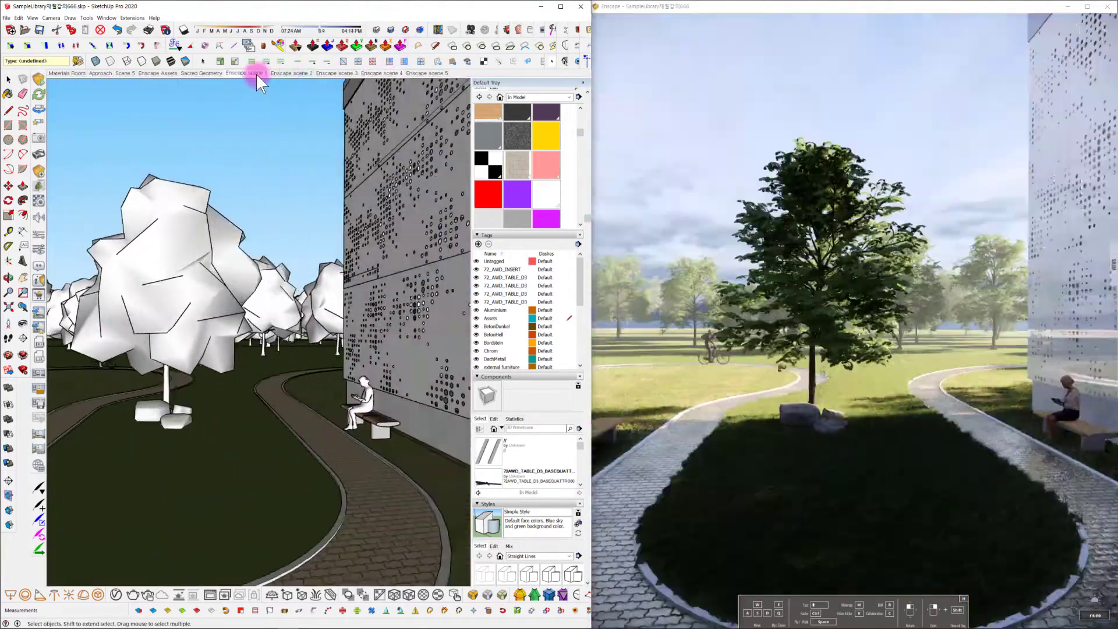
{"action": "left_click", "coordinate": [257, 73]}
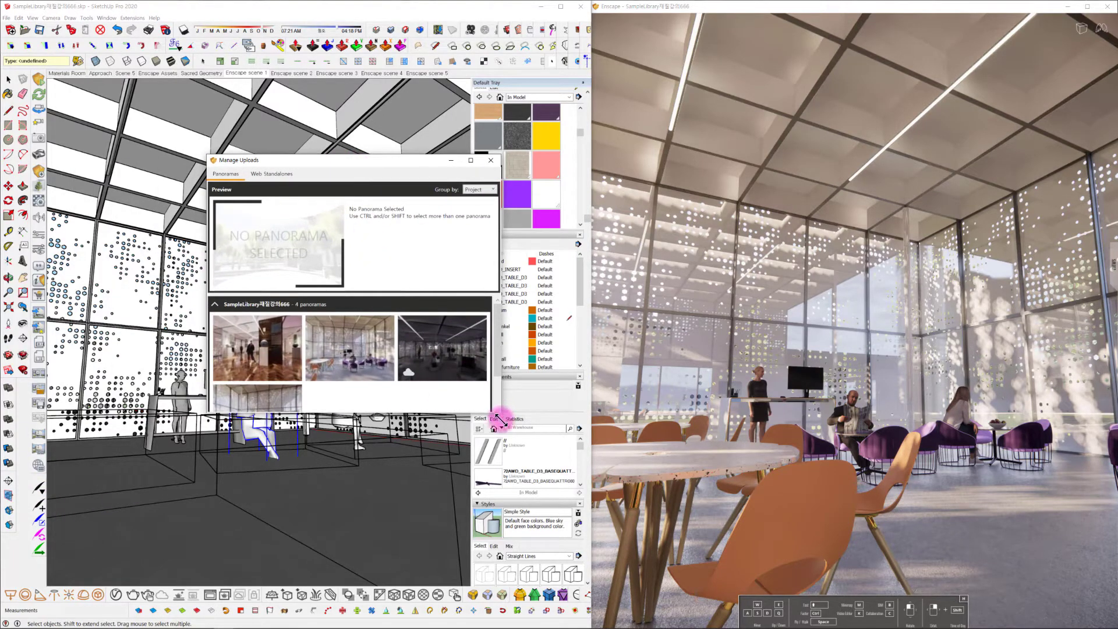
Step: Enlarge the Manage Uploads window and preview the office, Materials Room and purple-chair panoramas
{"action": "left_click_drag", "start_coordinate": [500, 413], "coordinate": [544, 545]}
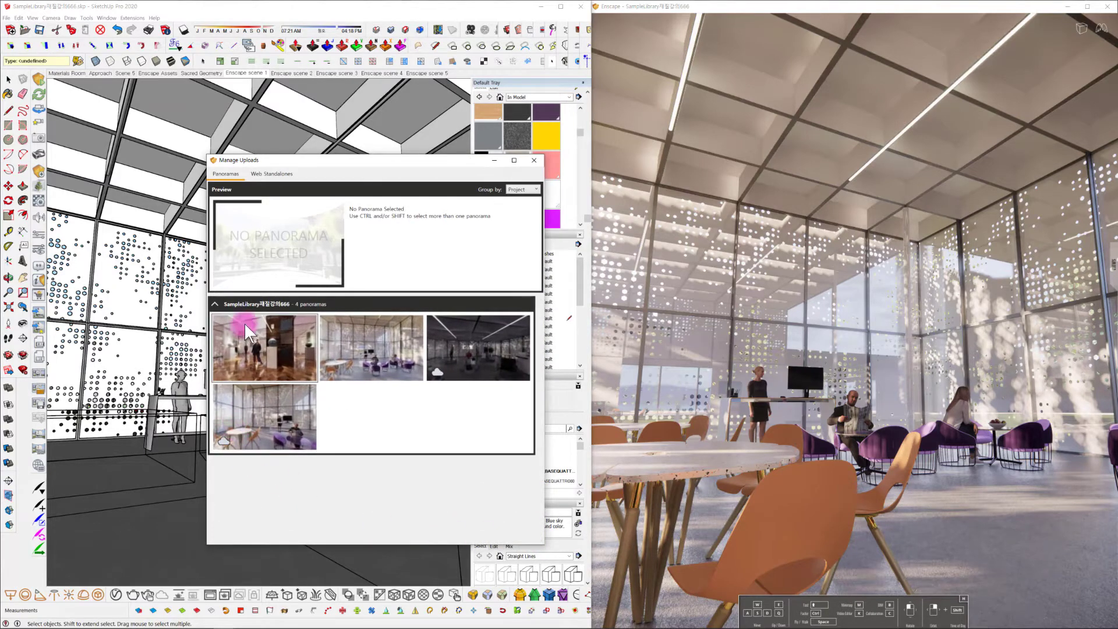
{"action": "left_click", "coordinate": [287, 420]}
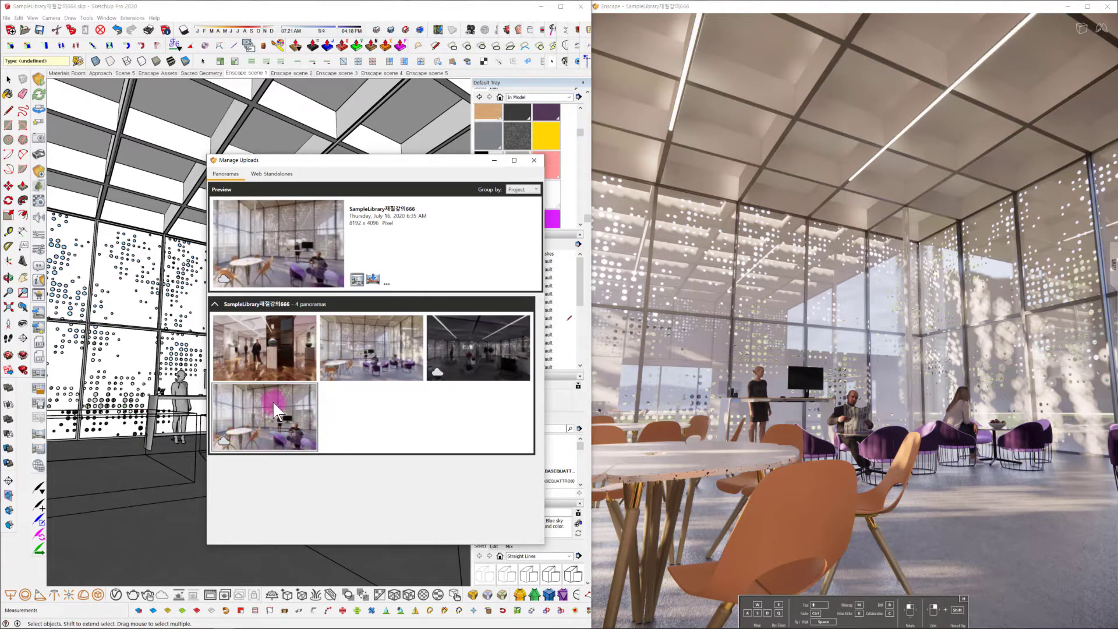
{"action": "left_click", "coordinate": [259, 435]}
{"action": "left_click", "coordinate": [294, 361]}
{"action": "left_click", "coordinate": [358, 367]}
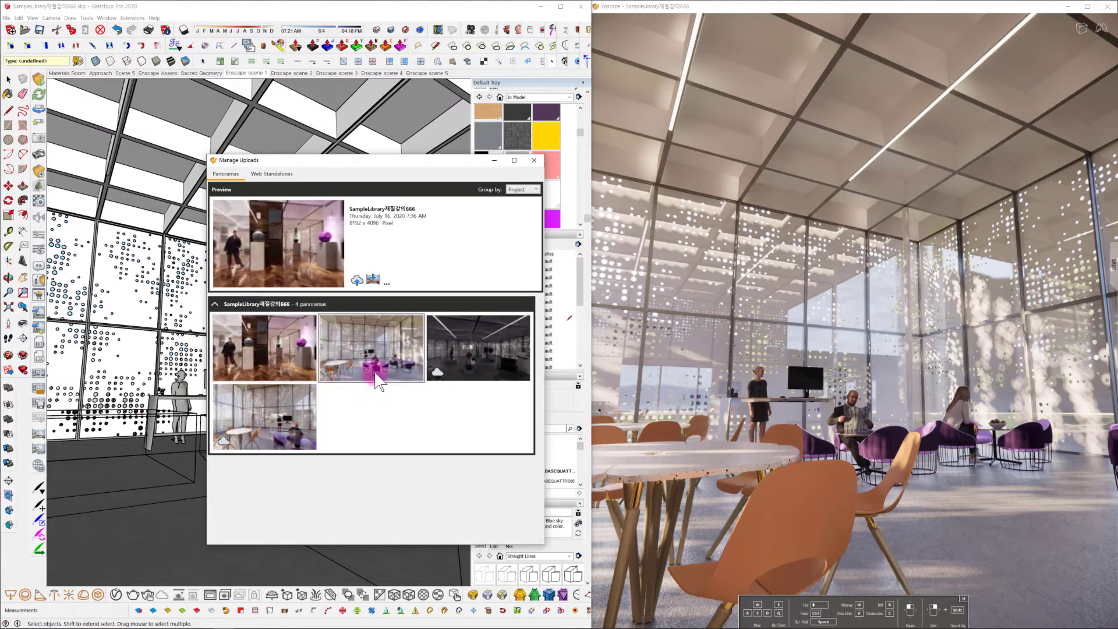
{"action": "left_click", "coordinate": [396, 411]}
{"action": "left_click", "coordinate": [366, 354]}
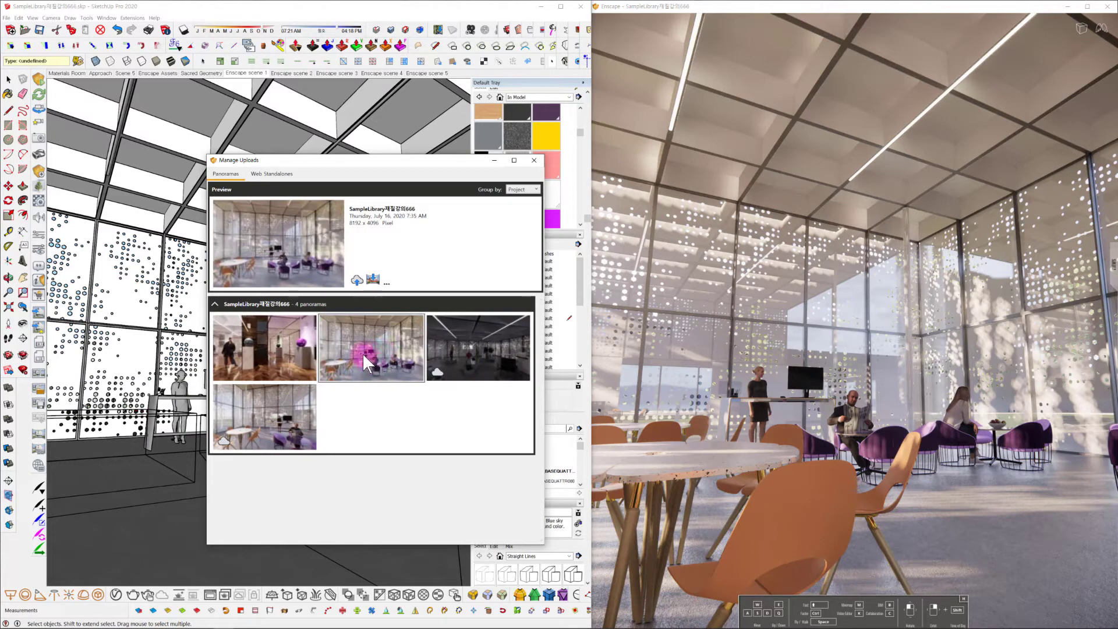
Step: Save the panorama of the hall with orange and purple chairs as a JPEG file in the 0714 folder
{"action": "left_click", "coordinate": [372, 361]}
{"action": "left_click", "coordinate": [365, 250]}
{"action": "left_click", "coordinate": [386, 283]}
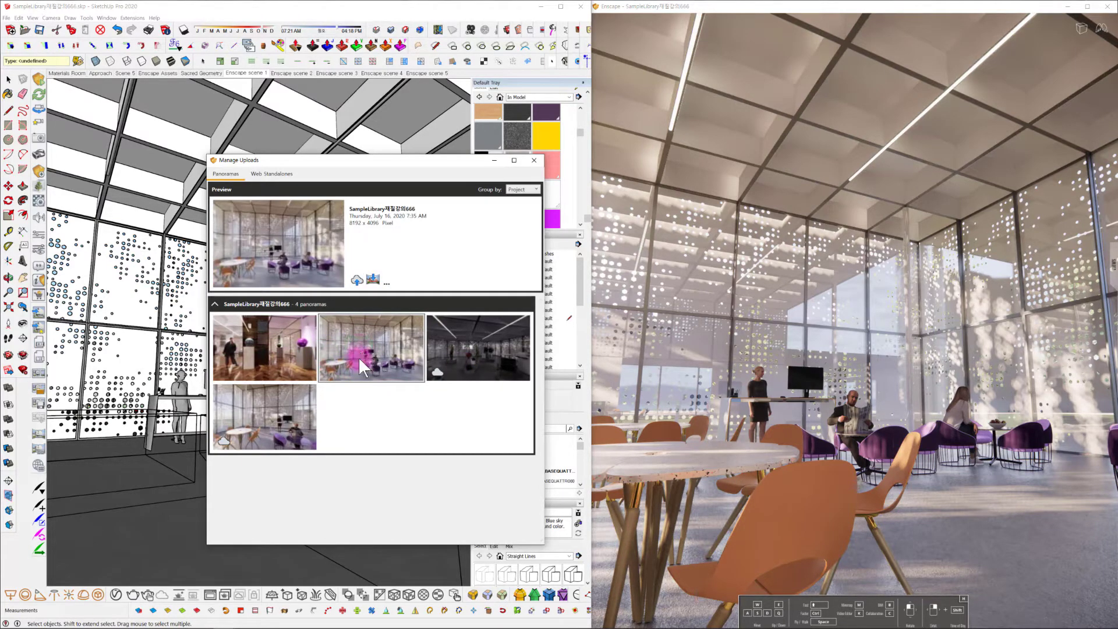
{"action": "left_click", "coordinate": [386, 282]}
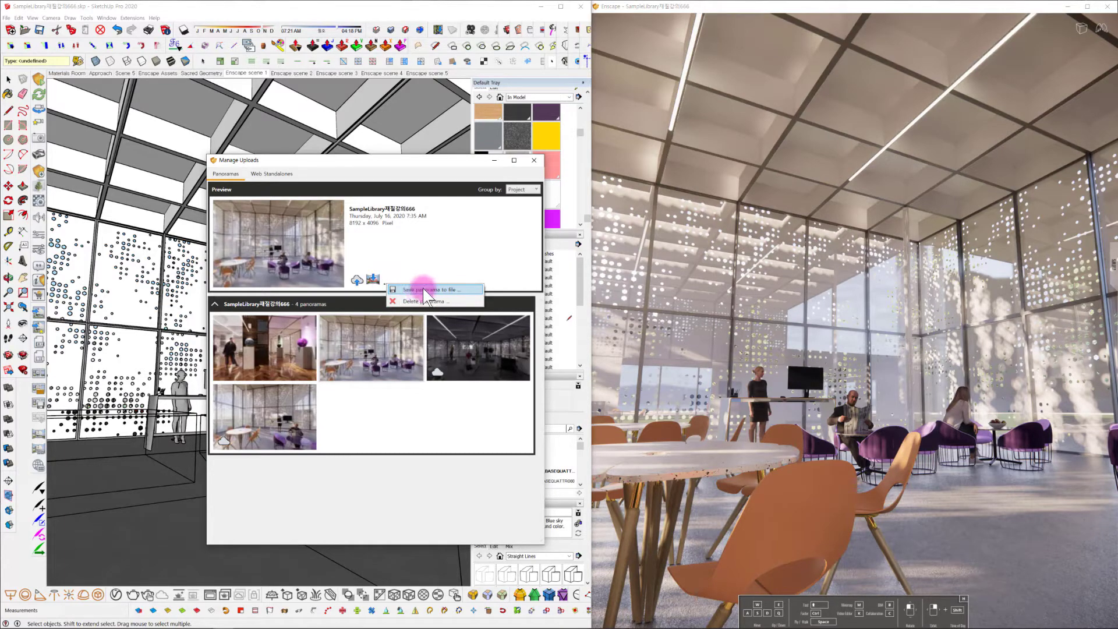
{"action": "left_click", "coordinate": [427, 289]}
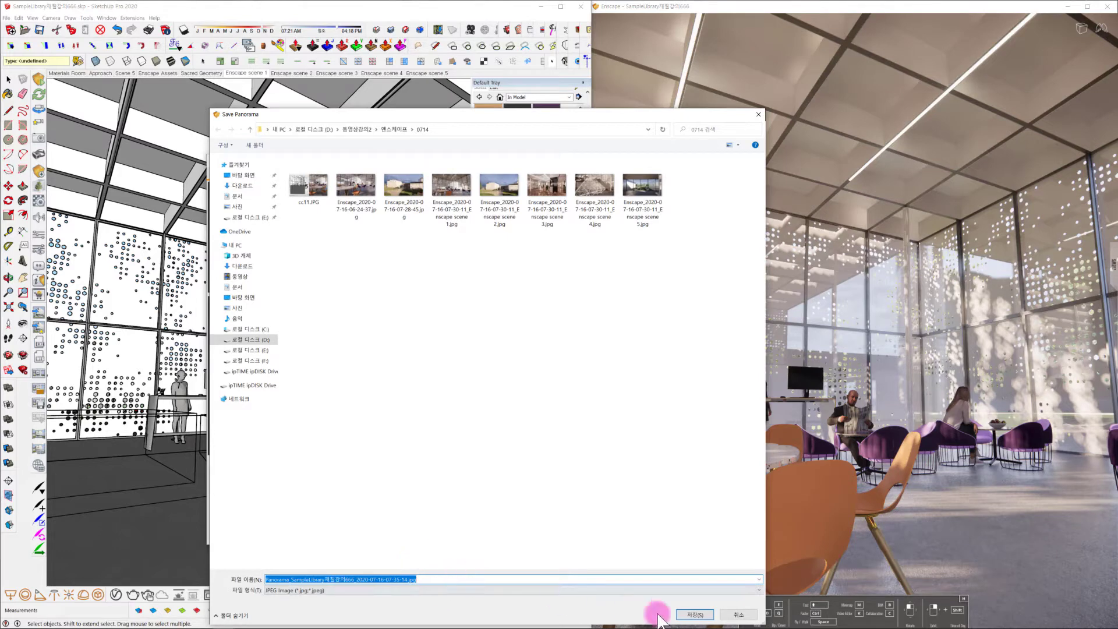
{"action": "left_click", "coordinate": [701, 616]}
{"action": "left_click", "coordinate": [418, 338]}
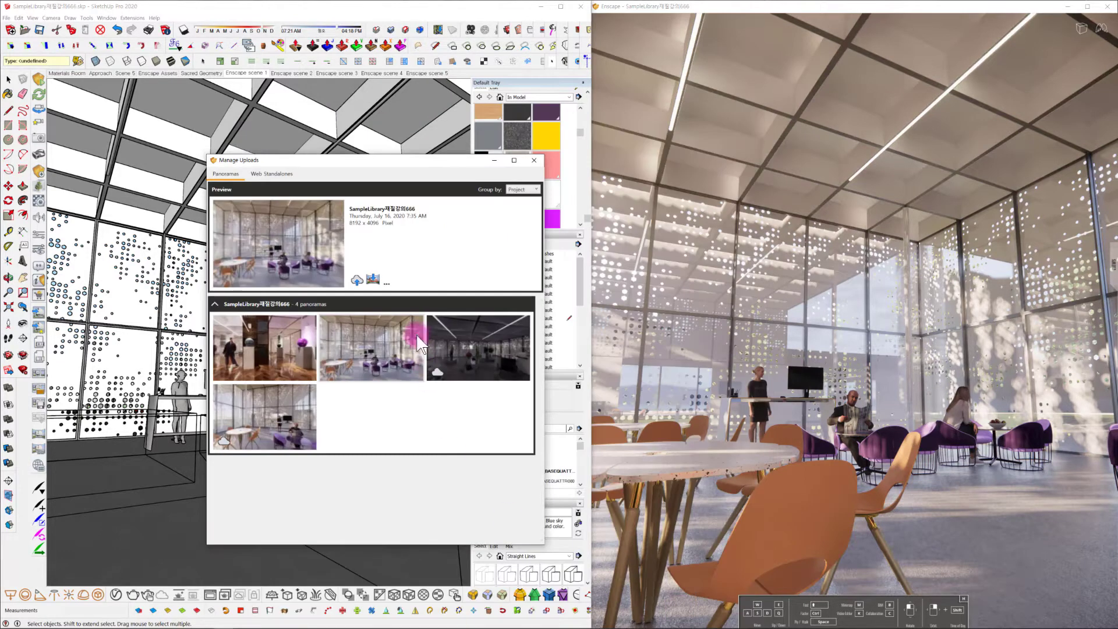
Step: Save the Materials Room panorama as a JPEG file in the 0714 folder
{"action": "left_click", "coordinate": [273, 336]}
{"action": "left_click", "coordinate": [386, 282]}
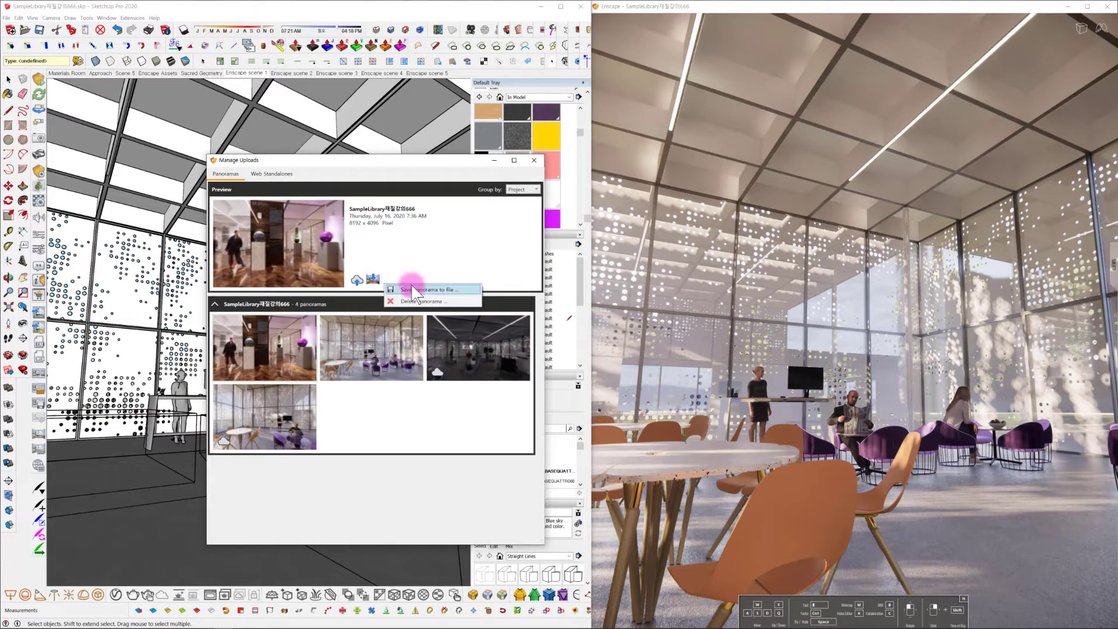
{"action": "left_click", "coordinate": [437, 289]}
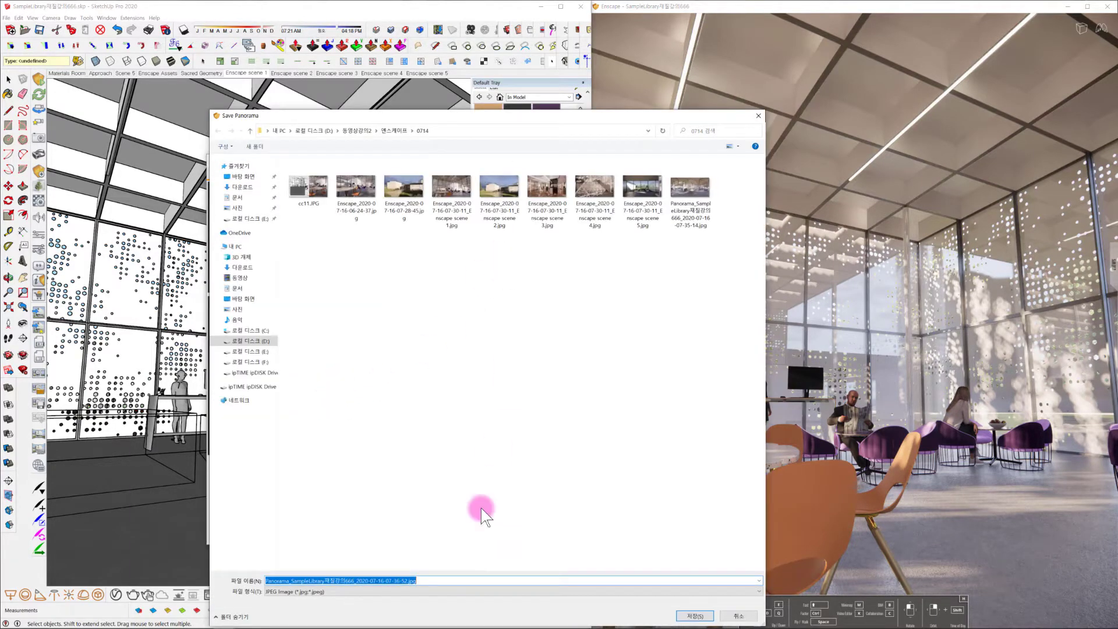
{"action": "left_click", "coordinate": [696, 615]}
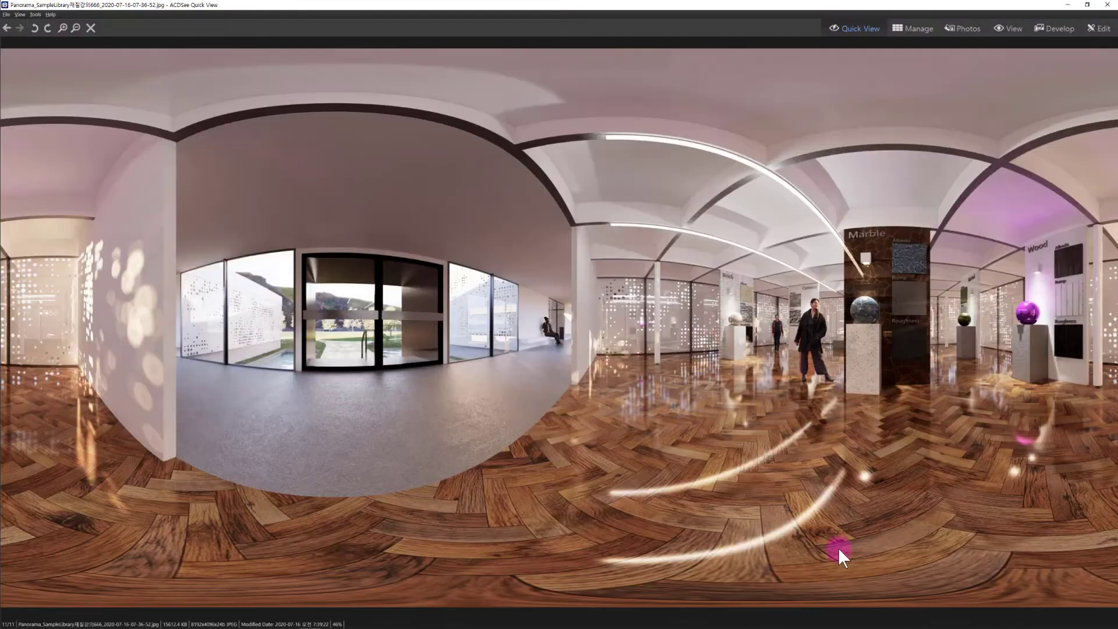
Step: Look through the two saved panorama images in ACDSee Quick View, and close the viewer
{"action": "key", "text": "Left"}
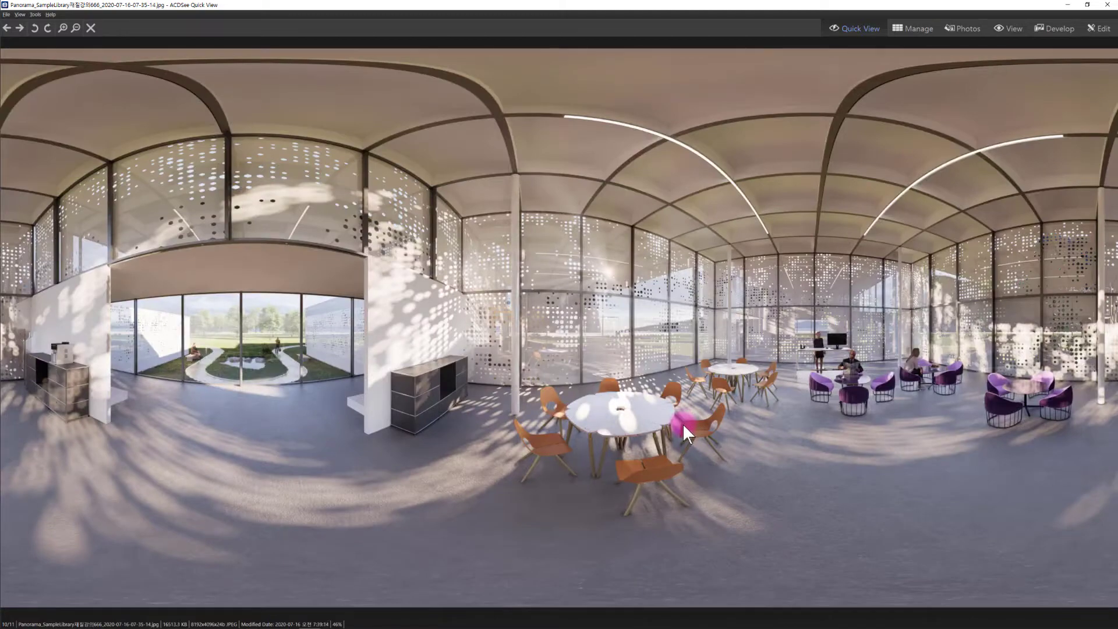
{"action": "key", "text": "Right"}
{"action": "key", "text": "Left"}
{"action": "left_click", "coordinate": [1107, 6]}
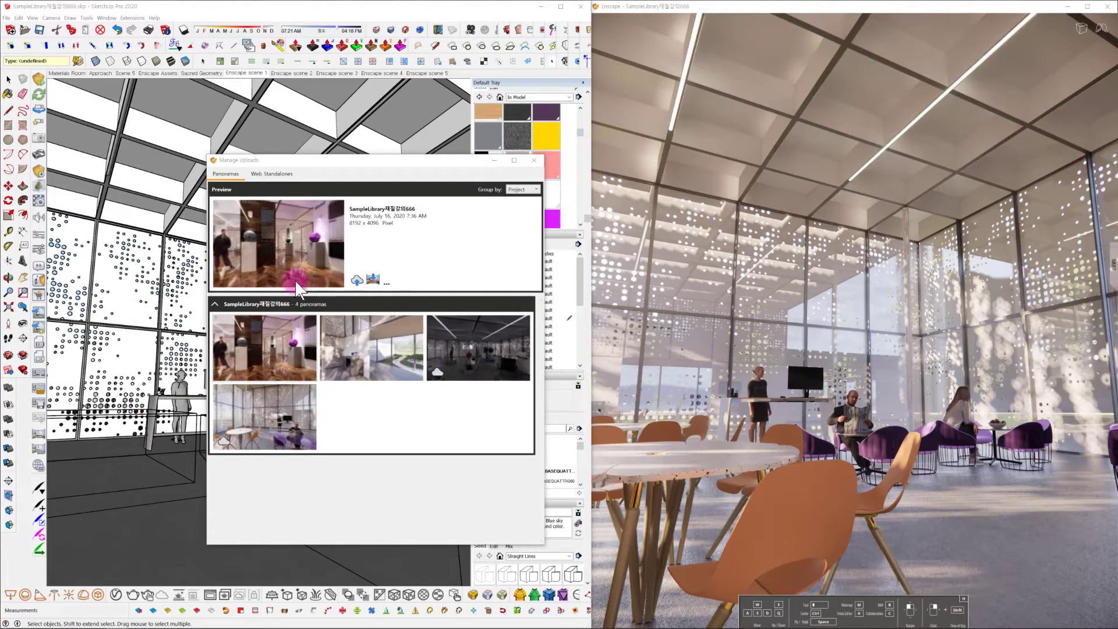
Step: Upload the Materials Room panorama to the cloud, and select the panorama of the hall with orange and purple chairs
{"action": "left_click", "coordinate": [356, 281]}
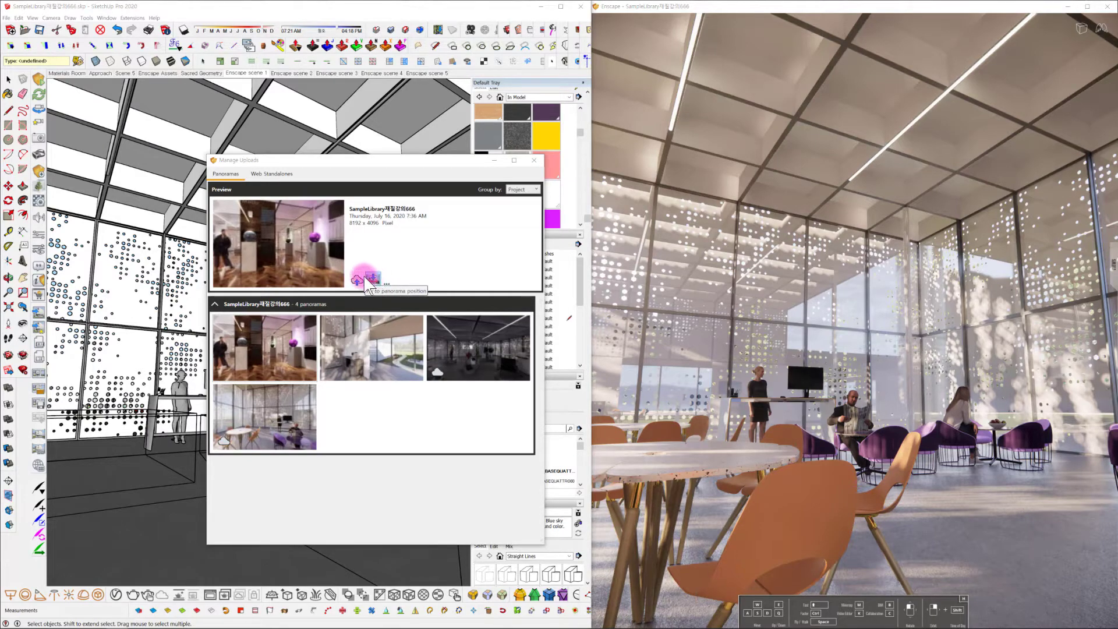
{"action": "left_click", "coordinate": [359, 278]}
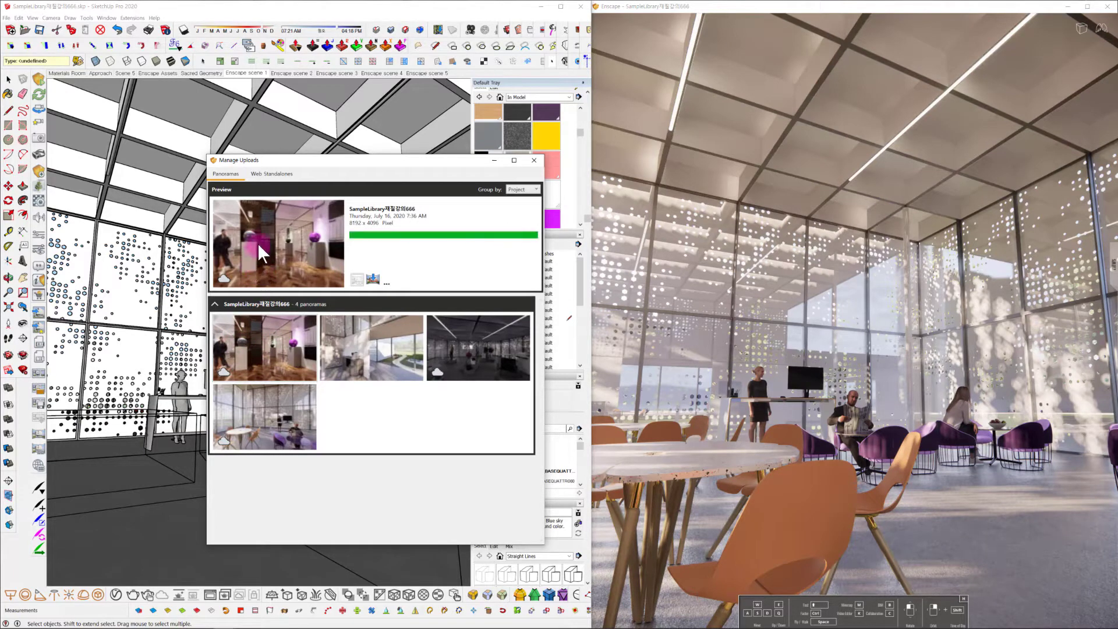
{"action": "left_click", "coordinate": [313, 268]}
{"action": "left_click", "coordinate": [367, 351]}
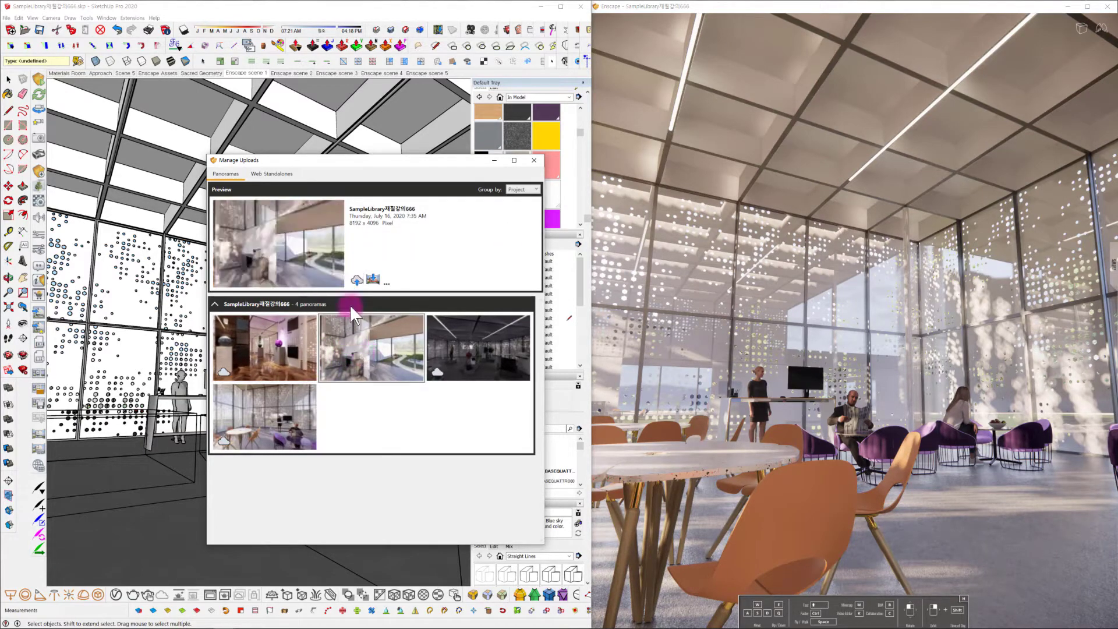
Step: Upload the sunlit window-corner panorama to the cloud and move the Enscape view to its position
{"action": "left_click", "coordinate": [356, 279]}
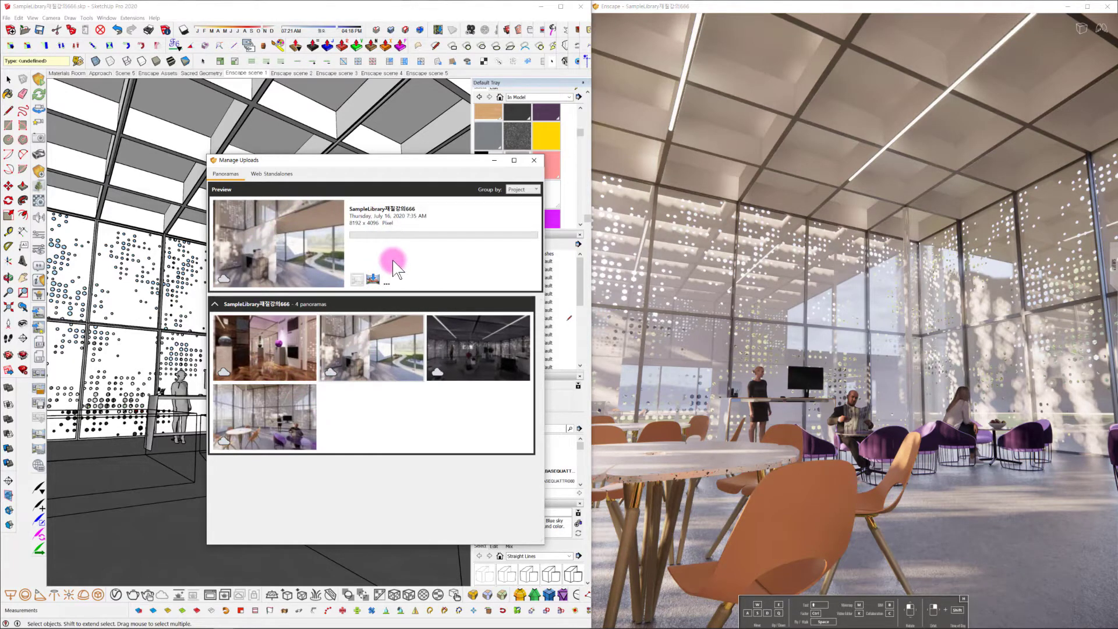
{"action": "left_click", "coordinate": [379, 268]}
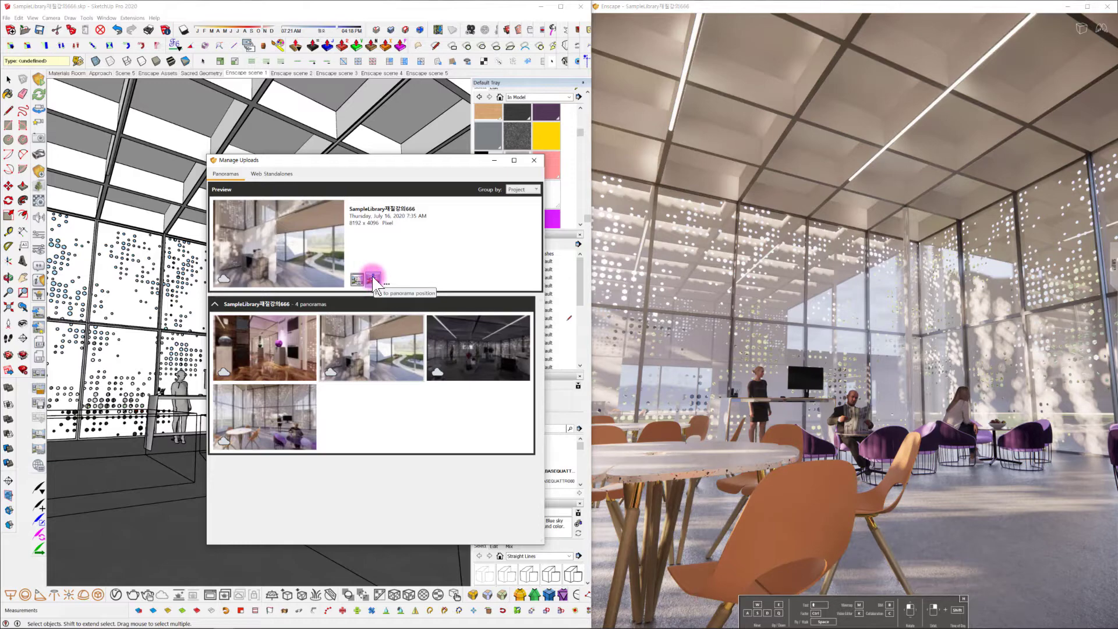
{"action": "left_click", "coordinate": [373, 276]}
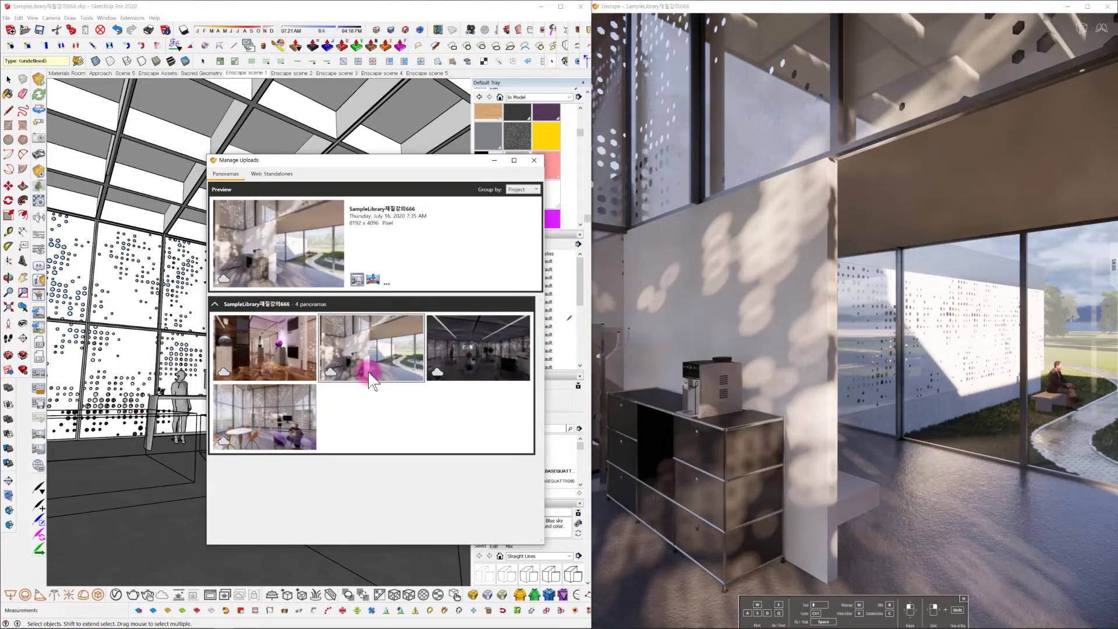
Step: Select the materials-room panorama with the wood floor and move the Enscape view to its position
{"action": "left_click", "coordinate": [266, 348]}
{"action": "left_click", "coordinate": [372, 279]}
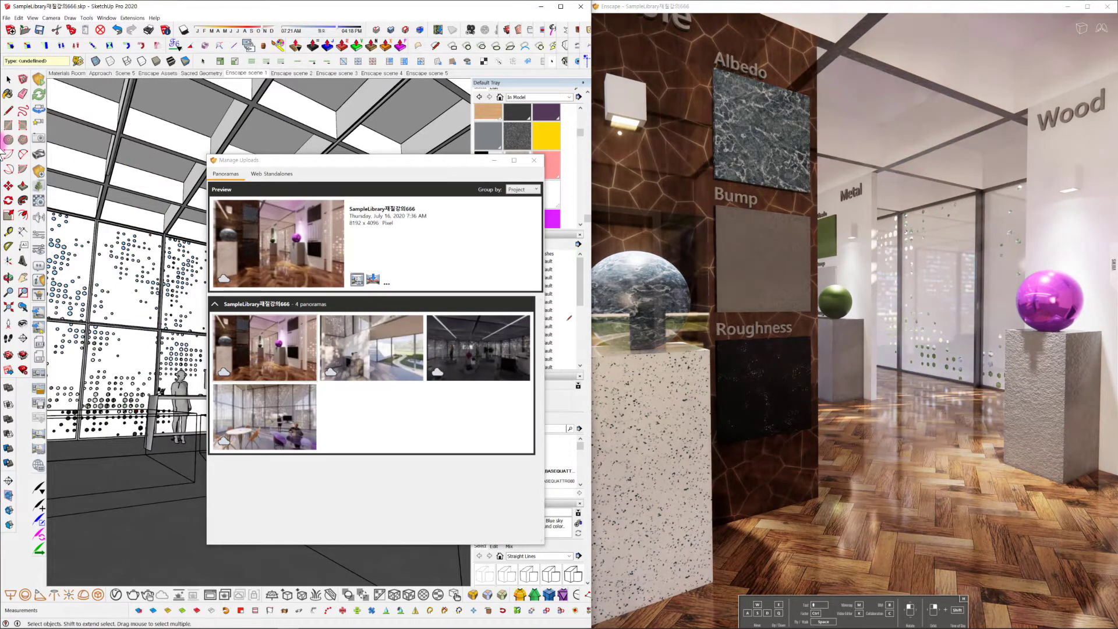
{"action": "left_click", "coordinate": [500, 325]}
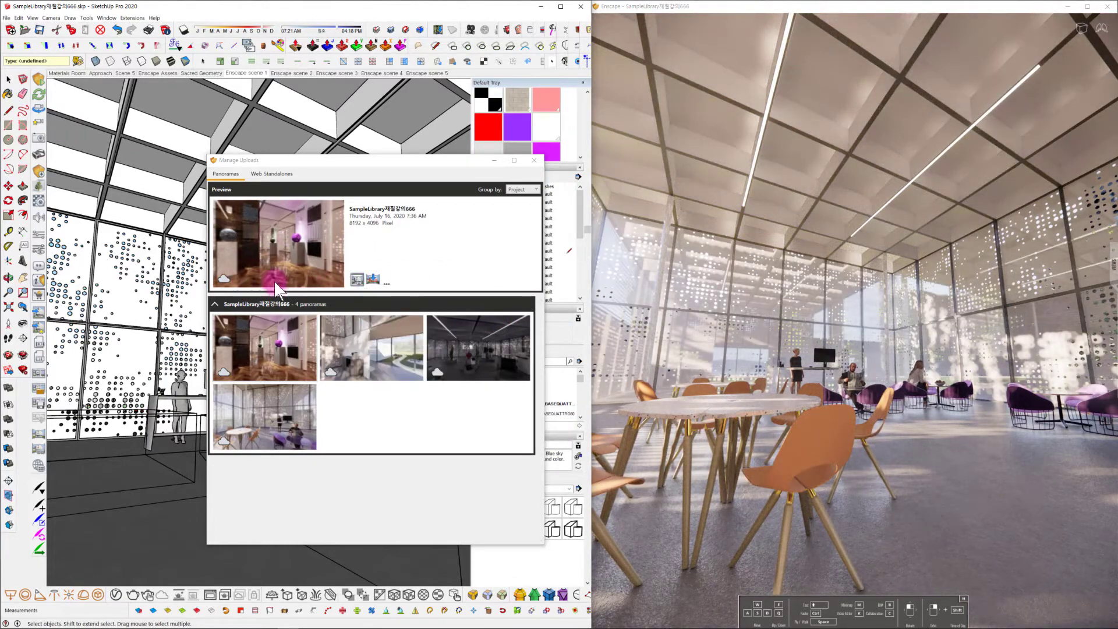
Step: Rotate the materials-room panorama's preview and check its save-to-file dialog and extra options without saving
{"action": "left_click", "coordinate": [315, 246]}
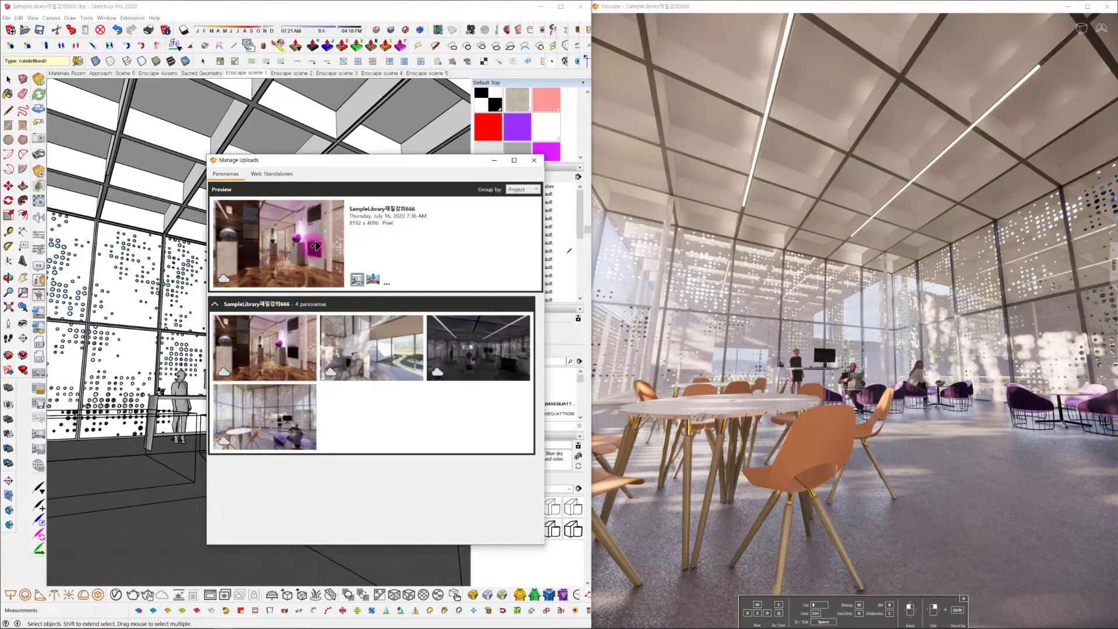
{"action": "left_click", "coordinate": [316, 246]}
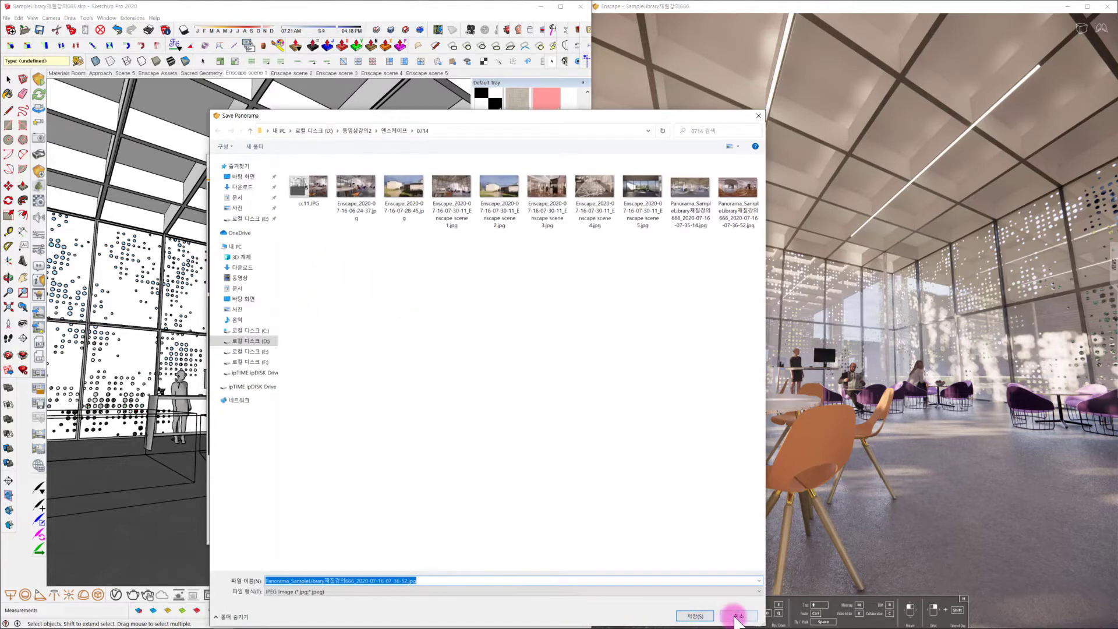
{"action": "left_click", "coordinate": [737, 616]}
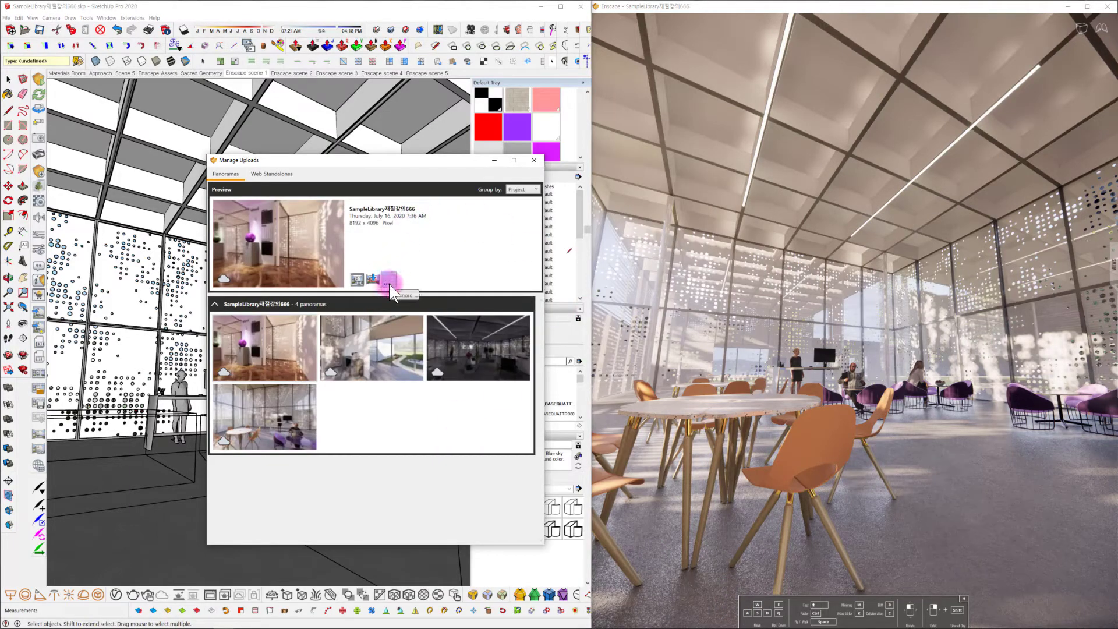
{"action": "left_click", "coordinate": [388, 284]}
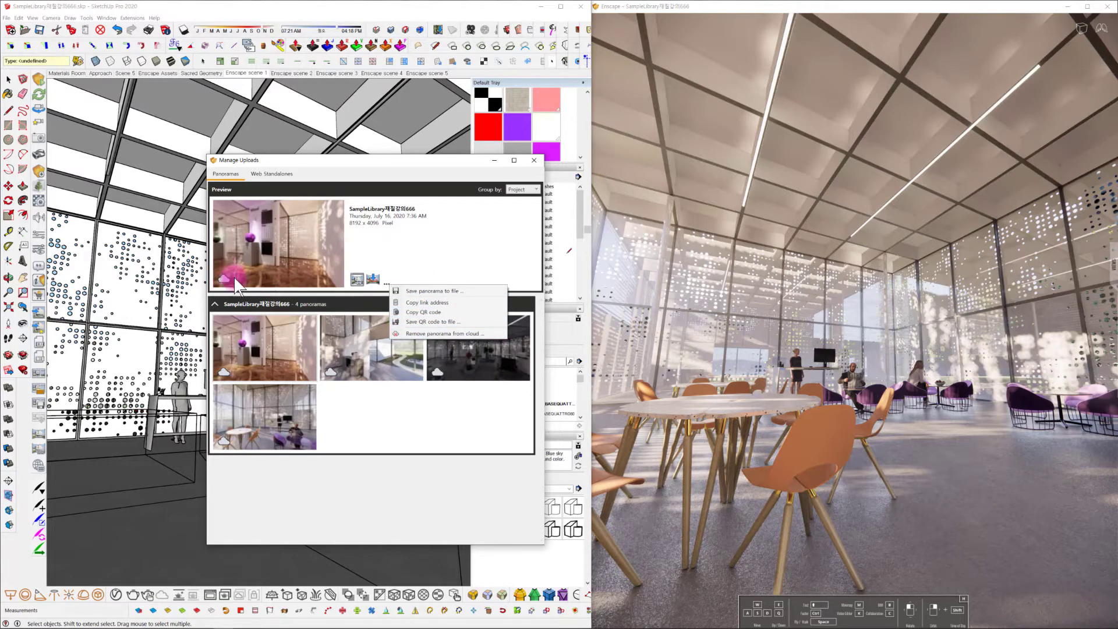
Step: Select the window-corner panorama and check its save-to-file dialog without saving
{"action": "left_click", "coordinate": [353, 329]}
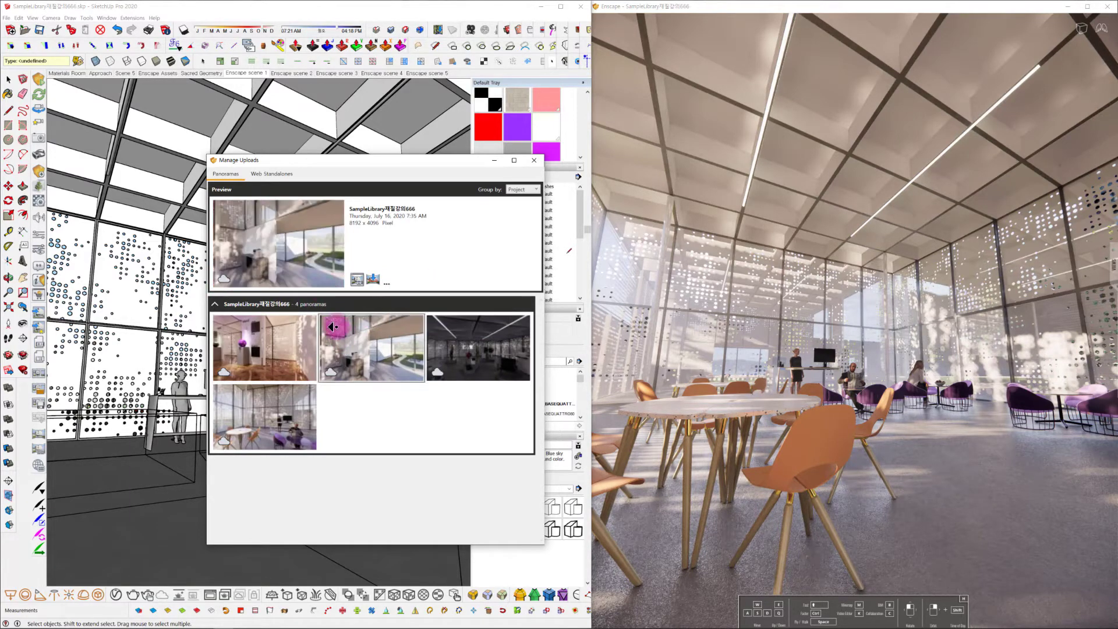
{"action": "left_click", "coordinate": [388, 283]}
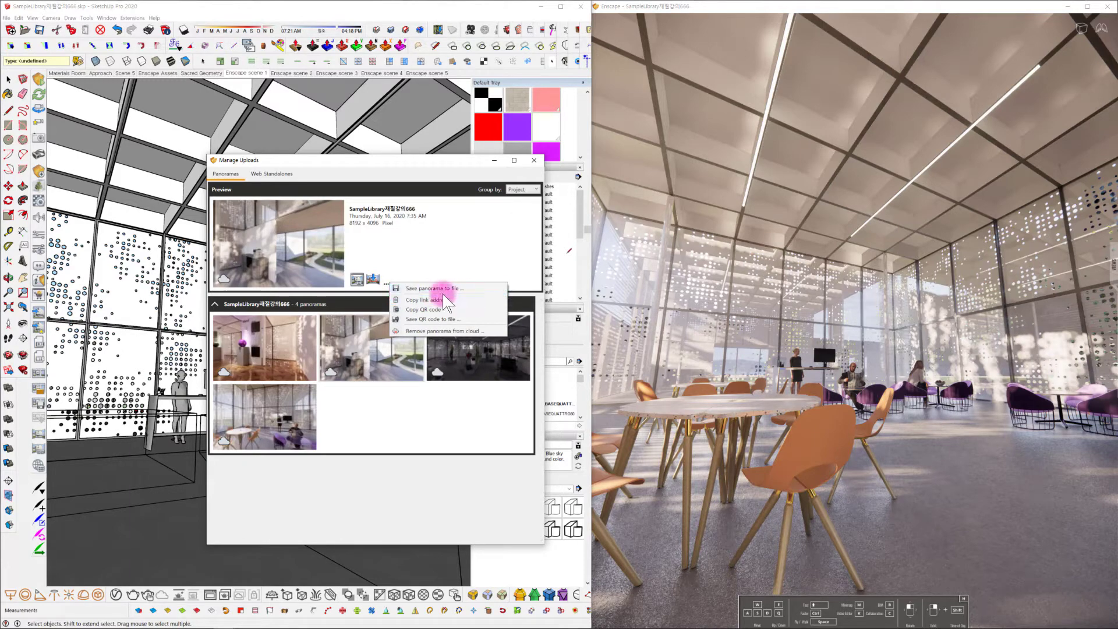
{"action": "left_click", "coordinate": [374, 344]}
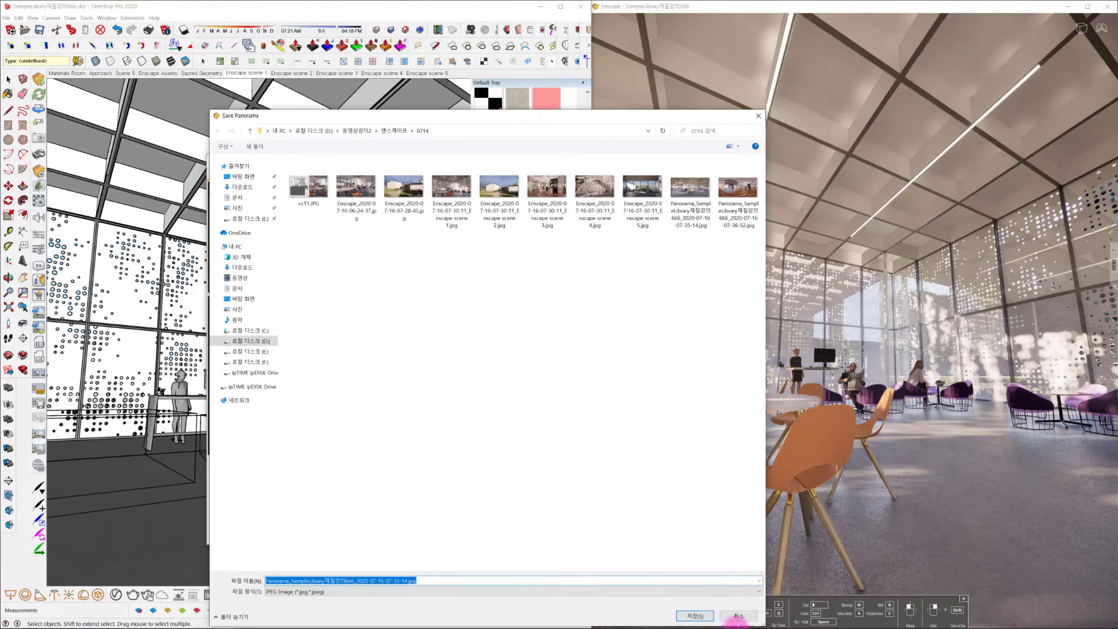
{"action": "left_click", "coordinate": [733, 610]}
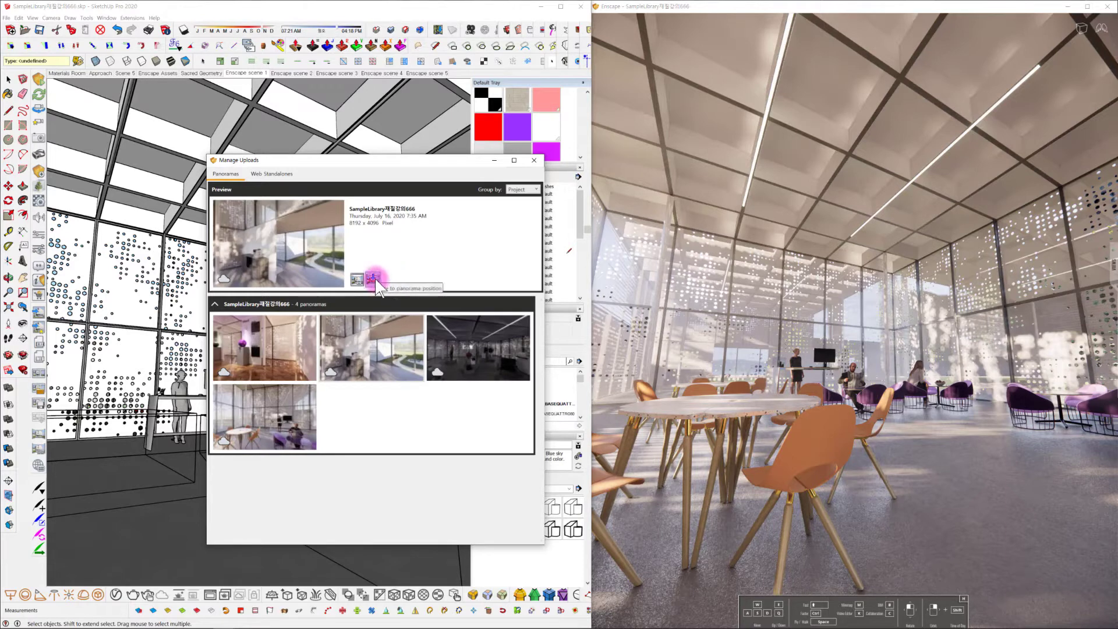
Step: Rotate the selected panorama's preview toward the orange chairs and copy its link address
{"action": "left_click", "coordinate": [388, 283]}
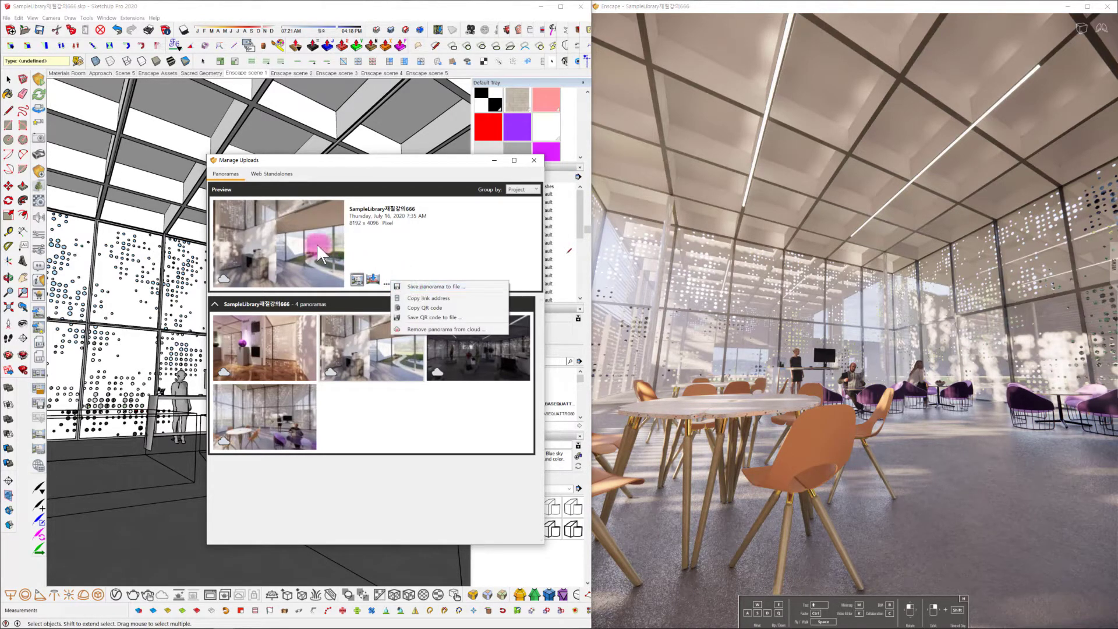
{"action": "left_click", "coordinate": [367, 228]}
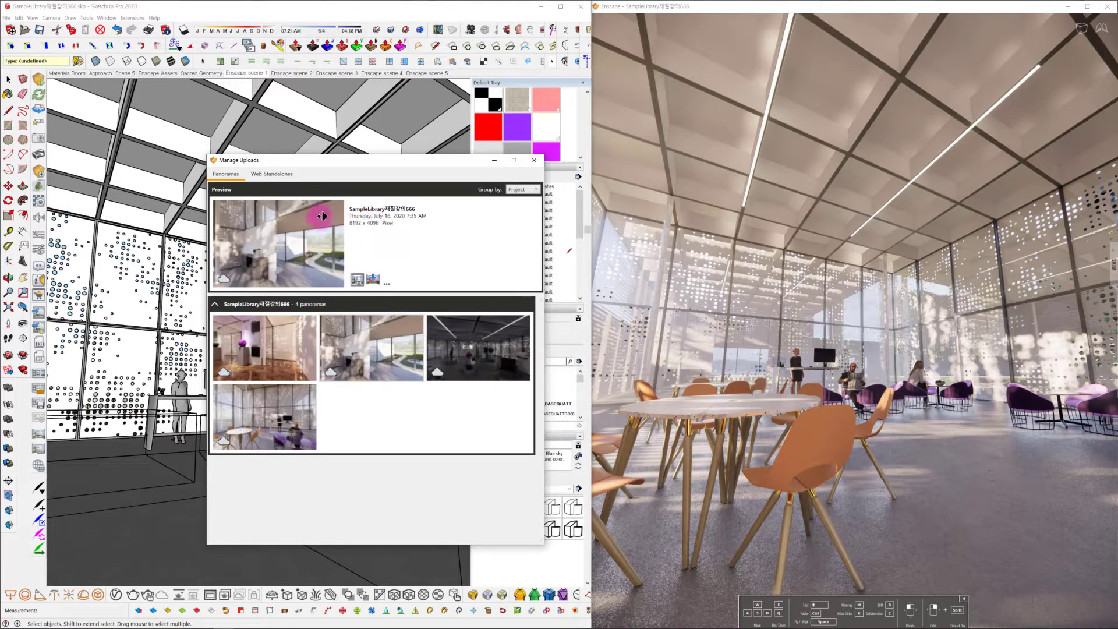
{"action": "left_click", "coordinate": [138, 485]}
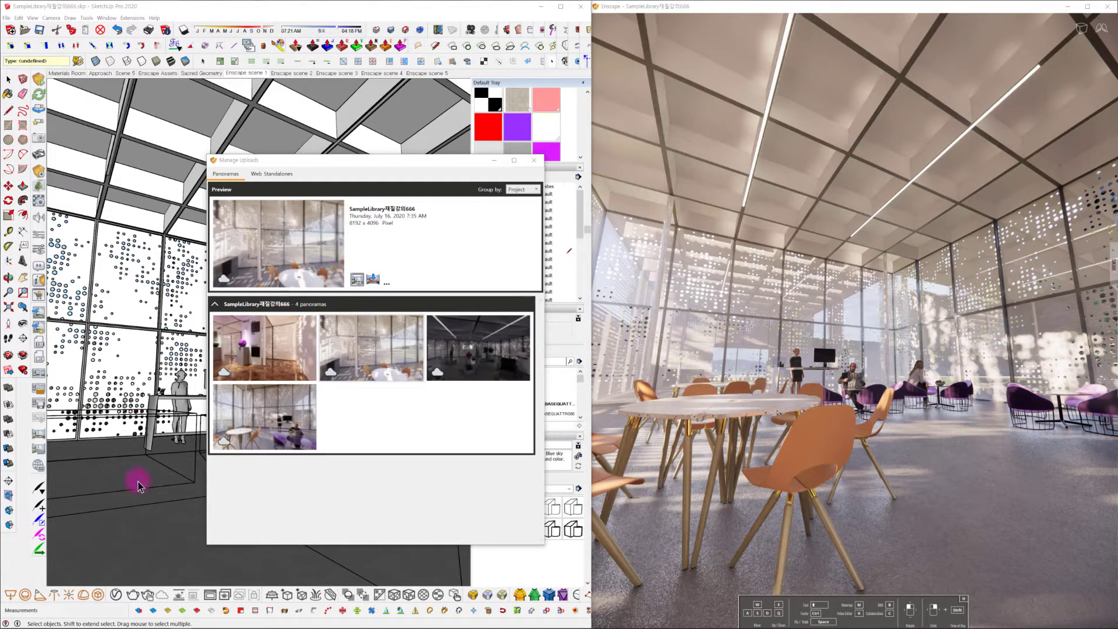
{"action": "left_click", "coordinate": [394, 280]}
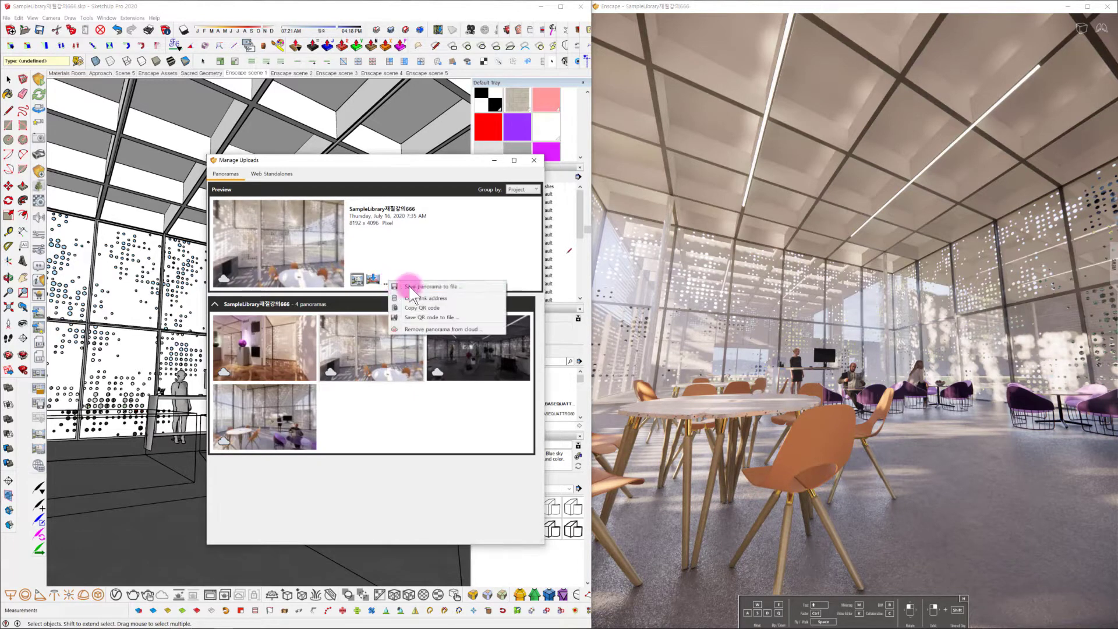
{"action": "left_click", "coordinate": [444, 298]}
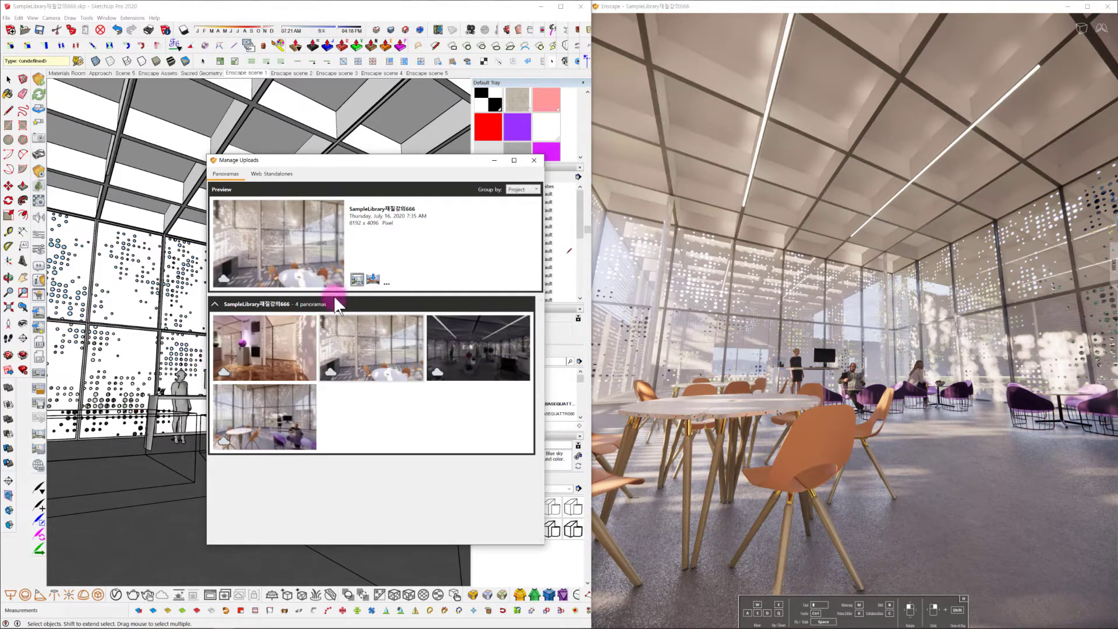
Step: Move the Enscape view to the selected panorama's position and open the uploaded panorama in the web browser
{"action": "left_click", "coordinate": [373, 280]}
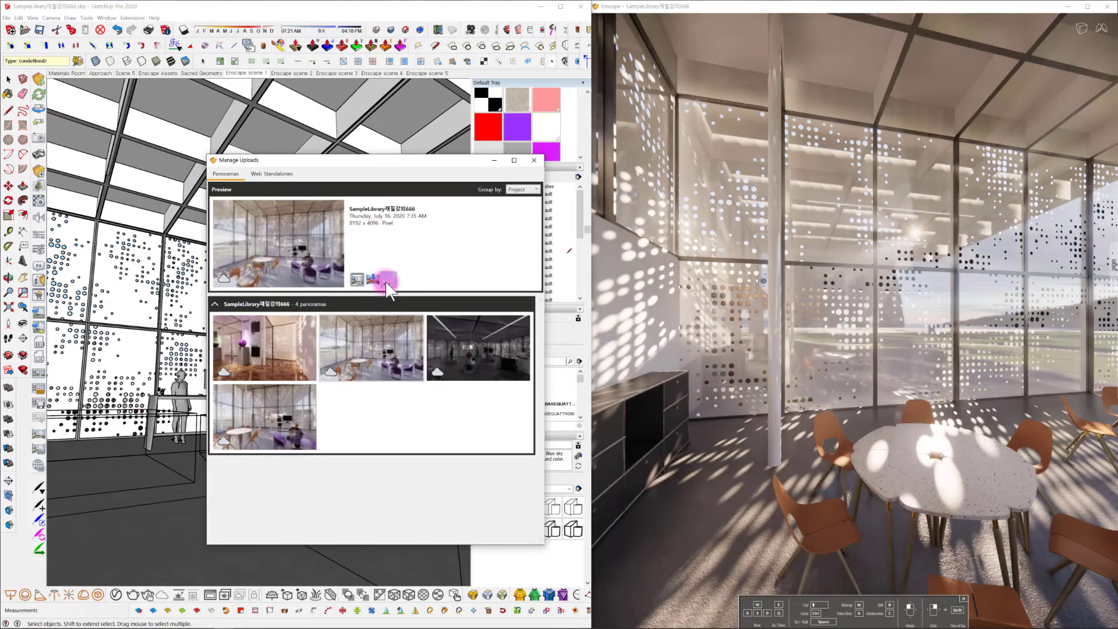
{"action": "left_click", "coordinate": [386, 282]}
{"action": "left_click", "coordinate": [557, 254]}
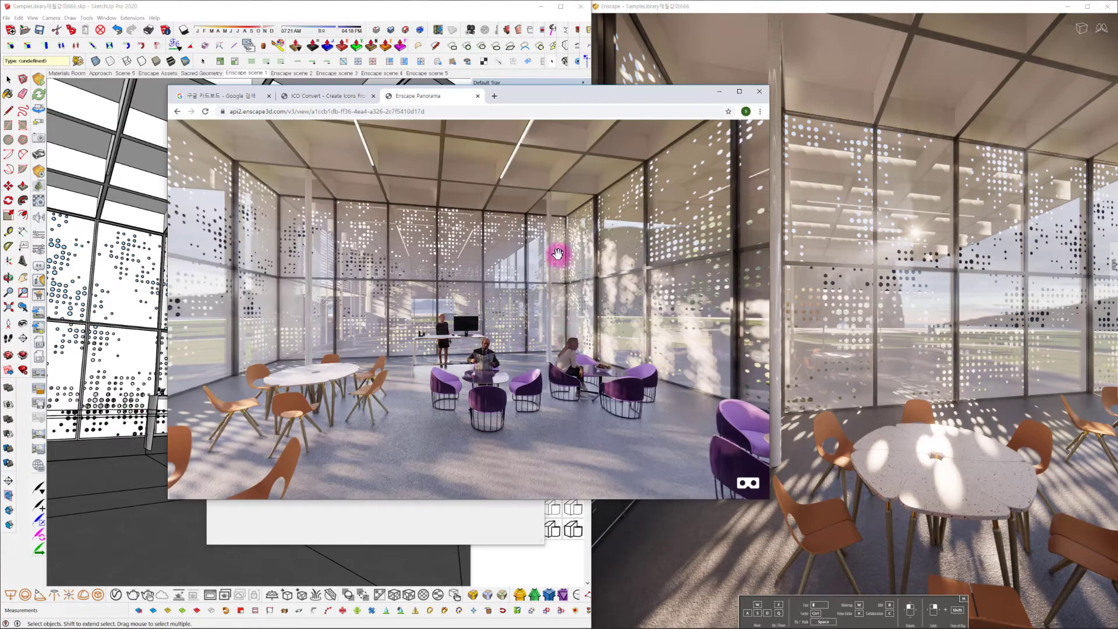
Step: Maximize the browser window and look around the panorama toward the purple chairs
{"action": "left_click_drag", "start_coordinate": [631, 247], "coordinate": [629, 279]}
{"action": "left_click", "coordinate": [740, 92]}
{"action": "left_click_drag", "start_coordinate": [583, 466], "coordinate": [1110, 599]}
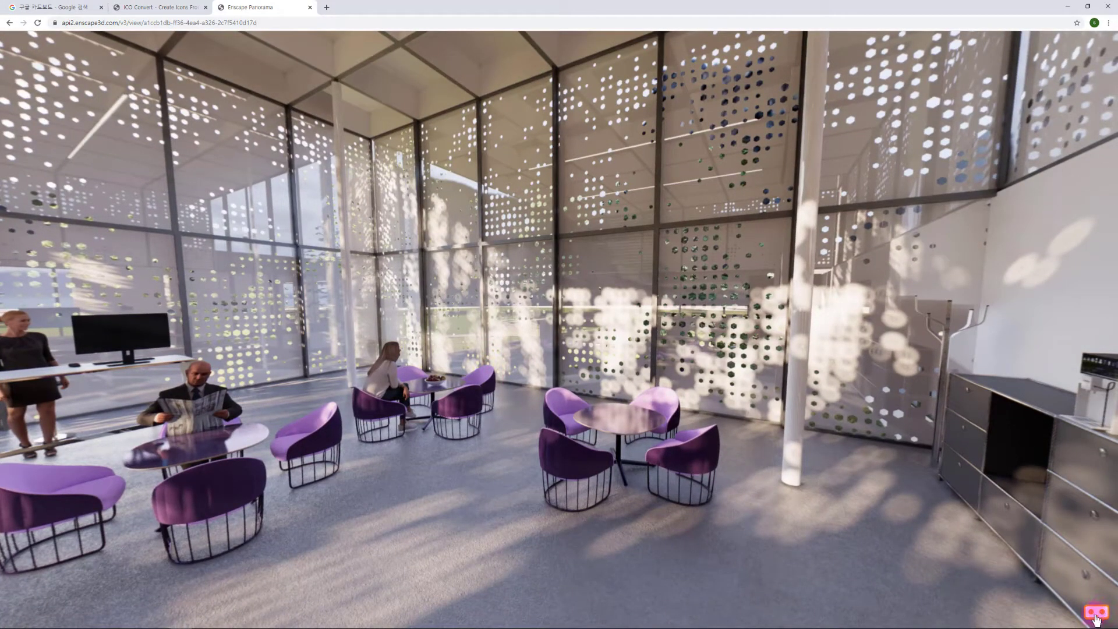
Step: View the web panorama in full-screen VR mode, look around the room, and exit full screen
{"action": "left_click", "coordinate": [1099, 615]}
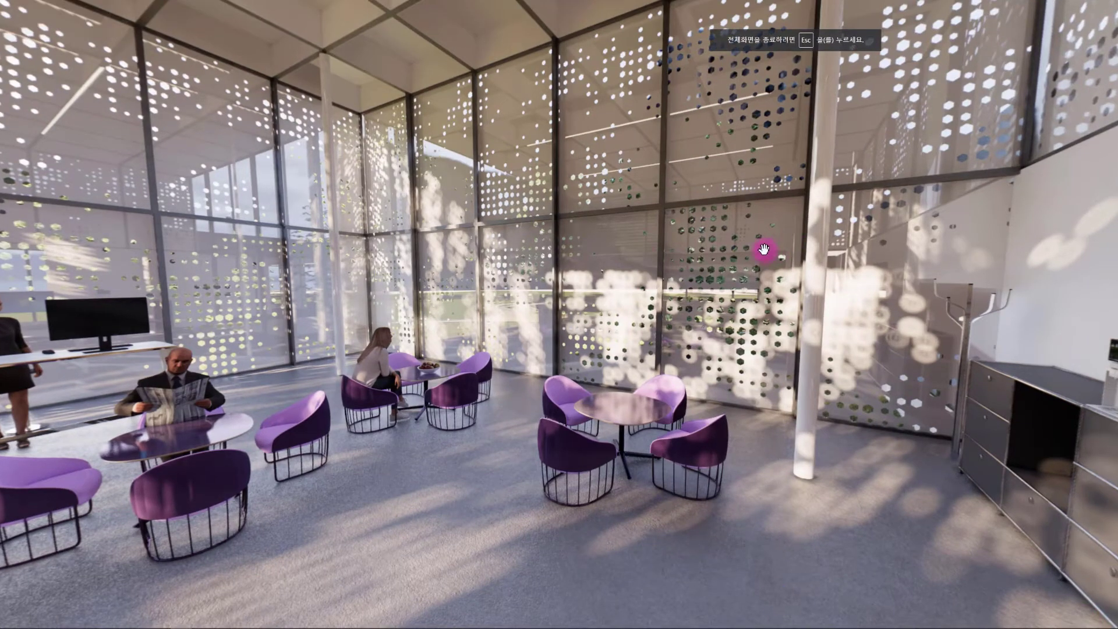
{"action": "left_click_drag", "start_coordinate": [764, 249], "coordinate": [896, 404]}
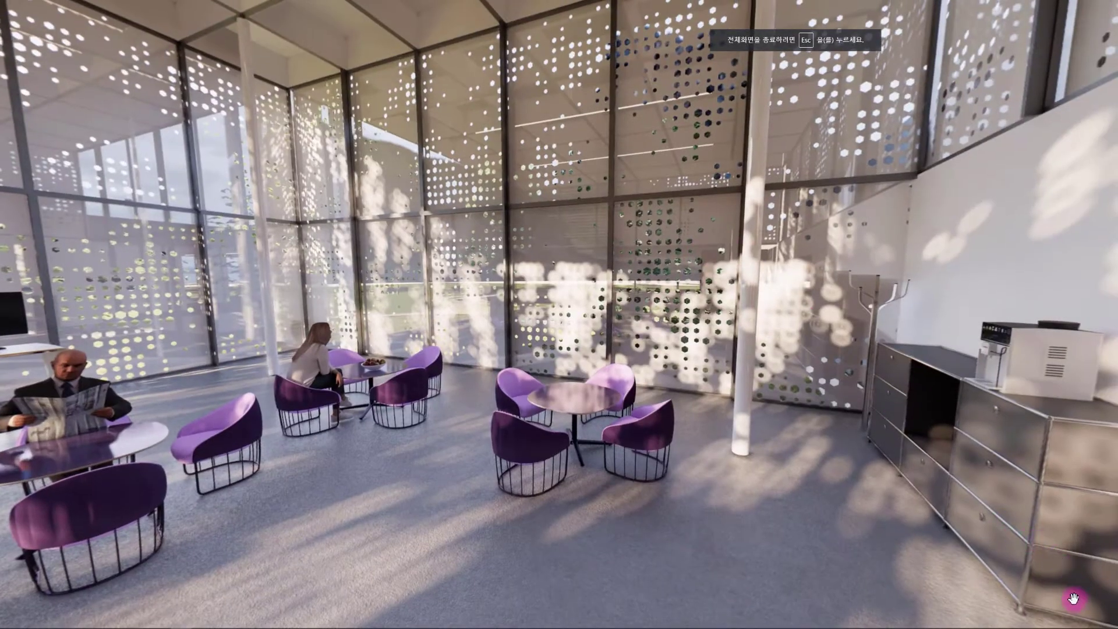
{"action": "key", "text": "Escape"}
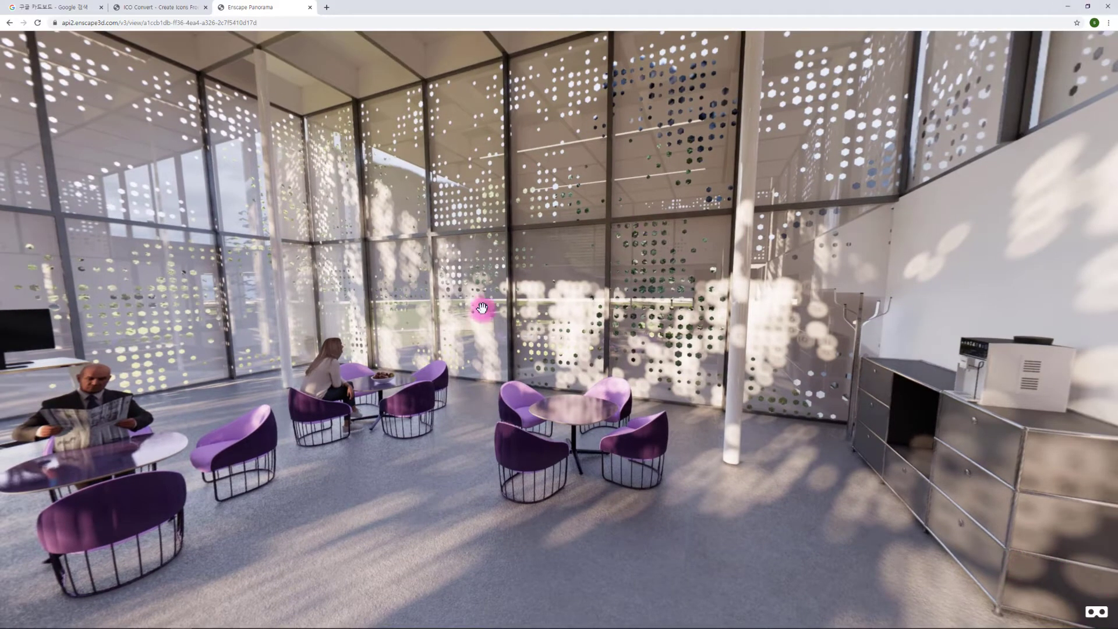
{"action": "left_click_drag", "start_coordinate": [482, 308], "coordinate": [556, 342]}
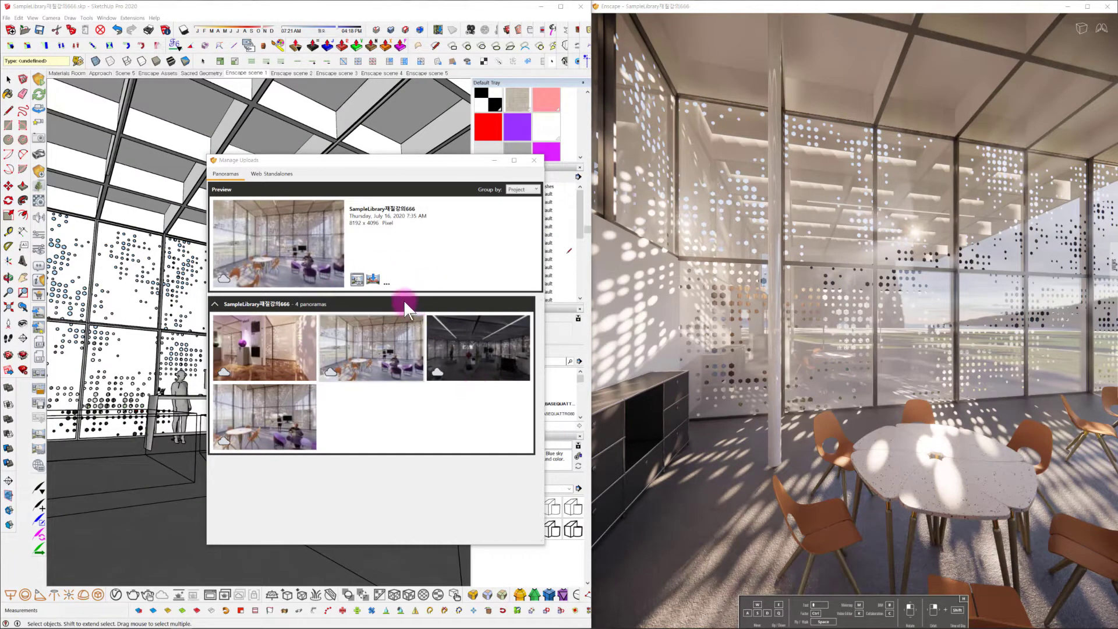
Step: Copy the panorama's QR code and save it as a PNG file in the 0714 folder
{"action": "left_click", "coordinate": [387, 283]}
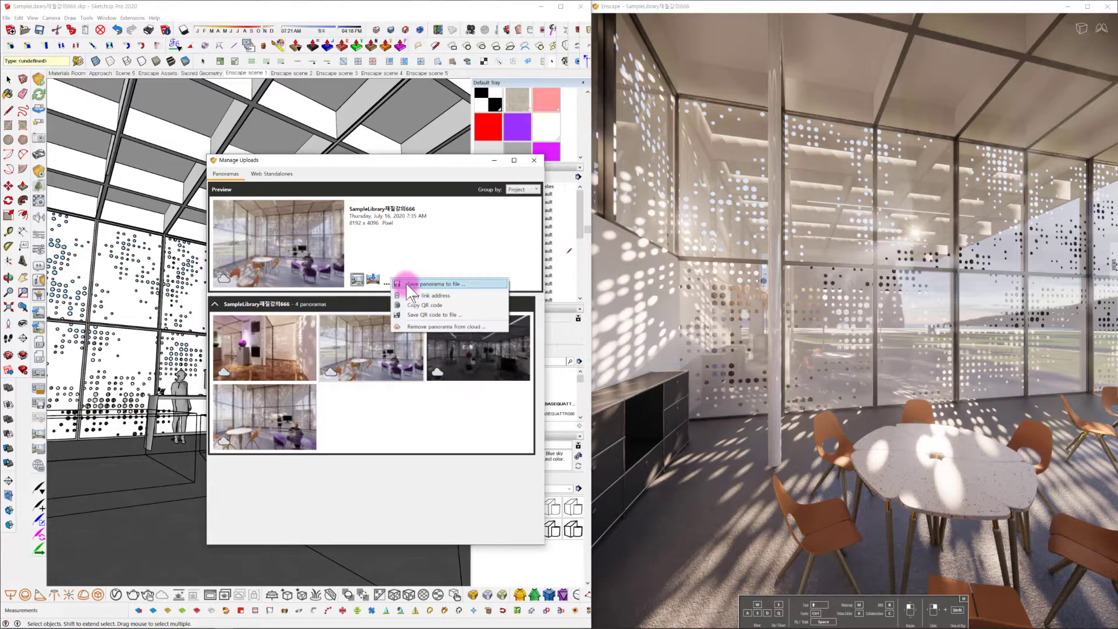
{"action": "left_click", "coordinate": [438, 307]}
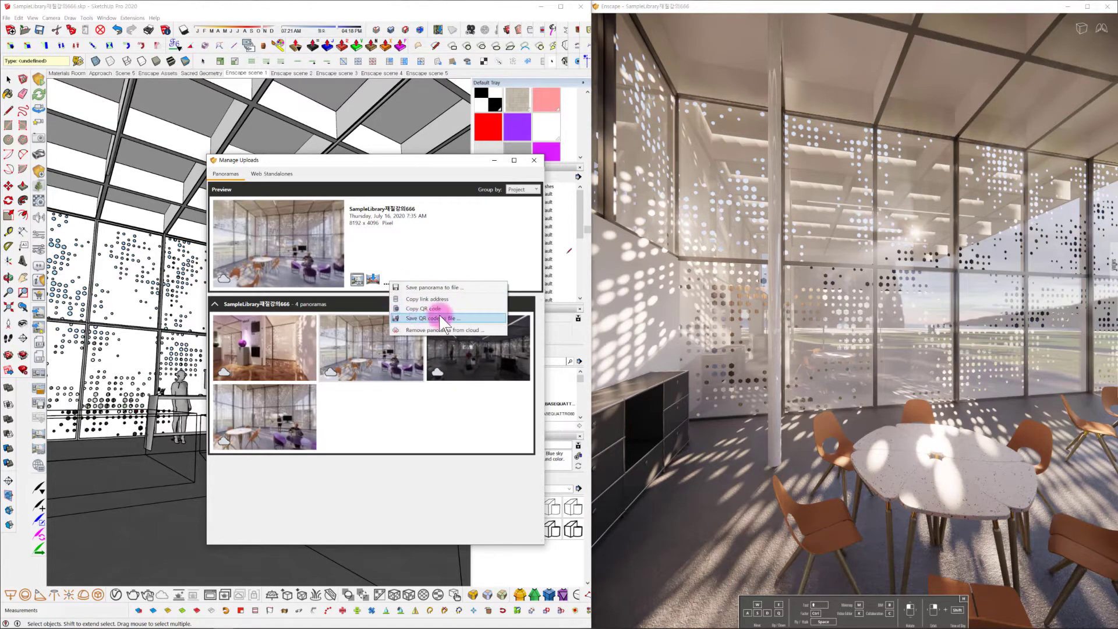
{"action": "left_click", "coordinate": [429, 319]}
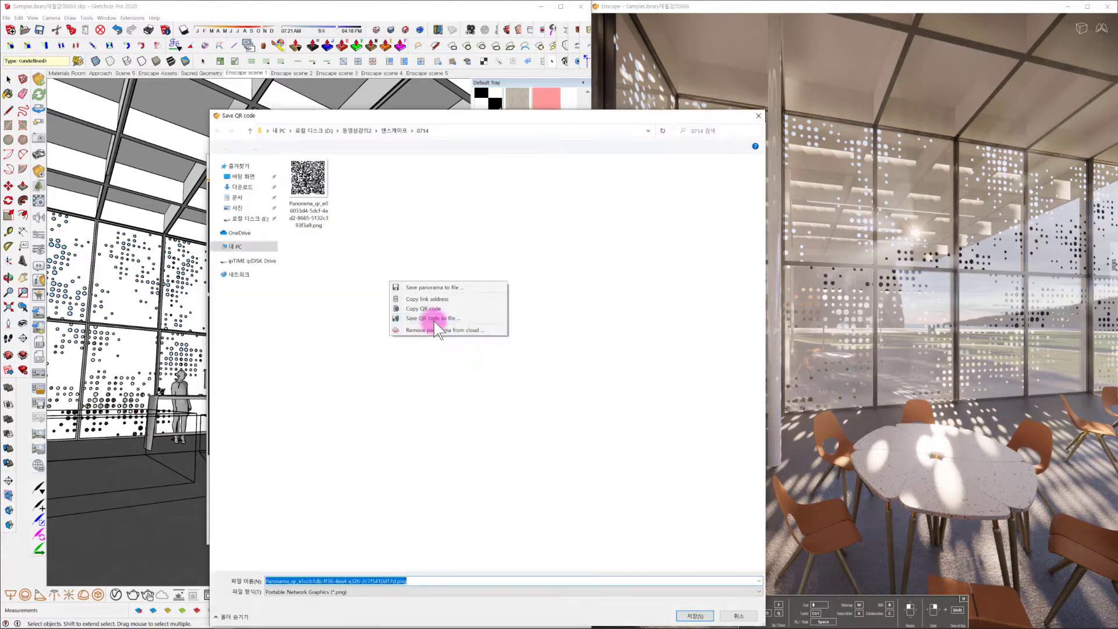
{"action": "left_click", "coordinate": [695, 616]}
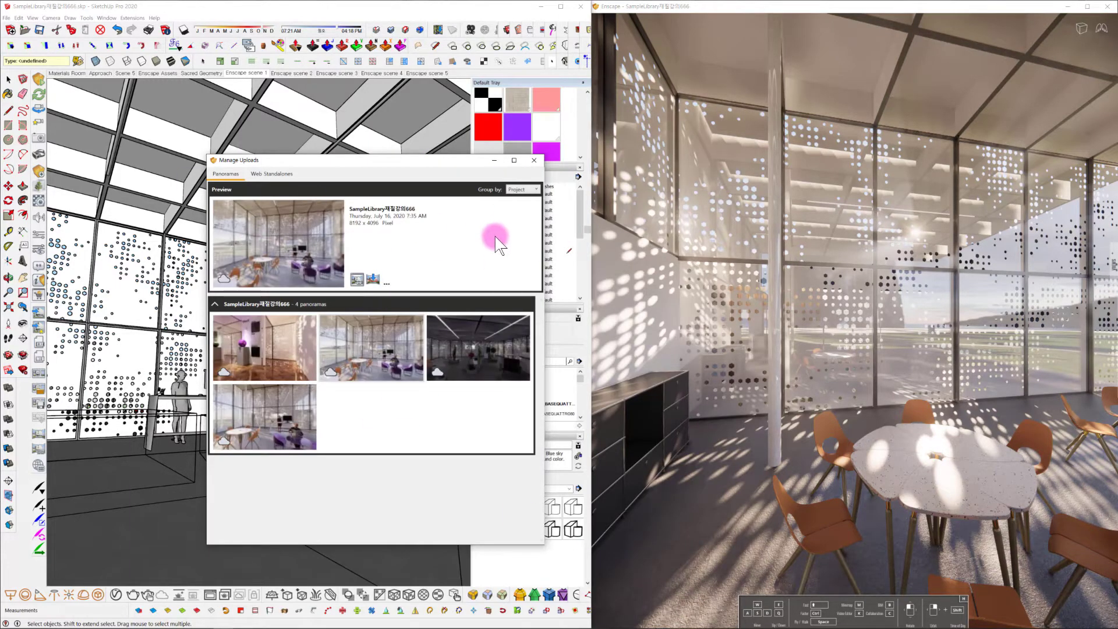
Step: View a saved panorama QR code image enlarged to 700% in ACDSee Quick View and close the viewer
{"action": "left_click", "coordinate": [387, 282]}
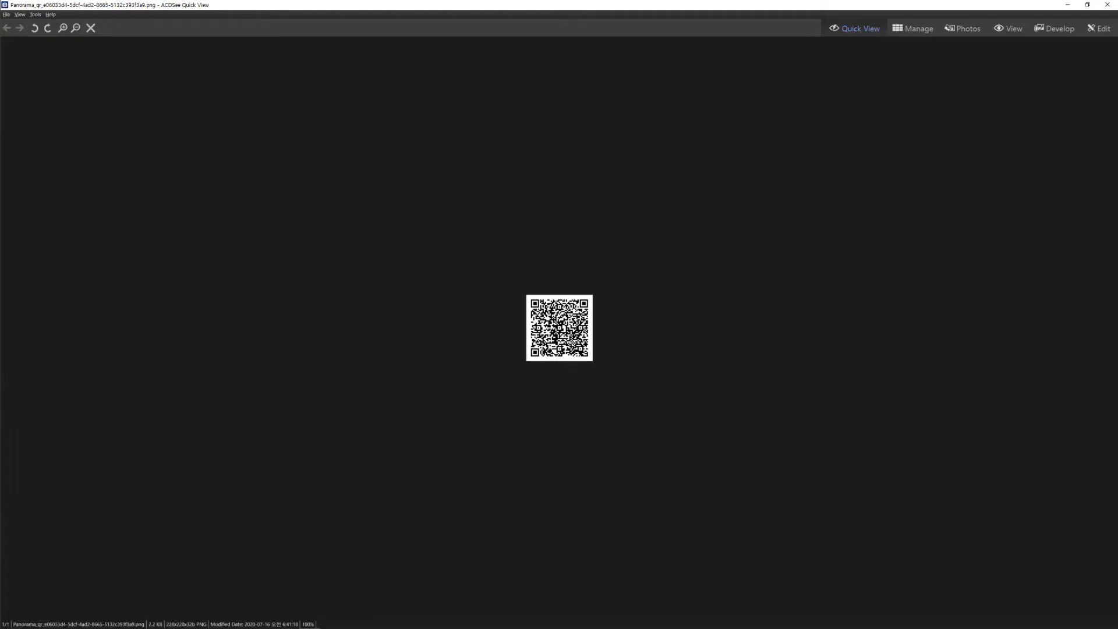
{"action": "left_click", "coordinate": [650, 229]}
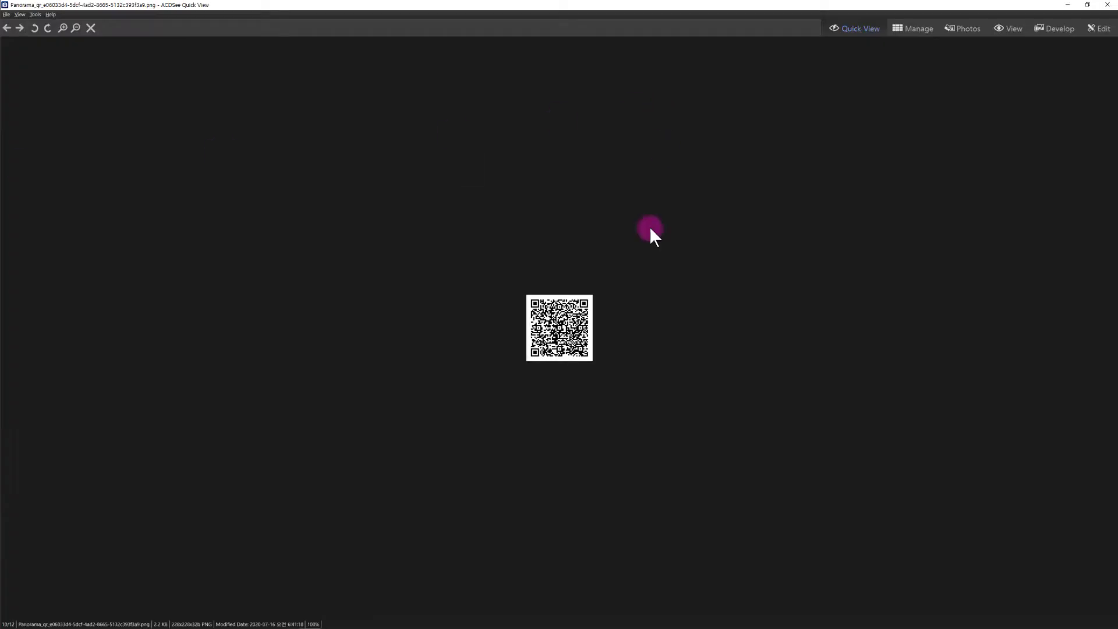
{"action": "scroll", "coordinate": [575, 312], "scroll_direction": "up", "scroll_amount": 5}
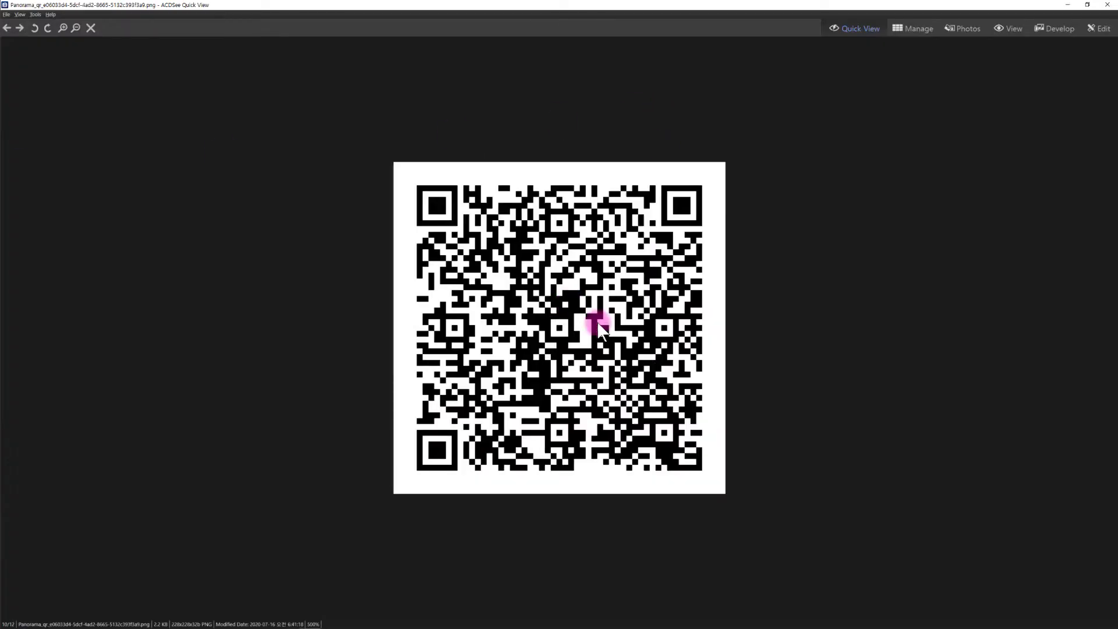
{"action": "scroll", "coordinate": [578, 393], "scroll_direction": "up", "scroll_amount": 2}
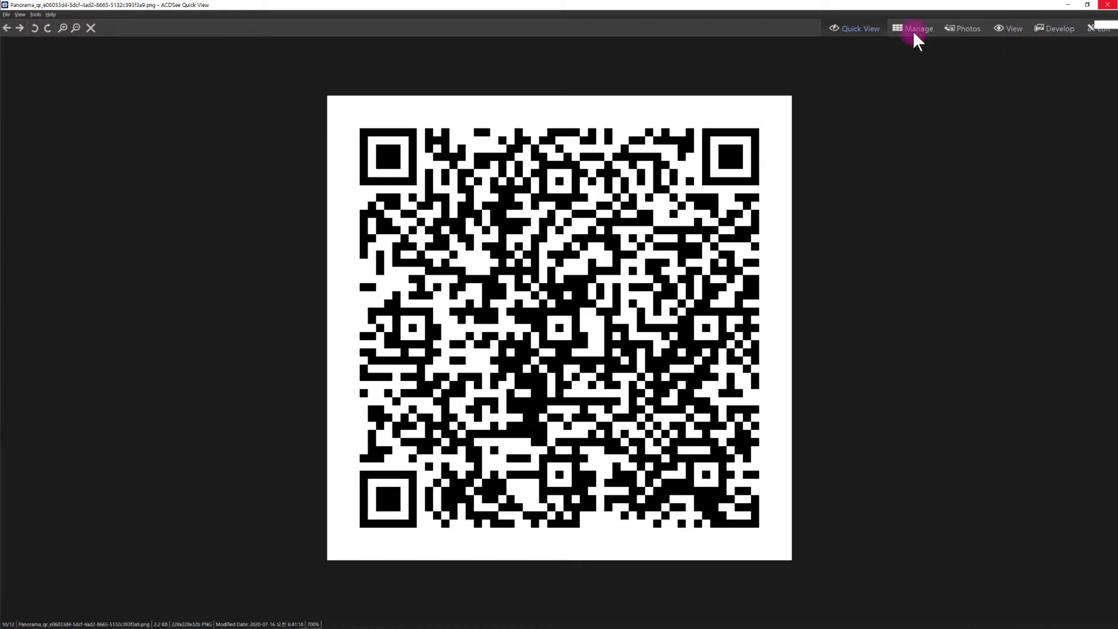
{"action": "left_click", "coordinate": [1108, 5]}
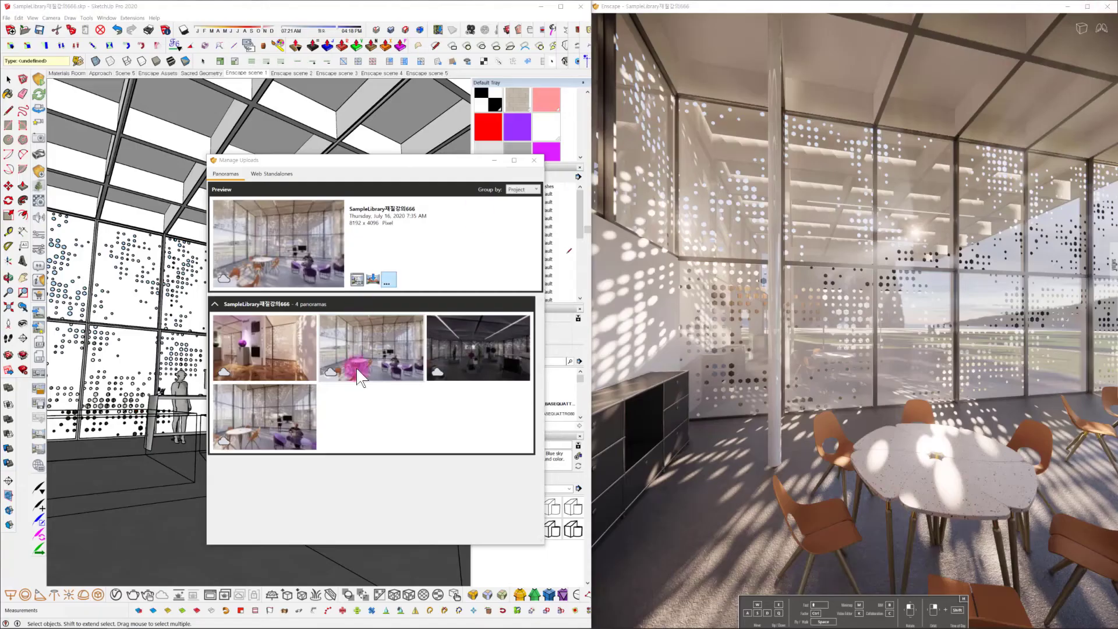
Step: Switch to the panorama demonstration video in GOM Player and reposition its window over the Manage Uploads dialog
{"action": "left_click", "coordinate": [388, 283]}
{"action": "left_click_drag", "start_coordinate": [599, 155], "coordinate": [575, 123]}
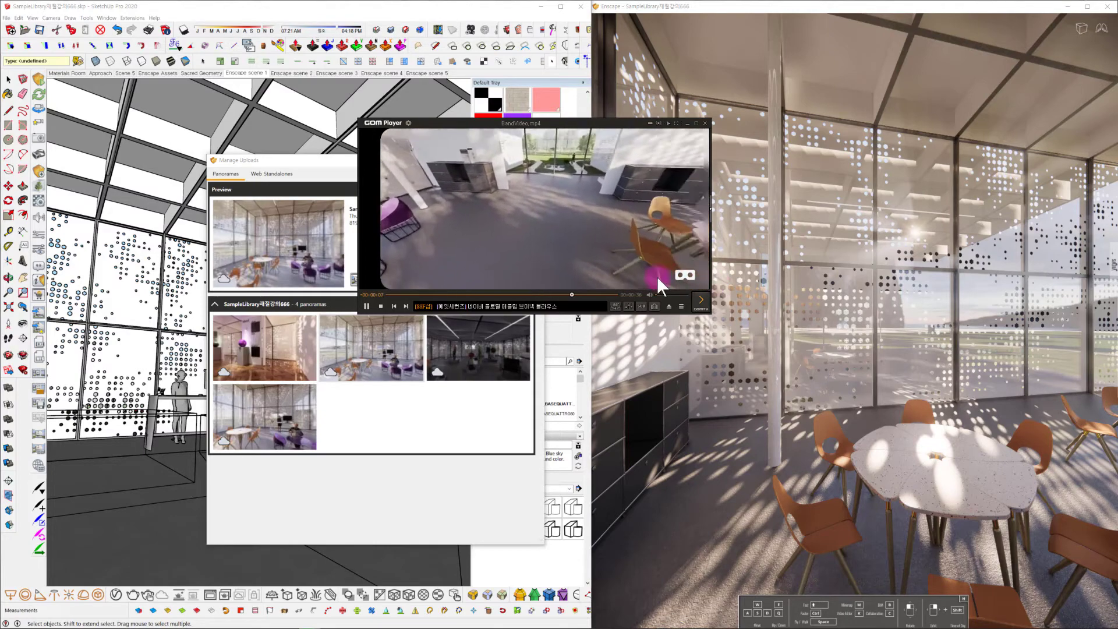
Step: Move the demonstration video player's window aside and close the player
{"action": "left_click_drag", "start_coordinate": [657, 276], "coordinate": [622, 170]}
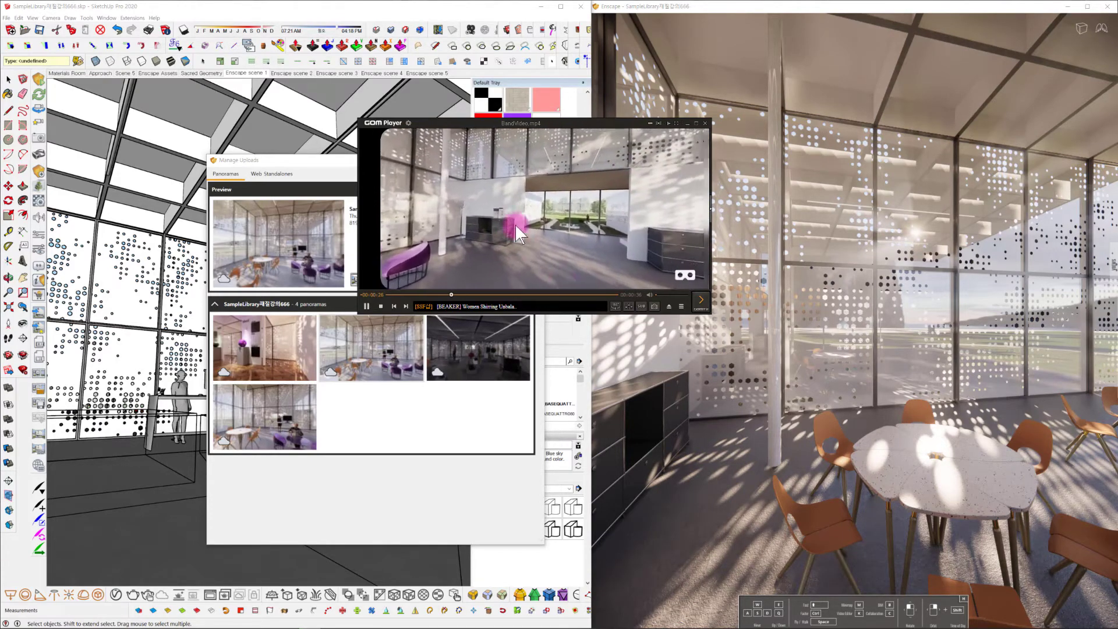
{"action": "left_click_drag", "start_coordinate": [558, 124], "coordinate": [471, 128]}
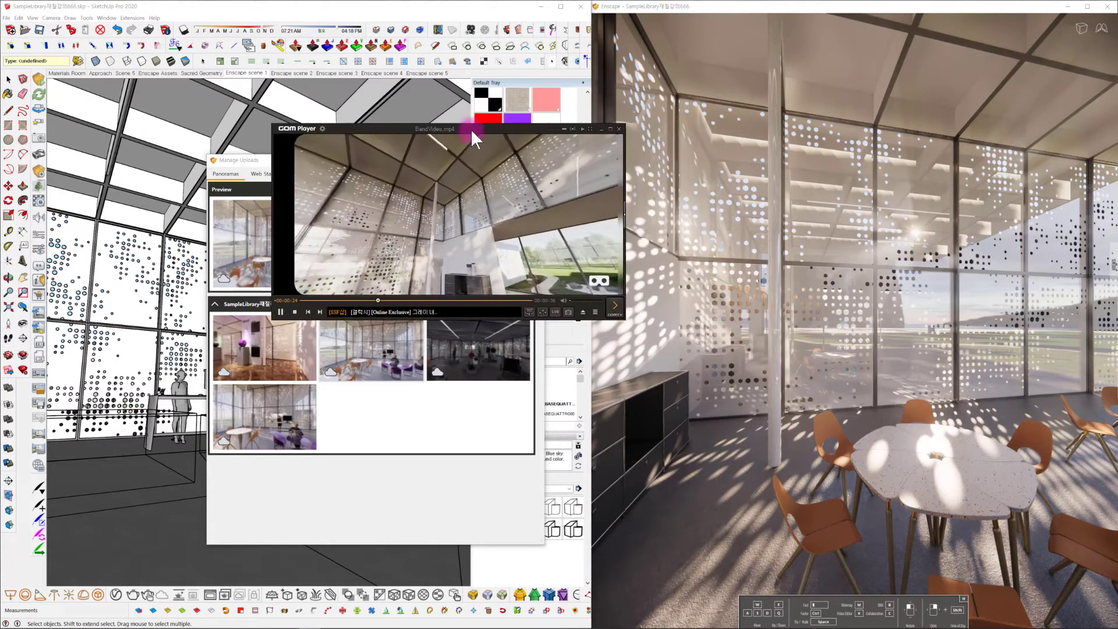
{"action": "left_click", "coordinate": [619, 129]}
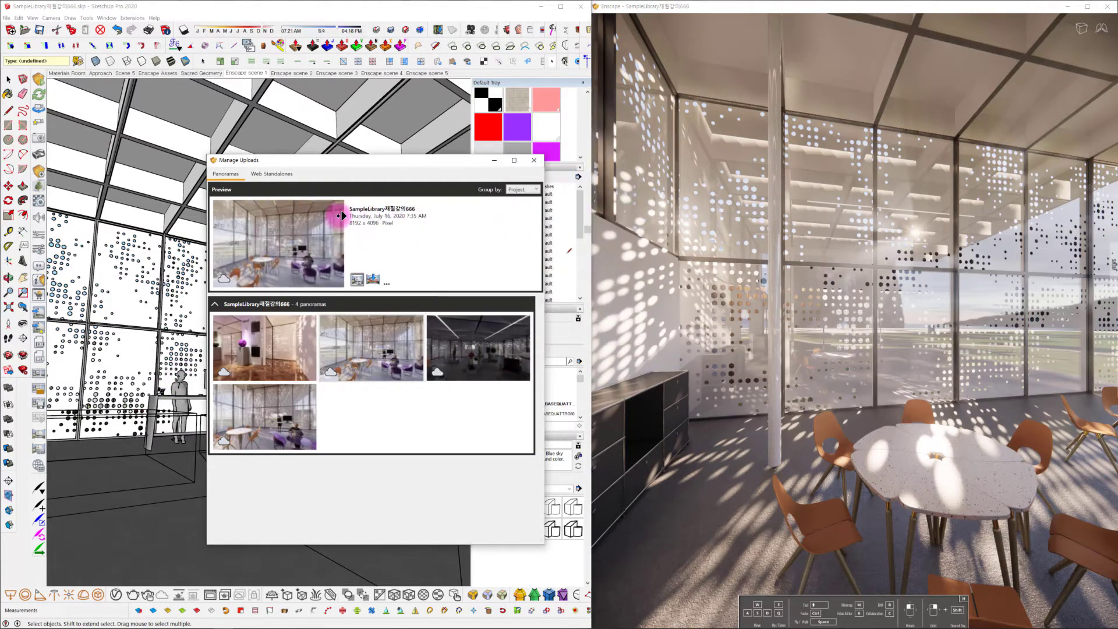
Step: Select the dark night-time panorama in Manage Uploads and remove it from the cloud
{"action": "left_click", "coordinate": [389, 282]}
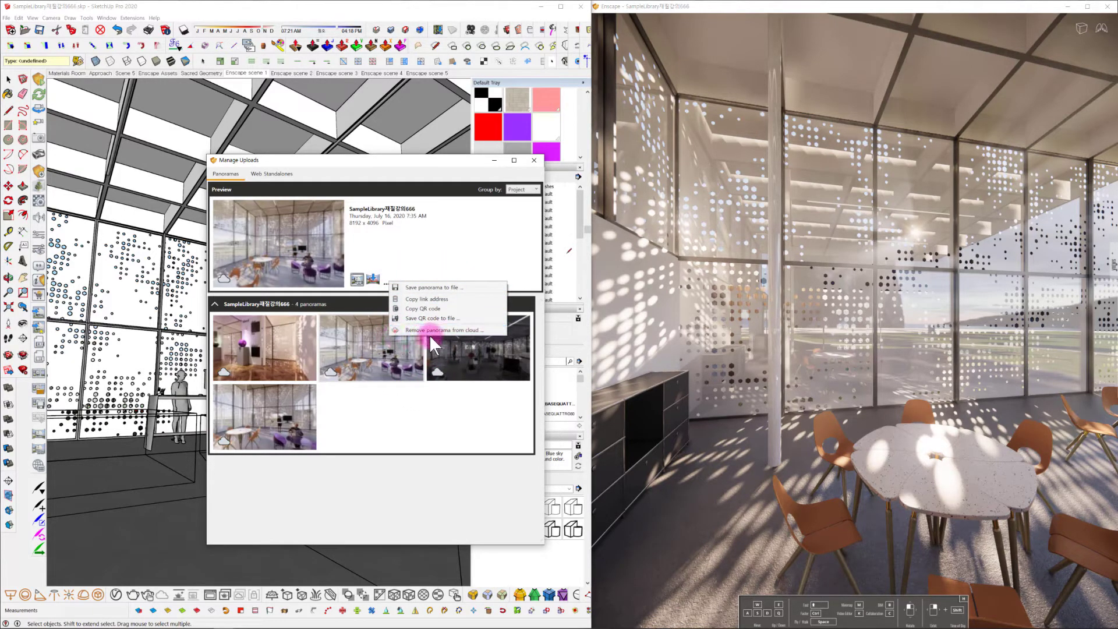
{"action": "left_click", "coordinate": [477, 384]}
{"action": "left_click", "coordinate": [390, 284]}
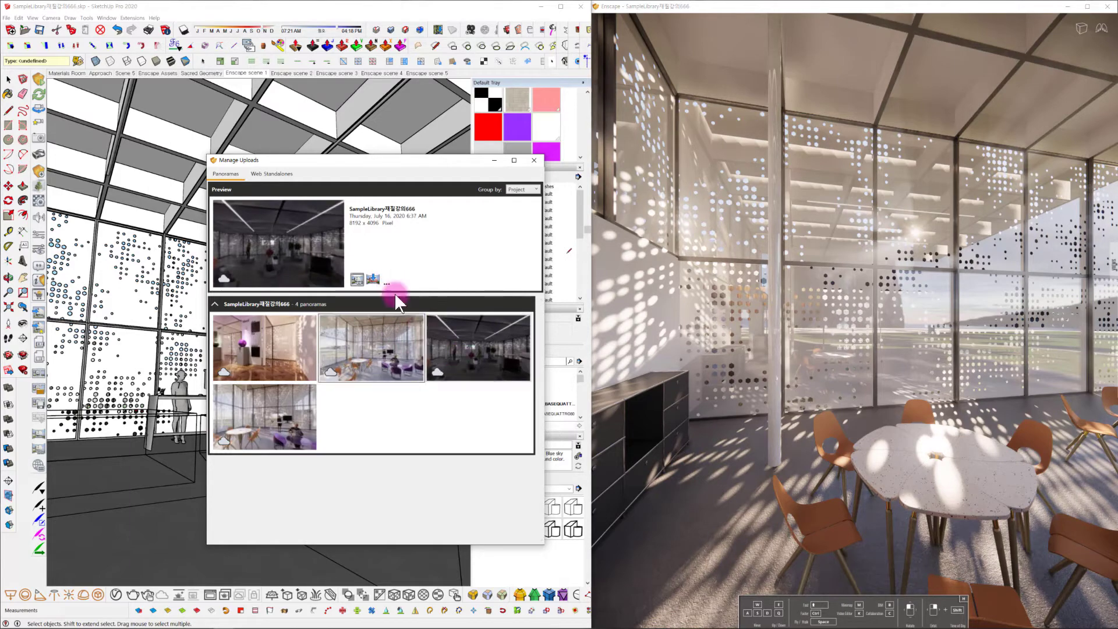
{"action": "left_click", "coordinate": [386, 282]}
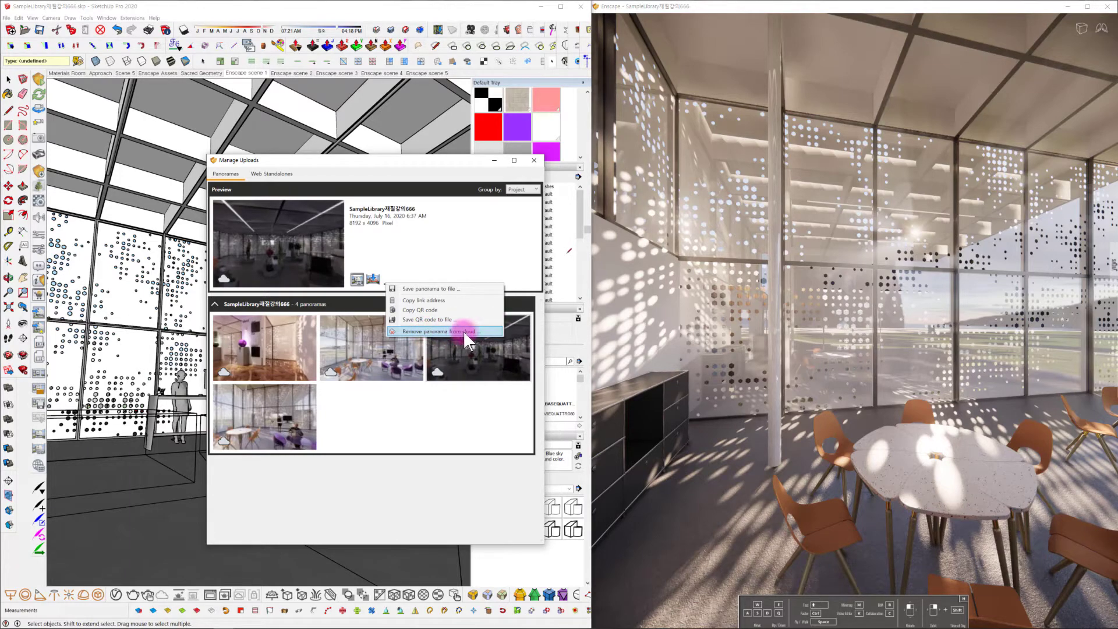
{"action": "left_click", "coordinate": [466, 331]}
{"action": "left_click", "coordinate": [389, 362]}
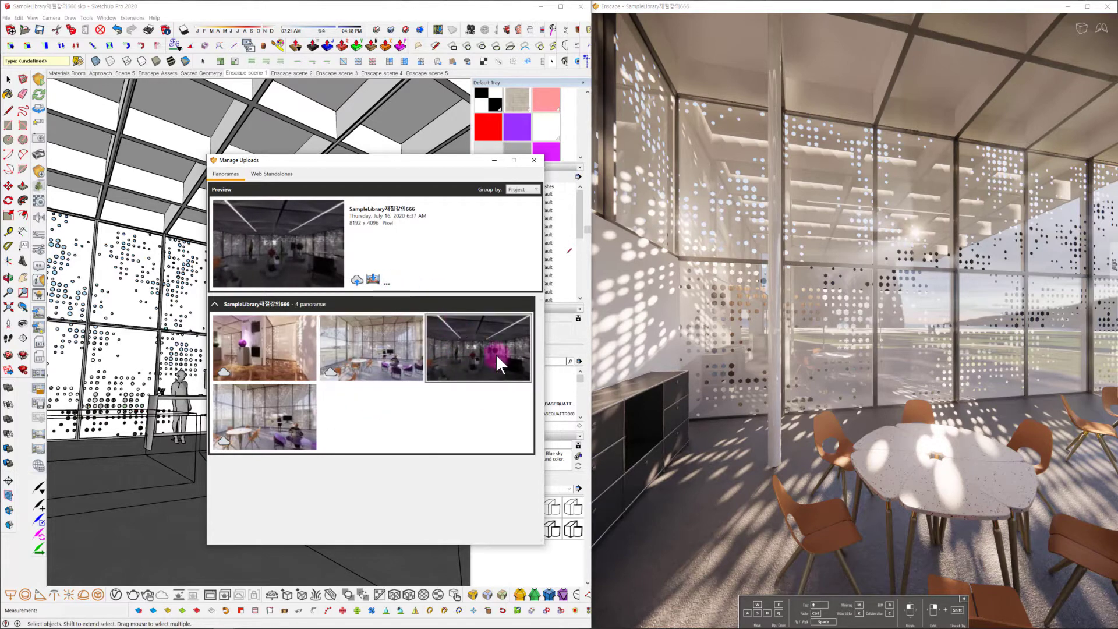
Step: Delete the dark night-time panorama from the Manage Uploads list, leaving the Save Panorama dialog without saving
{"action": "double_click", "coordinate": [456, 358]}
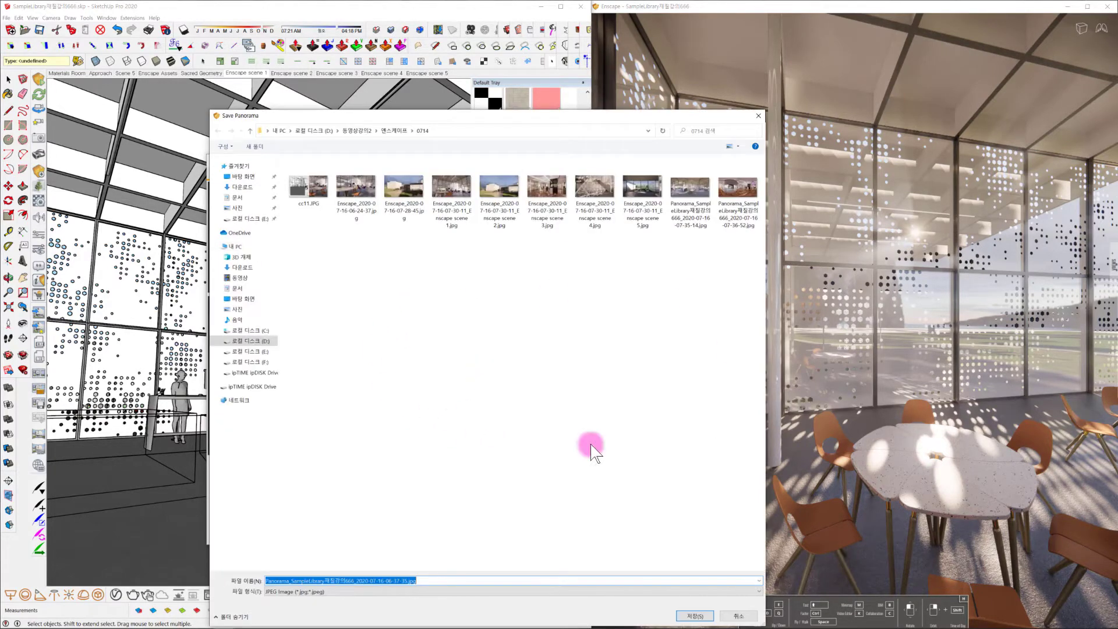
{"action": "left_click", "coordinate": [758, 115]}
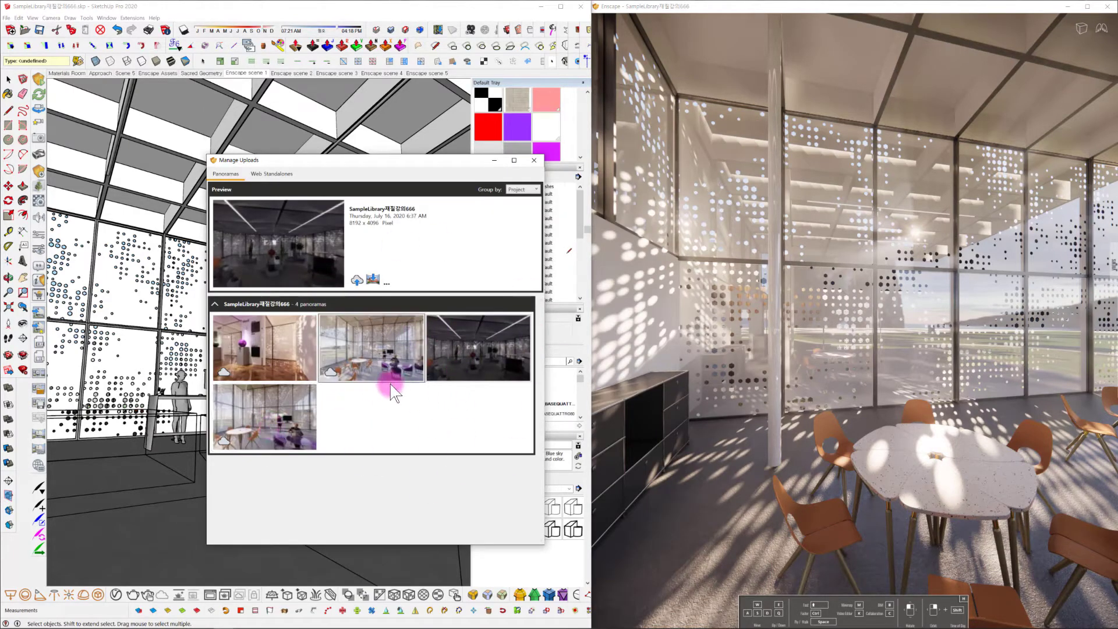
{"action": "left_click", "coordinate": [388, 280]}
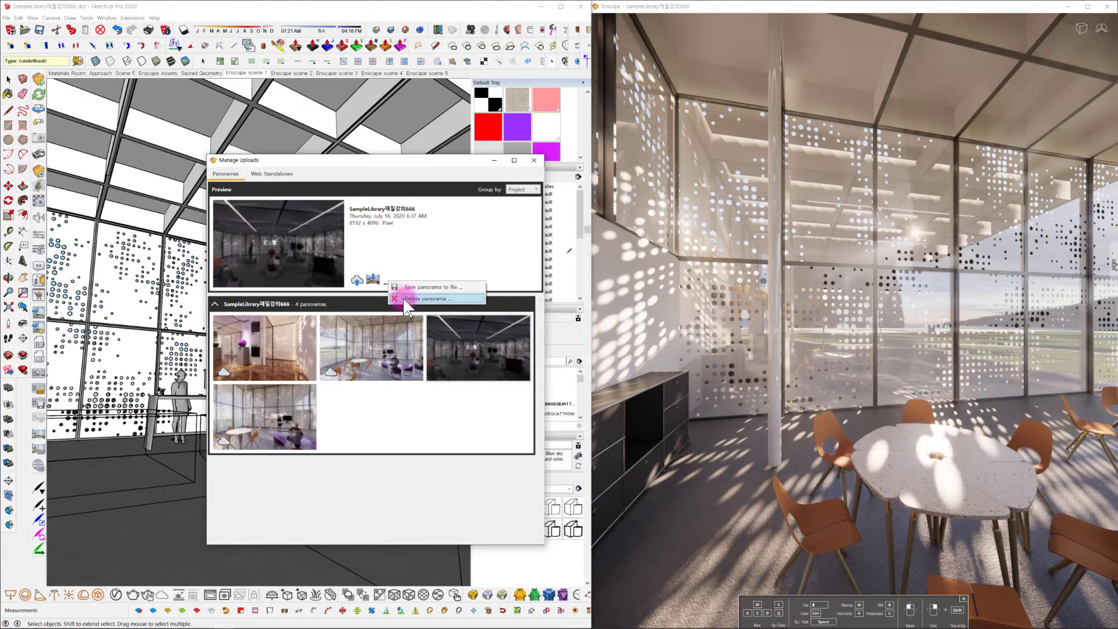
{"action": "left_click", "coordinate": [419, 299]}
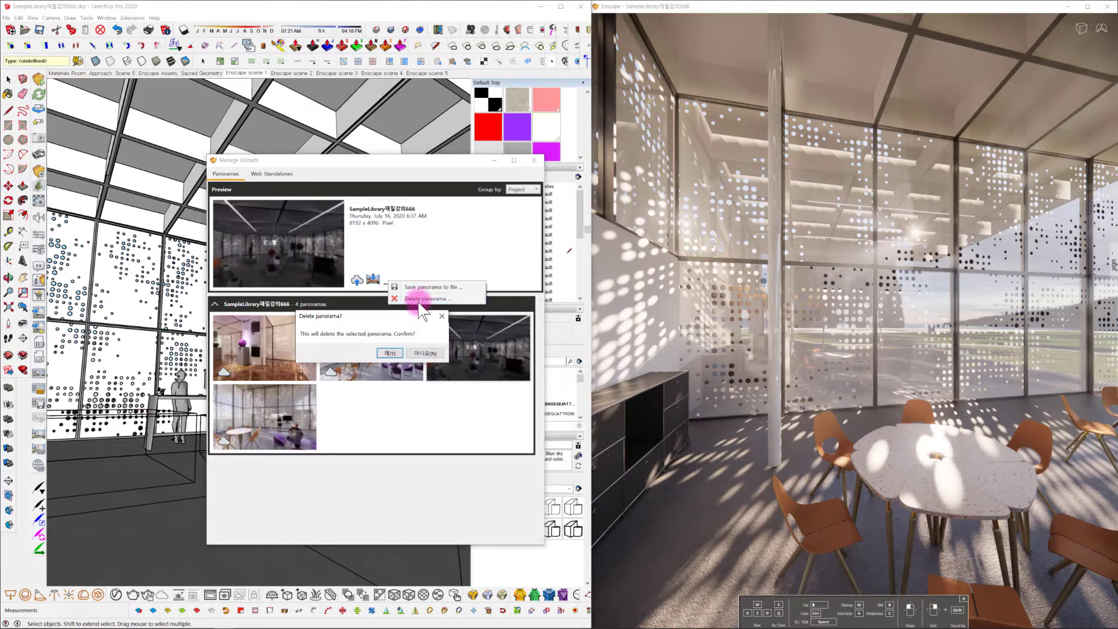
{"action": "left_click", "coordinate": [390, 353]}
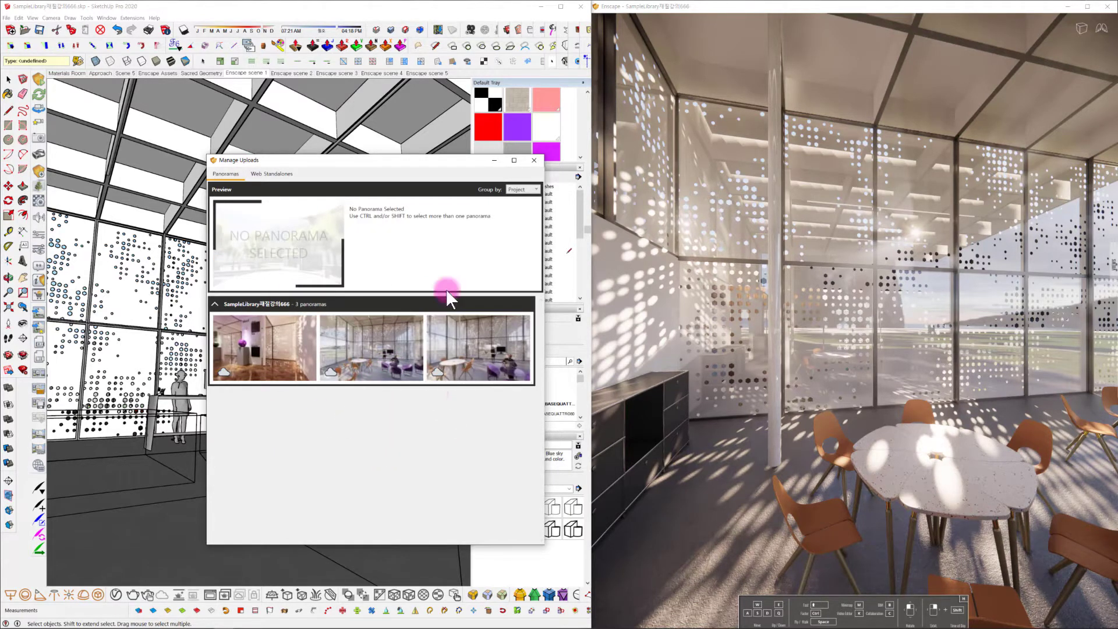
Step: Look at the panorama grouping options and close the Manage Uploads dialog
{"action": "left_click", "coordinate": [523, 189]}
{"action": "left_click", "coordinate": [520, 199]}
{"action": "left_click", "coordinate": [534, 162]}
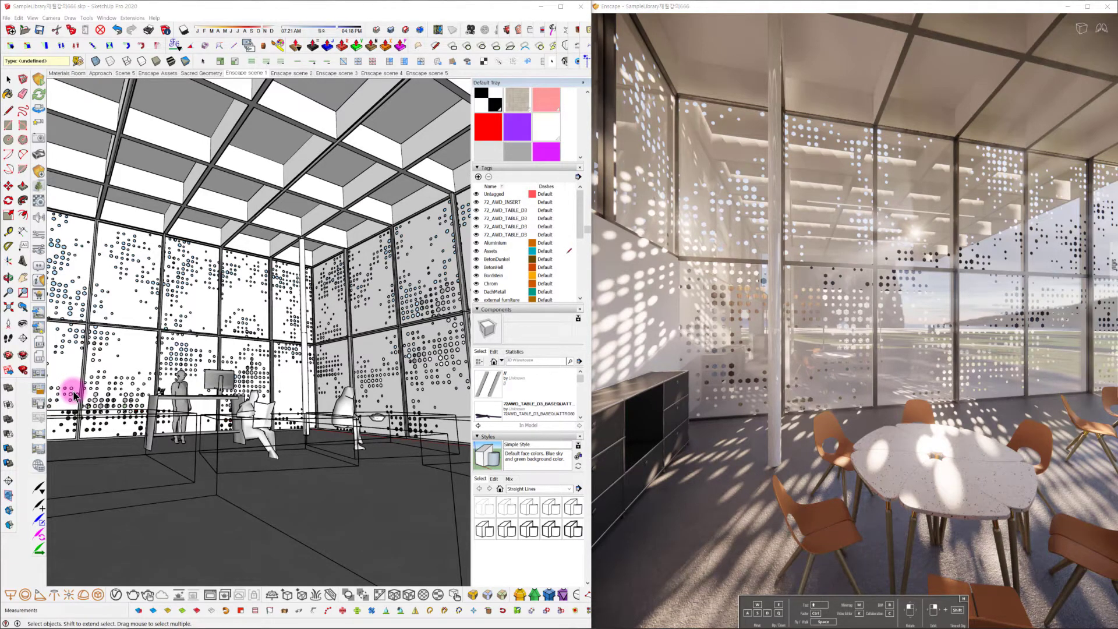
Step: Synchronize the Enscape view with the SketchUp camera, reframe the seating area, and open and cancel Create CAD View
{"action": "mouse_move", "coordinate": [369, 462]}
{"action": "middle_mouse_down"}
{"action": "mouse_move", "coordinate": [387, 467]}
{"action": "mouse_move", "coordinate": [357, 456]}
{"action": "middle_mouse_up"}
{"action": "left_click", "coordinate": [39, 110]}
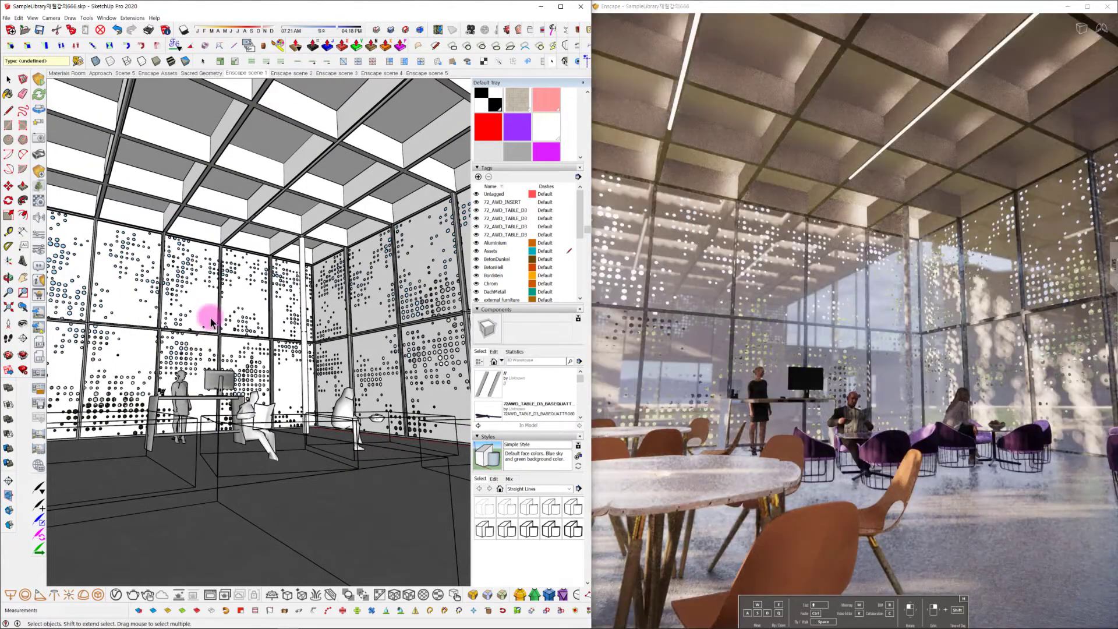
{"action": "mouse_move", "coordinate": [221, 385]}
{"action": "middle_mouse_down"}
{"action": "mouse_move", "coordinate": [227, 400]}
{"action": "mouse_move", "coordinate": [217, 396]}
{"action": "mouse_move", "coordinate": [250, 411]}
{"action": "mouse_move", "coordinate": [256, 338]}
{"action": "mouse_move", "coordinate": [257, 392]}
{"action": "mouse_move", "coordinate": [220, 400]}
{"action": "mouse_move", "coordinate": [252, 387]}
{"action": "mouse_move", "coordinate": [249, 407]}
{"action": "mouse_move", "coordinate": [229, 387]}
{"action": "mouse_move", "coordinate": [220, 395]}
{"action": "mouse_move", "coordinate": [251, 417]}
{"action": "middle_mouse_up"}
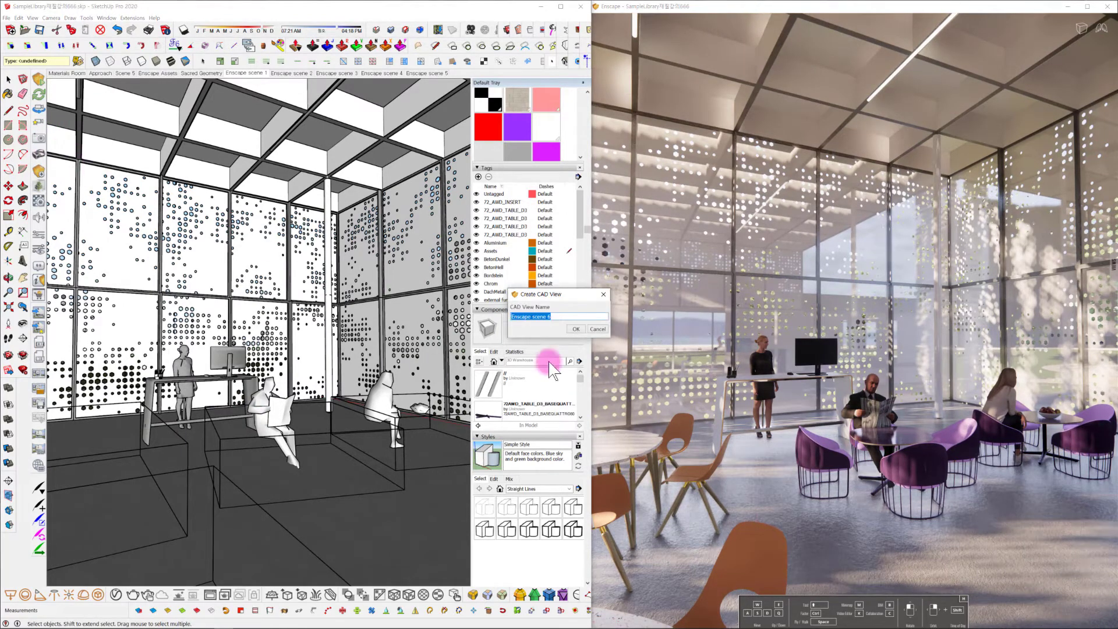
{"action": "left_click", "coordinate": [597, 330]}
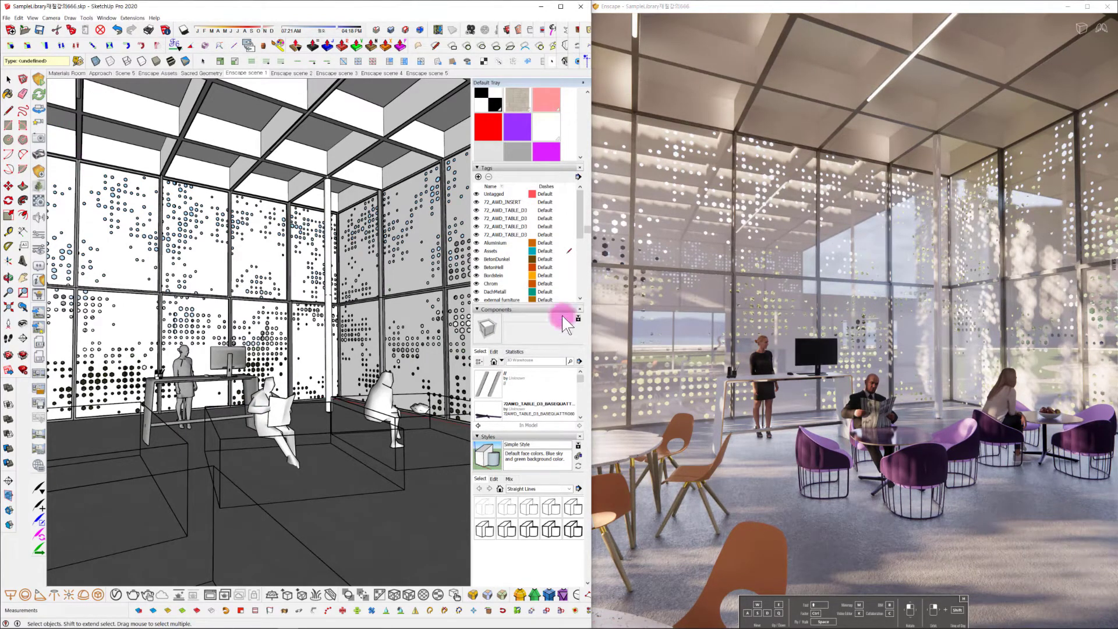
Step: Open the list of saved Enscape views, look over its entries, and close the list
{"action": "left_click", "coordinate": [41, 124]}
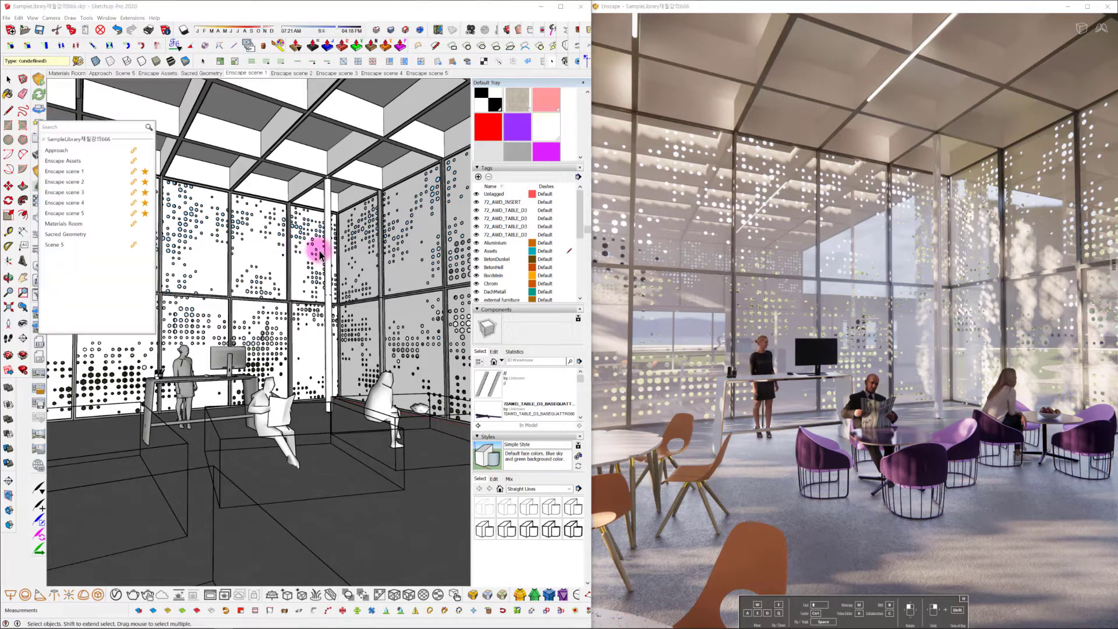
{"action": "left_click", "coordinate": [140, 170]}
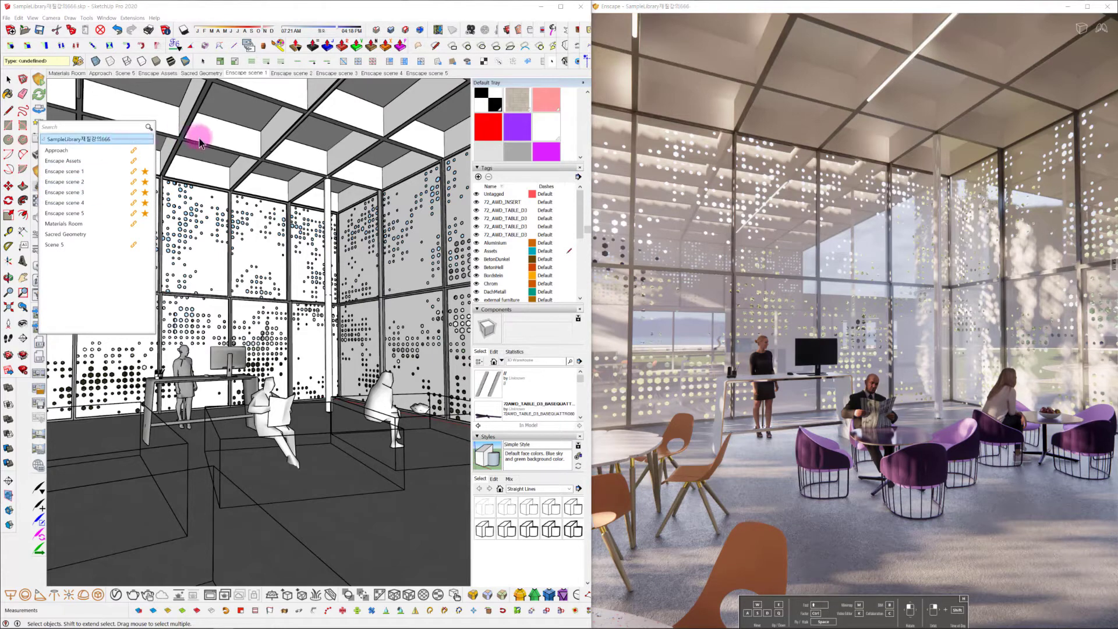
{"action": "left_click", "coordinate": [282, 11]}
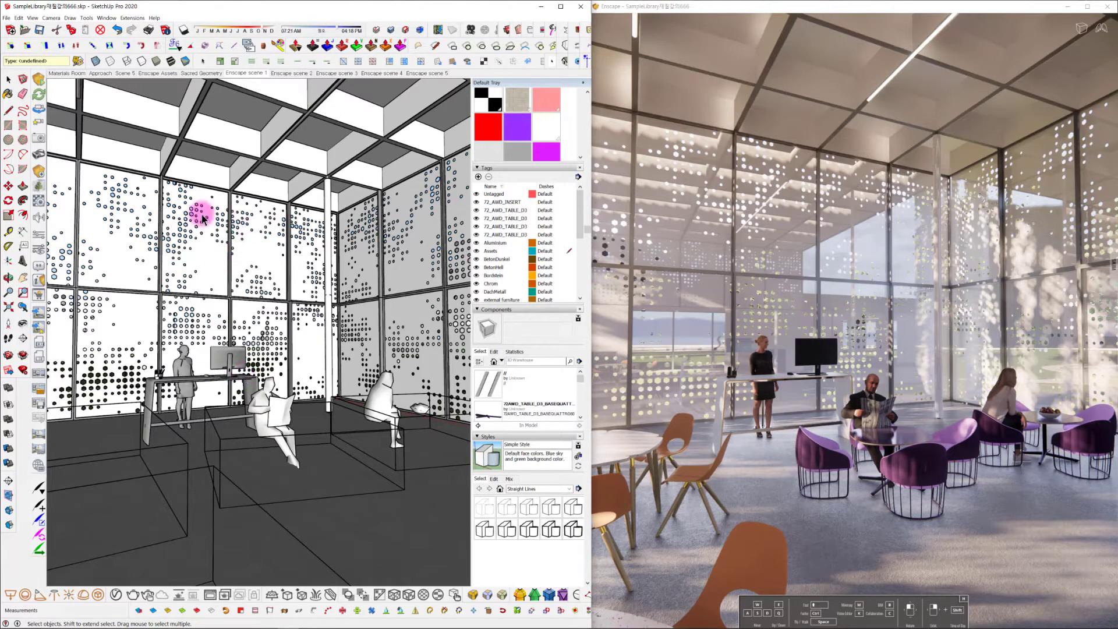
Step: Examine how the Enscape rendering follows the SketchUp camera around the library interior and the purple chairs
{"action": "mouse_move", "coordinate": [278, 413]}
{"action": "middle_mouse_down"}
{"action": "mouse_move", "coordinate": [319, 412]}
{"action": "mouse_move", "coordinate": [297, 437]}
{"action": "mouse_move", "coordinate": [309, 429]}
{"action": "mouse_move", "coordinate": [292, 406]}
{"action": "mouse_move", "coordinate": [365, 407]}
{"action": "mouse_move", "coordinate": [257, 390]}
{"action": "mouse_move", "coordinate": [233, 397]}
{"action": "middle_mouse_up"}
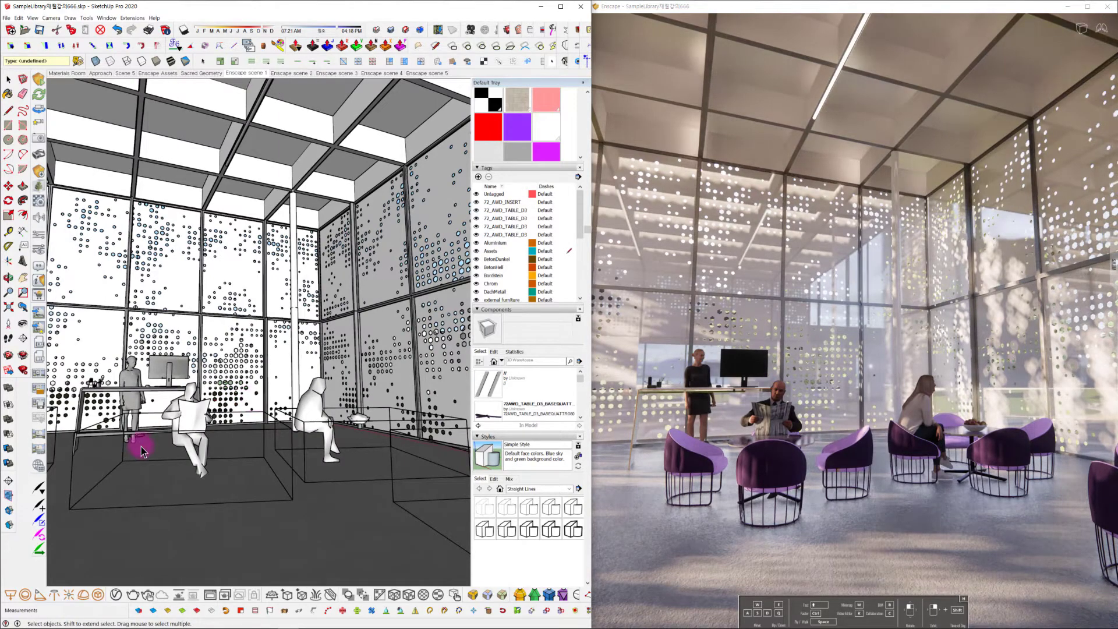
{"action": "scroll", "coordinate": [163, 463], "scroll_direction": "down", "scroll_amount": 3}
{"action": "scroll", "coordinate": [162, 463], "scroll_direction": "down", "scroll_amount": 10}
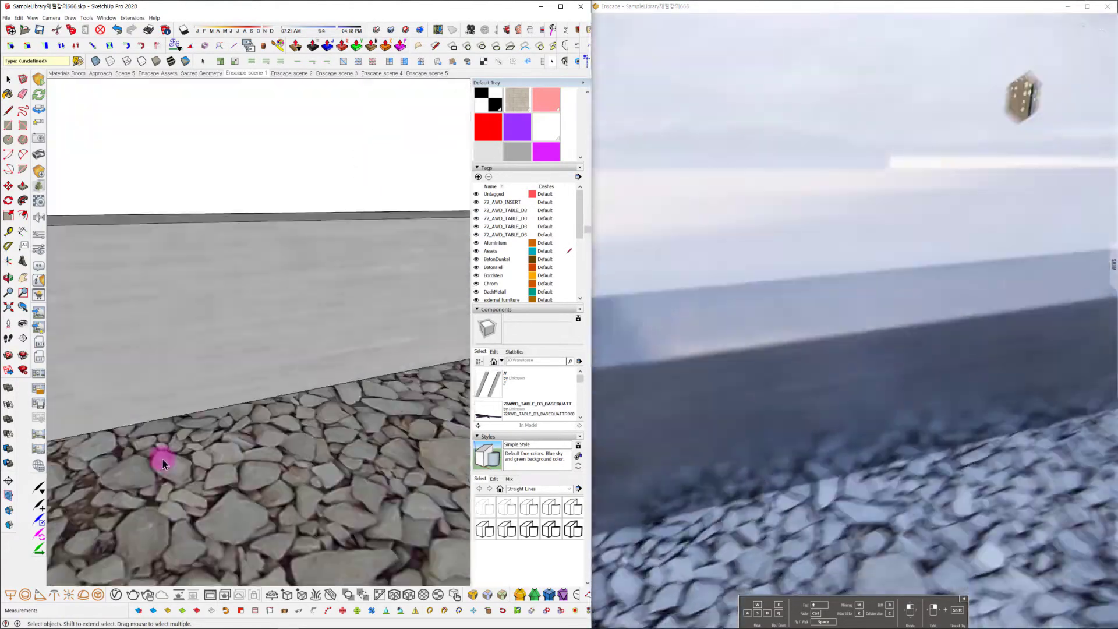
{"action": "scroll", "coordinate": [162, 459], "scroll_direction": "up", "scroll_amount": 10}
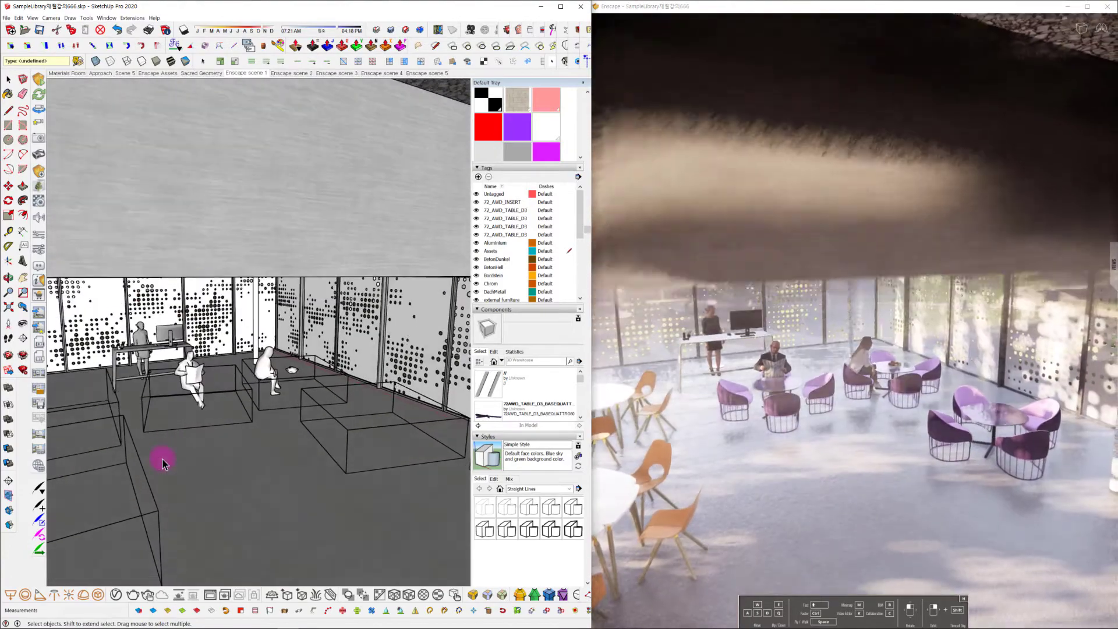
{"action": "scroll", "coordinate": [159, 457], "scroll_direction": "down", "scroll_amount": 5}
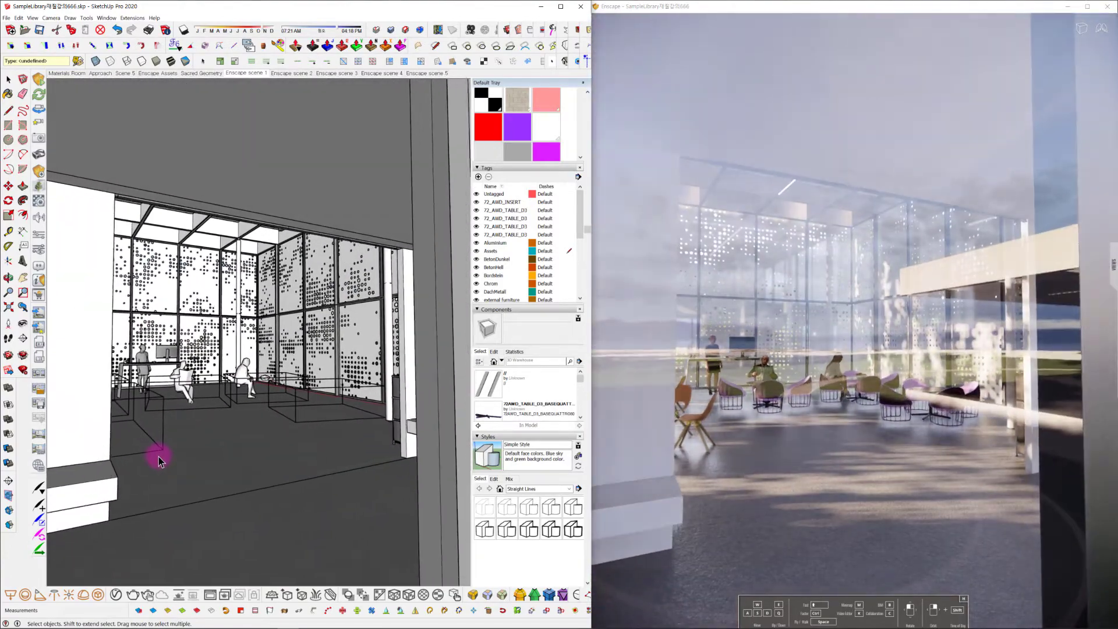
{"action": "scroll", "coordinate": [158, 458], "scroll_direction": "up", "scroll_amount": 8}
{"action": "scroll", "coordinate": [159, 460], "scroll_direction": "up", "scroll_amount": 8}
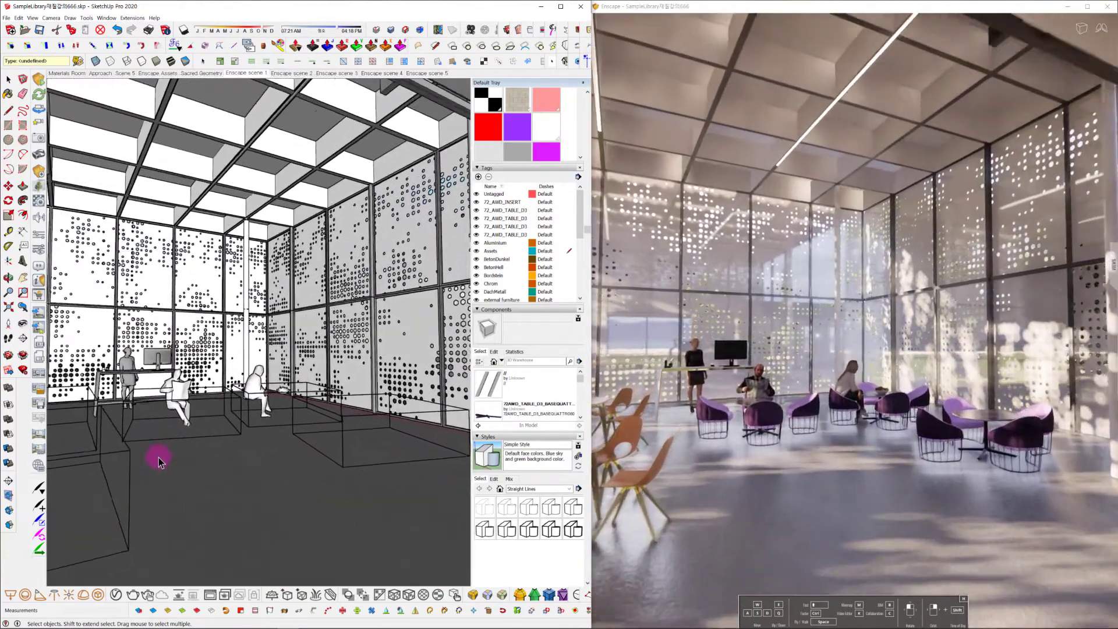
{"action": "scroll", "coordinate": [158, 460], "scroll_direction": "up", "scroll_amount": 4}
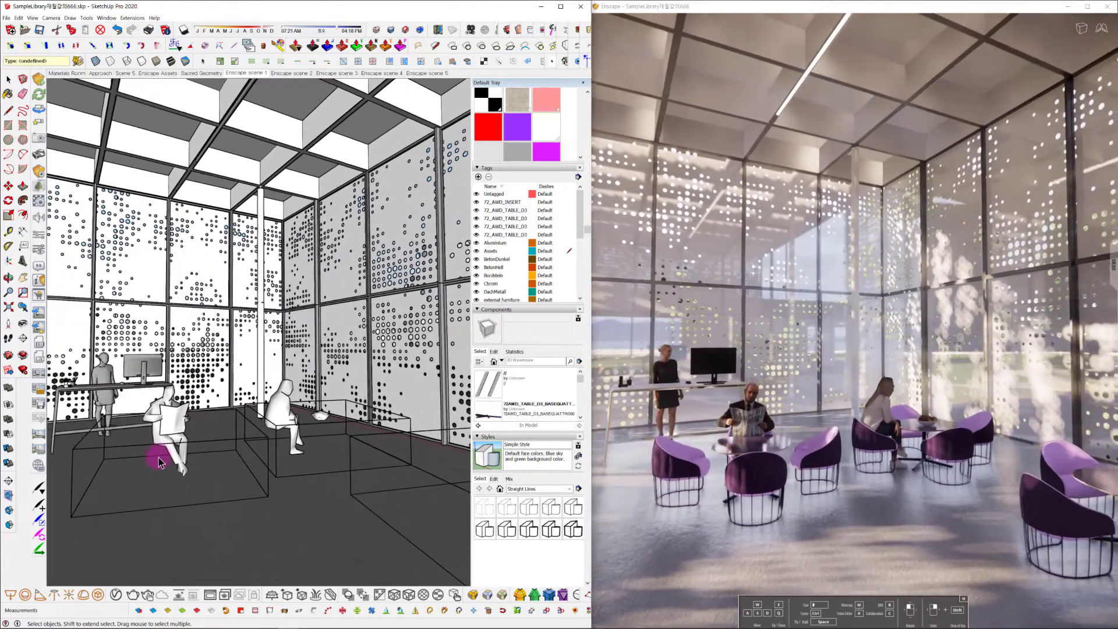
{"action": "scroll", "coordinate": [159, 458], "scroll_direction": "down", "scroll_amount": 2}
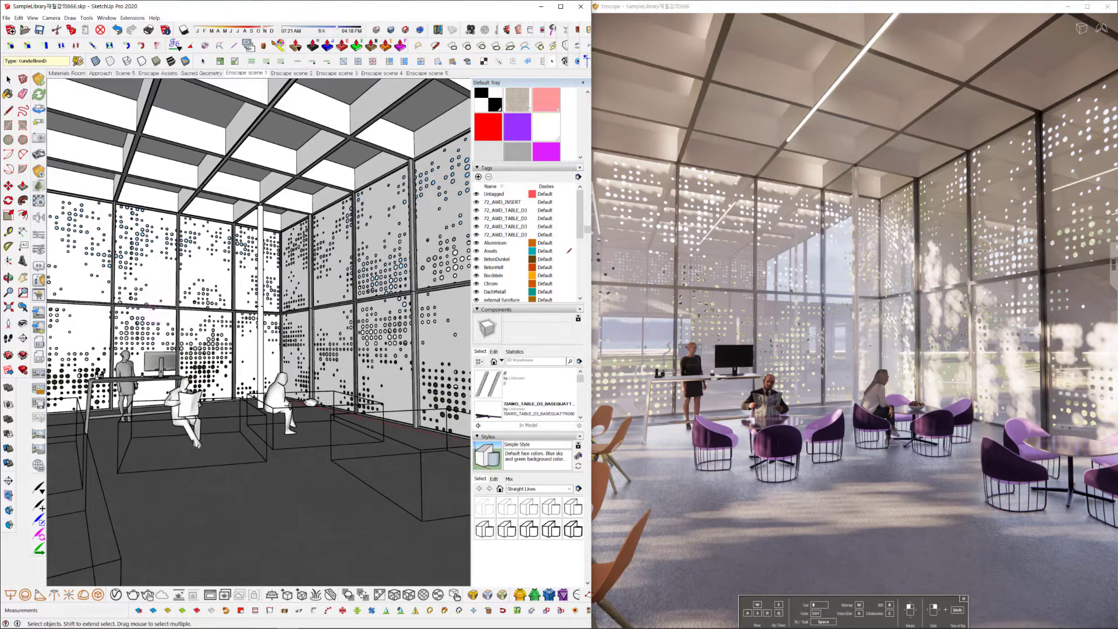
{"action": "scroll", "coordinate": [225, 356], "scroll_direction": "up", "scroll_amount": 4}
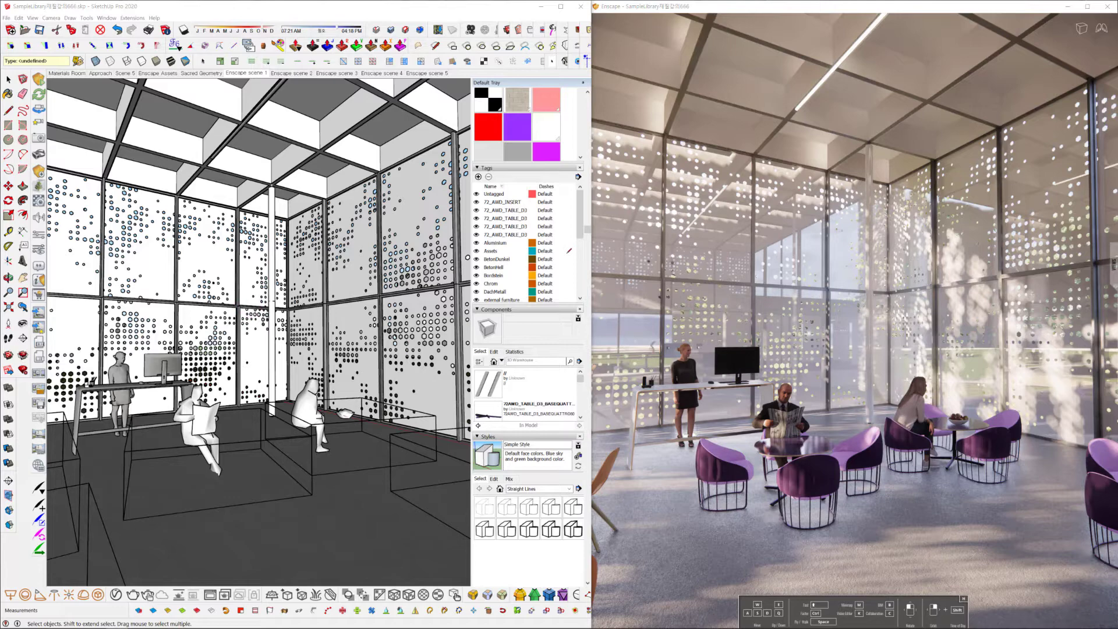
Step: Switch to File Explorer, inspect the SampleLibrary재질강의666.skb backup, open Three_Wise_People.mp3, and minimize the folder window
{"action": "key", "text": "alt+Tab"}
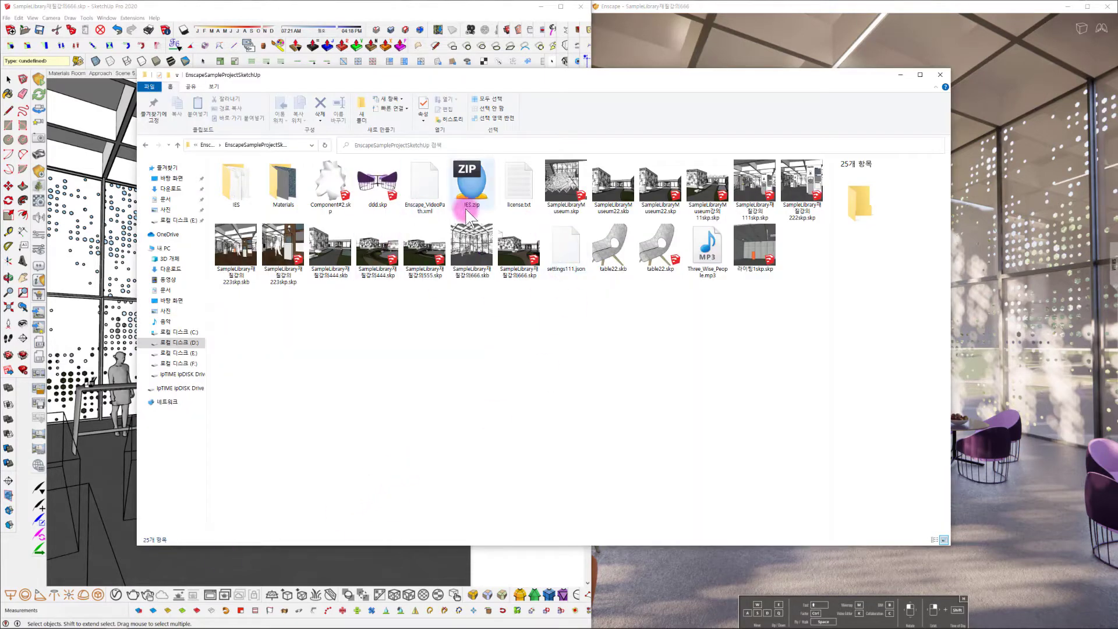
{"action": "left_click", "coordinate": [470, 259]}
{"action": "left_click", "coordinate": [469, 247]}
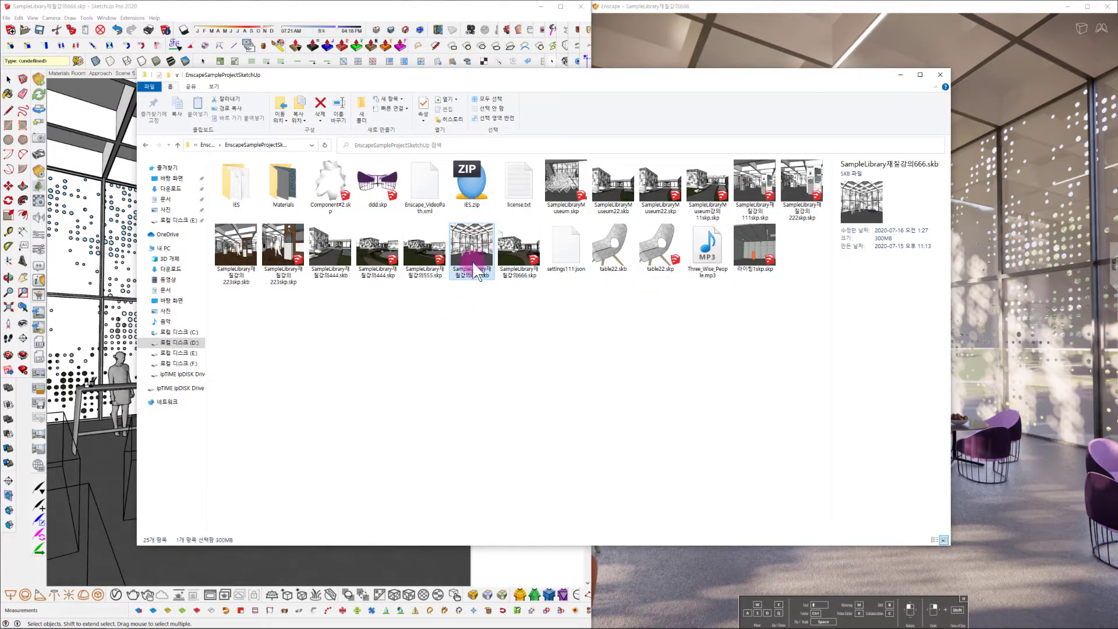
{"action": "left_click", "coordinate": [715, 271]}
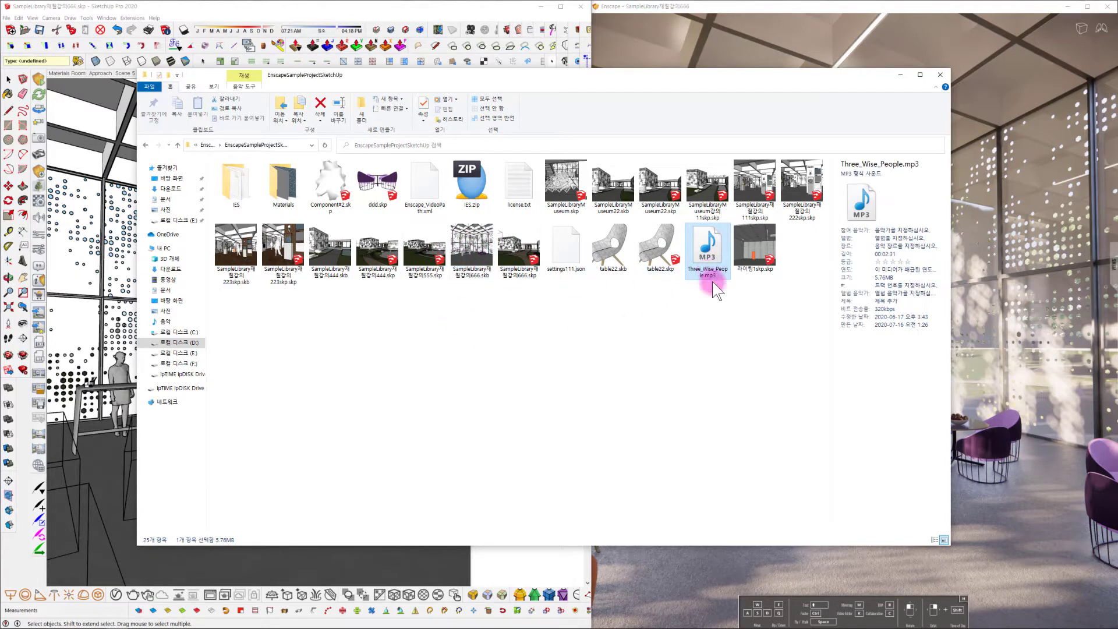
{"action": "double_click", "coordinate": [713, 258]}
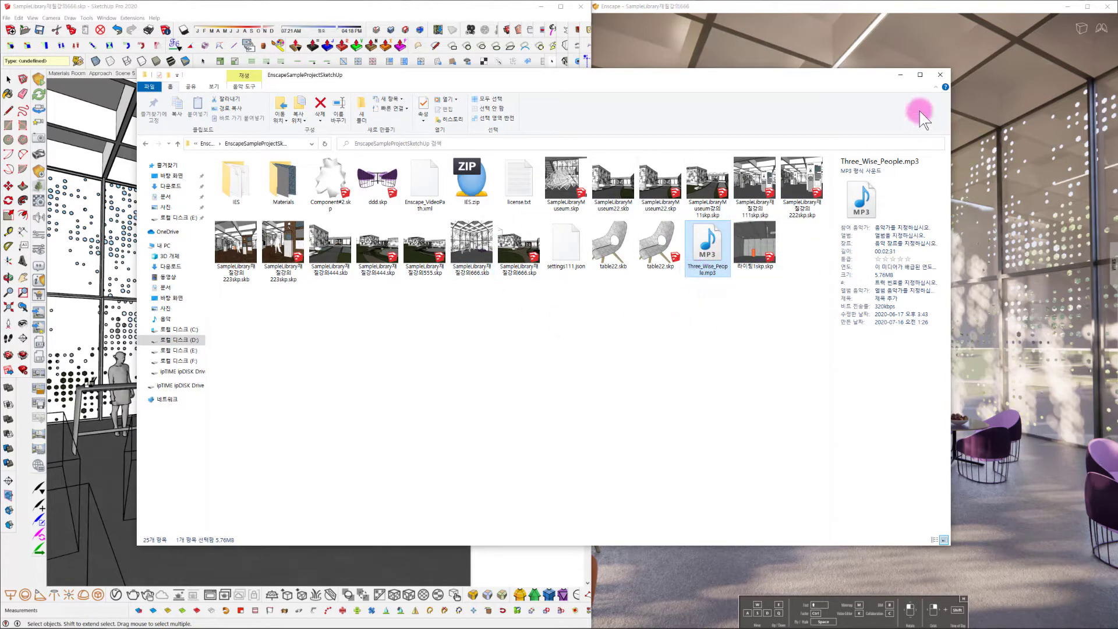
{"action": "left_click", "coordinate": [901, 75]}
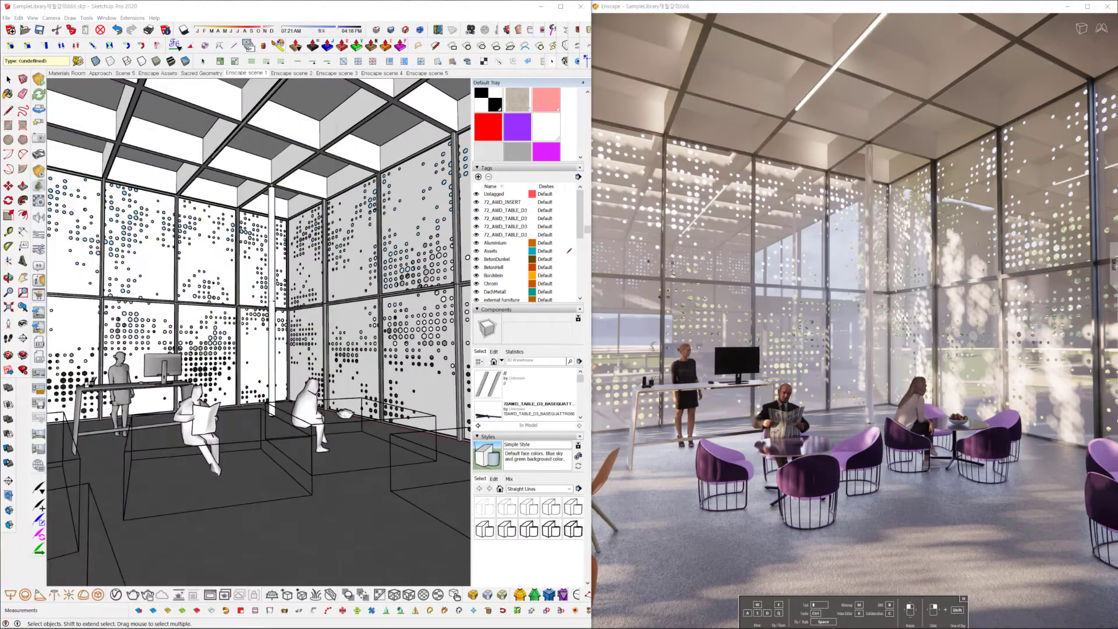
Step: Open Enscape's General Settings and view the Performance options and the Preferences
{"action": "mouse_move", "coordinate": [379, 354]}
{"action": "middle_mouse_down"}
{"action": "mouse_move", "coordinate": [319, 379]}
{"action": "mouse_move", "coordinate": [302, 374]}
{"action": "mouse_move", "coordinate": [329, 387]}
{"action": "mouse_move", "coordinate": [315, 379]}
{"action": "middle_mouse_up"}
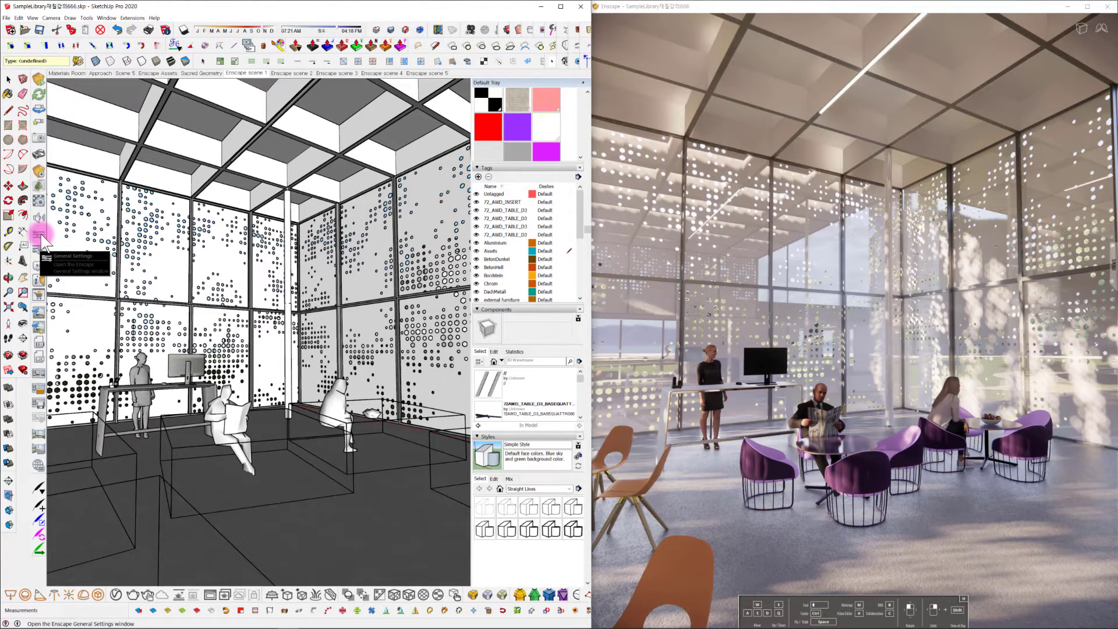
{"action": "left_click", "coordinate": [41, 236]}
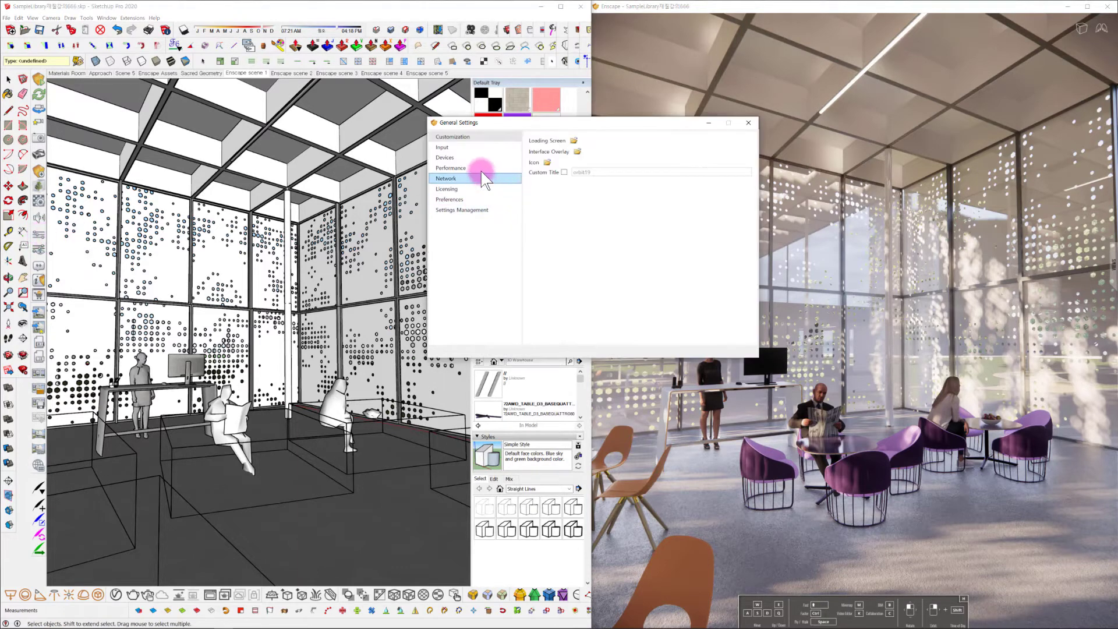
{"action": "left_click", "coordinate": [465, 167]}
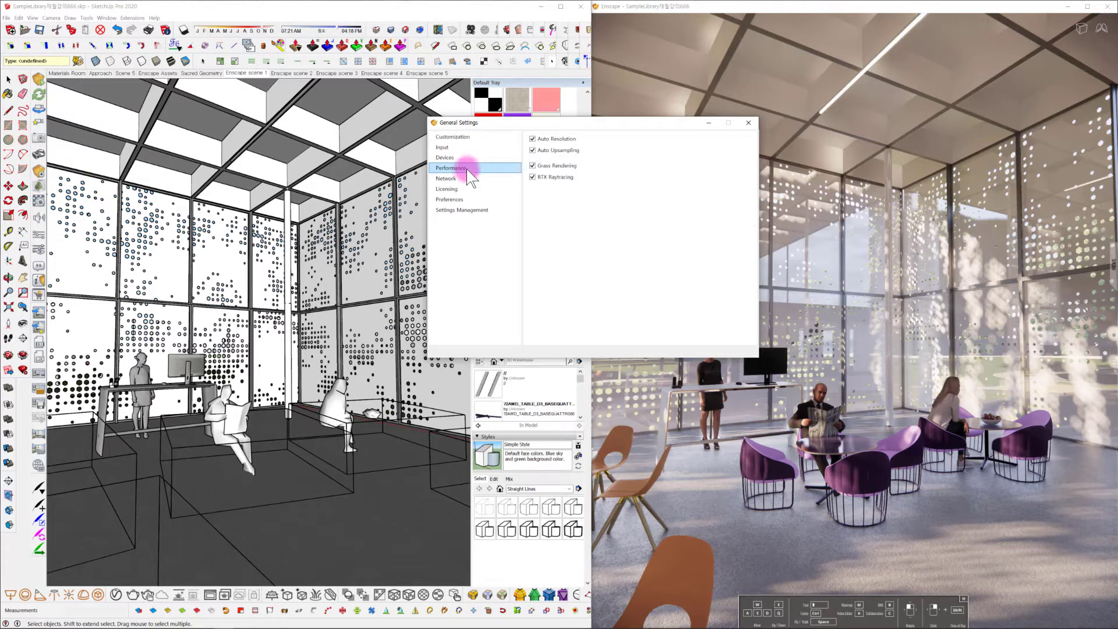
{"action": "left_click", "coordinate": [458, 200]}
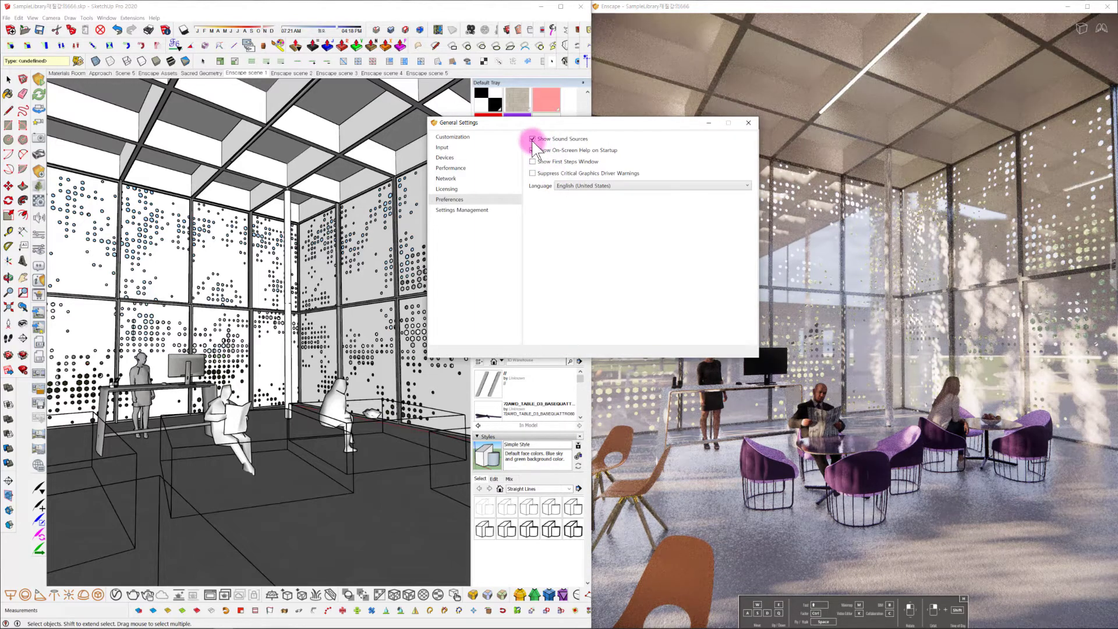
Step: Turn Show Sound Sources off and back on in the Preferences, and close the General Settings
{"action": "left_click", "coordinate": [533, 140]}
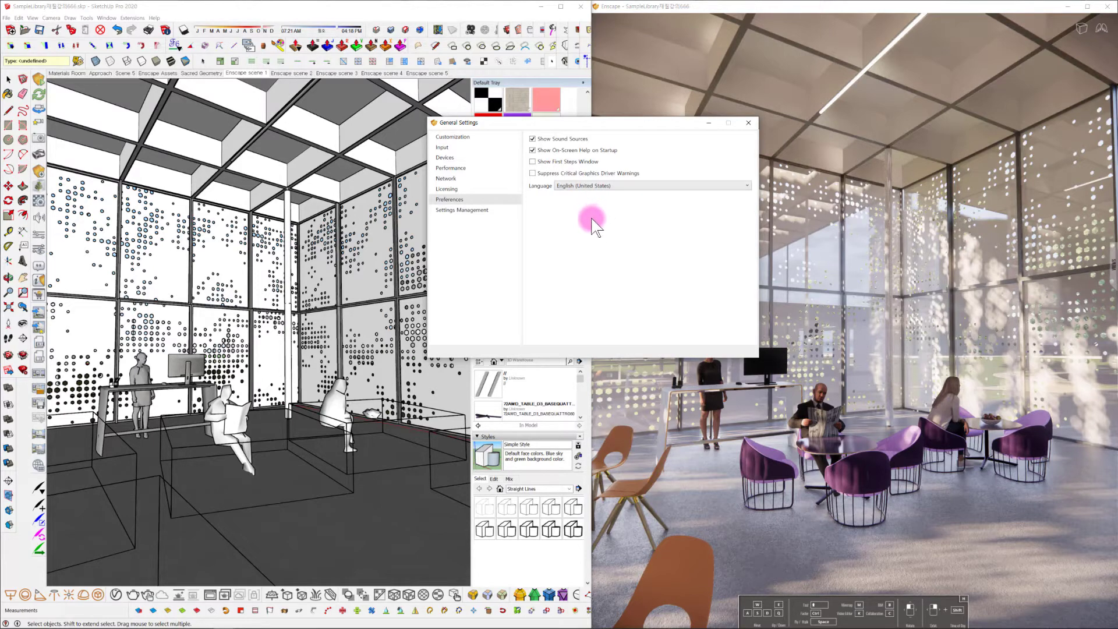
{"action": "left_click", "coordinate": [532, 138]}
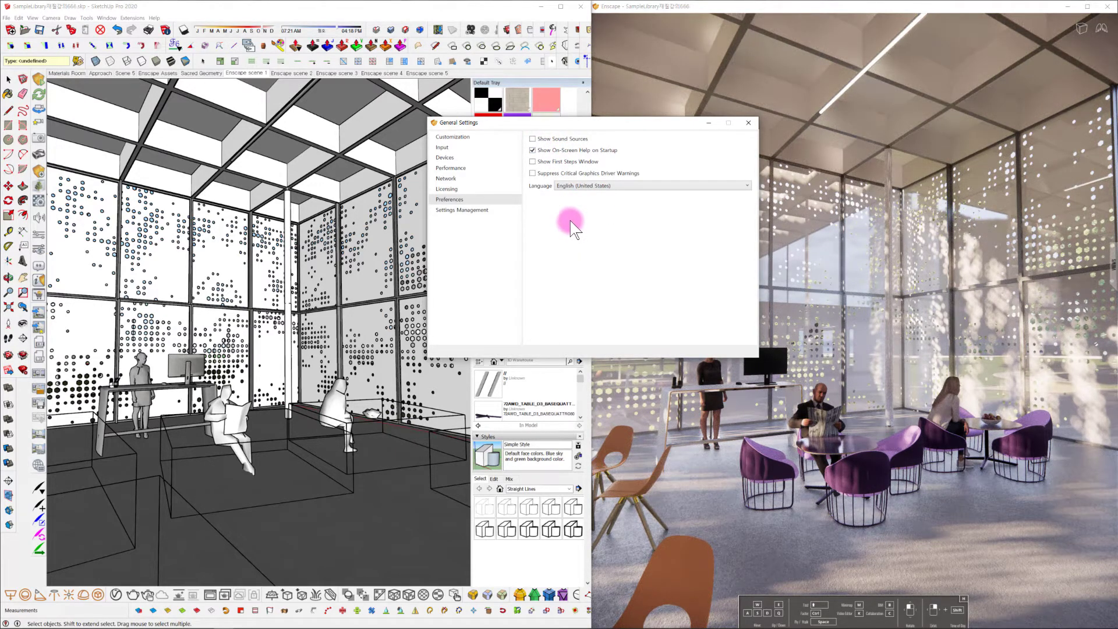
{"action": "left_click", "coordinate": [532, 138]}
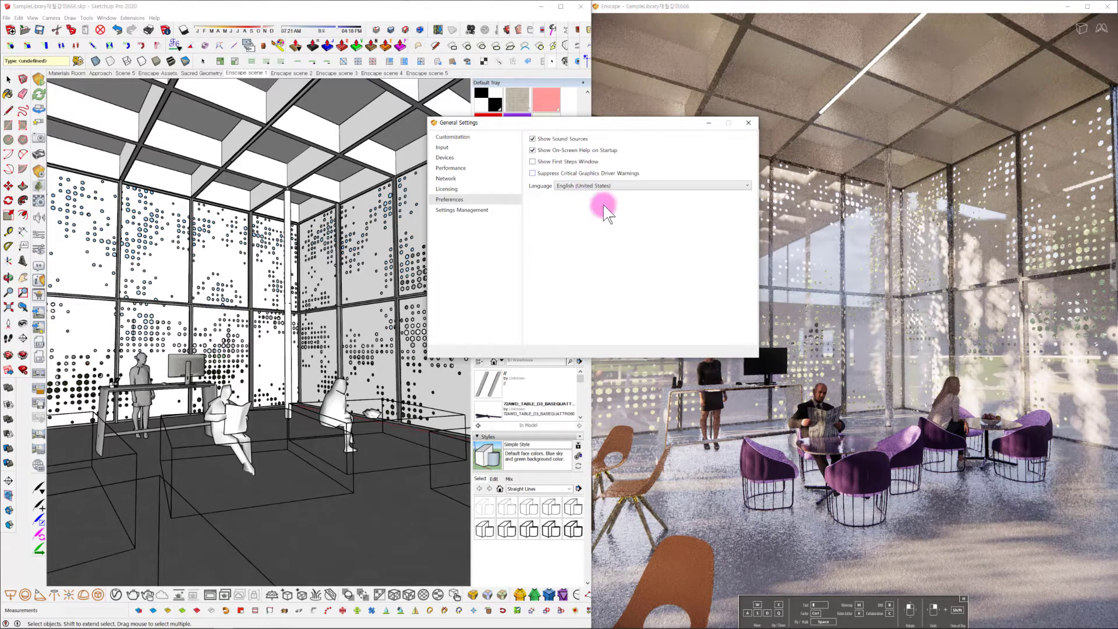
{"action": "left_click", "coordinate": [751, 123]}
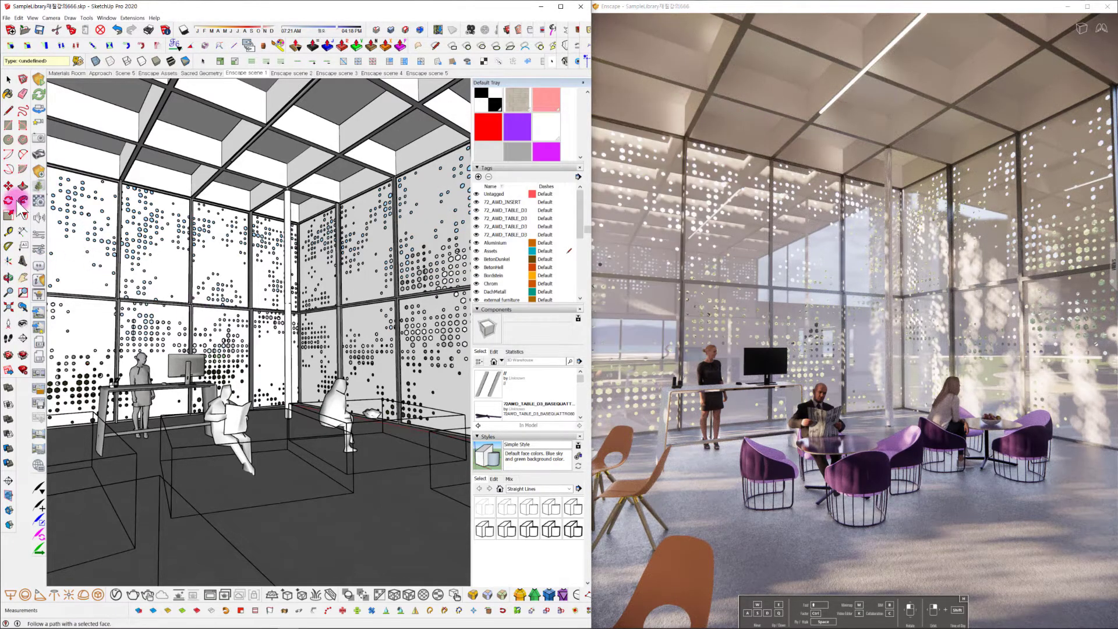
Step: Reopen the Preferences in the General Settings, toggle Show Sound Sources off and on again, and close the window
{"action": "left_click", "coordinate": [38, 233]}
{"action": "left_click", "coordinate": [478, 199]}
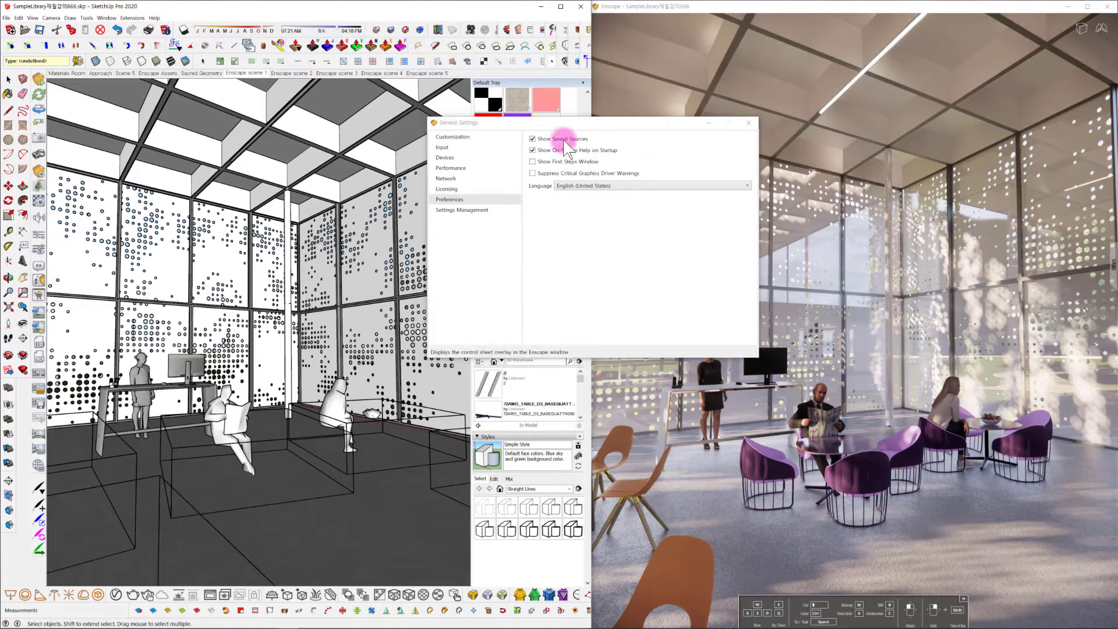
{"action": "left_click", "coordinate": [534, 138]}
{"action": "left_click", "coordinate": [533, 139]}
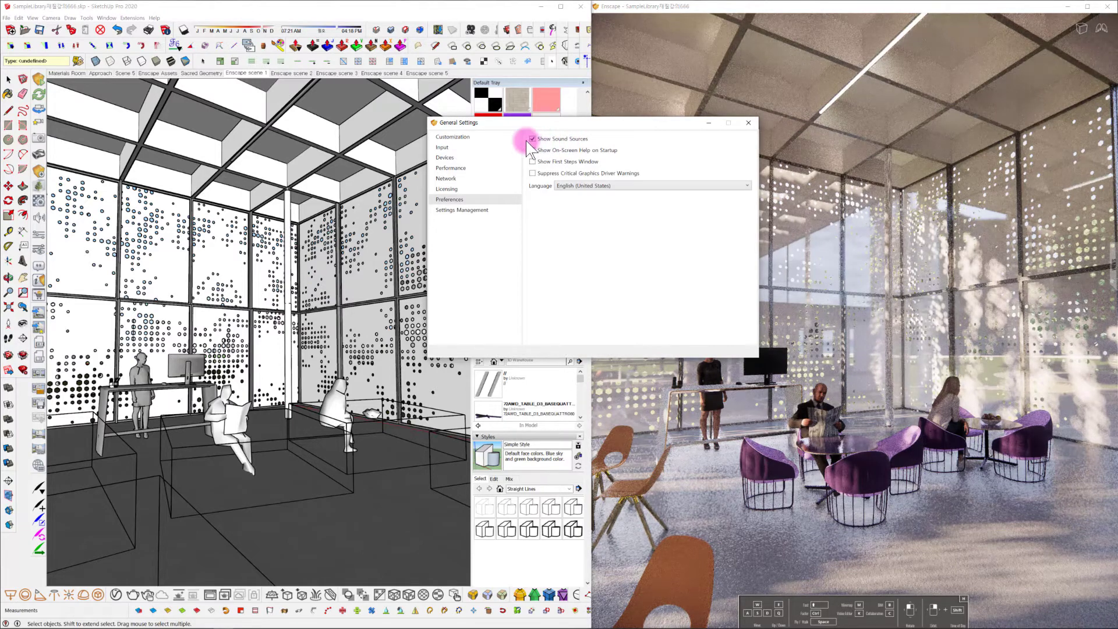
{"action": "left_click", "coordinate": [748, 122]}
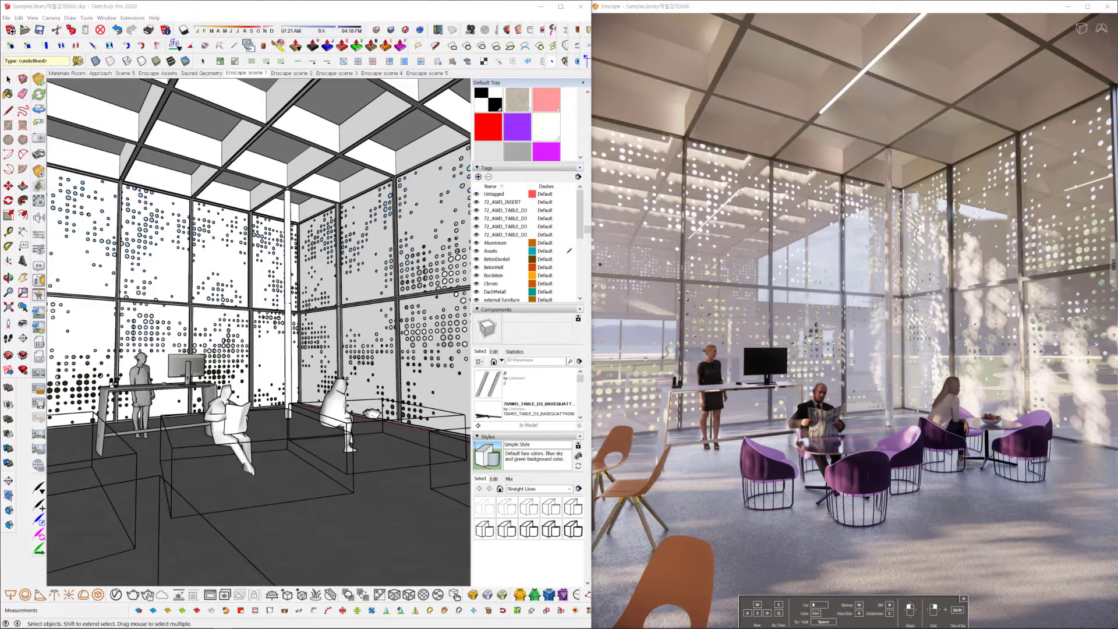
Step: Open Enscape Objects and place a sound source above the floor near the seated newspaper reader
{"action": "left_click_drag", "start_coordinate": [387, 91], "coordinate": [235, 124]}
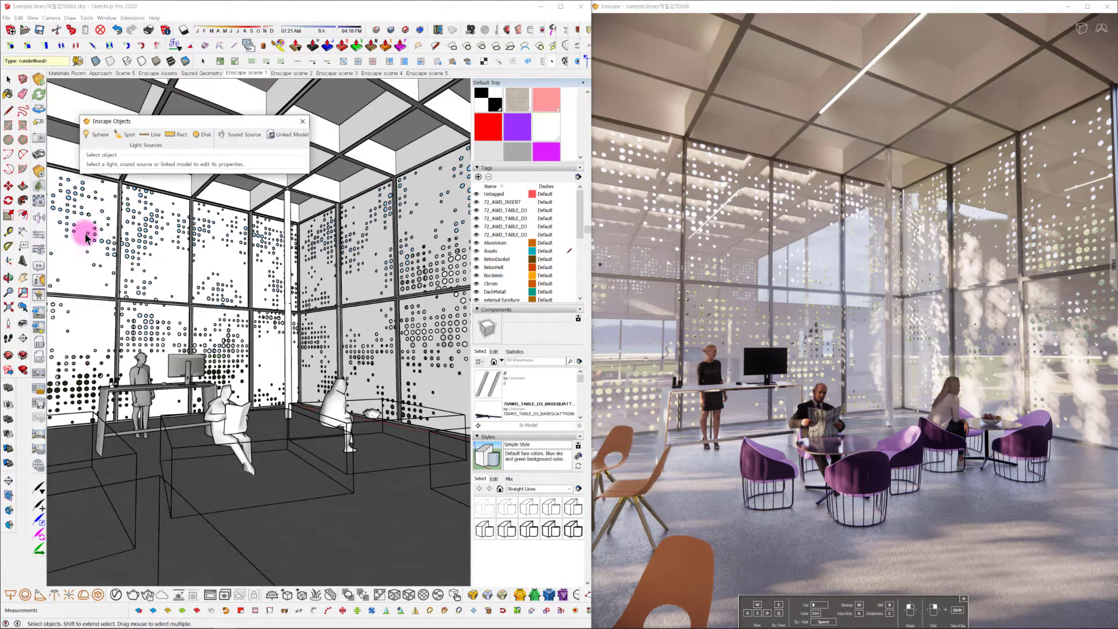
{"action": "left_click", "coordinate": [233, 135]}
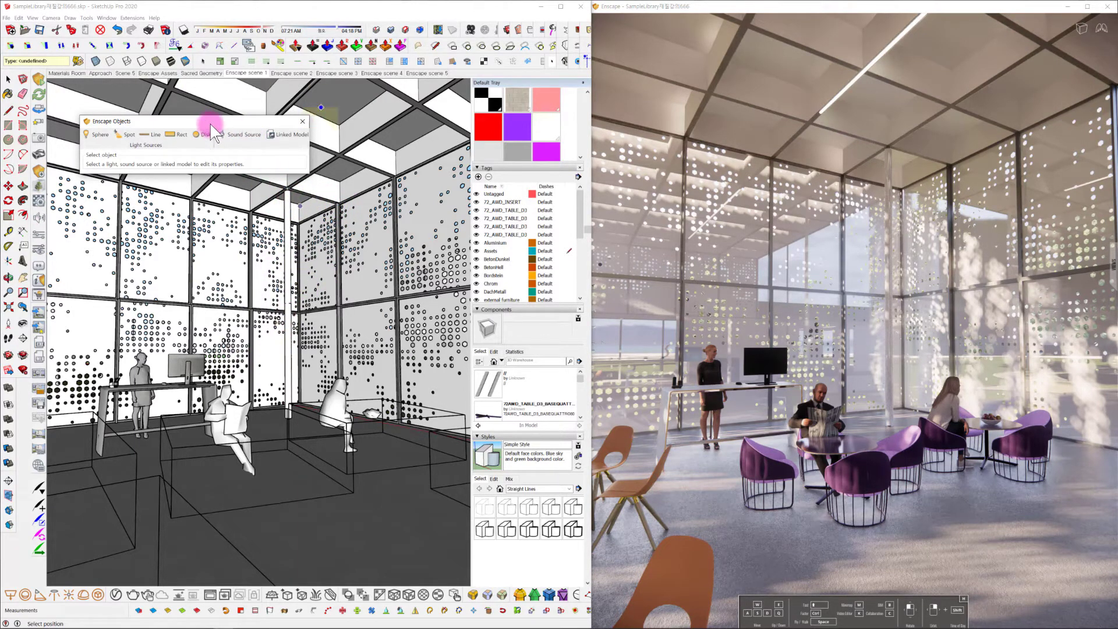
{"action": "mouse_move", "coordinate": [211, 125]}
{"action": "left_mouse_down"}
{"action": "mouse_move", "coordinate": [624, 70]}
{"action": "mouse_move", "coordinate": [691, 45]}
{"action": "left_mouse_up"}
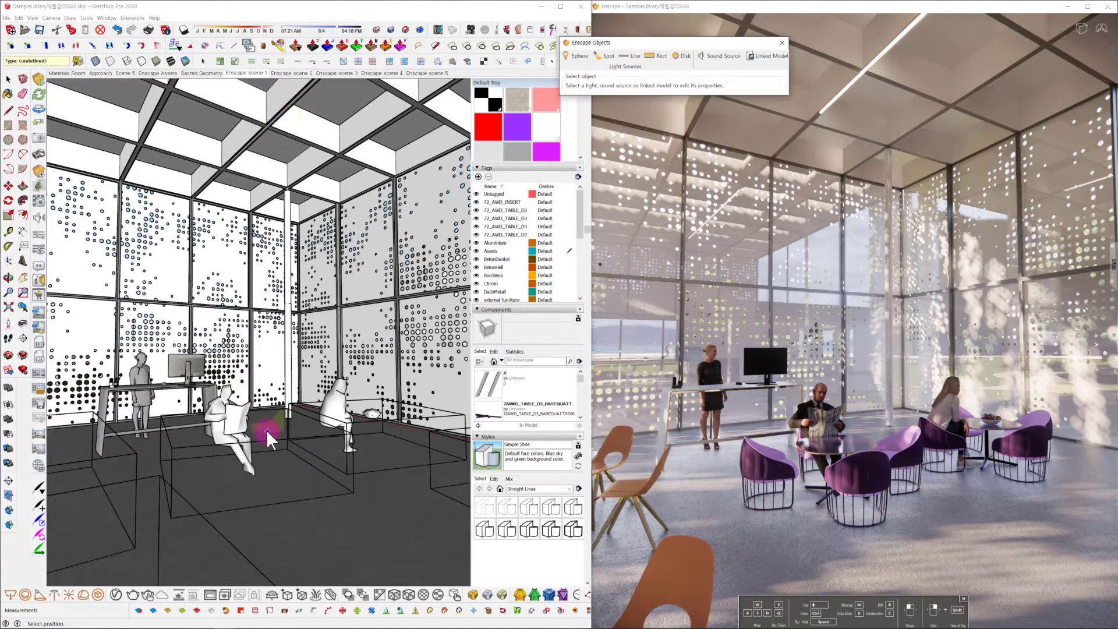
{"action": "left_click", "coordinate": [246, 496]}
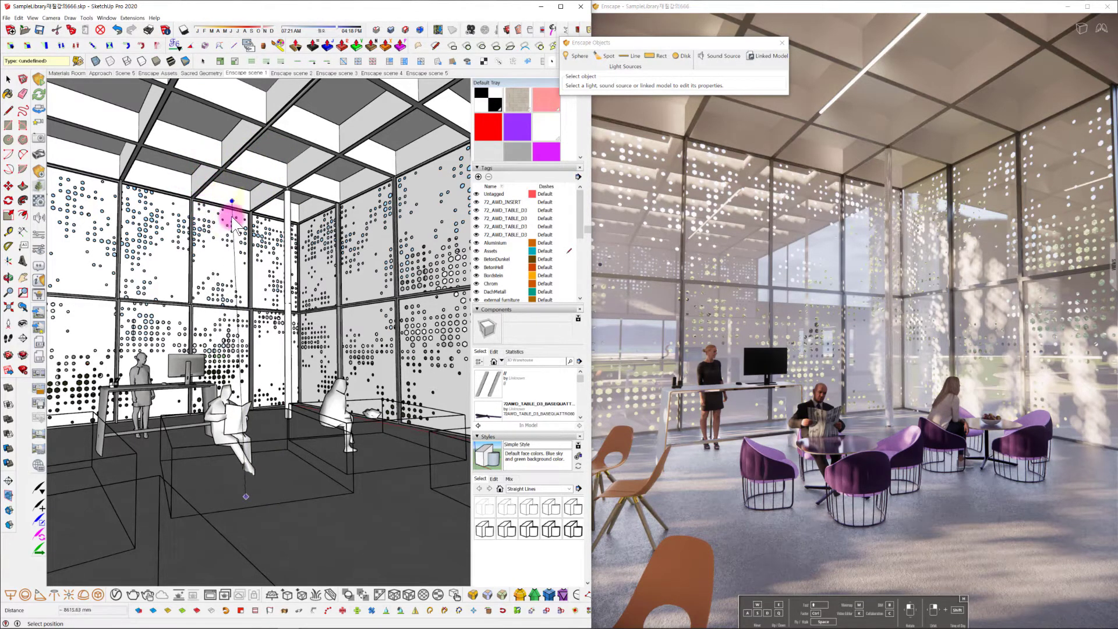
{"action": "type", "text": "3000"}
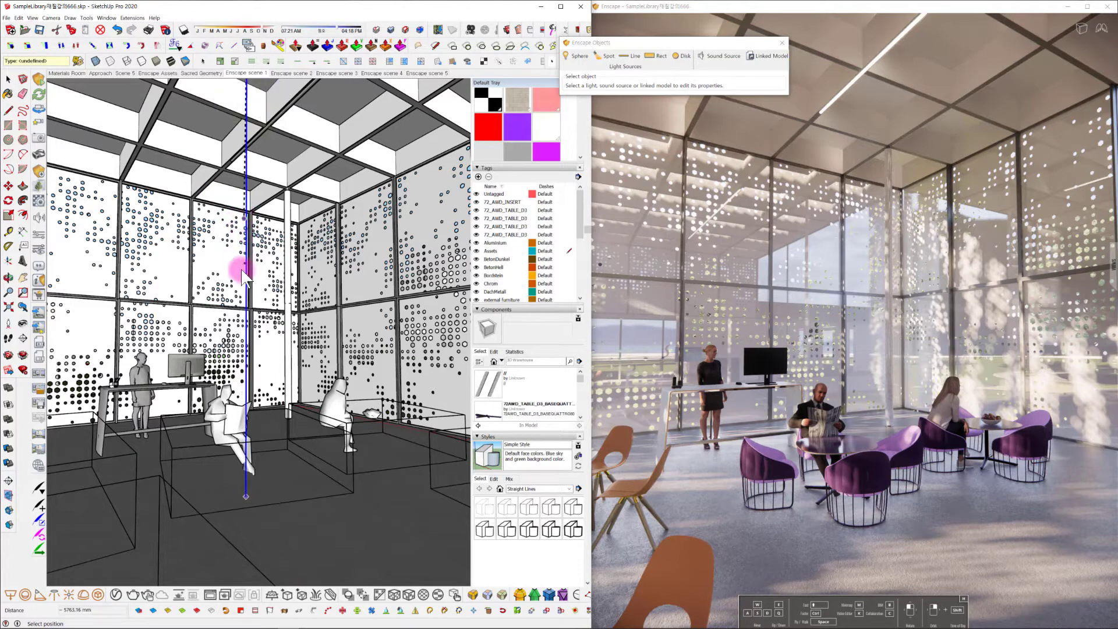
{"action": "key", "text": "Return"}
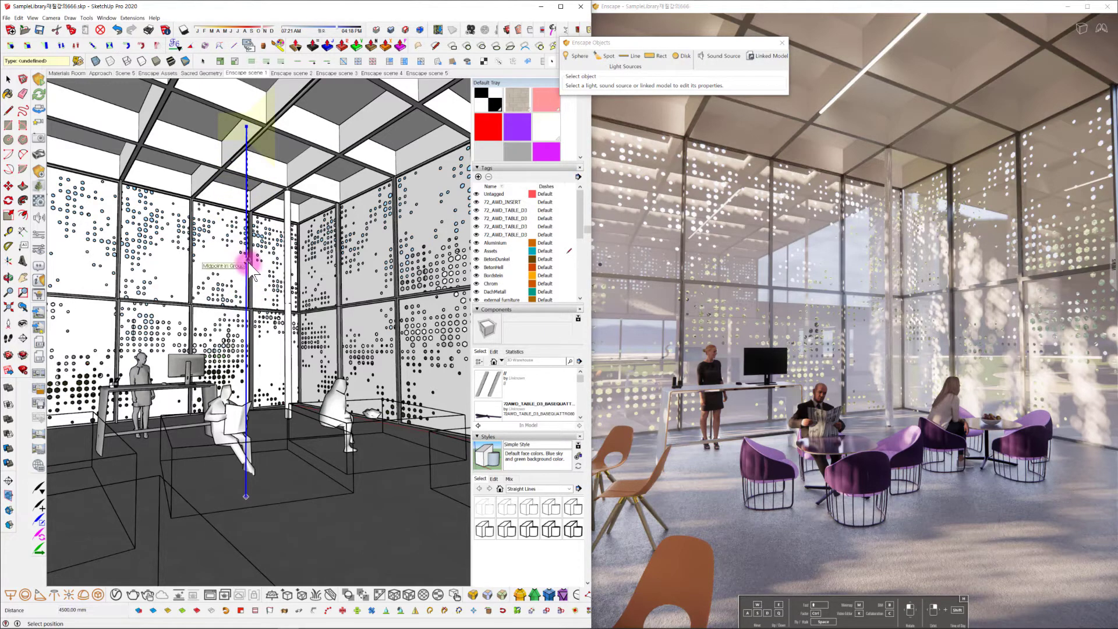
{"action": "left_click", "coordinate": [258, 299]}
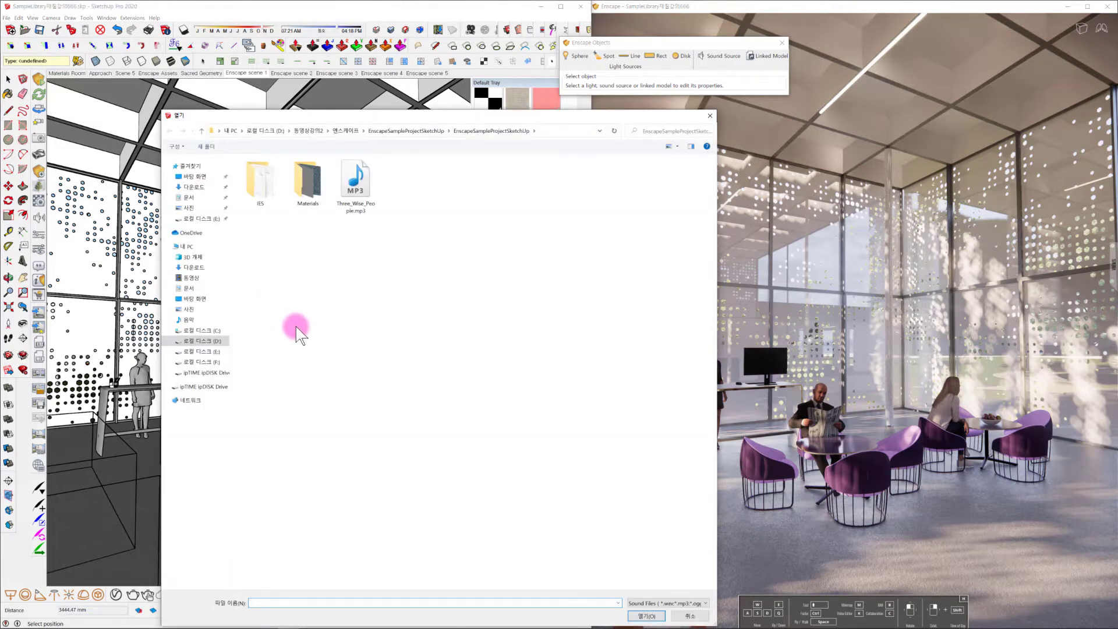
Step: Assign Three_Wise_People.mp3 as the new sound source's audio file
{"action": "left_click_drag", "start_coordinate": [456, 118], "coordinate": [418, 38]}
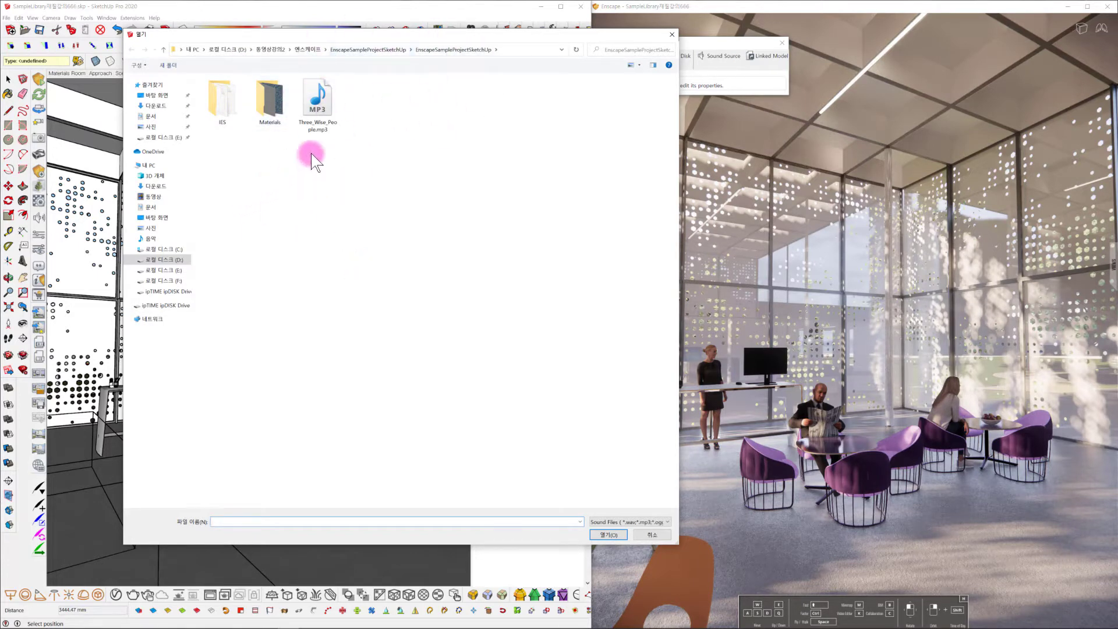
{"action": "left_click", "coordinate": [320, 105]}
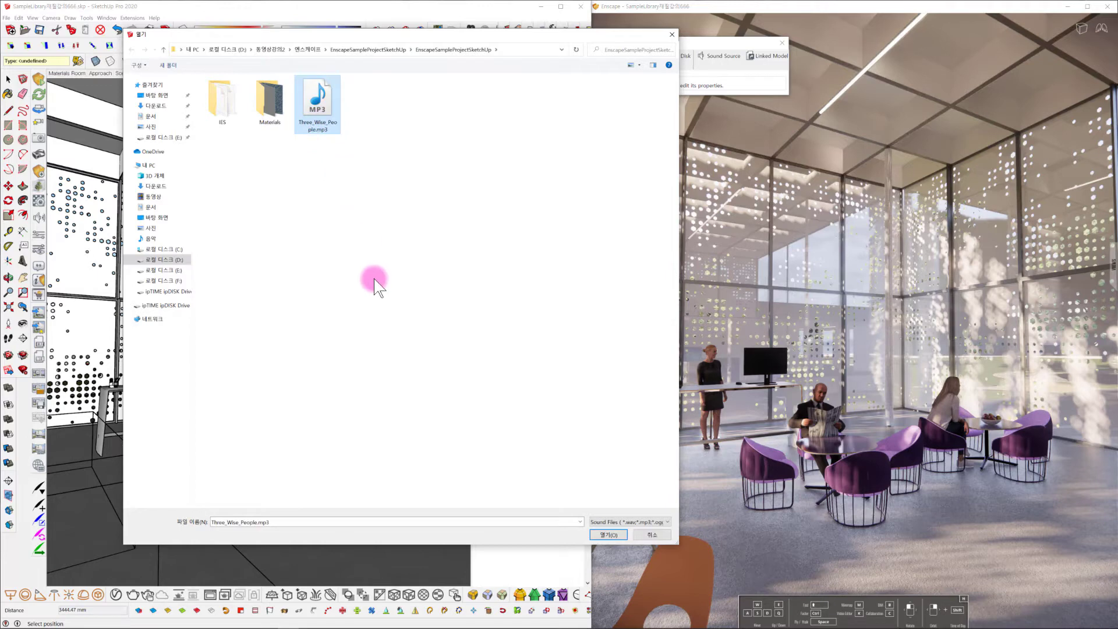
{"action": "left_click", "coordinate": [602, 533]}
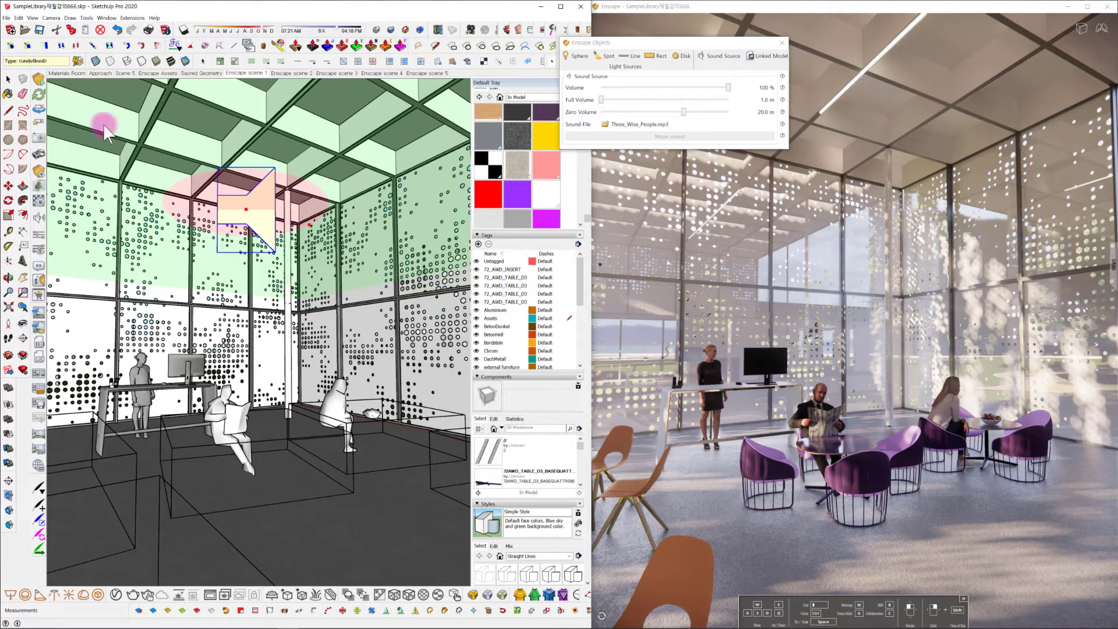
{"action": "left_click", "coordinate": [631, 56]}
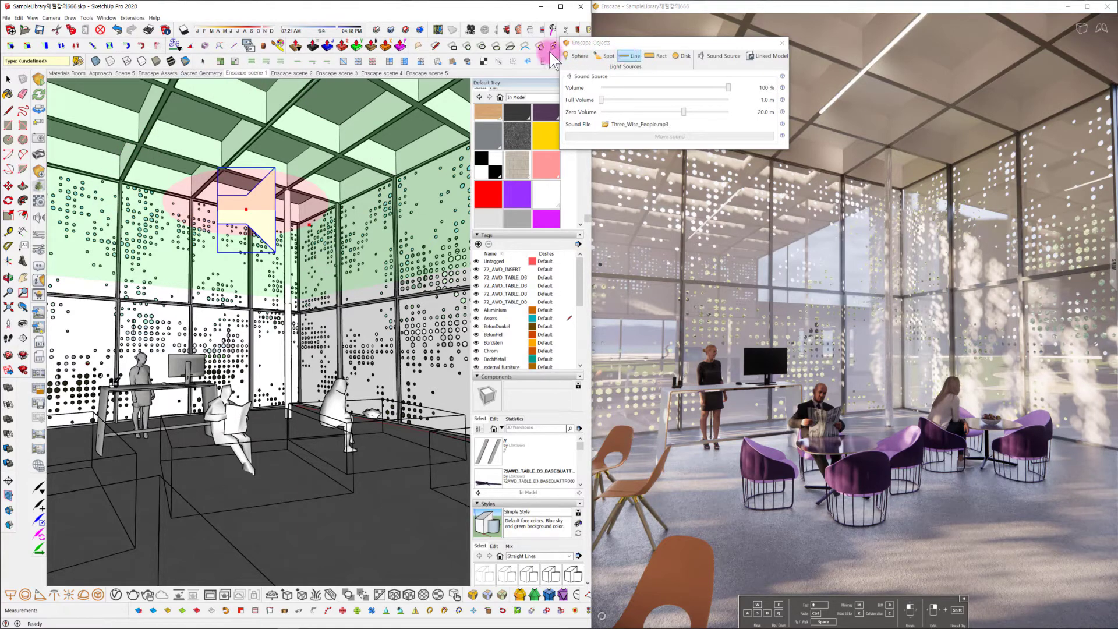
{"action": "left_click", "coordinate": [600, 56]}
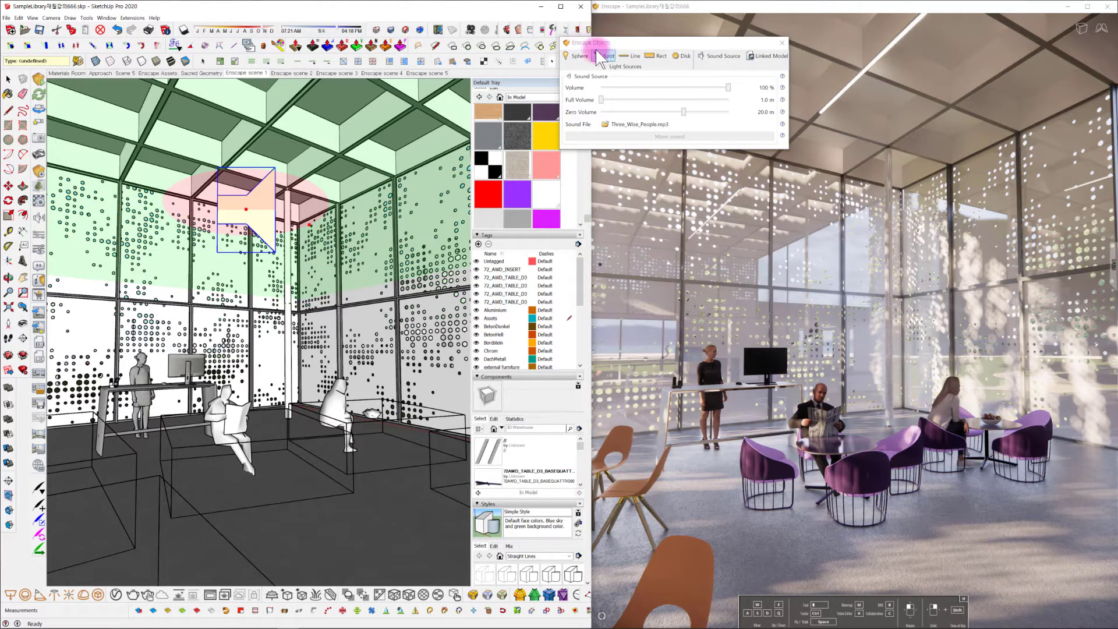
{"action": "left_click", "coordinate": [632, 56]}
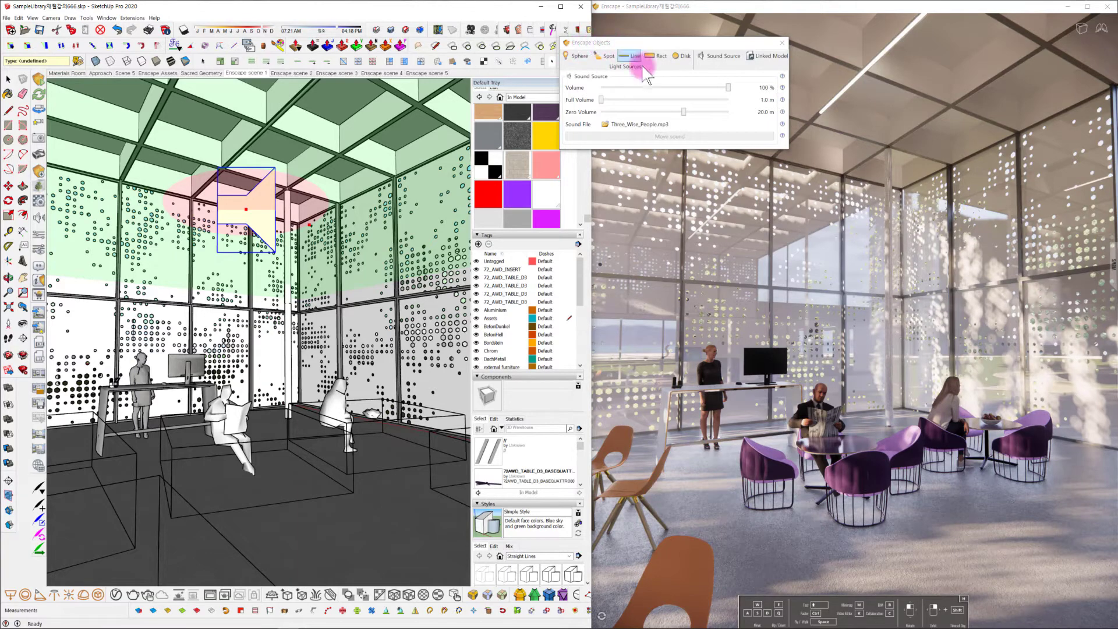
{"action": "left_click", "coordinate": [605, 125]}
{"action": "left_click", "coordinate": [668, 125]}
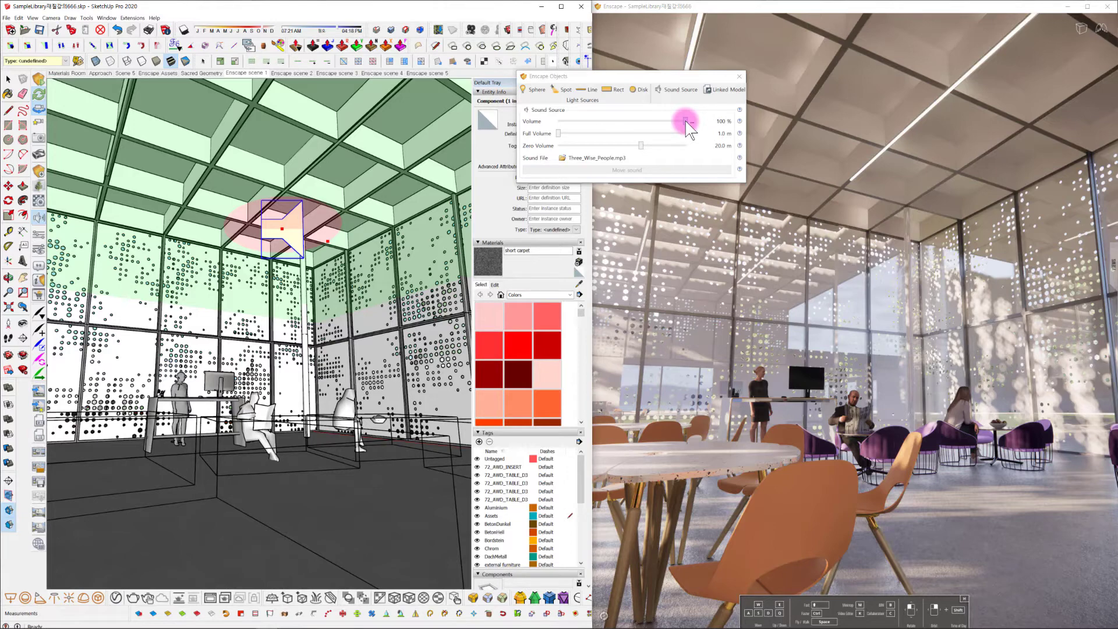
Step: Lower the sound source's Volume and slightly enlarge its Full Volume radius
{"action": "left_click_drag", "start_coordinate": [687, 123], "coordinate": [657, 131]}
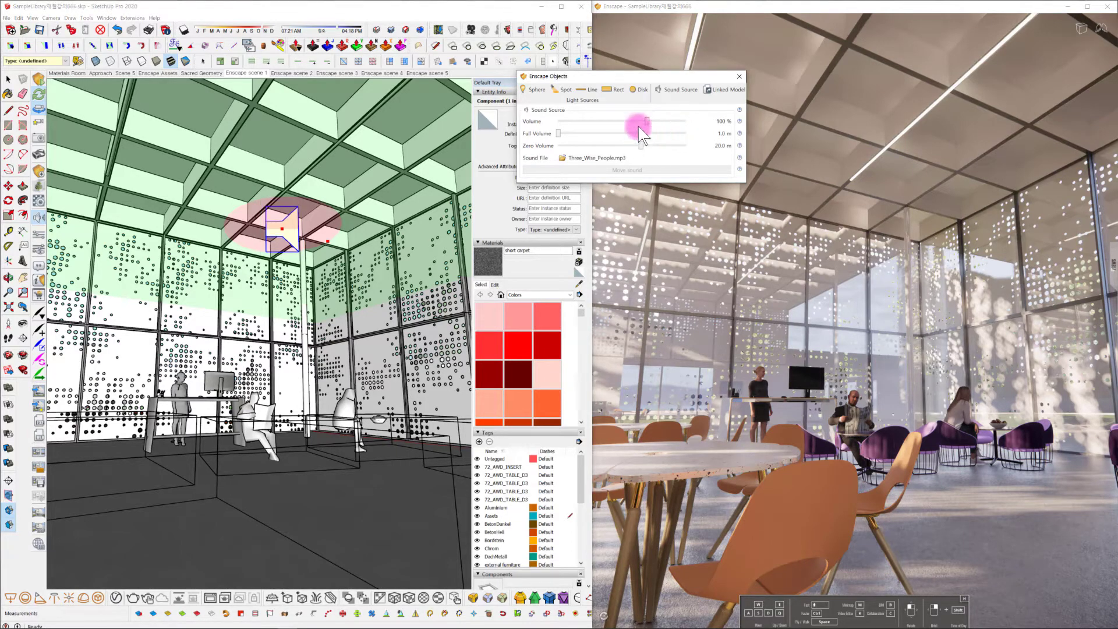
{"action": "left_click", "coordinate": [557, 136]}
{"action": "left_click_drag", "start_coordinate": [576, 132], "coordinate": [565, 137]}
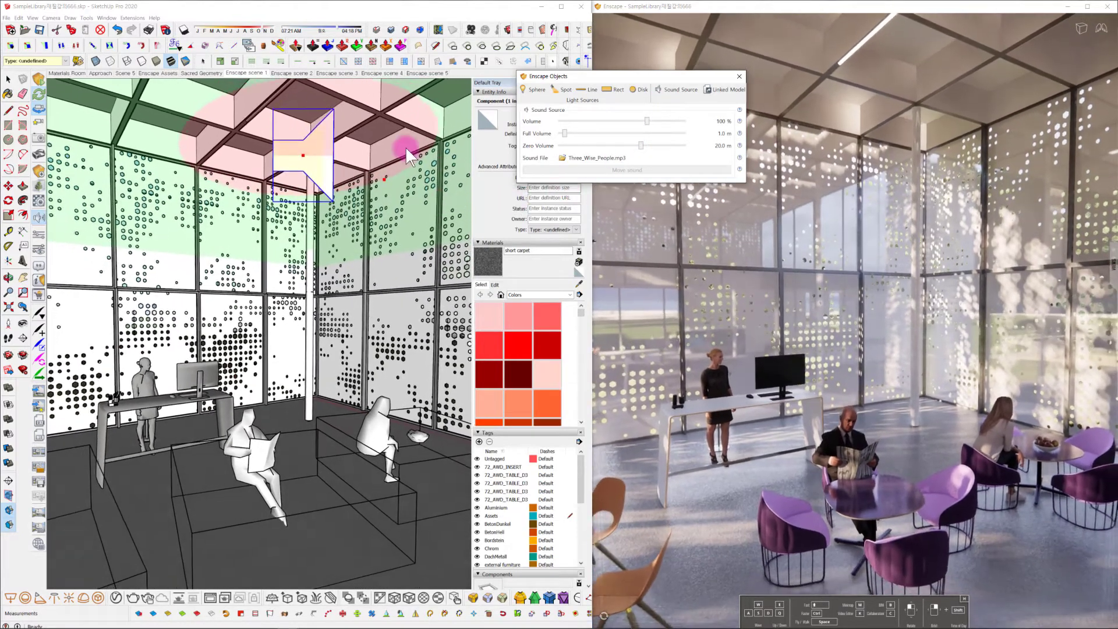
Step: Reduce the sound source's Full Volume radius to its minimum and shrink its Zero Volume radius close around the speaker
{"action": "mouse_move", "coordinate": [405, 146]}
{"action": "middle_mouse_down"}
{"action": "mouse_move", "coordinate": [296, 163]}
{"action": "mouse_move", "coordinate": [237, 107]}
{"action": "mouse_move", "coordinate": [287, 112]}
{"action": "middle_mouse_up"}
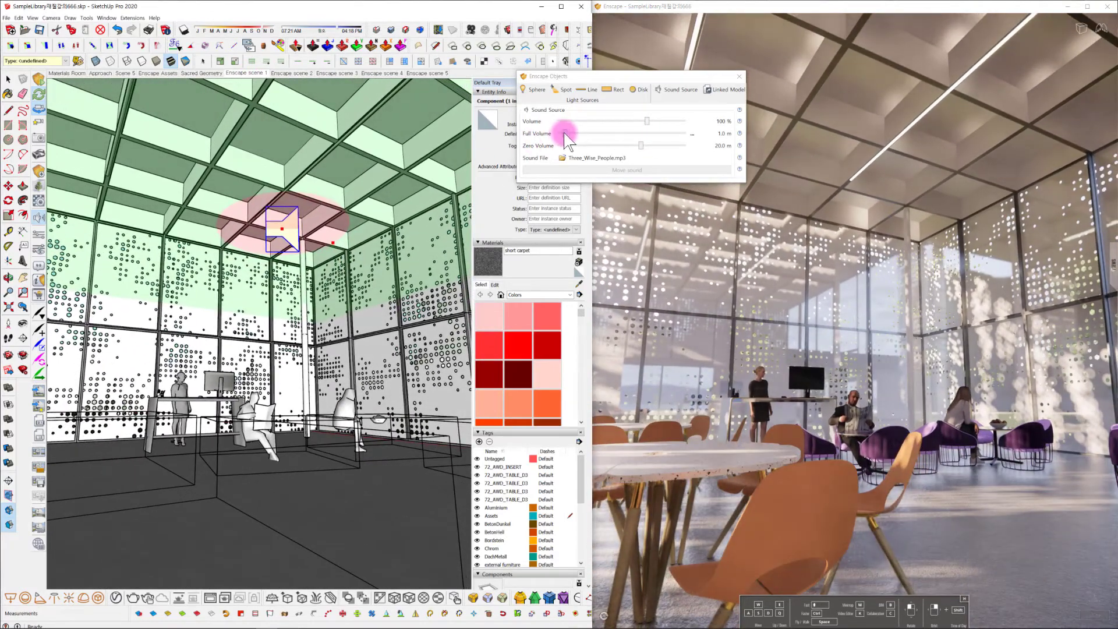
{"action": "left_click_drag", "start_coordinate": [564, 133], "coordinate": [558, 133]}
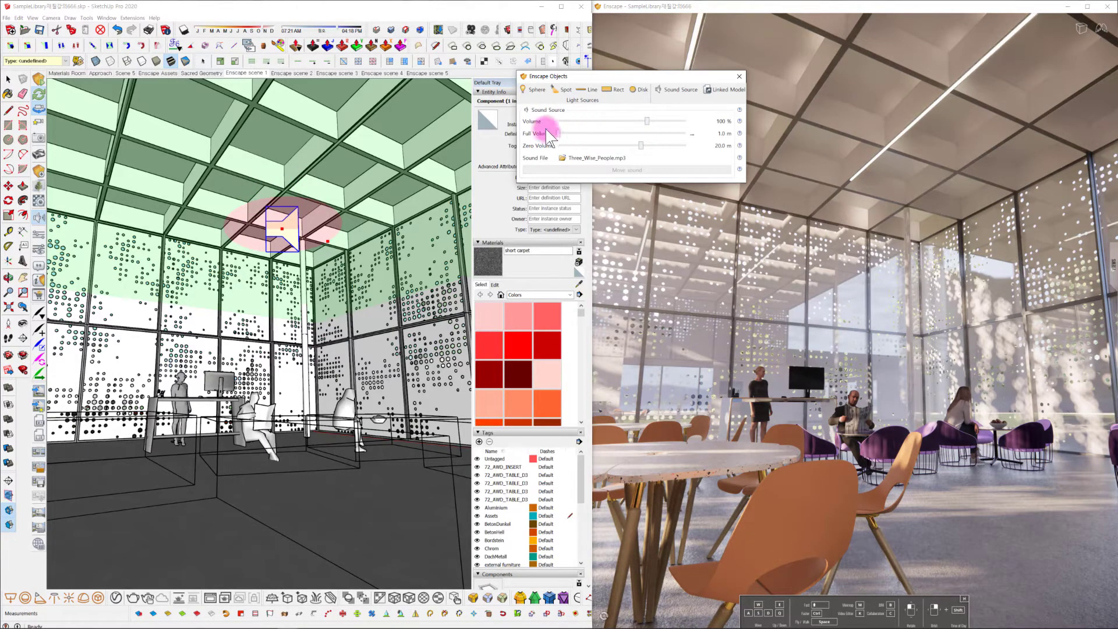
{"action": "left_click_drag", "start_coordinate": [562, 133], "coordinate": [558, 133]}
{"action": "left_click", "coordinate": [563, 158]}
{"action": "left_click_drag", "start_coordinate": [630, 145], "coordinate": [576, 147]}
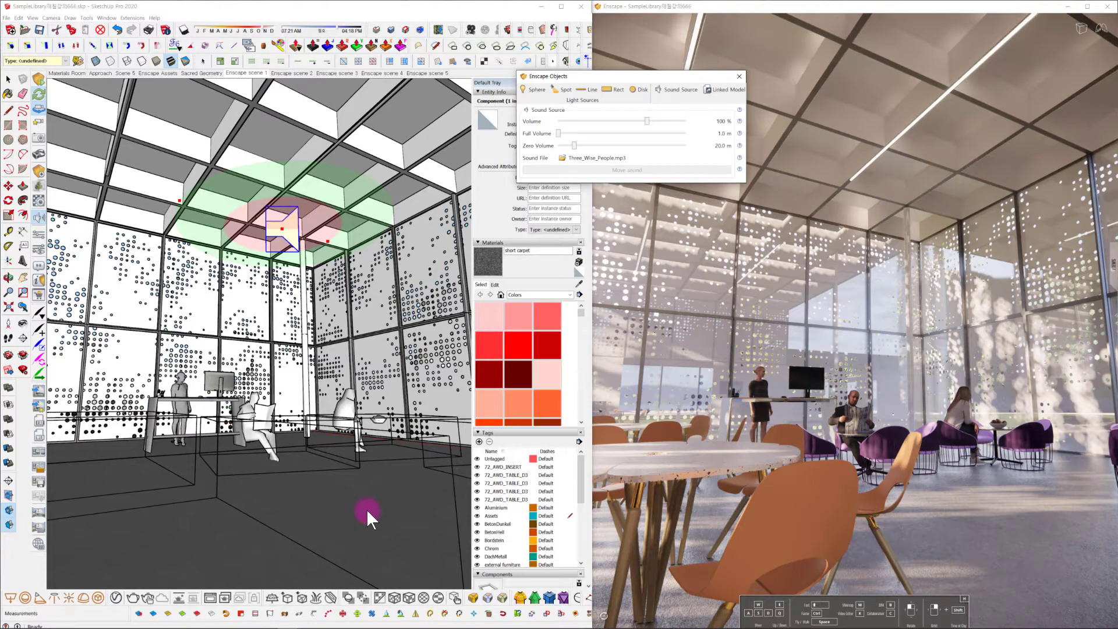
Step: Test how the sound changes with distance around the seating area, and enlarge the source's Zero Volume radius
{"action": "key", "text": "Up"}
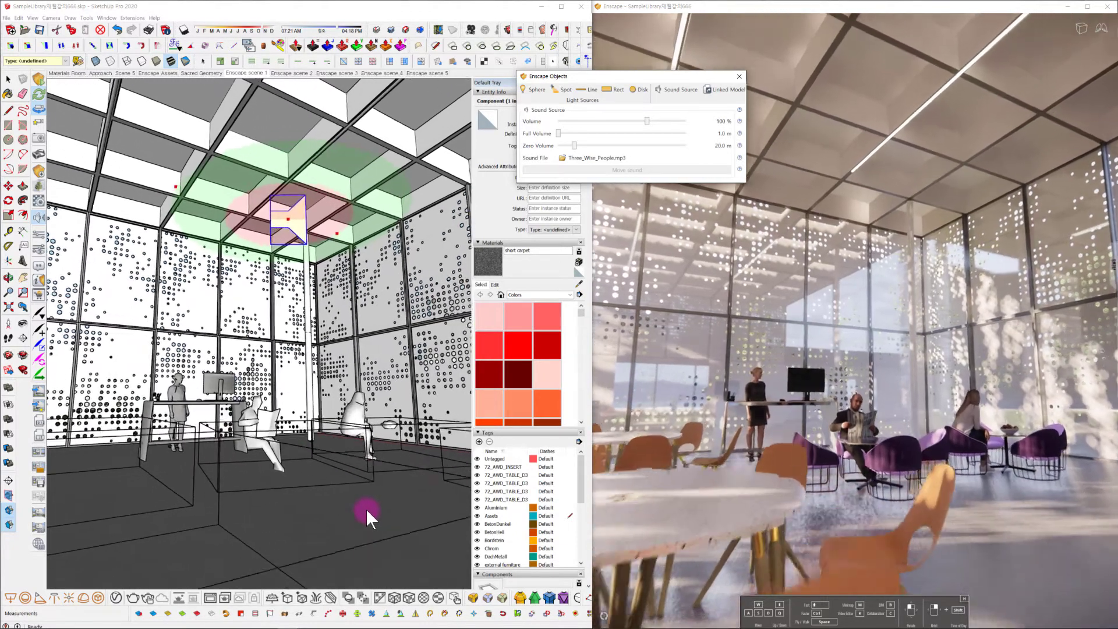
{"action": "key", "text": "Up"}
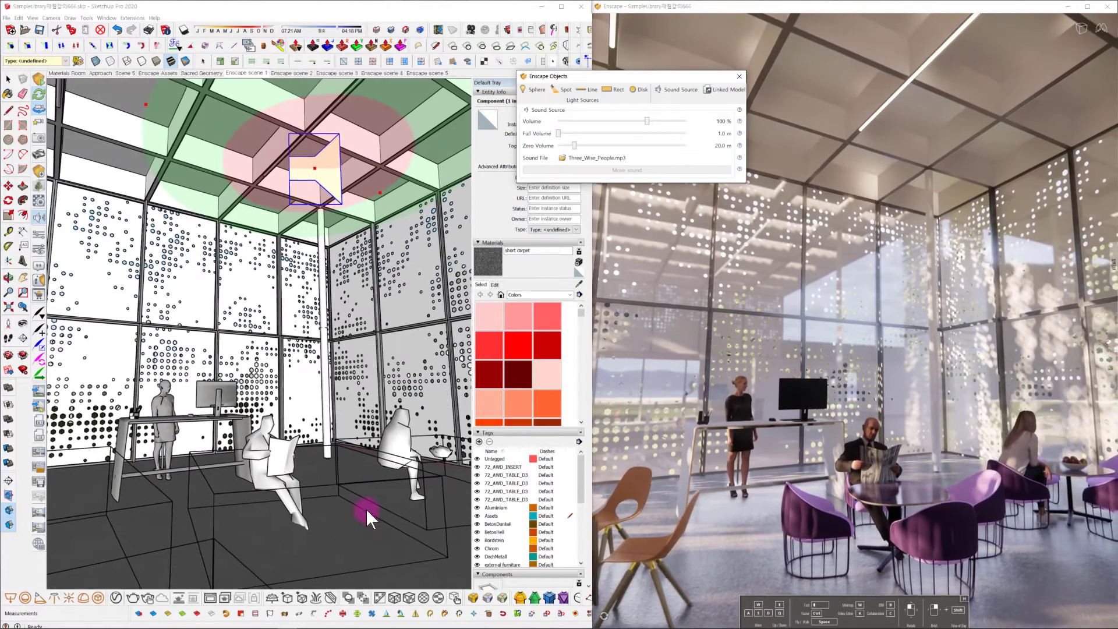
{"action": "key", "text": "Up"}
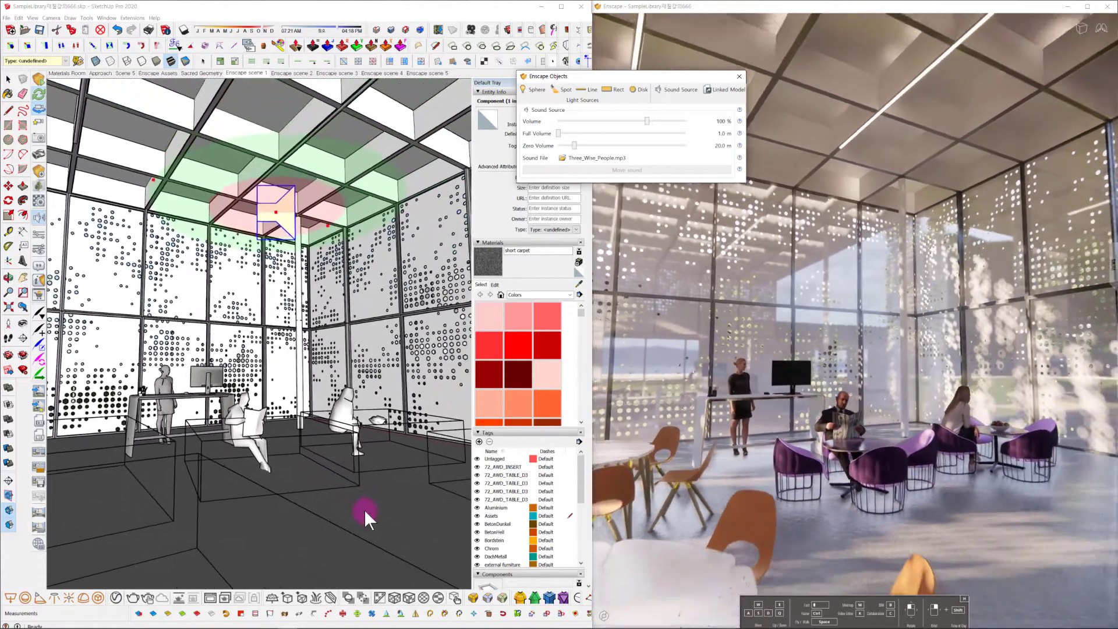
{"action": "key", "text": "Up"}
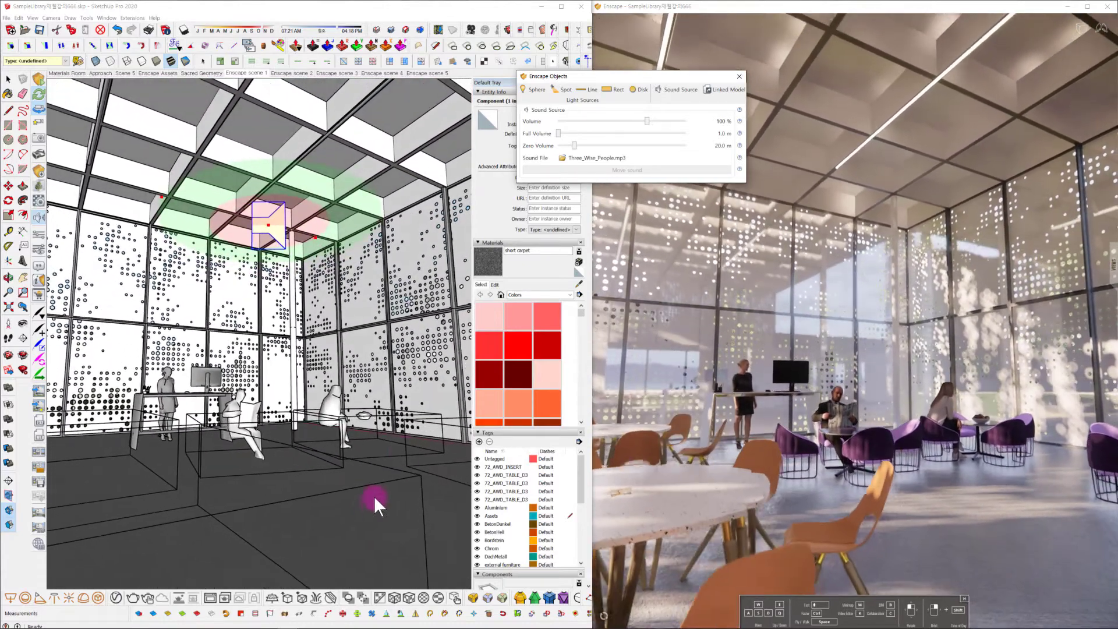
{"action": "left_click_drag", "start_coordinate": [574, 146], "coordinate": [591, 147]}
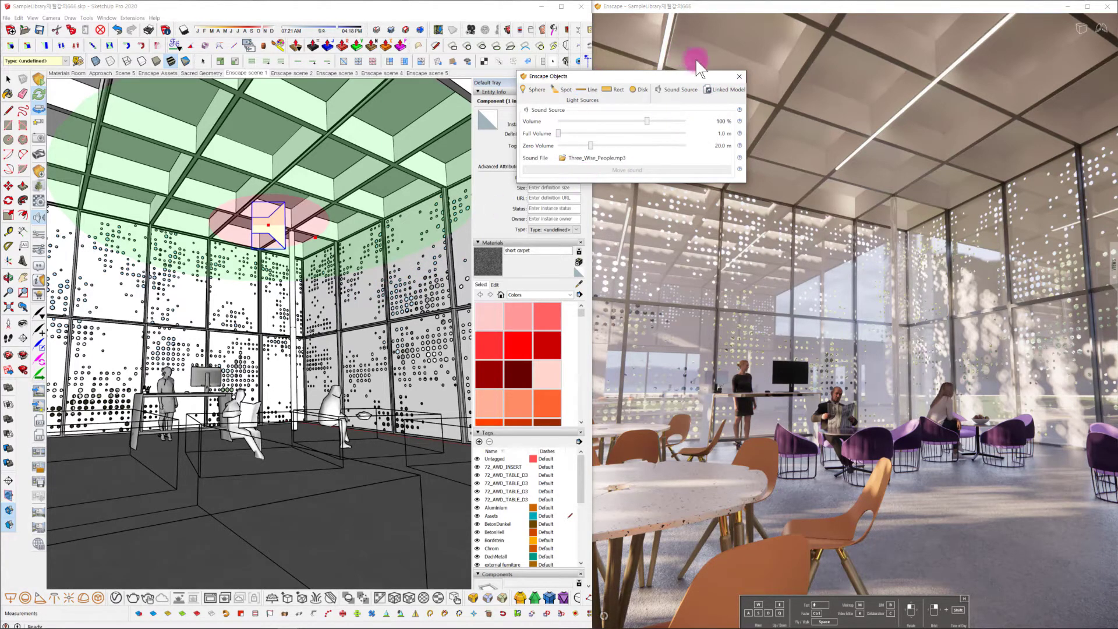
Step: Close the sound source's settings and deselect the sound source in the model
{"action": "left_click", "coordinate": [738, 76]}
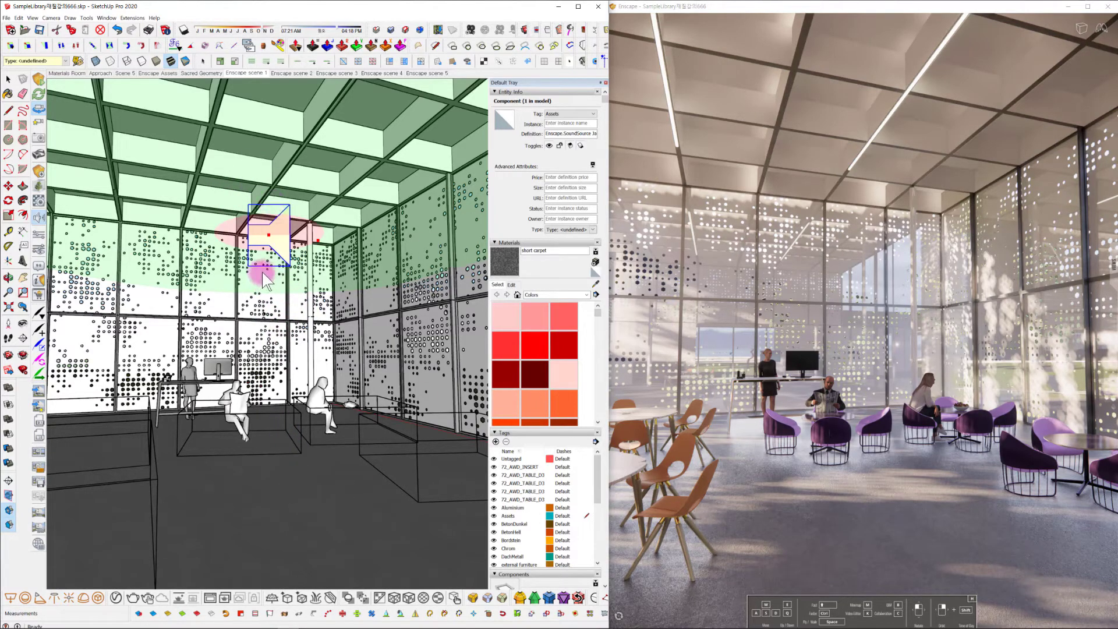
{"action": "key", "text": "ctrl+t"}
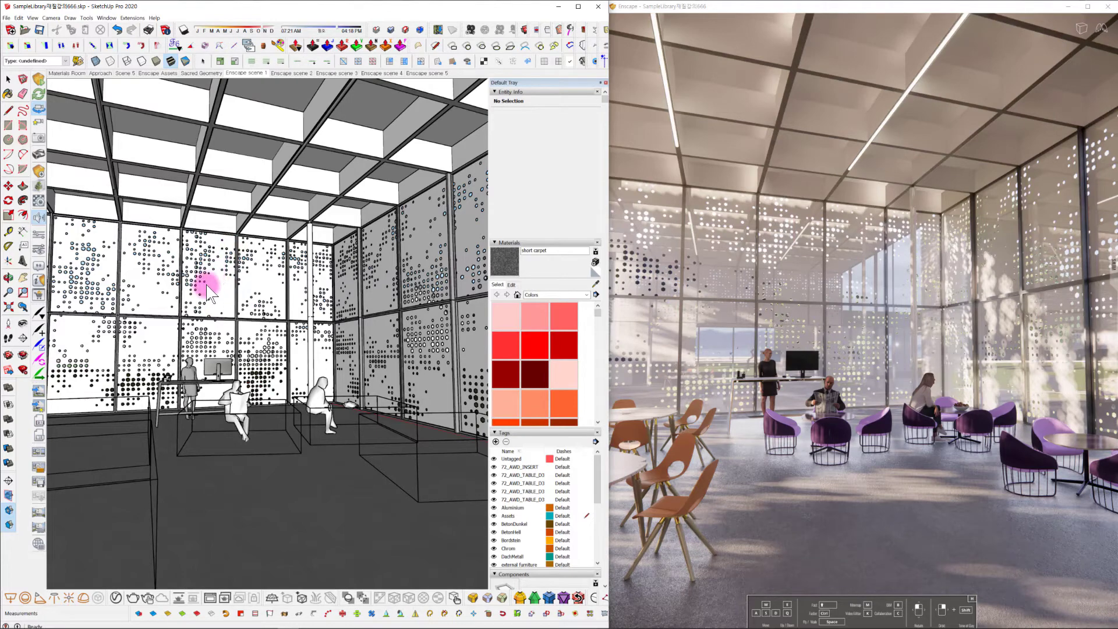
{"action": "mouse_move", "coordinate": [237, 370]}
{"action": "middle_mouse_down"}
{"action": "mouse_move", "coordinate": [267, 375]}
{"action": "mouse_move", "coordinate": [250, 370]}
{"action": "middle_mouse_up"}
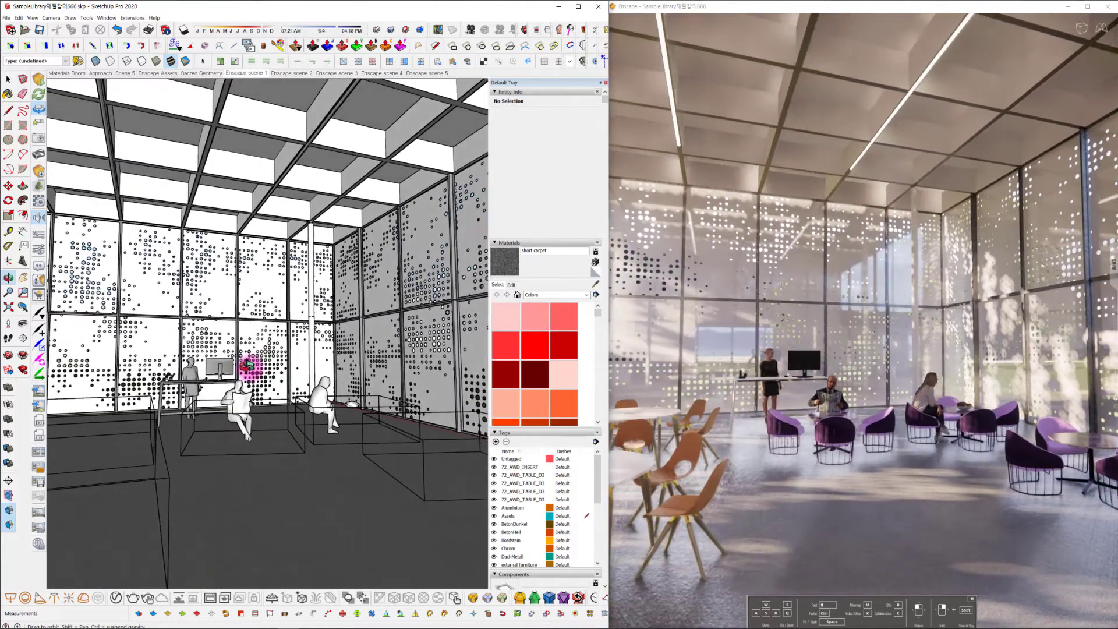
Step: Remove the favorite mark from Enscape scene 1 through Enscape scene 5 in the view manager
{"action": "left_click", "coordinate": [39, 120]}
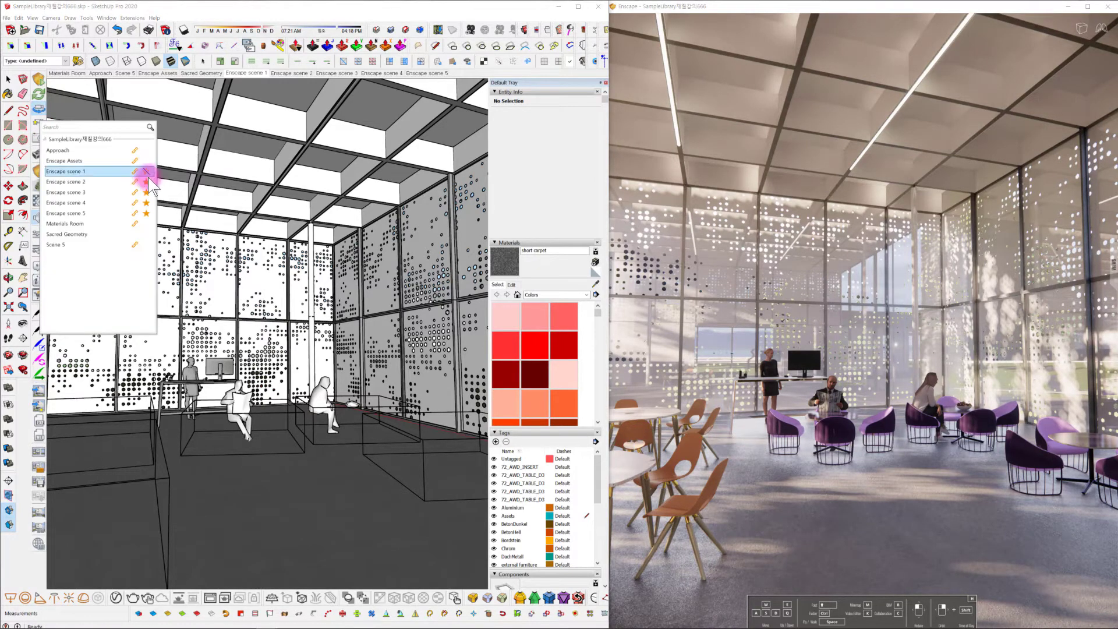
{"action": "left_click", "coordinate": [146, 213]}
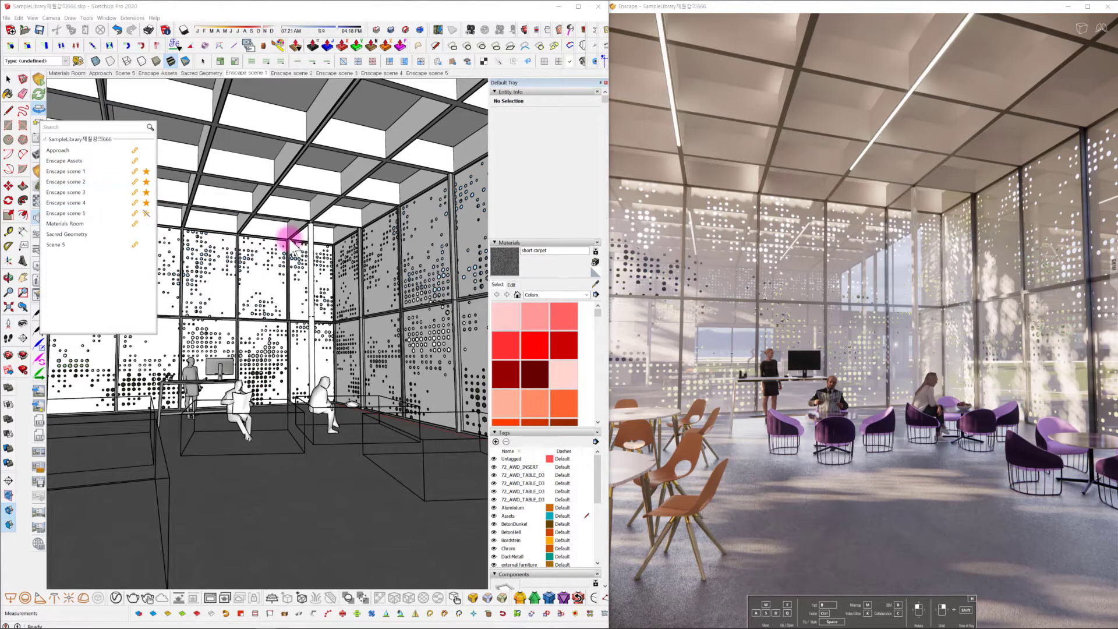
{"action": "left_click", "coordinate": [147, 171]}
{"action": "left_click", "coordinate": [147, 182]}
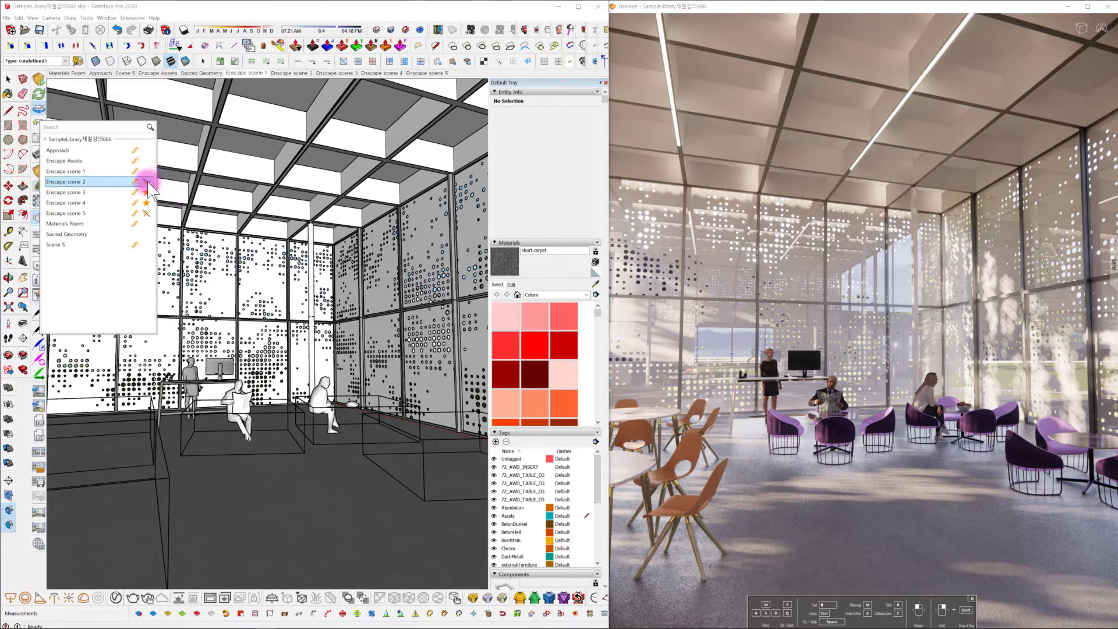
{"action": "left_click", "coordinate": [147, 193]}
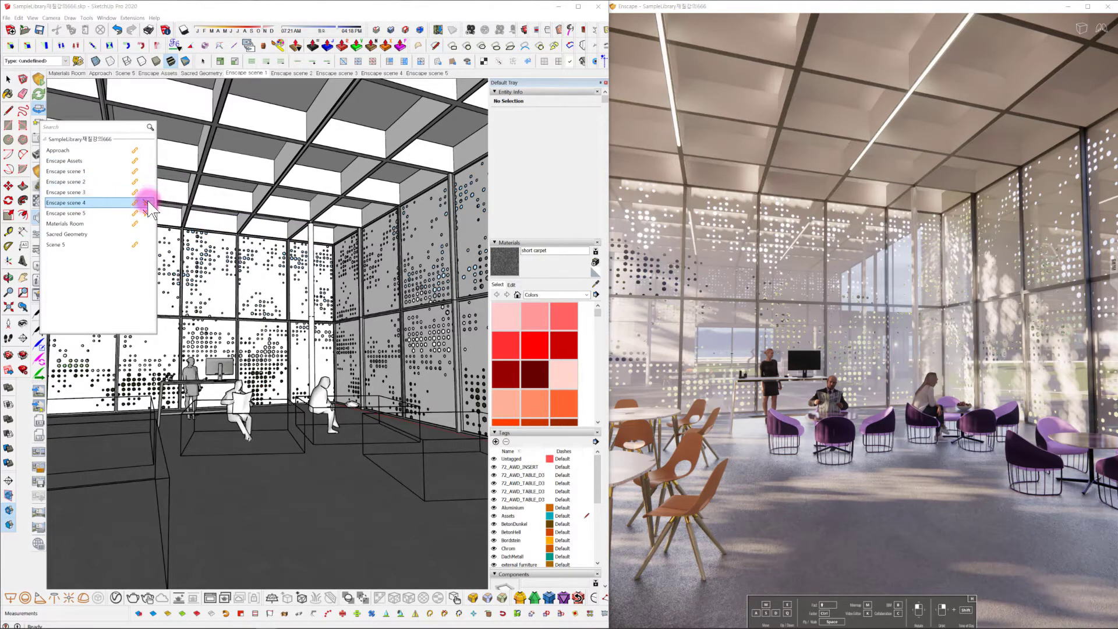
{"action": "left_click", "coordinate": [147, 214]}
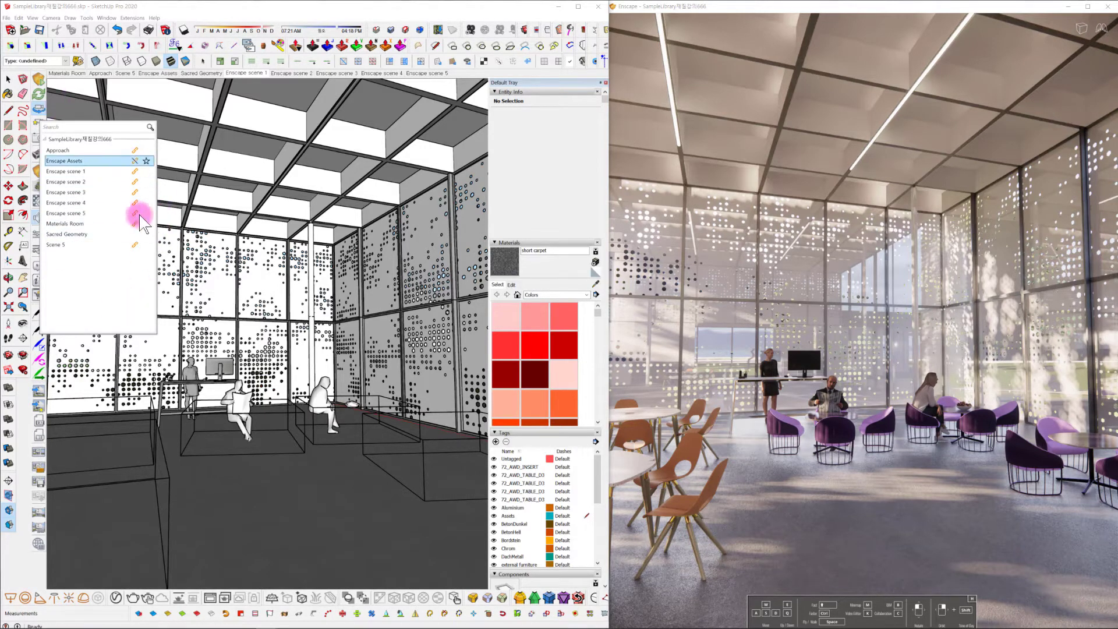
{"action": "left_click", "coordinate": [312, 512]}
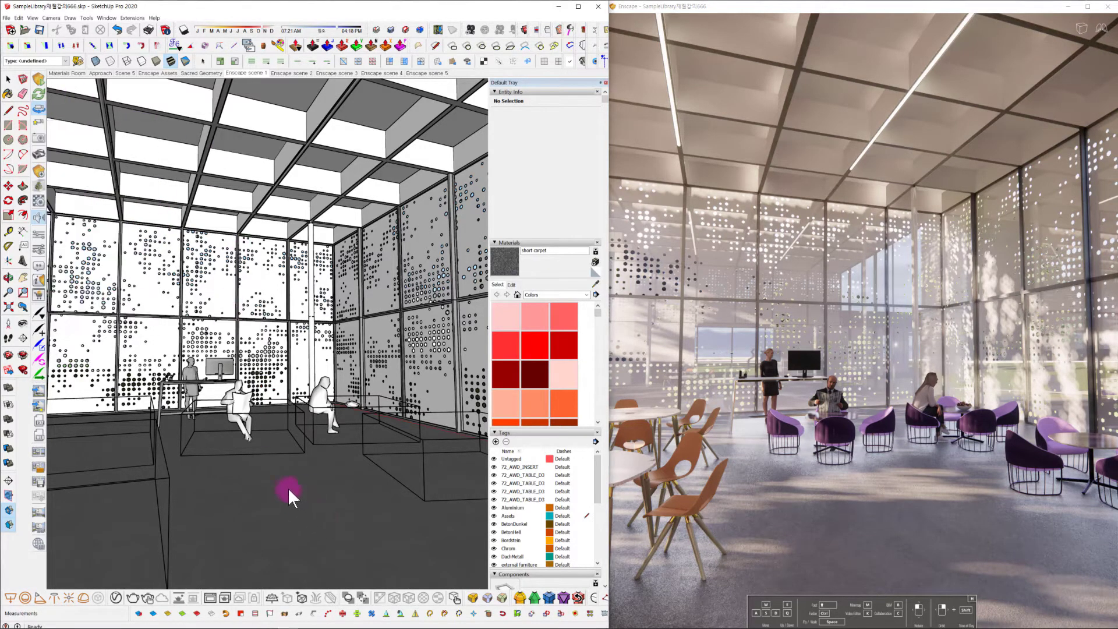
Step: Export the project as an executable standalone named dd.exe in the 0714 folder
{"action": "left_click", "coordinate": [38, 422]}
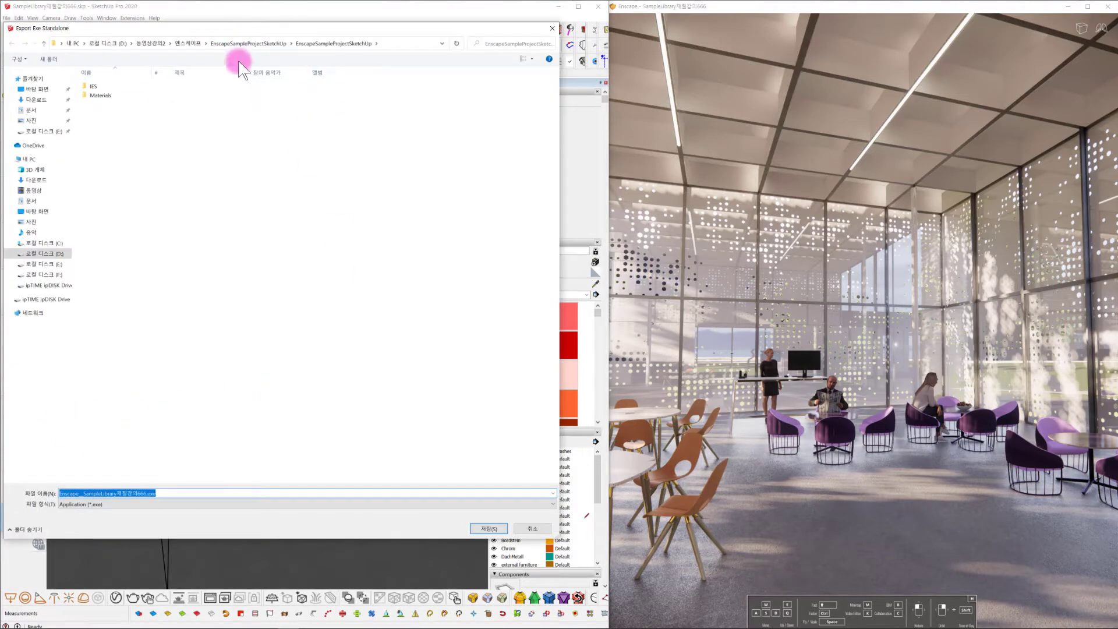
{"action": "left_click", "coordinate": [181, 44]}
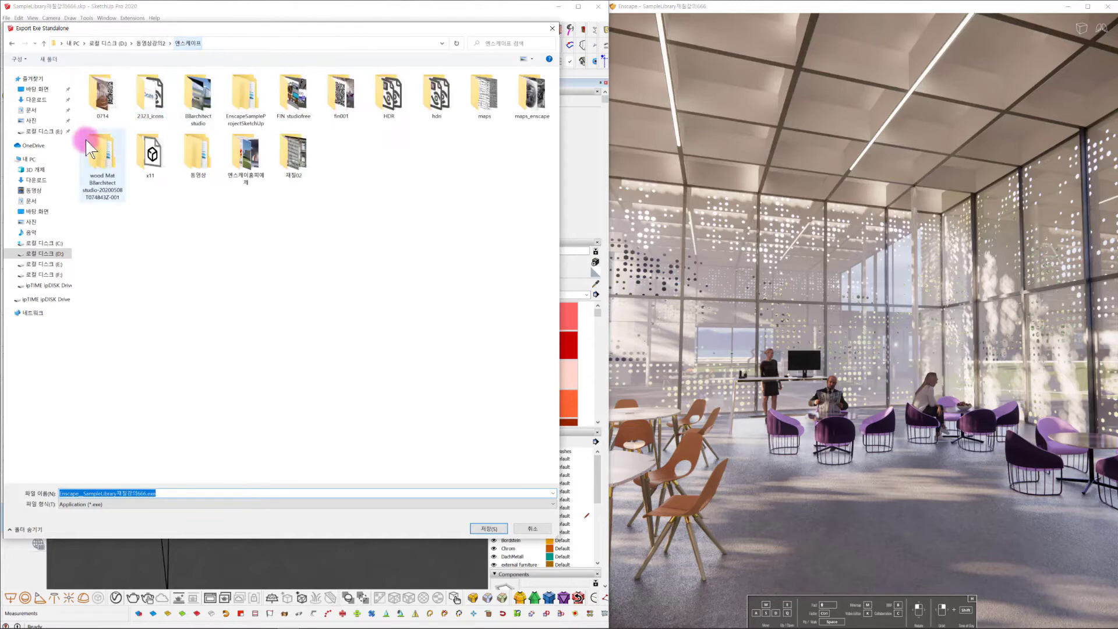
{"action": "double_click", "coordinate": [101, 93]}
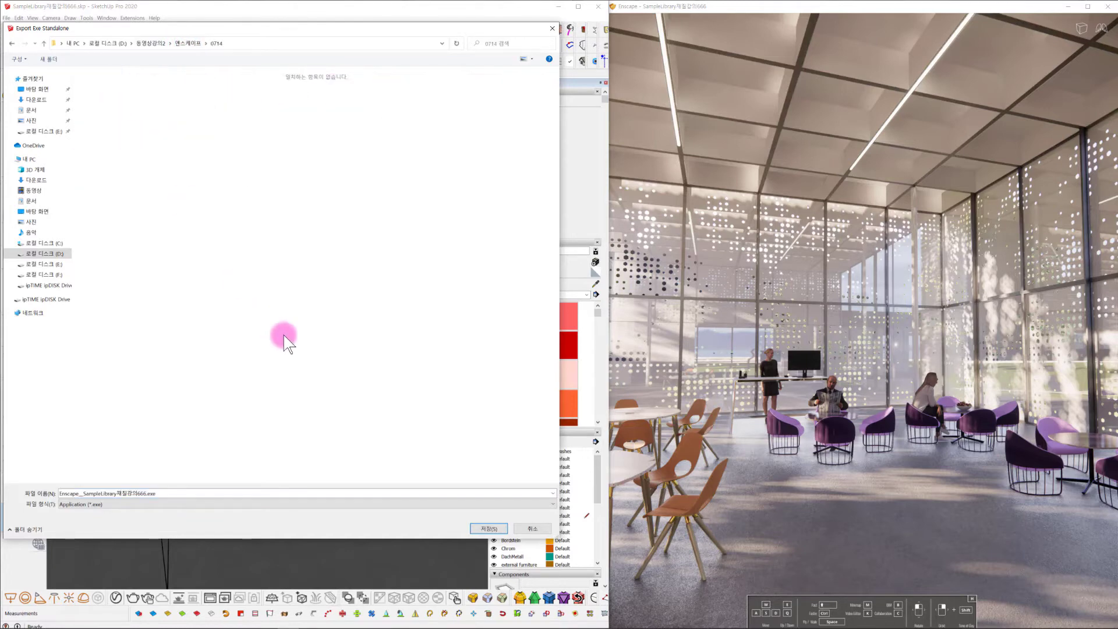
{"action": "double_click", "coordinate": [240, 493]}
{"action": "left_click", "coordinate": [488, 529]}
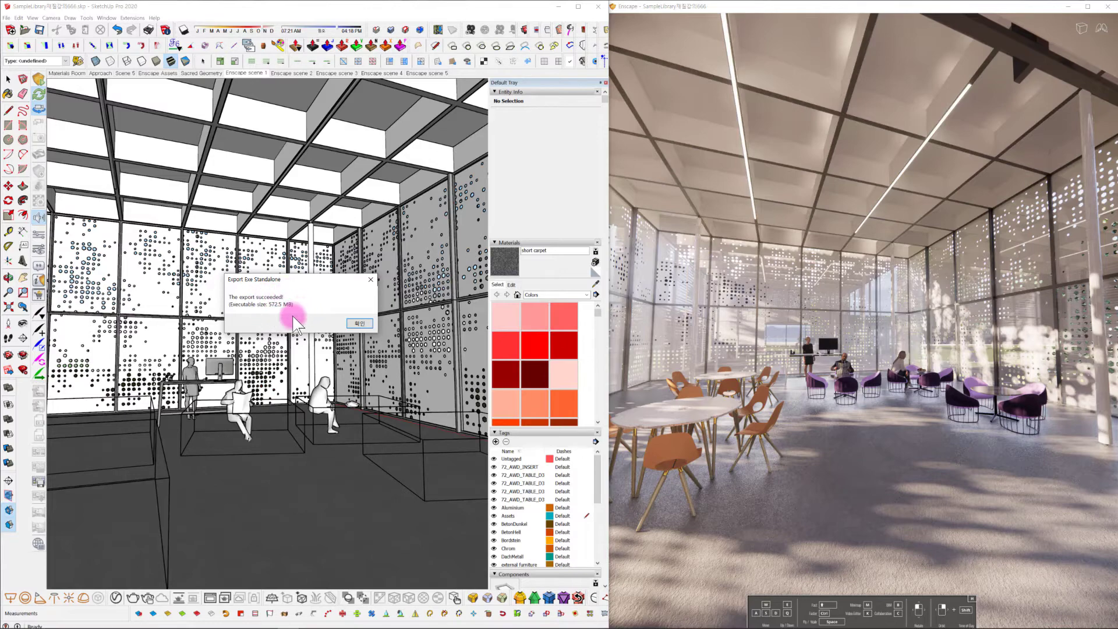
{"action": "left_click", "coordinate": [356, 323]}
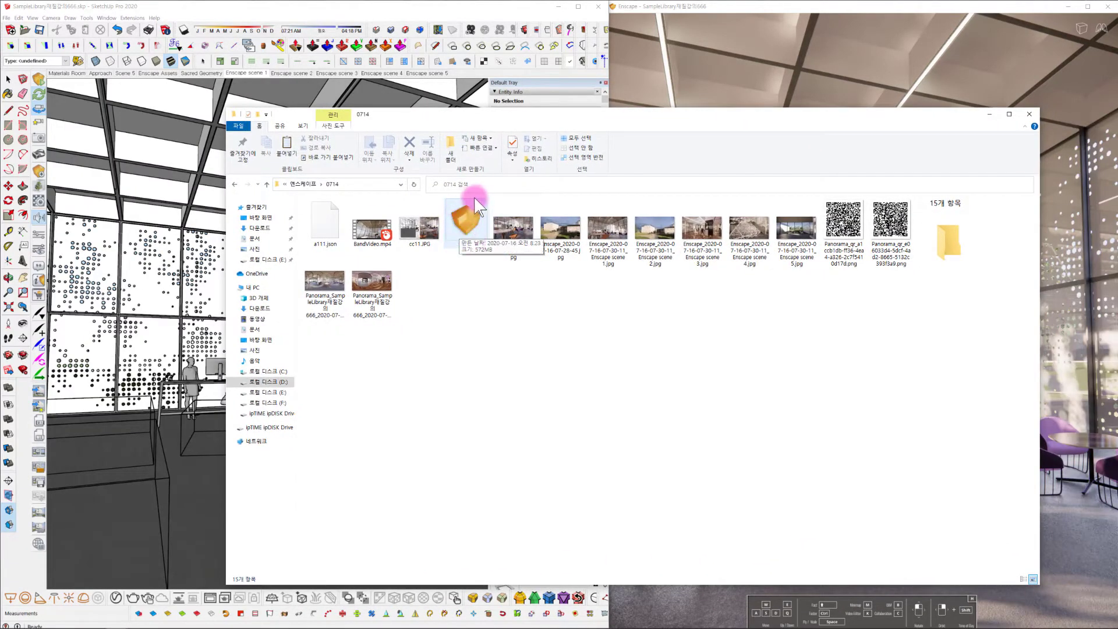
Step: Launch dd.exe from the 0714 folder, minimize the folder window and maximize the standalone viewer
{"action": "double_click", "coordinate": [469, 228]}
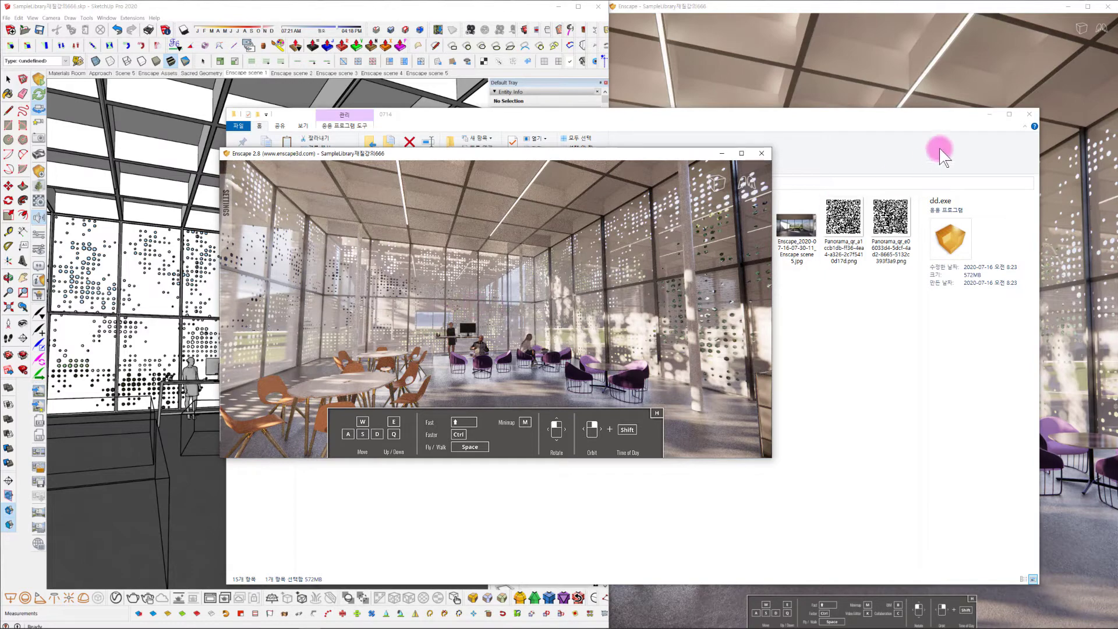
{"action": "left_click", "coordinate": [982, 114]}
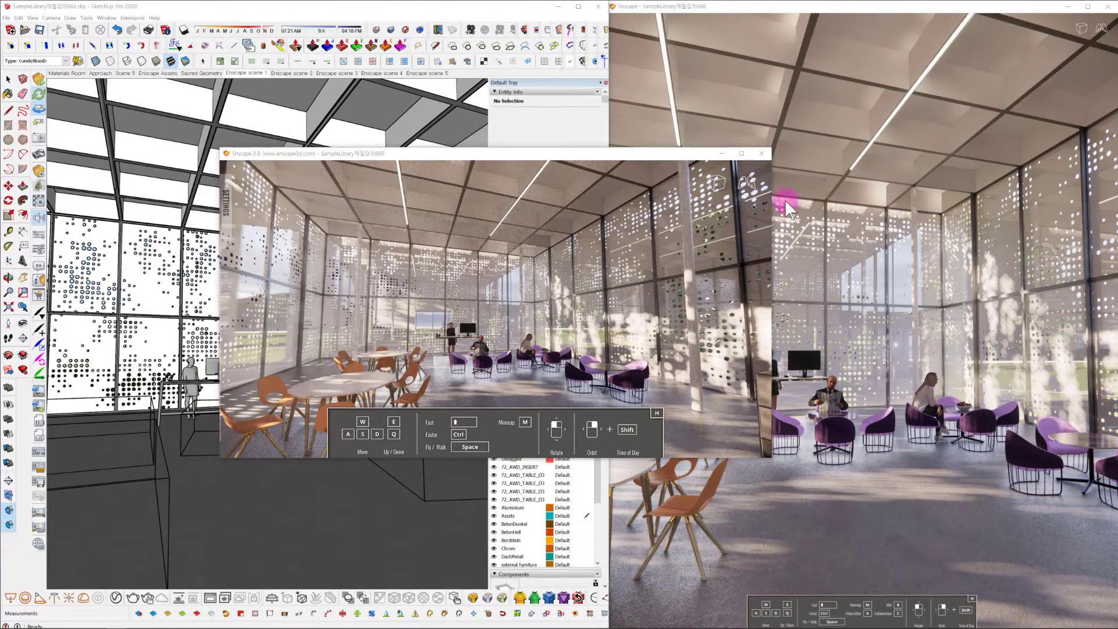
{"action": "left_click", "coordinate": [741, 153]}
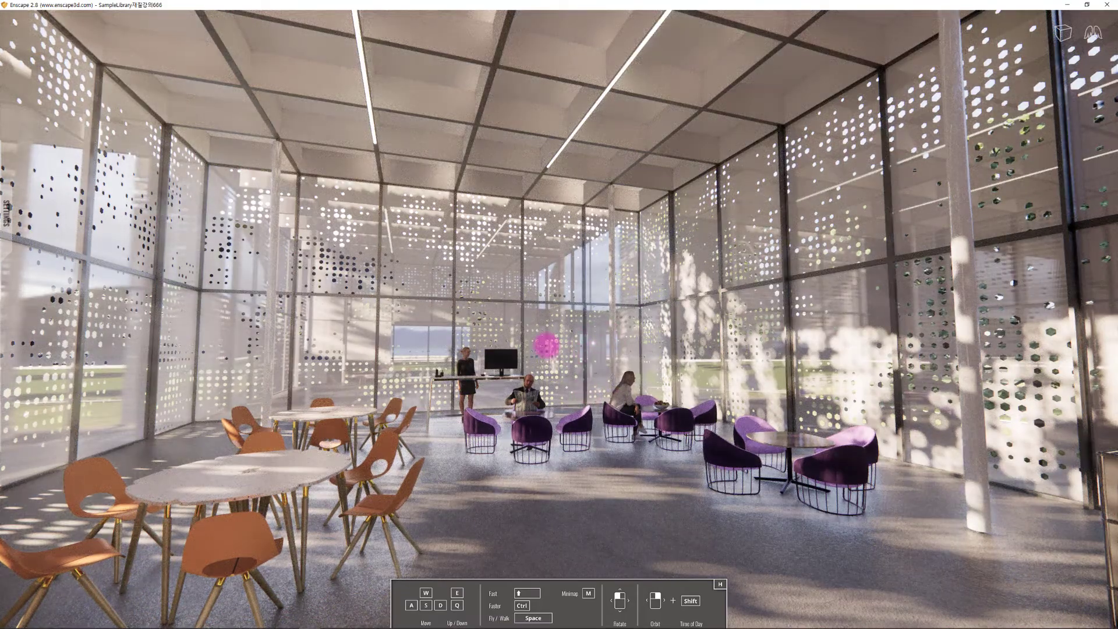
Step: Test moving and turning around the seating area in the standalone viewer
{"action": "scroll", "coordinate": [545, 345], "scroll_direction": "down", "scroll_amount": 4}
{"action": "scroll", "coordinate": [547, 346], "scroll_direction": "up", "scroll_amount": 4}
{"action": "scroll", "coordinate": [547, 344], "scroll_direction": "down", "scroll_amount": 3}
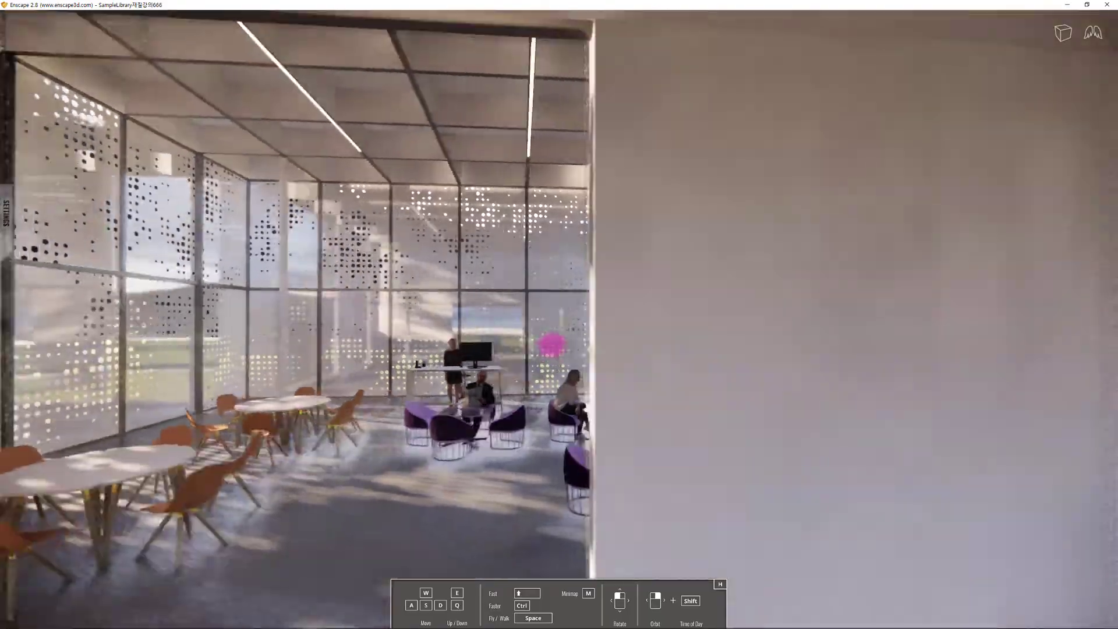
{"action": "scroll", "coordinate": [537, 347], "scroll_direction": "down", "scroll_amount": 4}
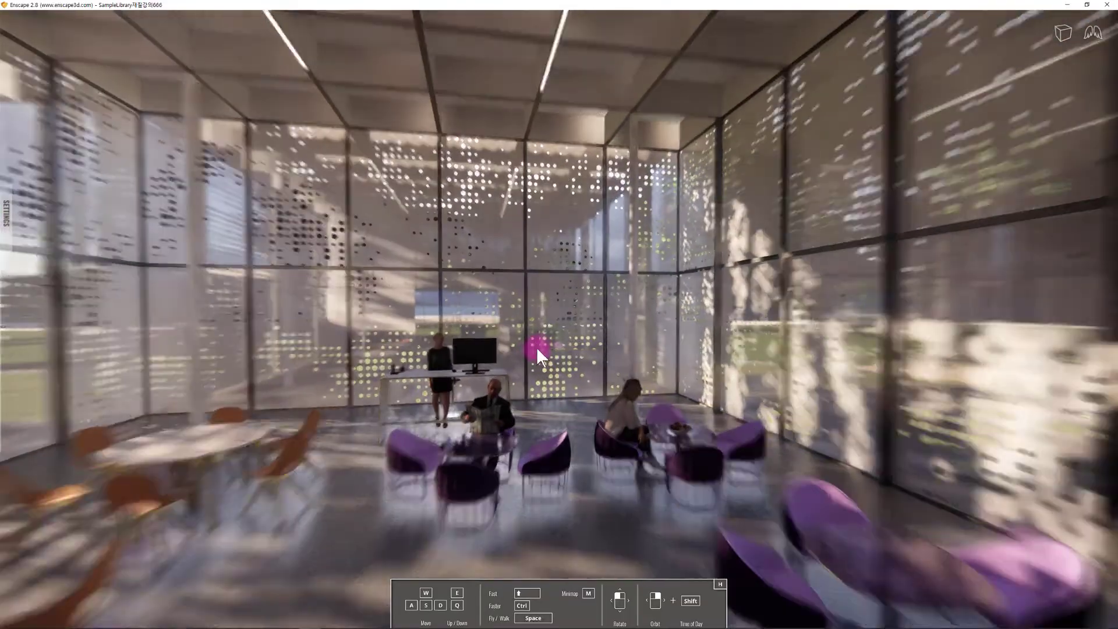
{"action": "left_click_drag", "start_coordinate": [549, 337], "coordinate": [572, 334]}
{"action": "scroll", "coordinate": [570, 332], "scroll_direction": "down", "scroll_amount": 3}
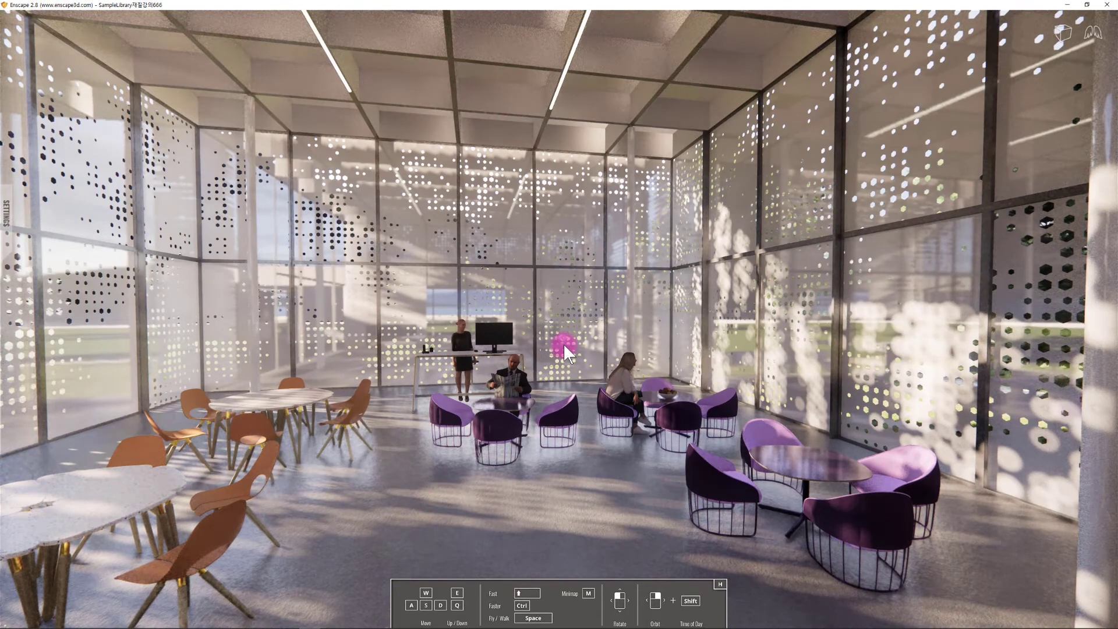
{"action": "key", "text": "a"}
{"action": "key", "text": "d"}
{"action": "key", "text": "w"}
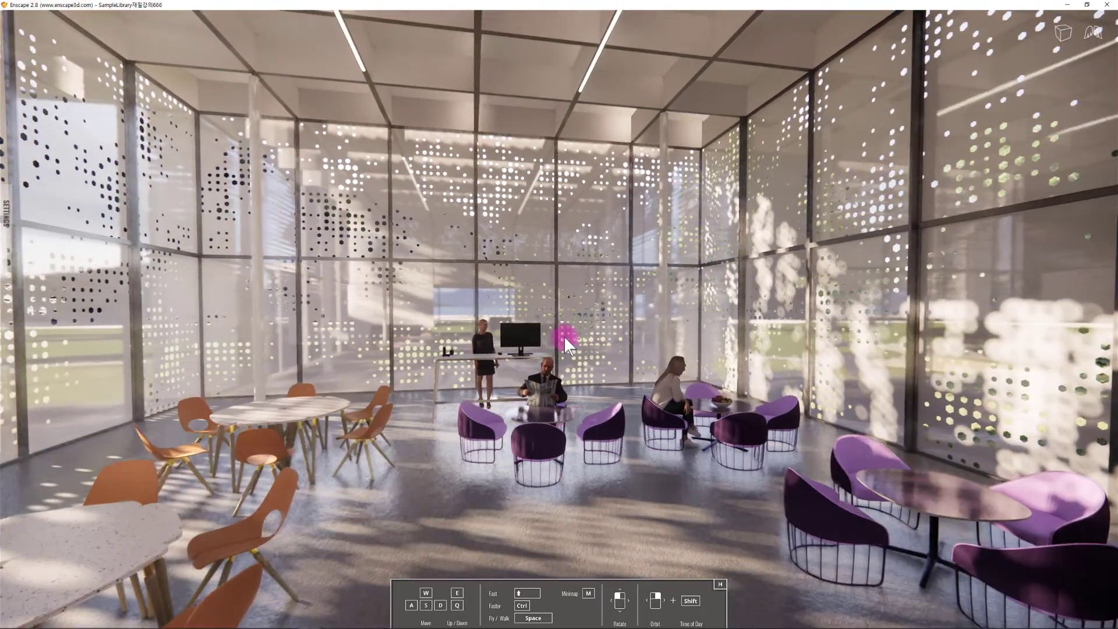
{"action": "key", "text": "q"}
Step: Turn away from the seating area and move past the cabinets into the glazed corridor of the standalone
{"action": "mouse_move", "coordinate": [565, 332]}
{"action": "left_mouse_down"}
{"action": "mouse_move", "coordinate": [850, 387]}
{"action": "mouse_move", "coordinate": [872, 372]}
{"action": "mouse_move", "coordinate": [821, 364]}
{"action": "mouse_move", "coordinate": [857, 342]}
{"action": "mouse_move", "coordinate": [854, 387]}
{"action": "mouse_move", "coordinate": [1090, 296]}
{"action": "left_mouse_up"}
{"action": "key", "text": "w"}
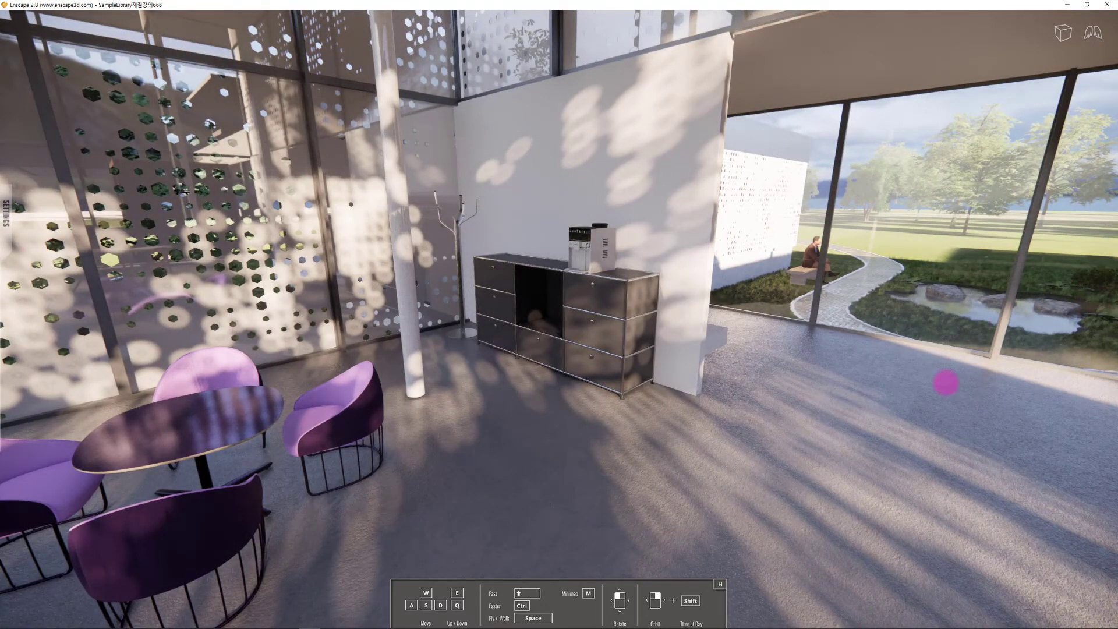
{"action": "key", "text": "s"}
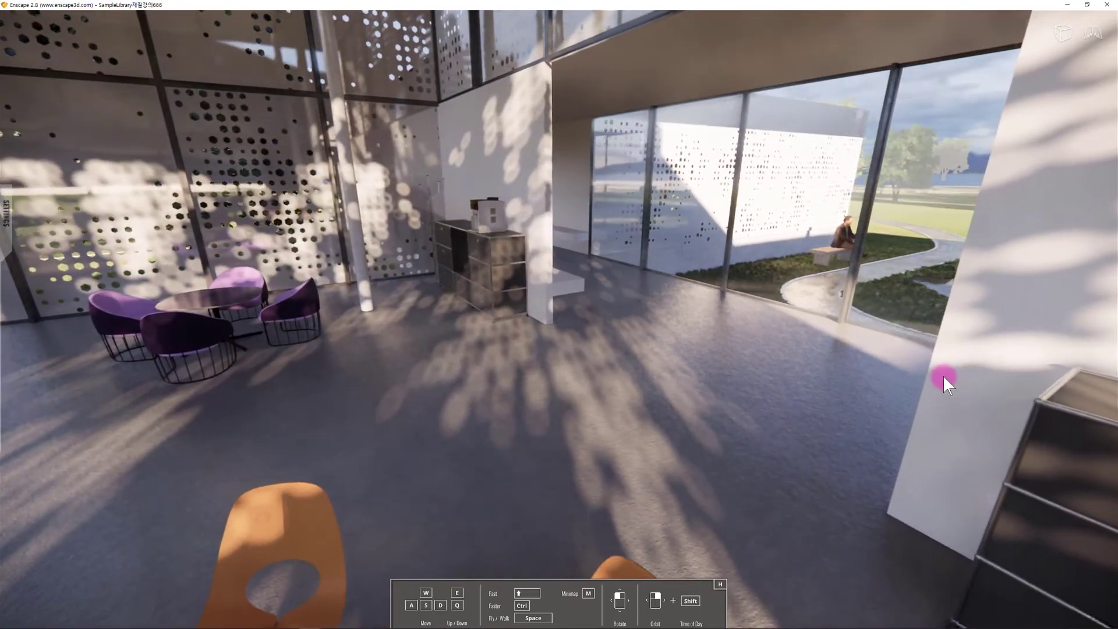
{"action": "key", "text": "d"}
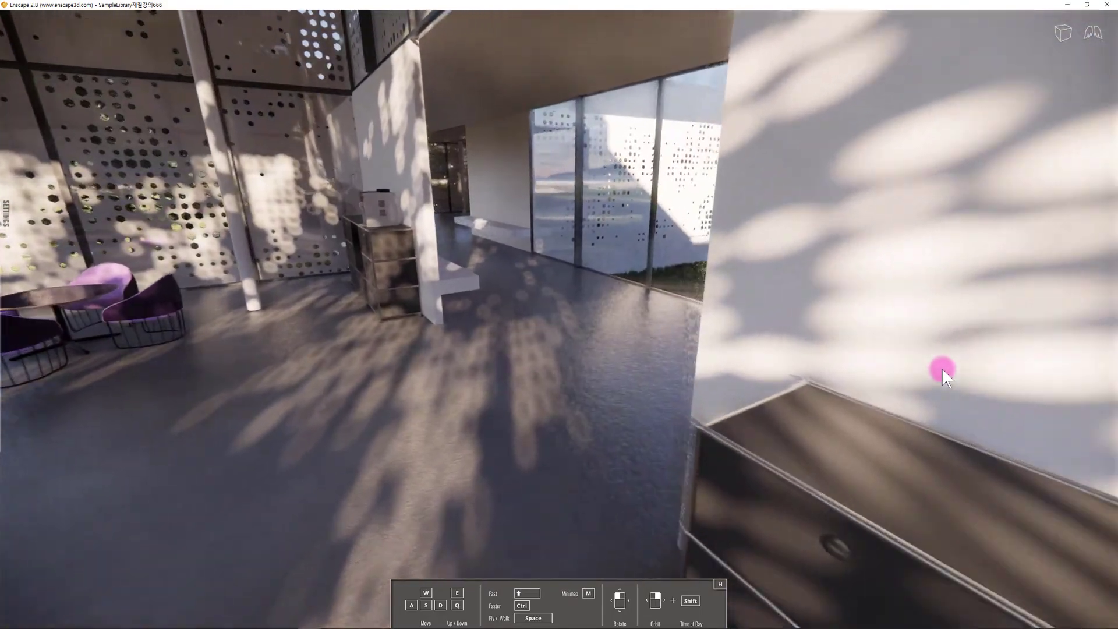
{"action": "key", "text": "d"}
{"action": "left_click_drag", "start_coordinate": [942, 256], "coordinate": [1114, 82]}
{"action": "key", "text": "e"}
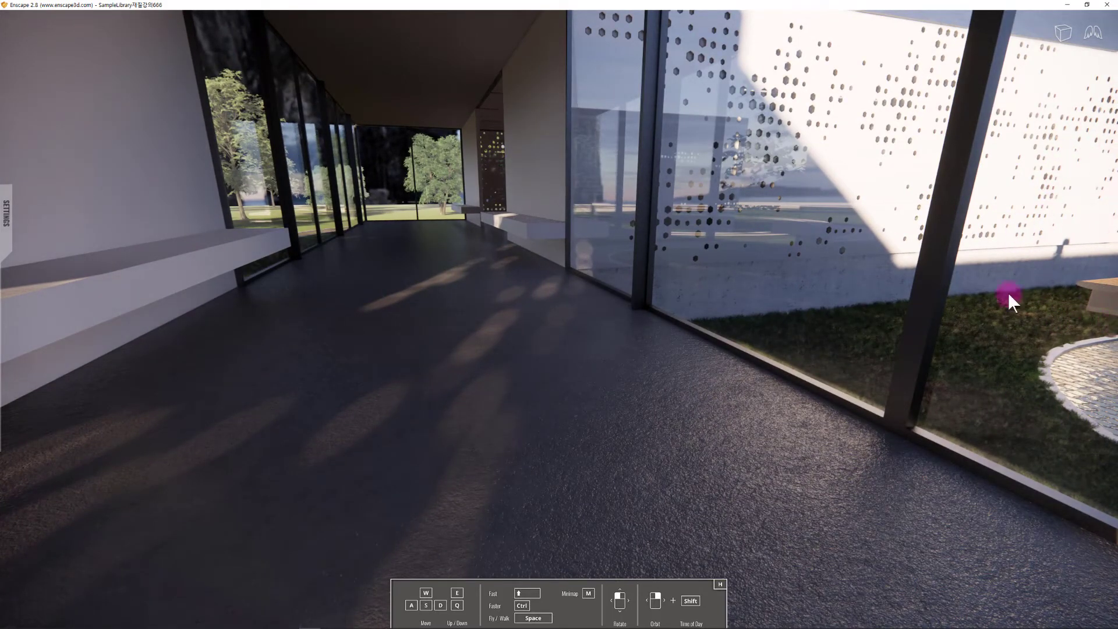
{"action": "key", "text": "w"}
{"action": "mouse_move", "coordinate": [947, 222]}
{"action": "left_mouse_down"}
{"action": "mouse_move", "coordinate": [814, 252]}
{"action": "mouse_move", "coordinate": [600, 184]}
{"action": "mouse_move", "coordinate": [707, 182]}
{"action": "mouse_move", "coordinate": [779, 125]}
{"action": "left_mouse_up"}
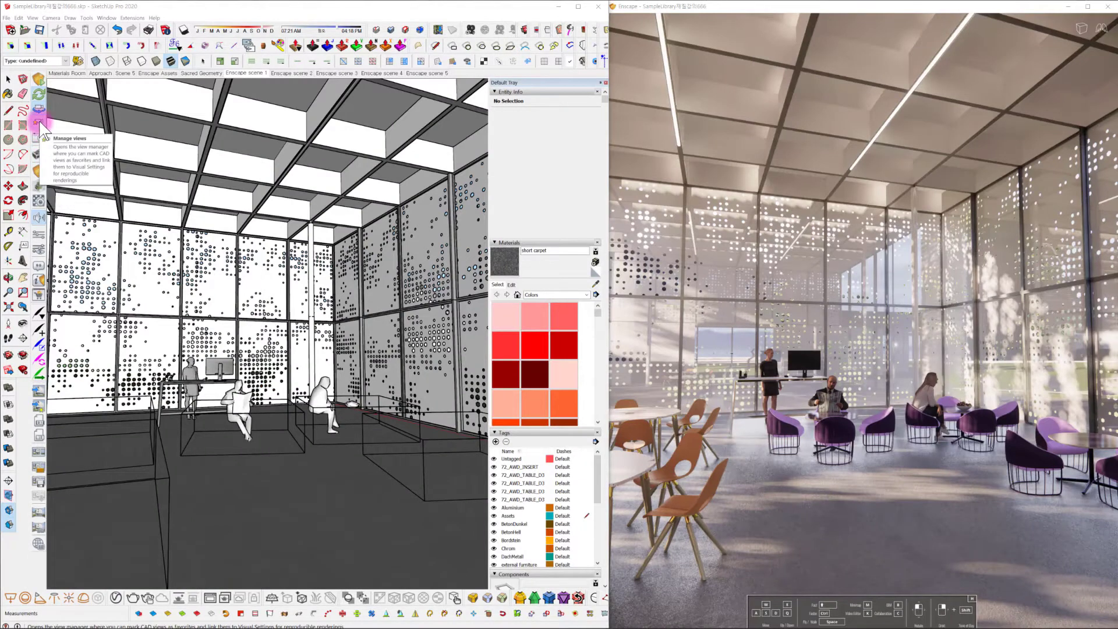
Step: Mark Enscape scene 1 through Enscape scene 5 as favorites in the view manager
{"action": "left_click", "coordinate": [40, 124]}
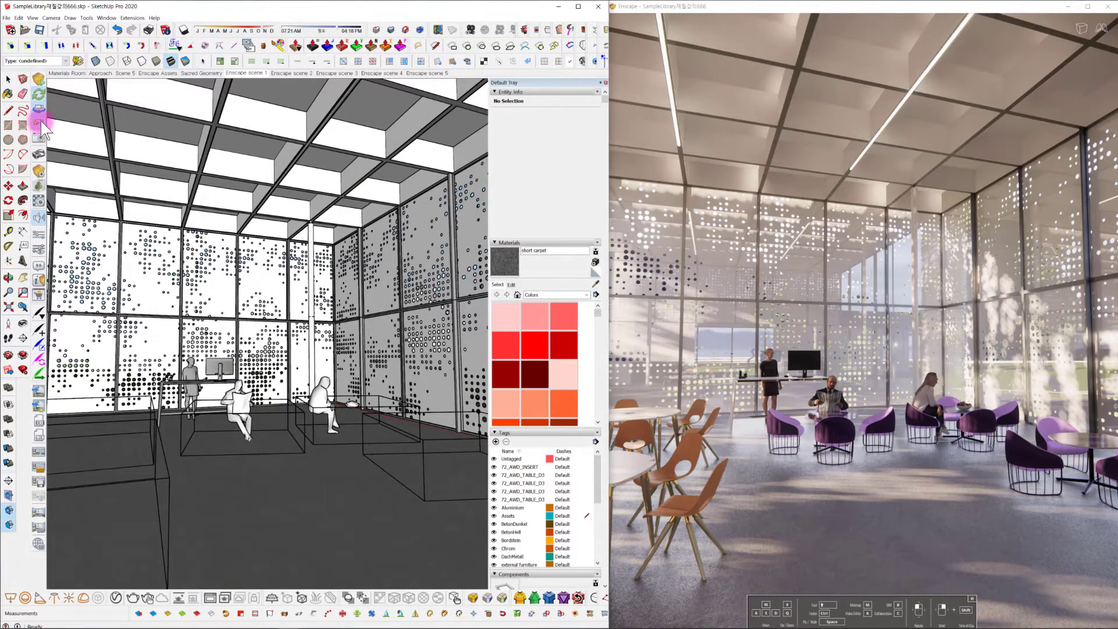
{"action": "left_click", "coordinate": [147, 172]}
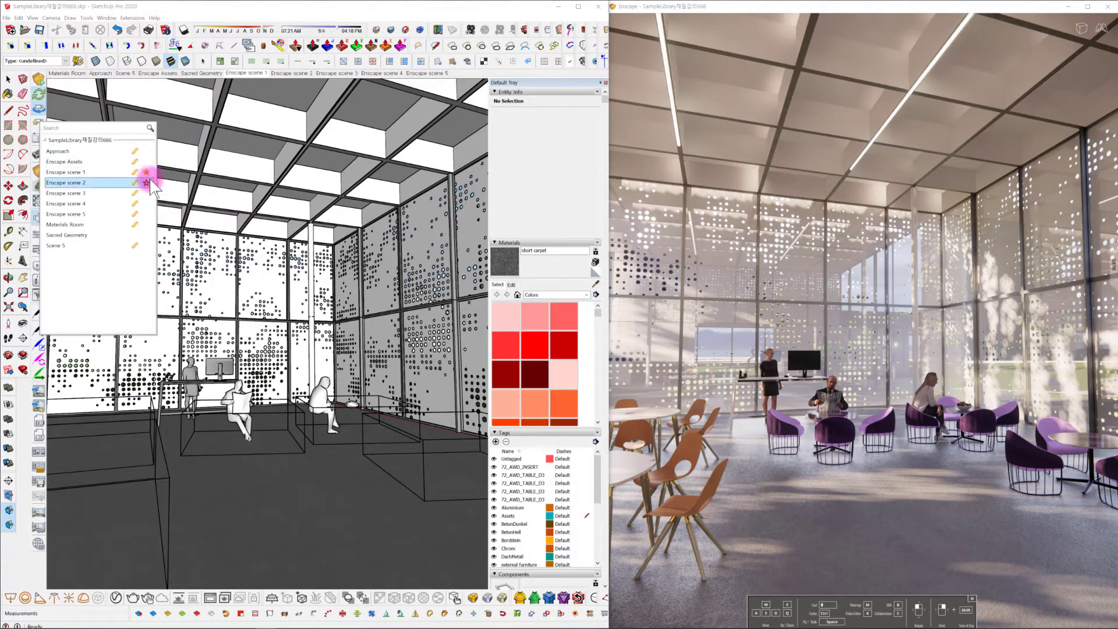
{"action": "left_click", "coordinate": [147, 183]}
{"action": "left_click", "coordinate": [147, 194]}
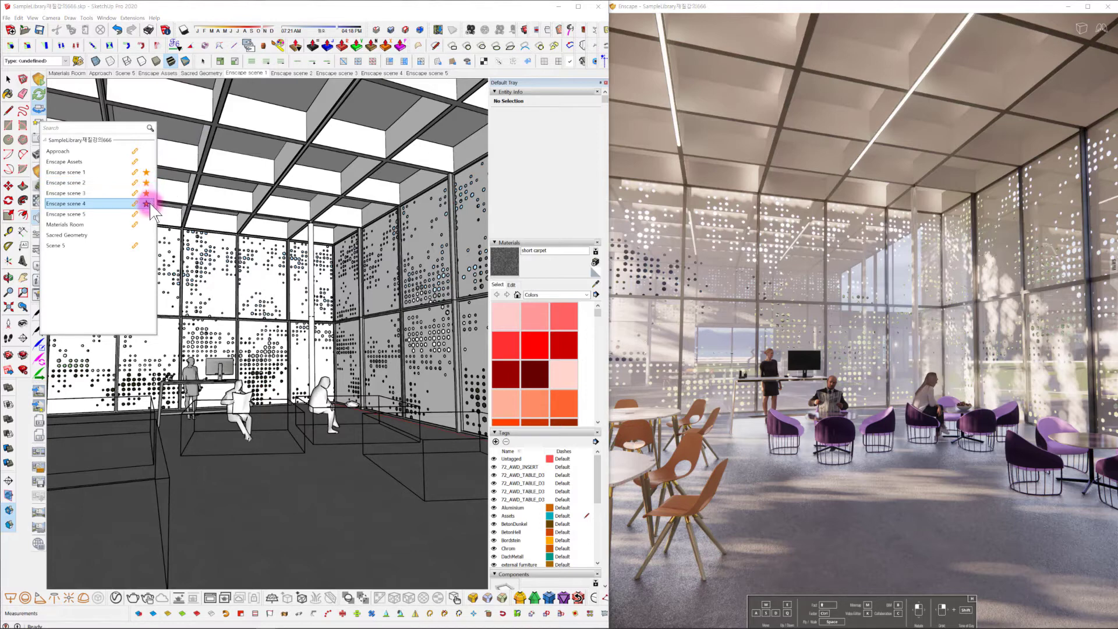
{"action": "left_click", "coordinate": [147, 204]}
{"action": "left_click", "coordinate": [147, 215]}
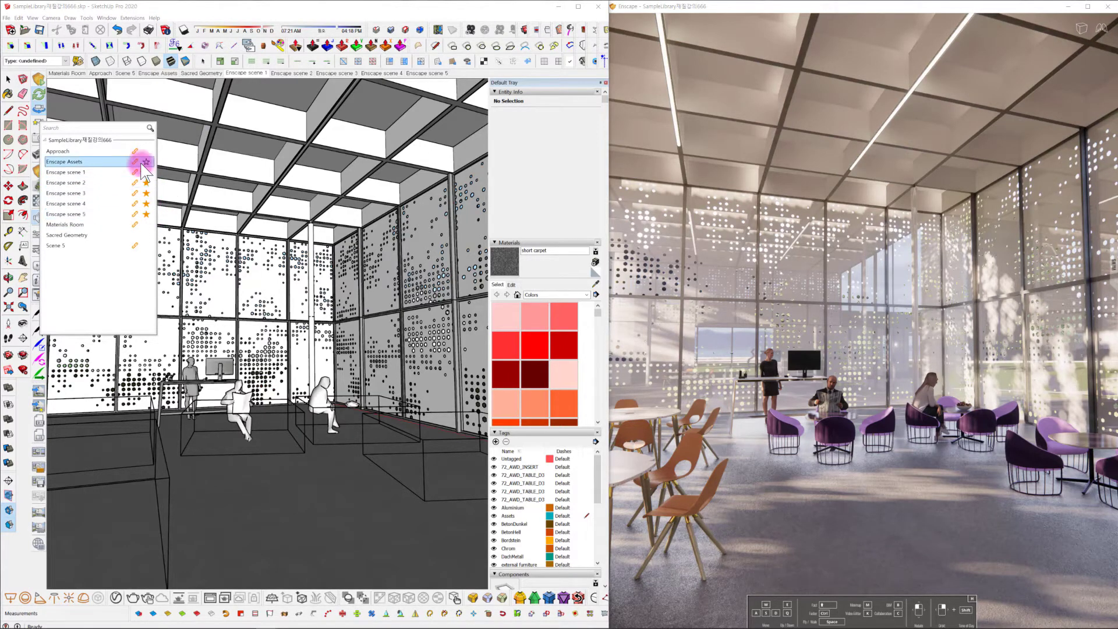
{"action": "left_click", "coordinate": [520, 126]}
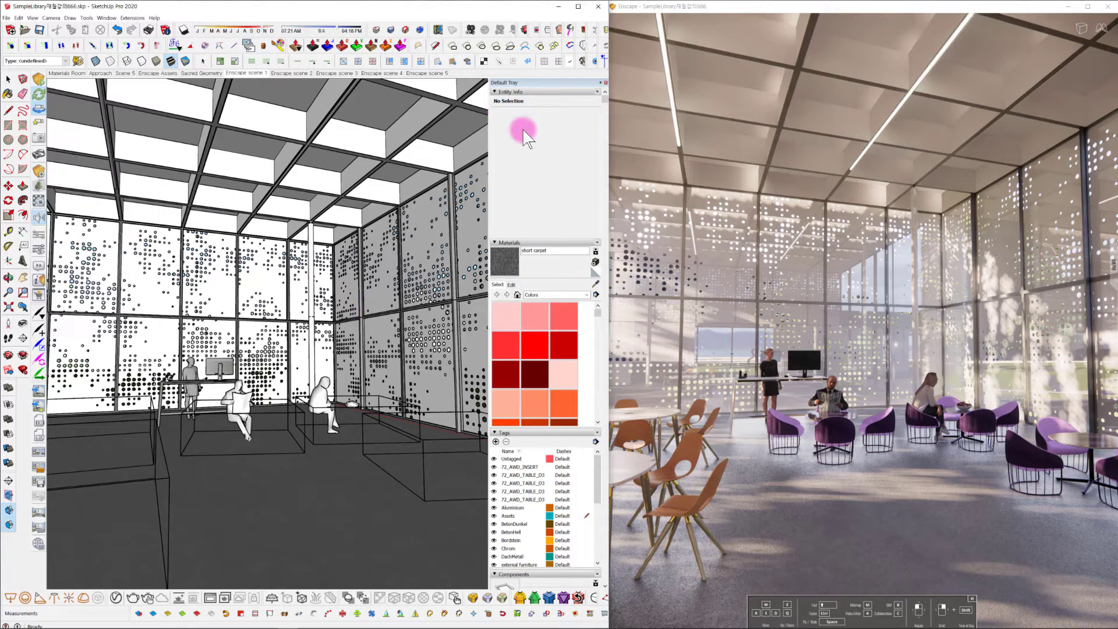
{"action": "left_click", "coordinate": [39, 425]}
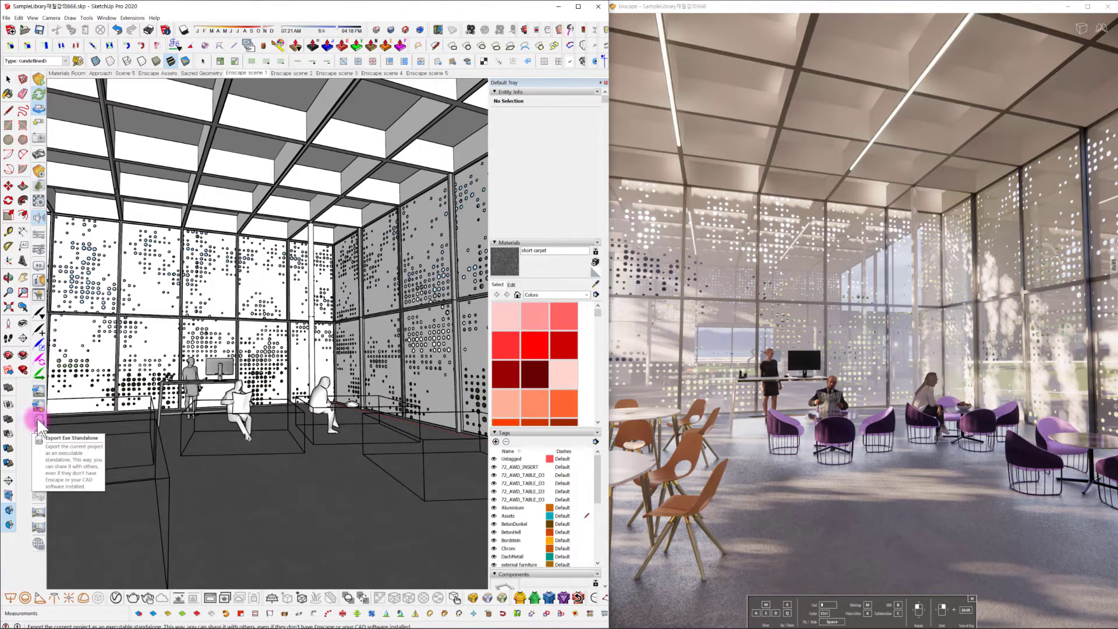
{"action": "left_click", "coordinate": [36, 418]}
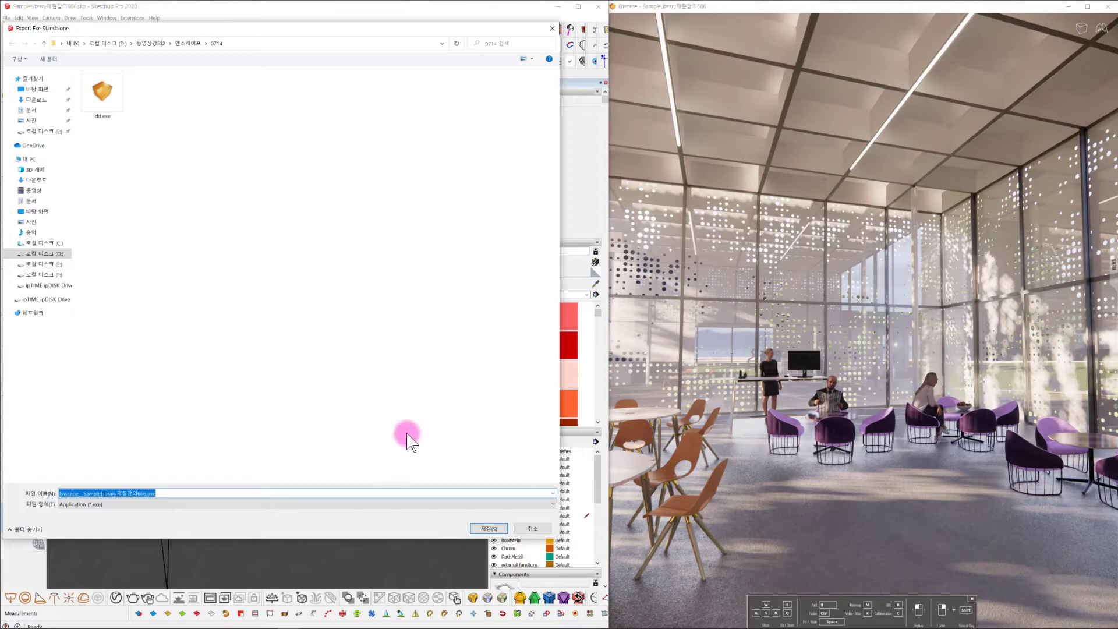
{"action": "left_click", "coordinate": [532, 528]}
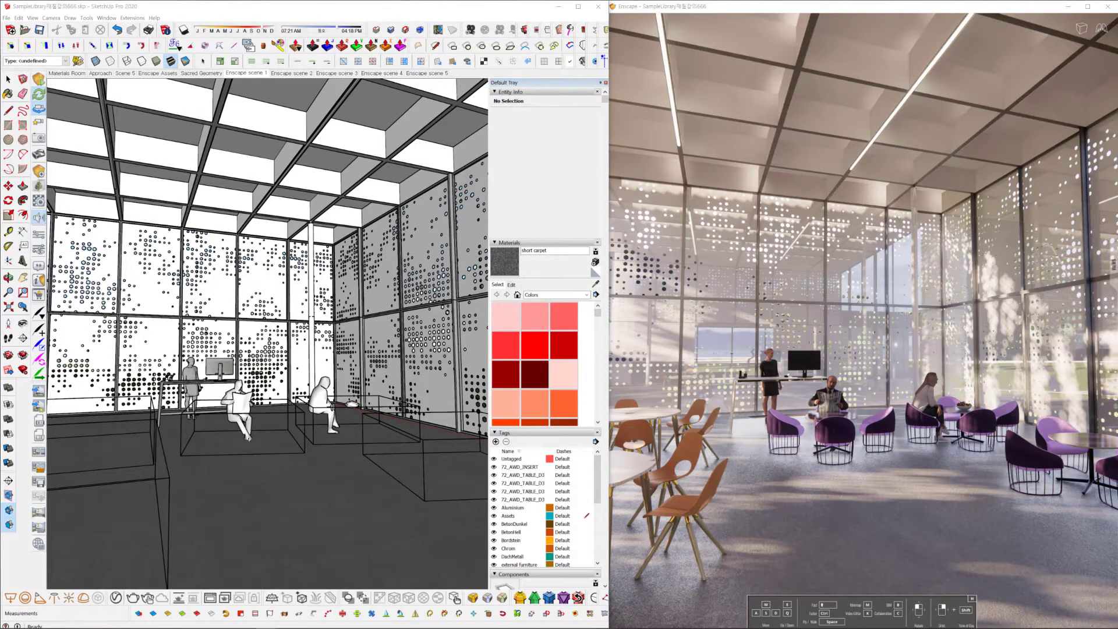
Step: In Enscape's General Settings, move the dialog into view and enable the custom title orbit19 for the render window
{"action": "left_click_drag", "start_coordinate": [462, 137], "coordinate": [371, 135]}
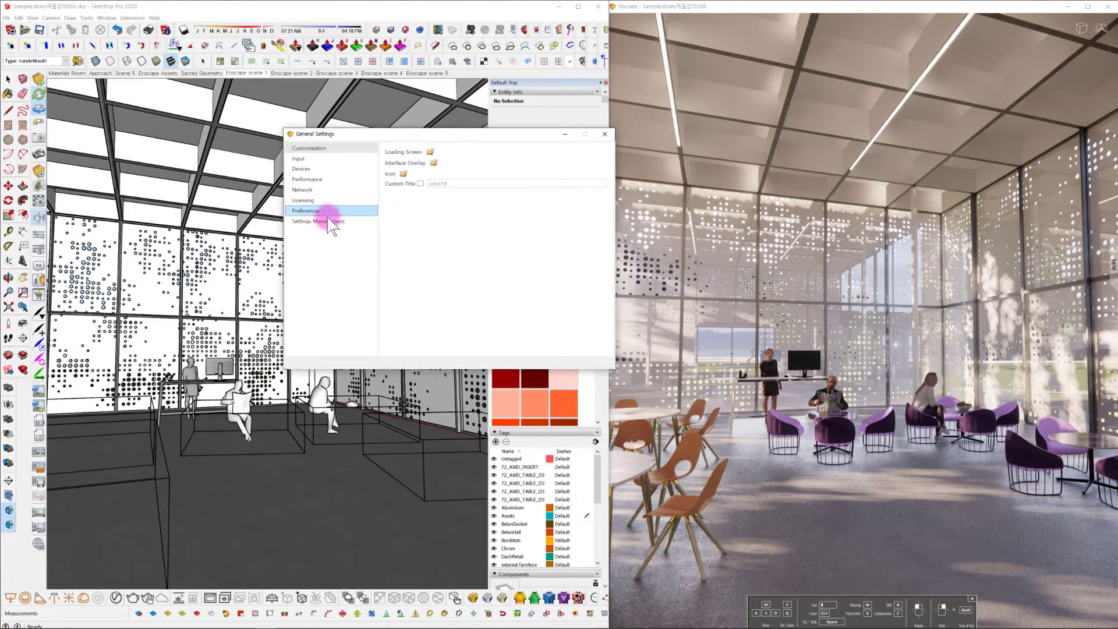
{"action": "left_click", "coordinate": [299, 160]}
{"action": "left_click", "coordinate": [310, 149]}
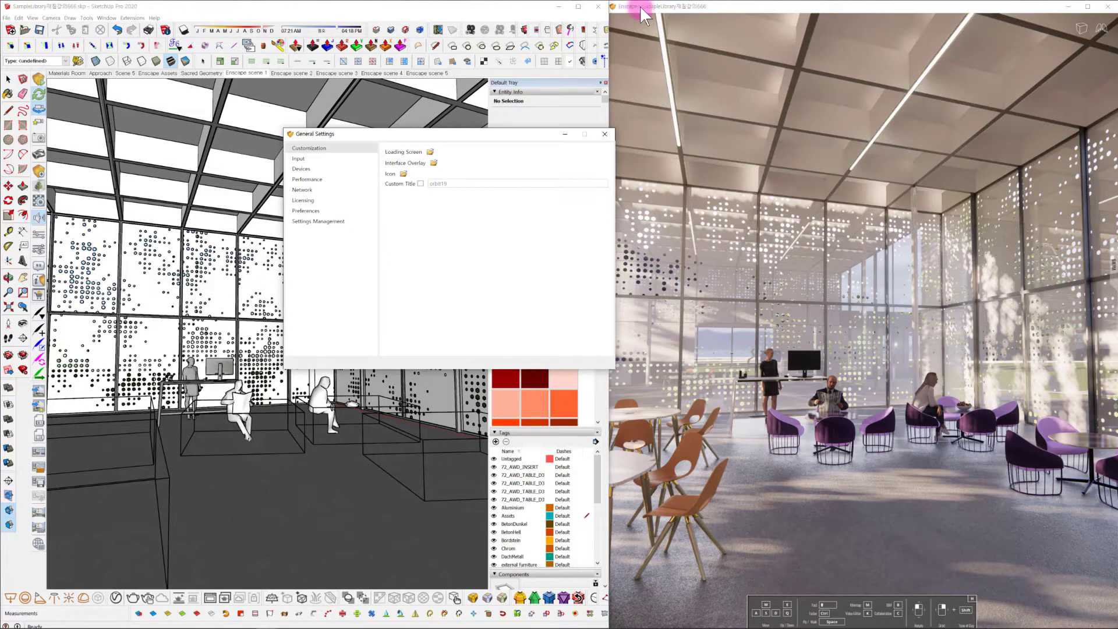
{"action": "left_click", "coordinate": [420, 183]}
{"action": "left_click", "coordinate": [659, 9]}
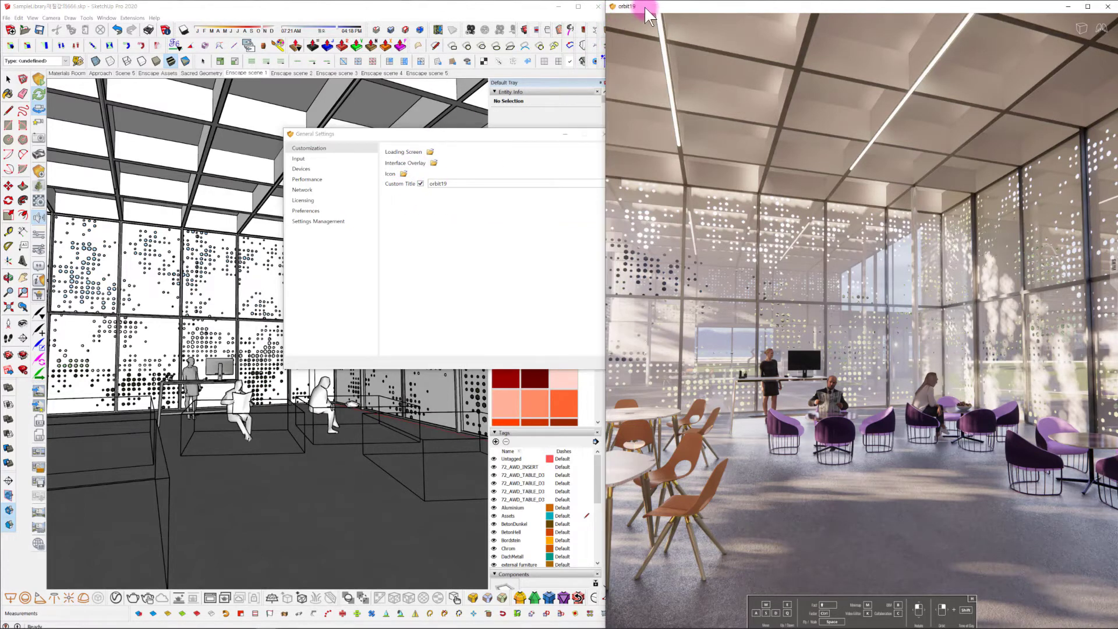
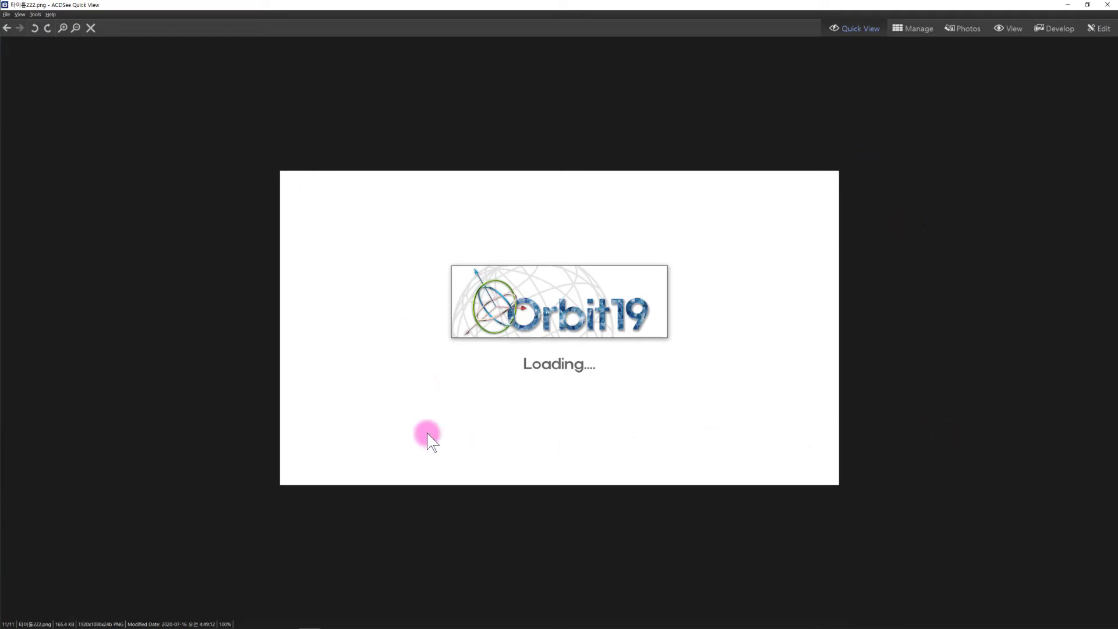
Step: Preview the loading screen image 타이틀222.png and the watermark image 워터마크.png, closing the image viewer after each
{"action": "left_click", "coordinate": [1107, 5]}
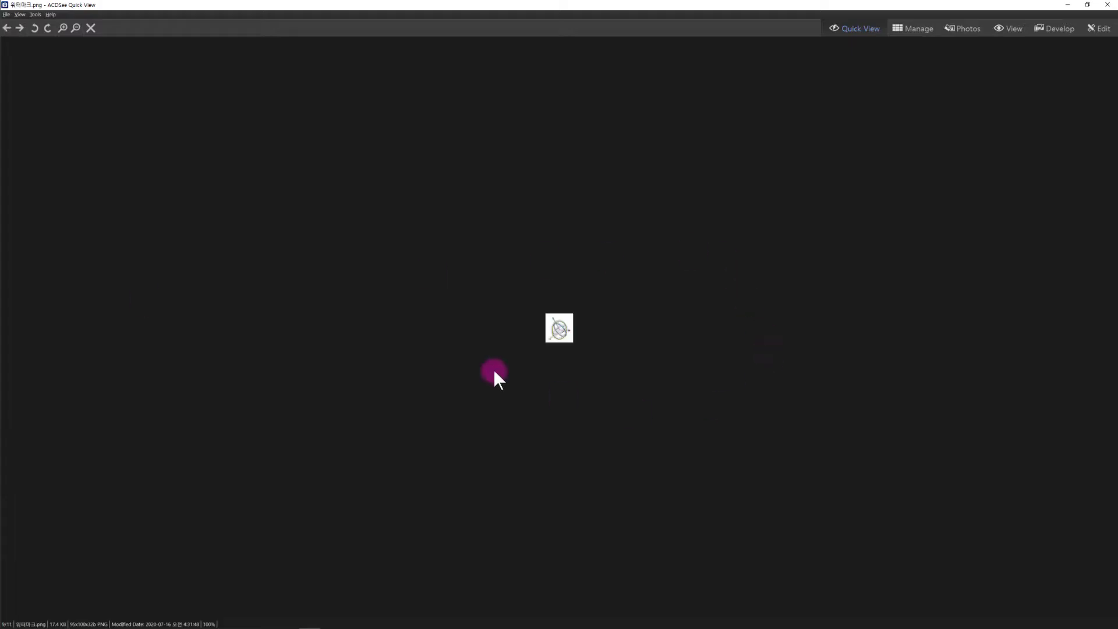
{"action": "left_click", "coordinate": [1109, 4]}
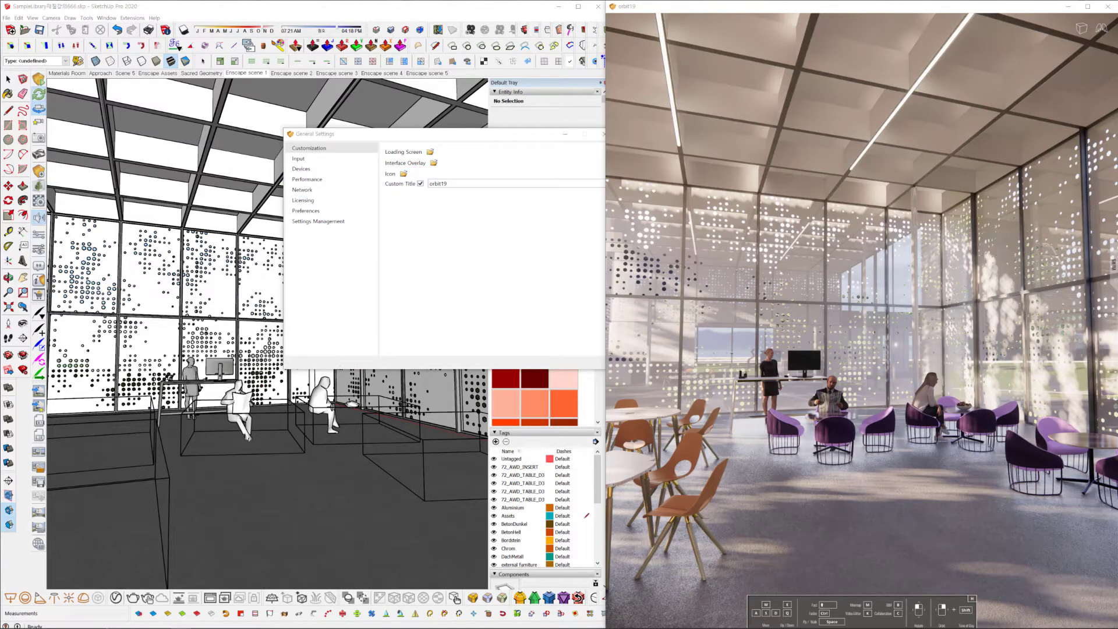
Step: Switch to the ICO Convert page in the browser and review its upload, crop, style, format and download sections, including the image file chooser
{"action": "left_click_drag", "start_coordinate": [1107, 102], "coordinate": [517, 83]}
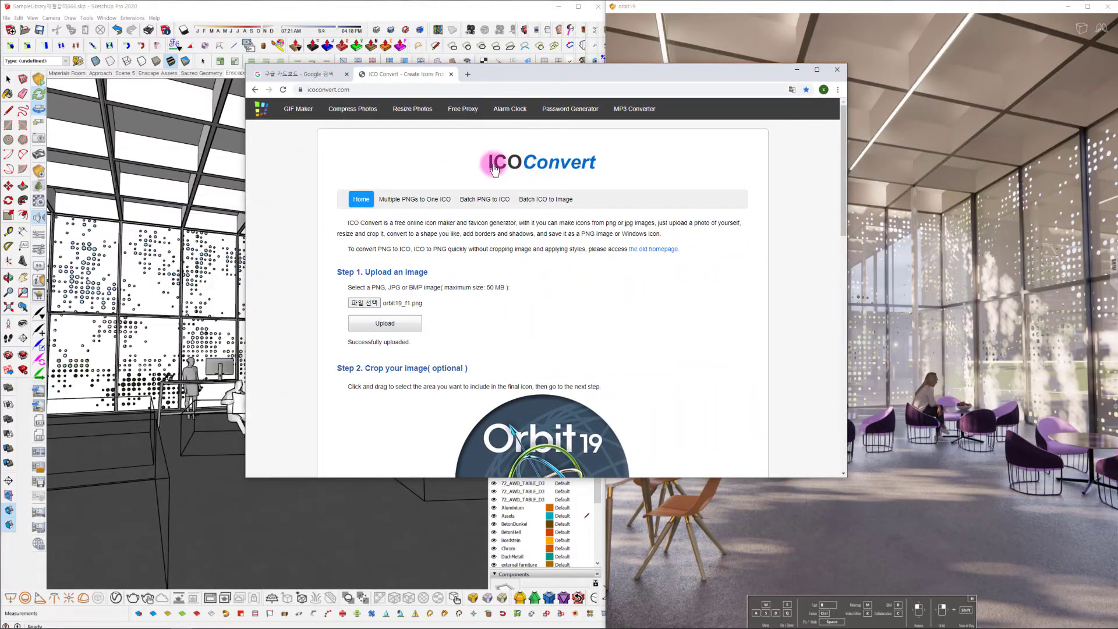
{"action": "scroll", "coordinate": [522, 294], "scroll_direction": "down", "scroll_amount": 1}
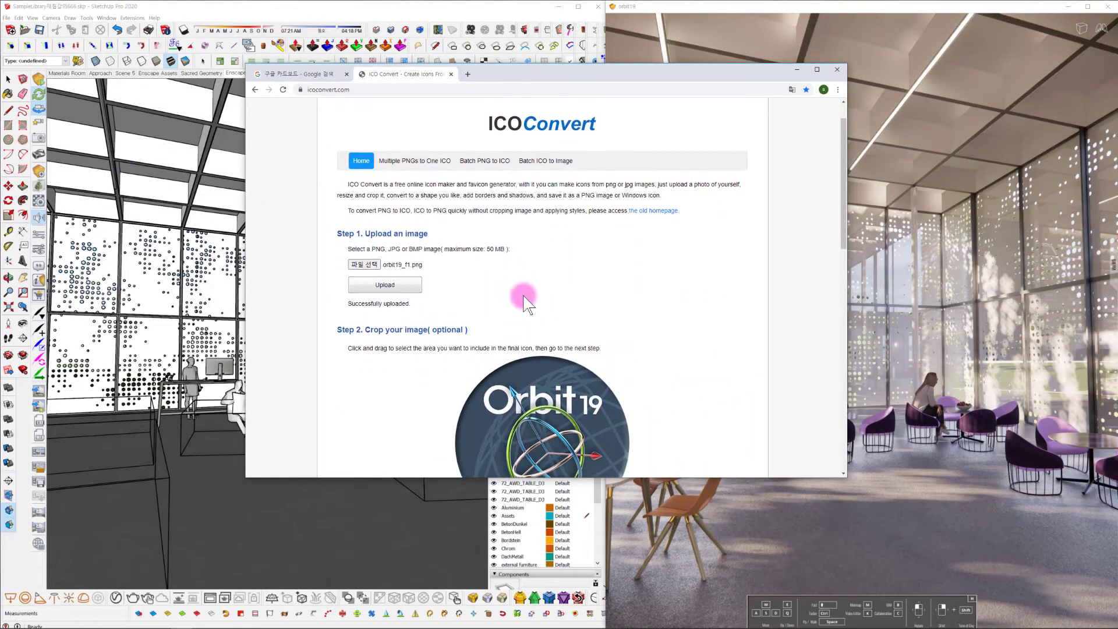
{"action": "scroll", "coordinate": [527, 303], "scroll_direction": "up", "scroll_amount": 2}
{"action": "scroll", "coordinate": [473, 355], "scroll_direction": "down", "scroll_amount": 5}
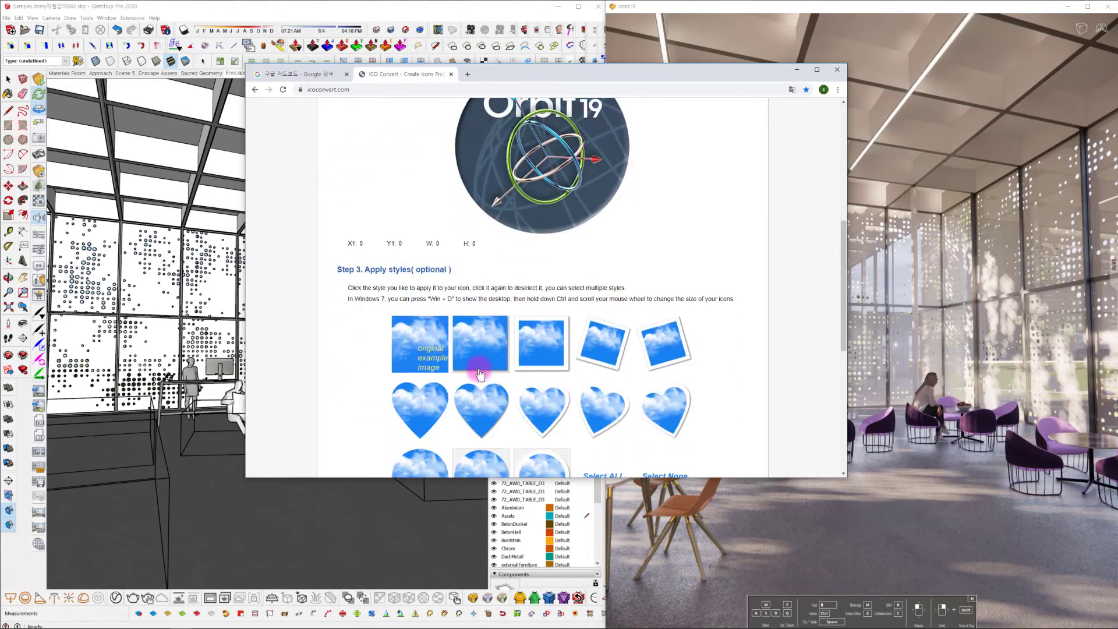
{"action": "scroll", "coordinate": [478, 373], "scroll_direction": "down", "scroll_amount": 4}
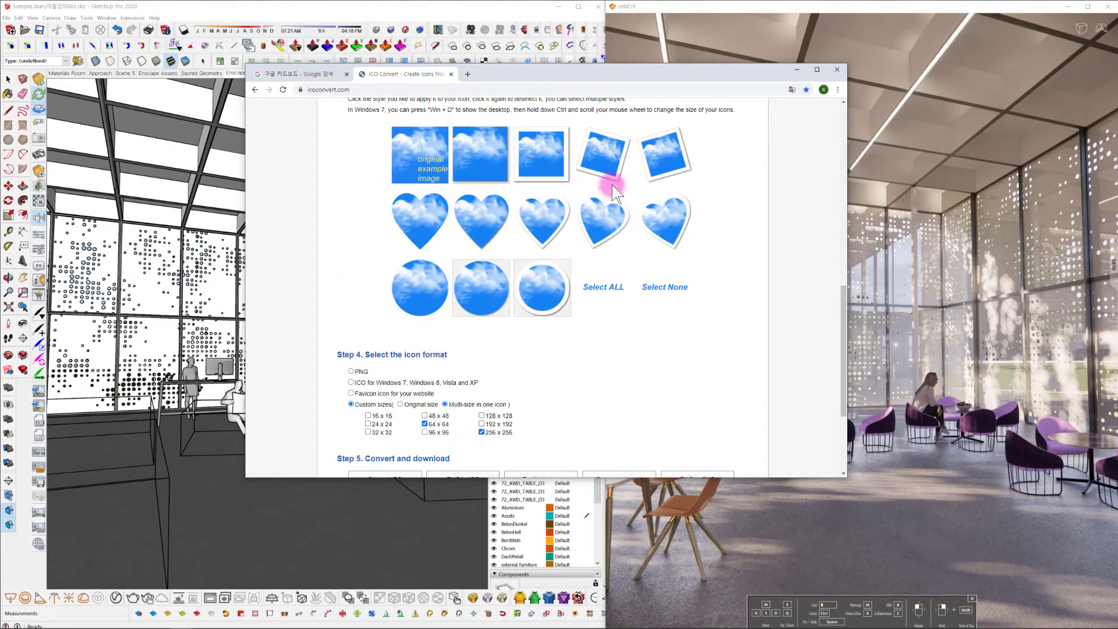
{"action": "scroll", "coordinate": [466, 420], "scroll_direction": "down", "scroll_amount": 2}
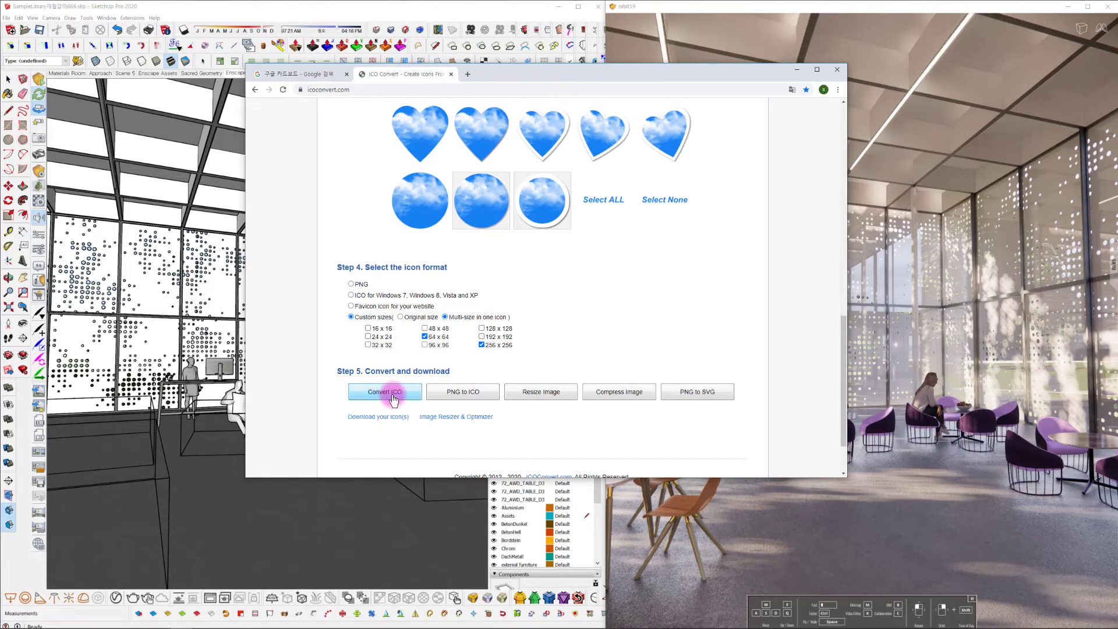
{"action": "scroll", "coordinate": [619, 276], "scroll_direction": "up", "scroll_amount": 2}
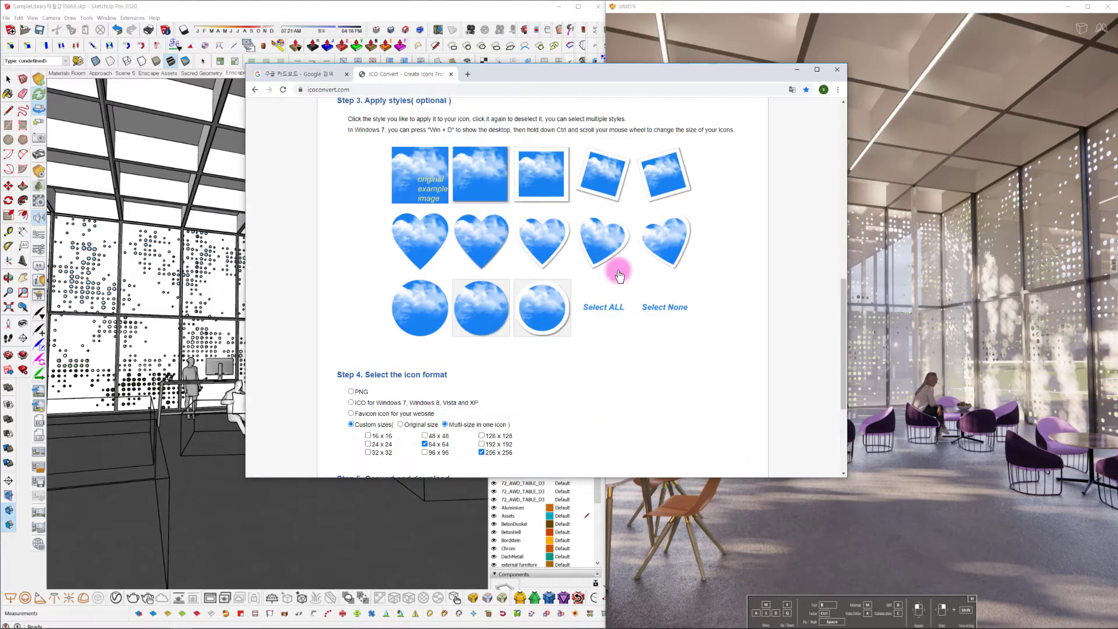
{"action": "scroll", "coordinate": [619, 276], "scroll_direction": "up", "scroll_amount": 6}
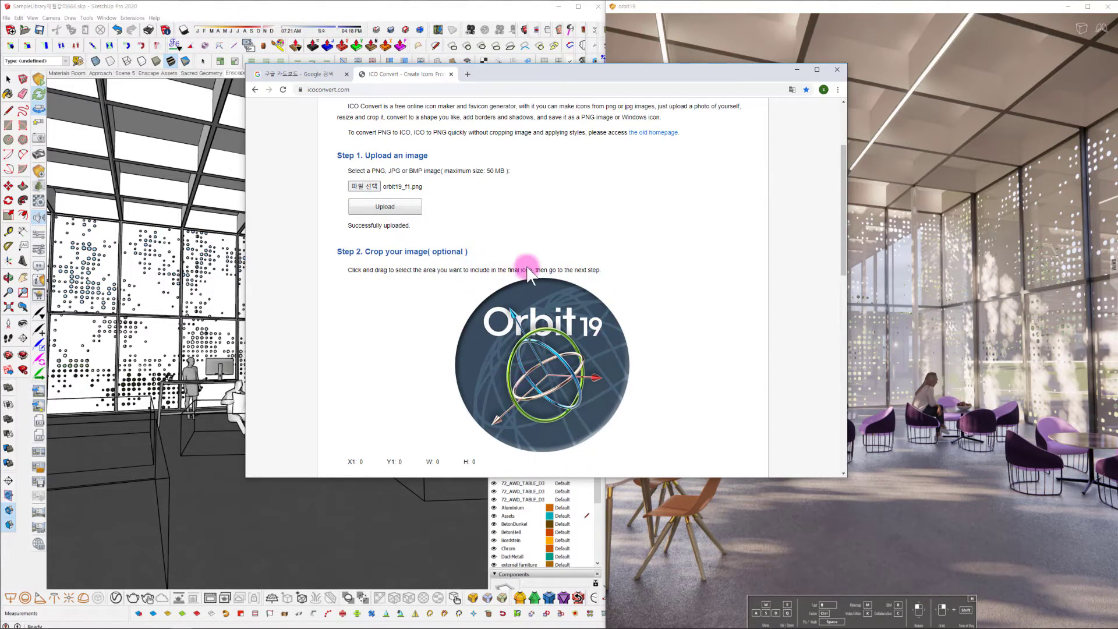
{"action": "left_click", "coordinate": [372, 186]}
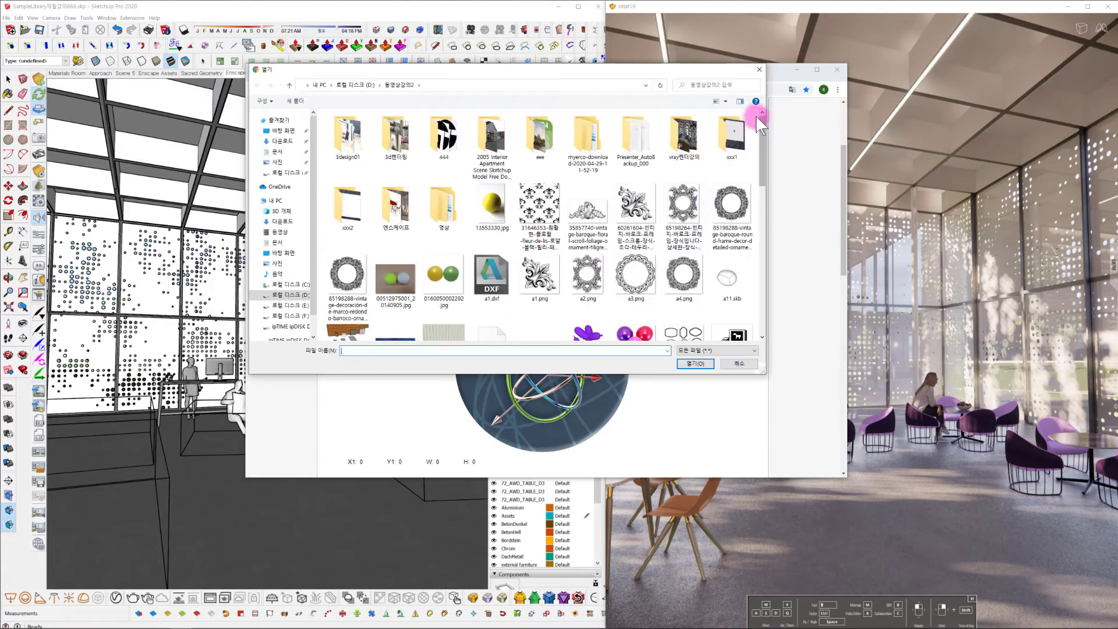
{"action": "left_click", "coordinate": [758, 69]}
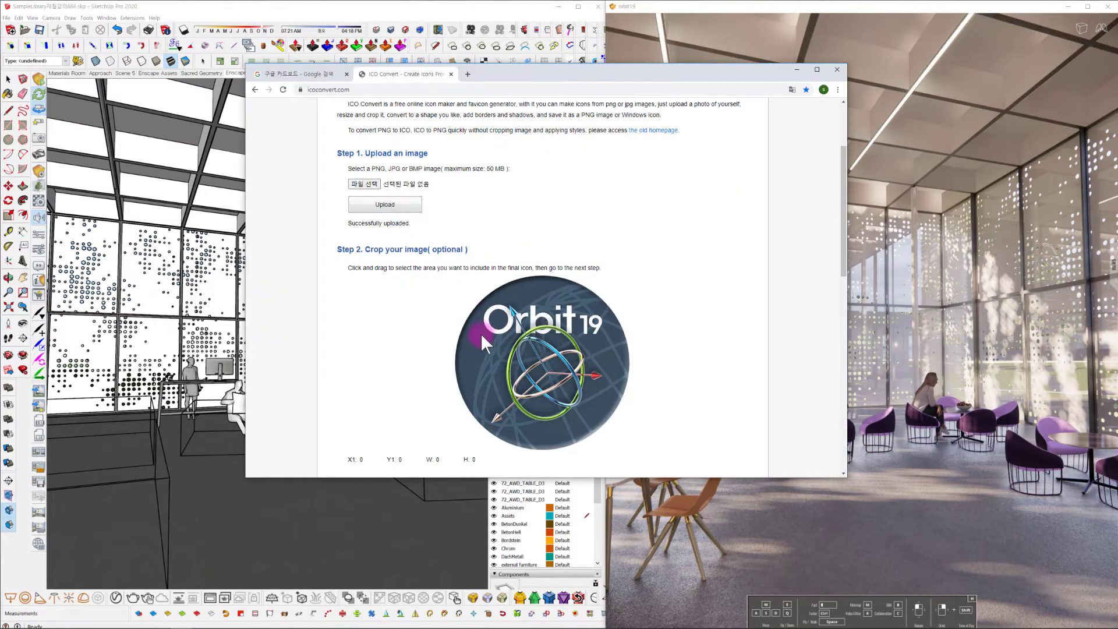
Step: Convert the uploaded Orbit 19 logo to an ICO file and move the browser window out of the way
{"action": "scroll", "coordinate": [477, 343], "scroll_direction": "down", "scroll_amount": 3}
{"action": "scroll", "coordinate": [469, 358], "scroll_direction": "down", "scroll_amount": 6}
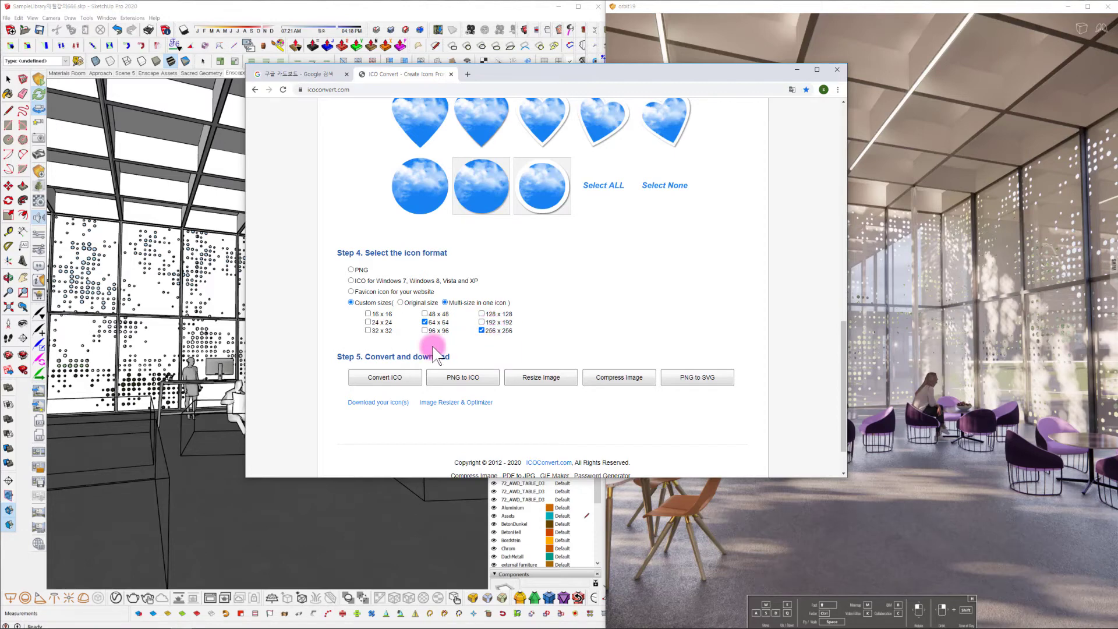
{"action": "left_click", "coordinate": [396, 379]}
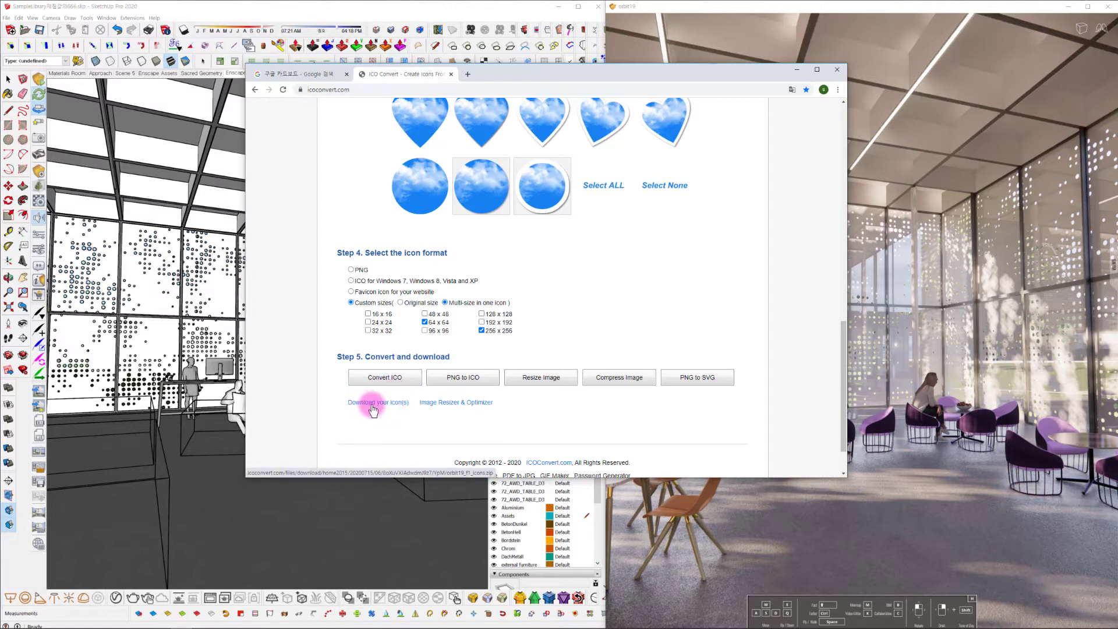
{"action": "scroll", "coordinate": [521, 251], "scroll_direction": "up", "scroll_amount": 10}
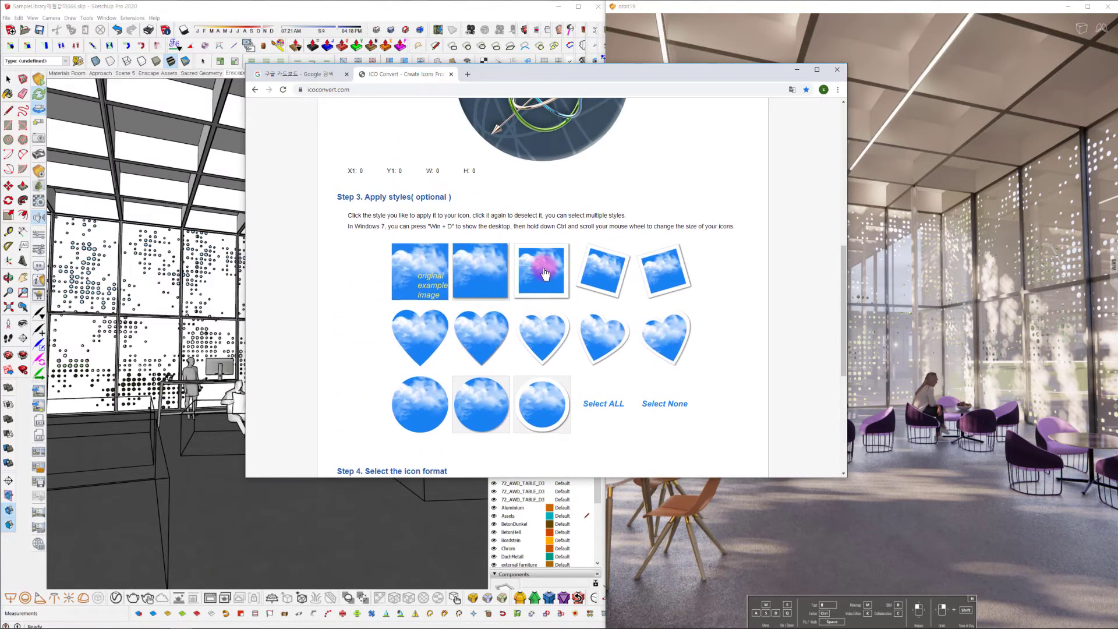
{"action": "scroll", "coordinate": [519, 215], "scroll_direction": "up", "scroll_amount": 3}
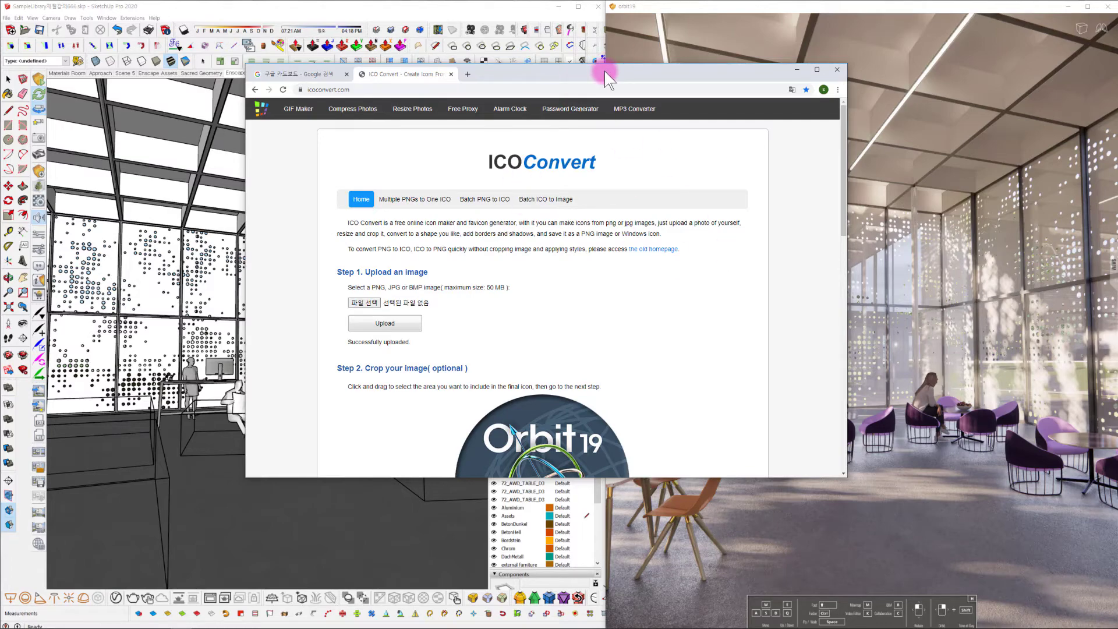
{"action": "left_click_drag", "start_coordinate": [605, 71], "coordinate": [0, 157]}
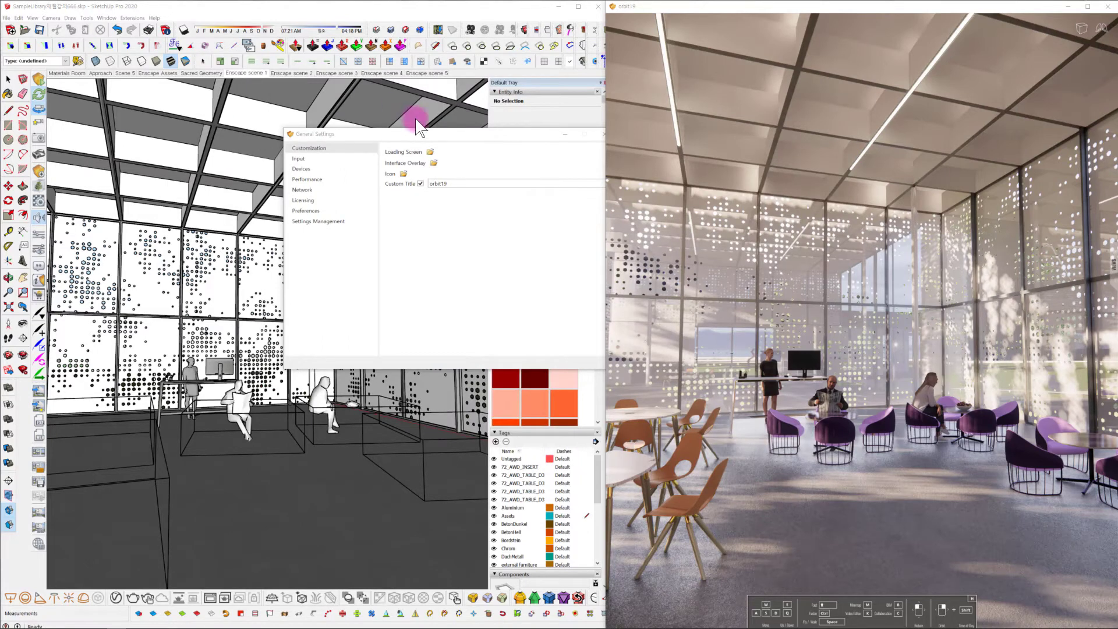
Step: Set the custom loading screen to 타이틀222.png from the 2323_icons folder
{"action": "left_click", "coordinate": [430, 152]}
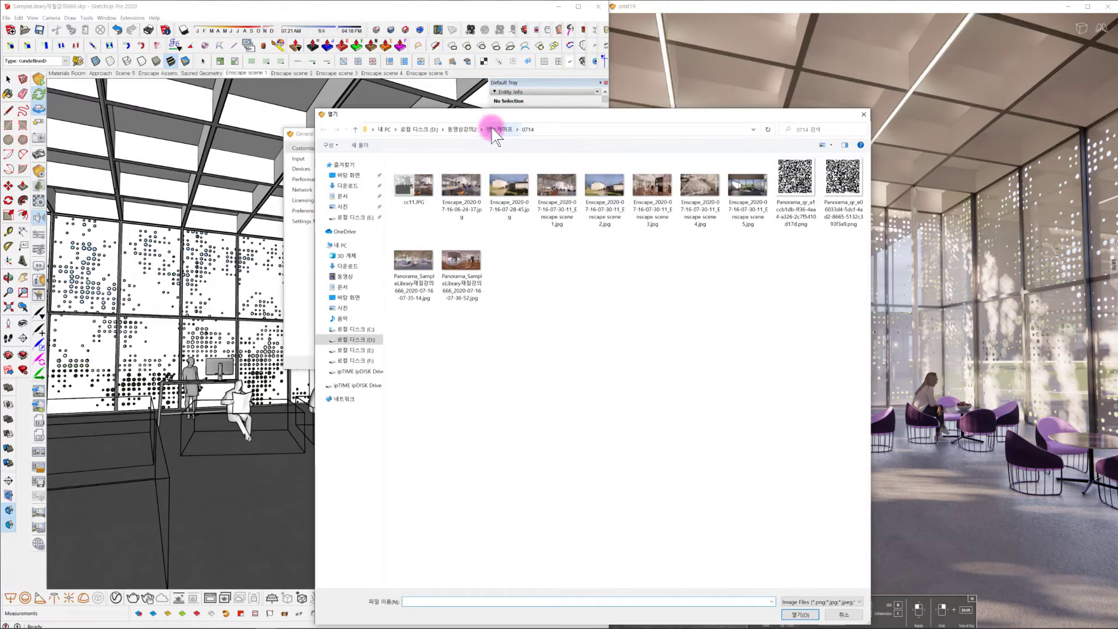
{"action": "left_click", "coordinate": [498, 130]}
{"action": "double_click", "coordinate": [460, 191]}
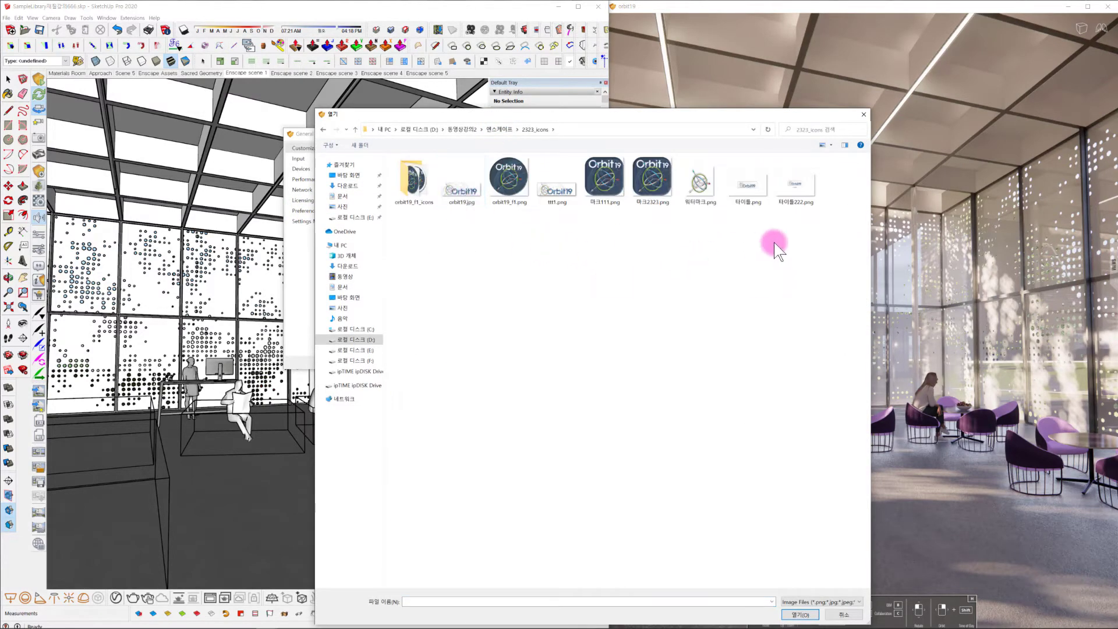
{"action": "left_click", "coordinate": [798, 183]}
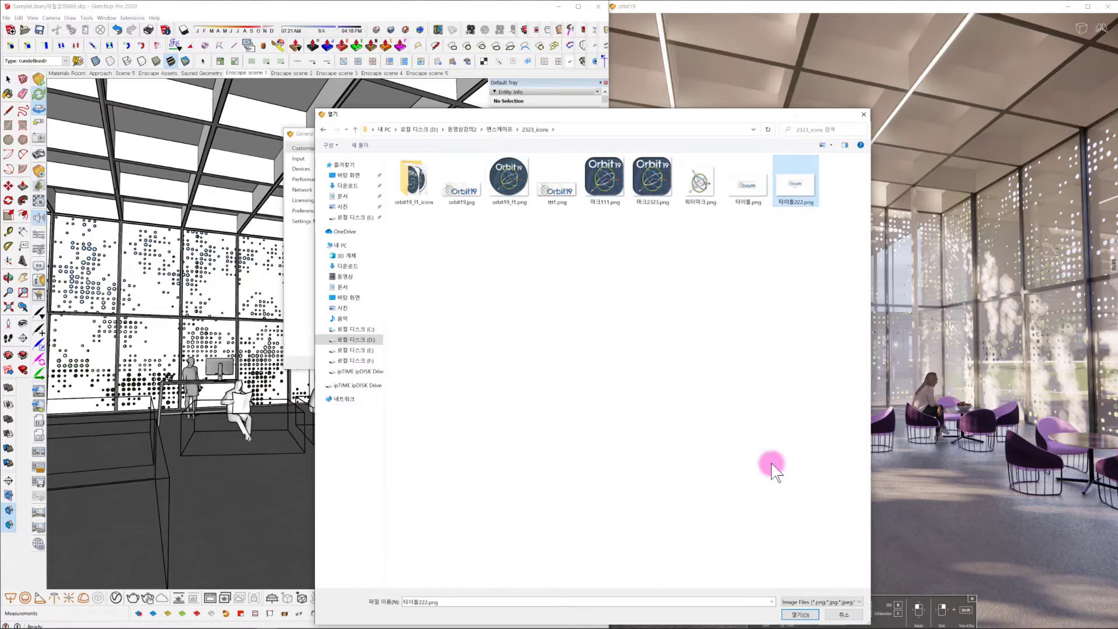
{"action": "left_click", "coordinate": [799, 614]}
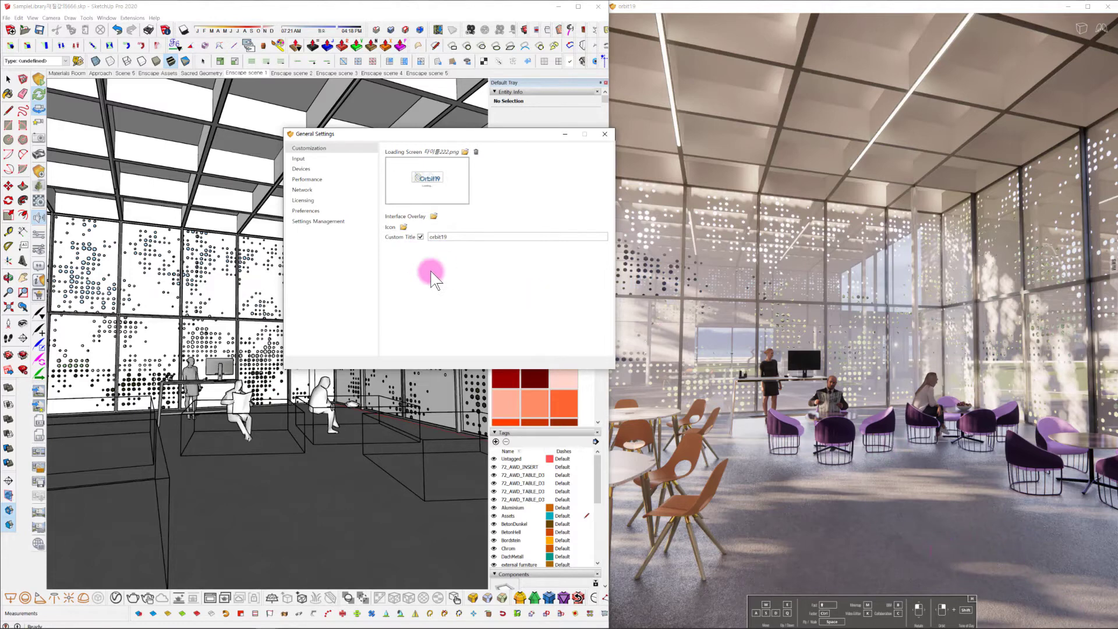
Step: Set the interface overlay to the watermark image 워터마크.png from the 2323_icons folder
{"action": "left_click", "coordinate": [436, 218]}
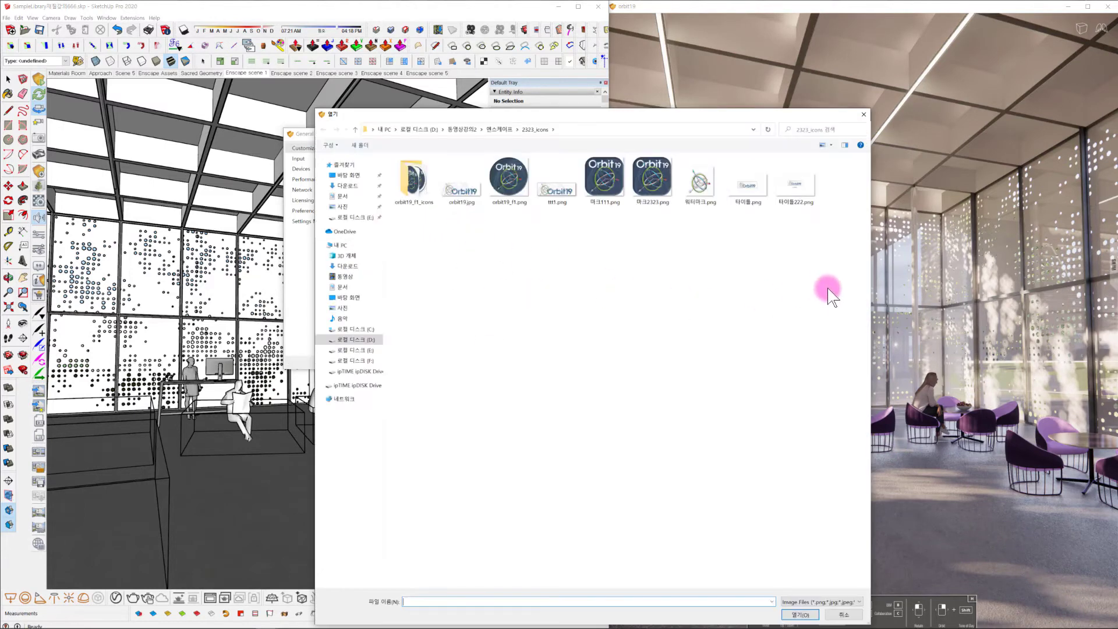
{"action": "left_click", "coordinate": [699, 185]}
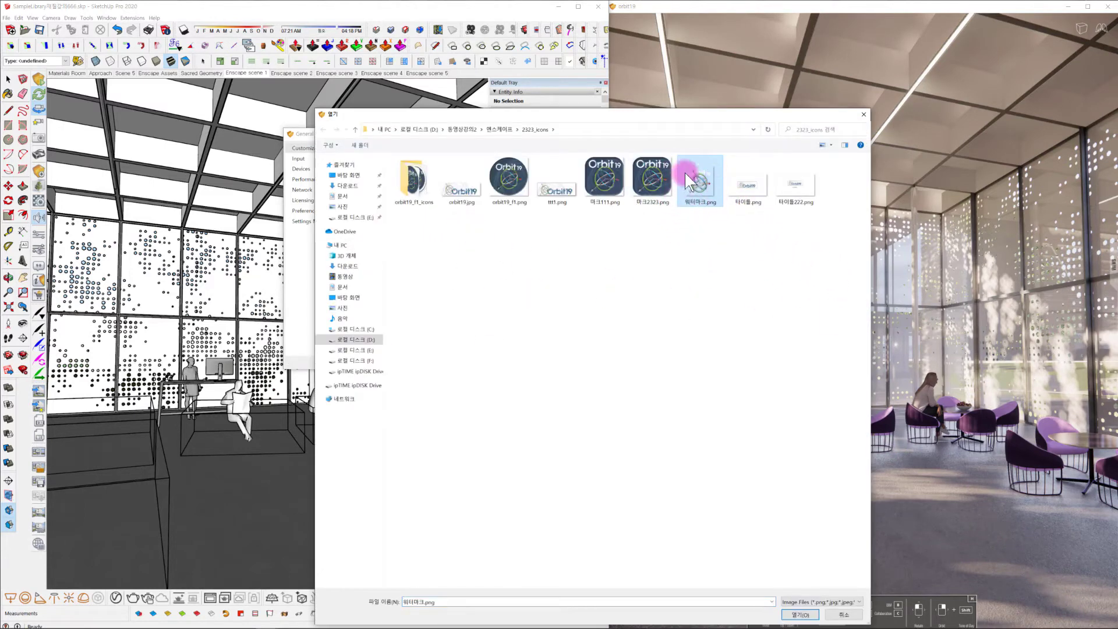
{"action": "left_click", "coordinate": [803, 614]}
{"action": "left_click", "coordinate": [806, 613]}
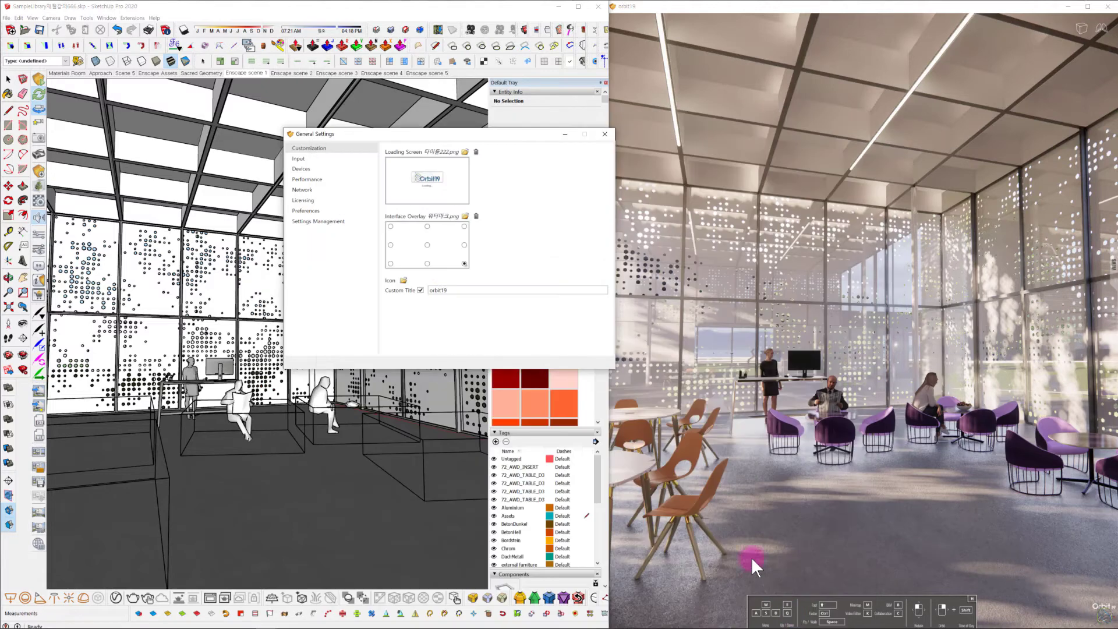
Step: Test the overlay watermark at several anchor positions and return it to the bottom-right corner of the render
{"action": "left_click", "coordinate": [390, 245]}
{"action": "left_click", "coordinate": [465, 263]}
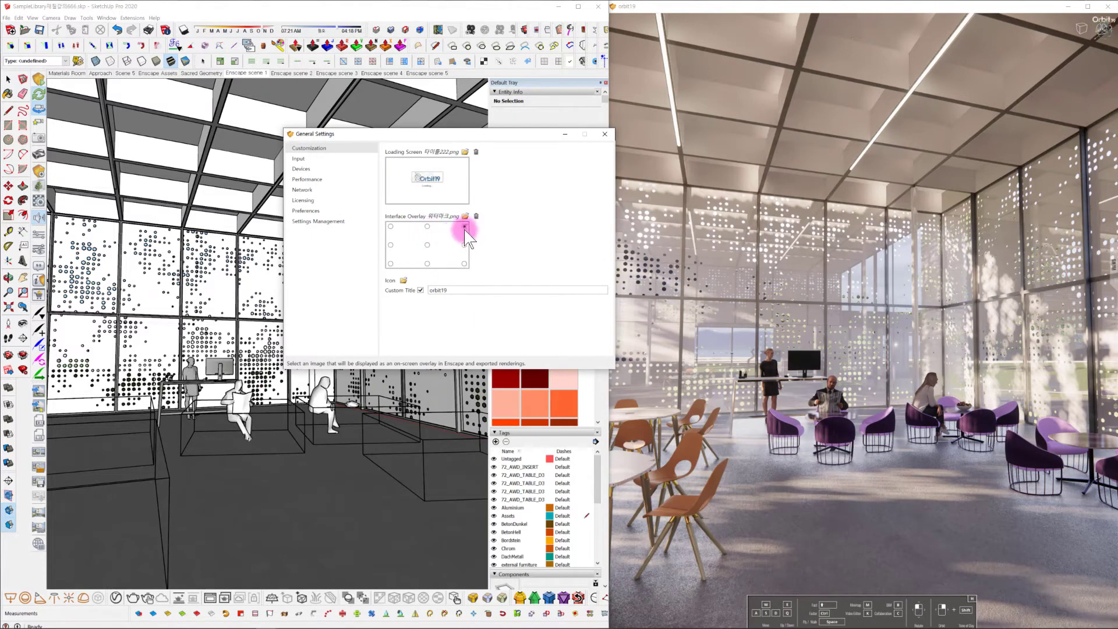
{"action": "left_click", "coordinate": [464, 245]}
{"action": "left_click", "coordinate": [464, 263]}
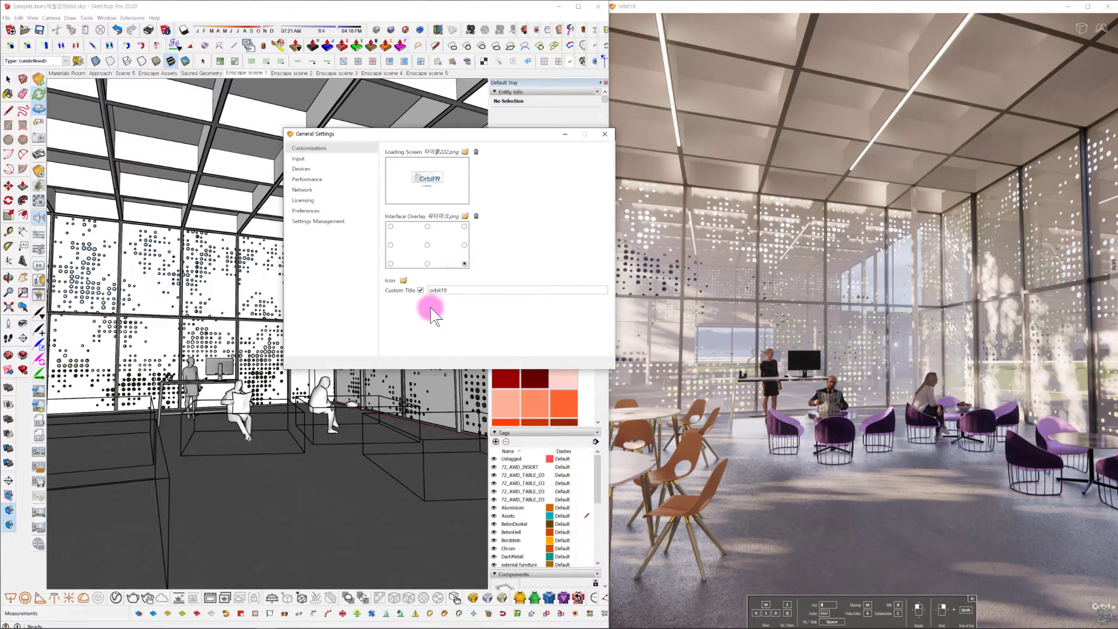
Step: Set the custom icon to orbit19_f1_bbG_1.ico from the orbit19_f1_icons folder and close General Settings
{"action": "left_click", "coordinate": [404, 281]}
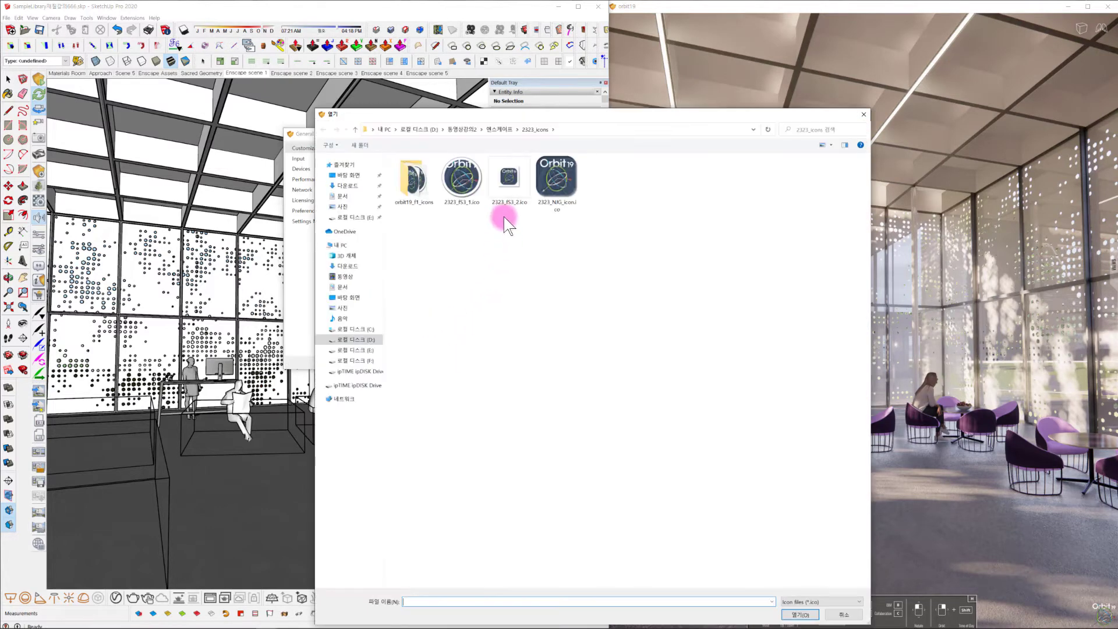
{"action": "double_click", "coordinate": [418, 189]}
{"action": "left_click", "coordinate": [430, 192]}
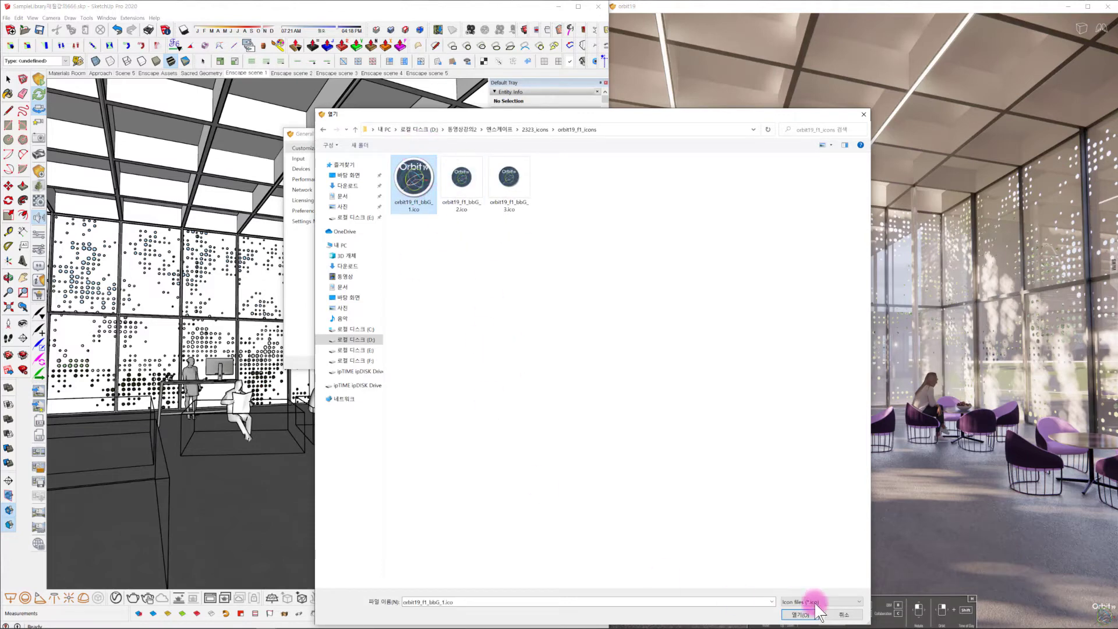
{"action": "left_click", "coordinate": [534, 130]}
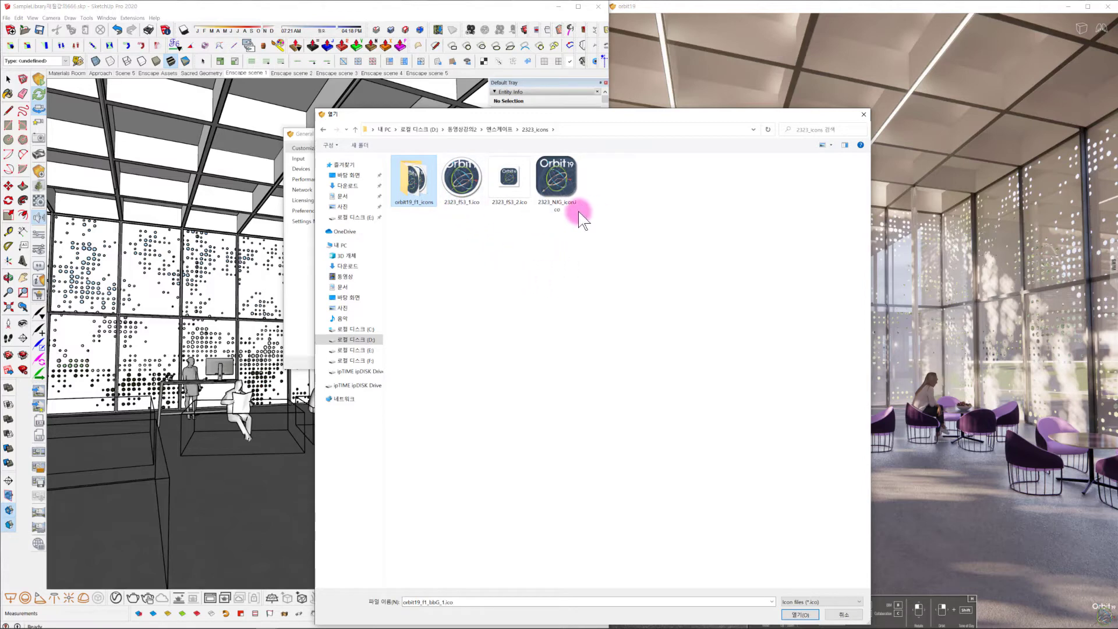
{"action": "double_click", "coordinate": [421, 185]}
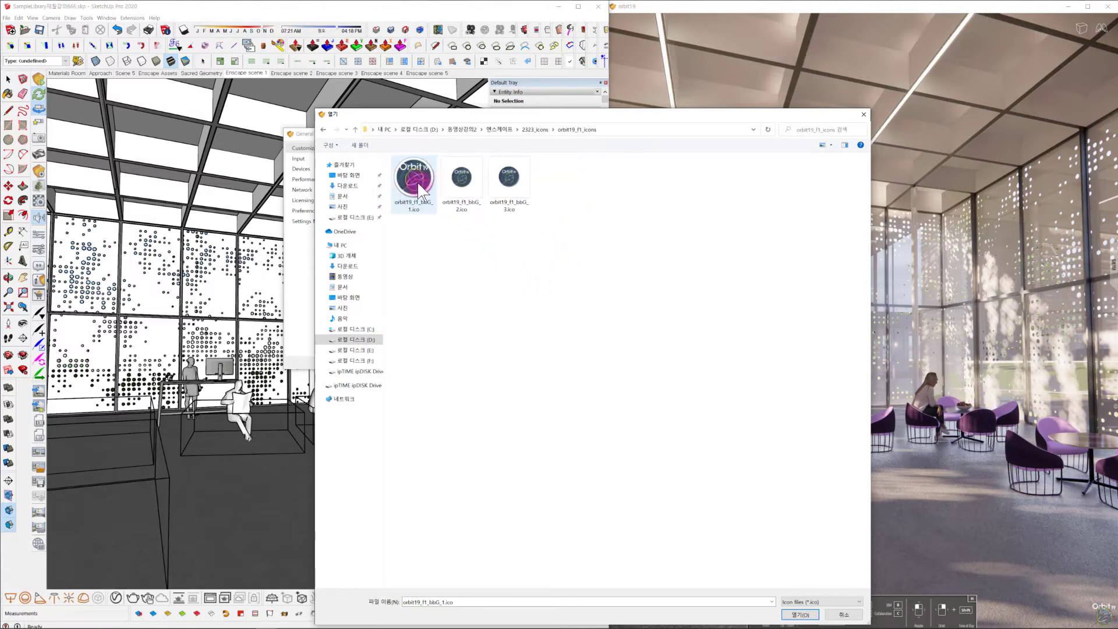
{"action": "left_click", "coordinate": [795, 614]}
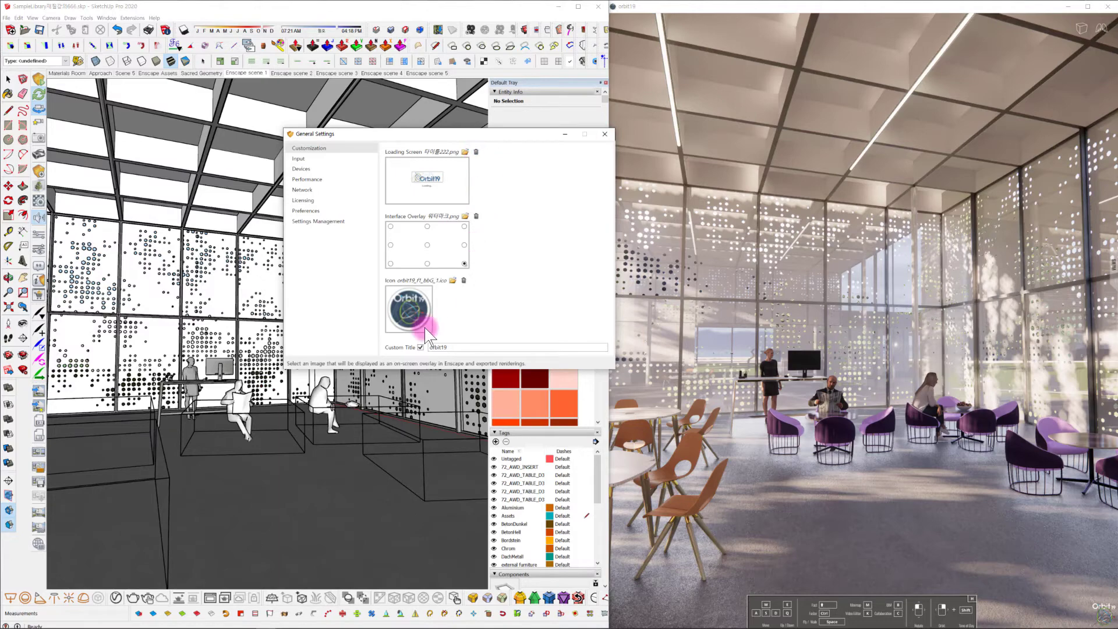
{"action": "left_click", "coordinate": [605, 135]}
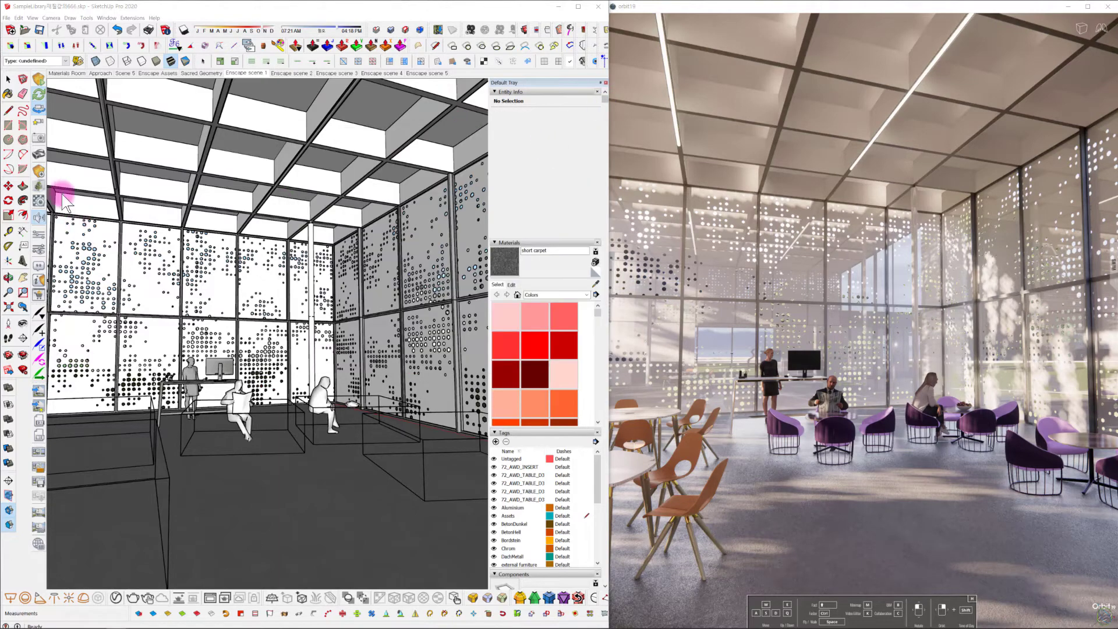
Step: Export the scene as a standalone executable named ssss111.exe to the 0714 folder
{"action": "left_click", "coordinate": [39, 434]}
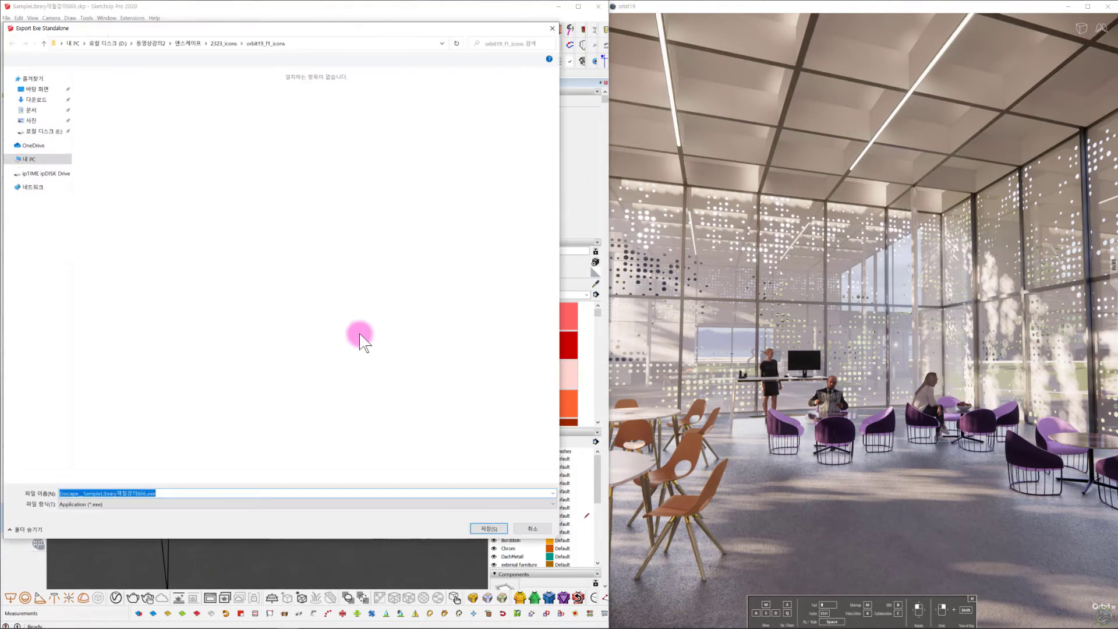
{"action": "left_click", "coordinate": [190, 45]}
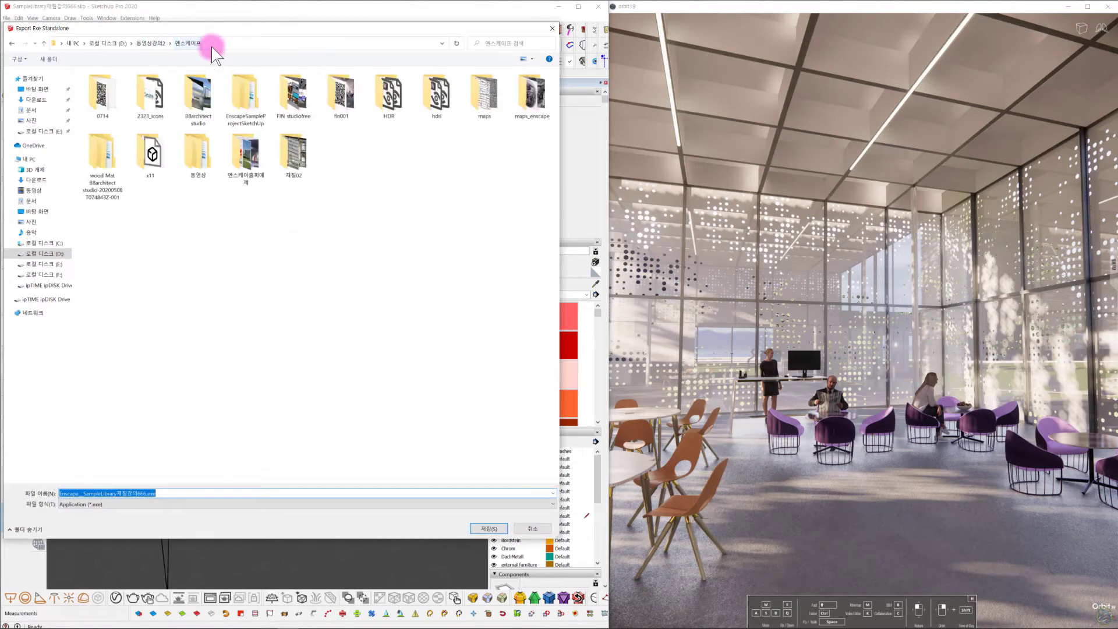
{"action": "double_click", "coordinate": [119, 98]}
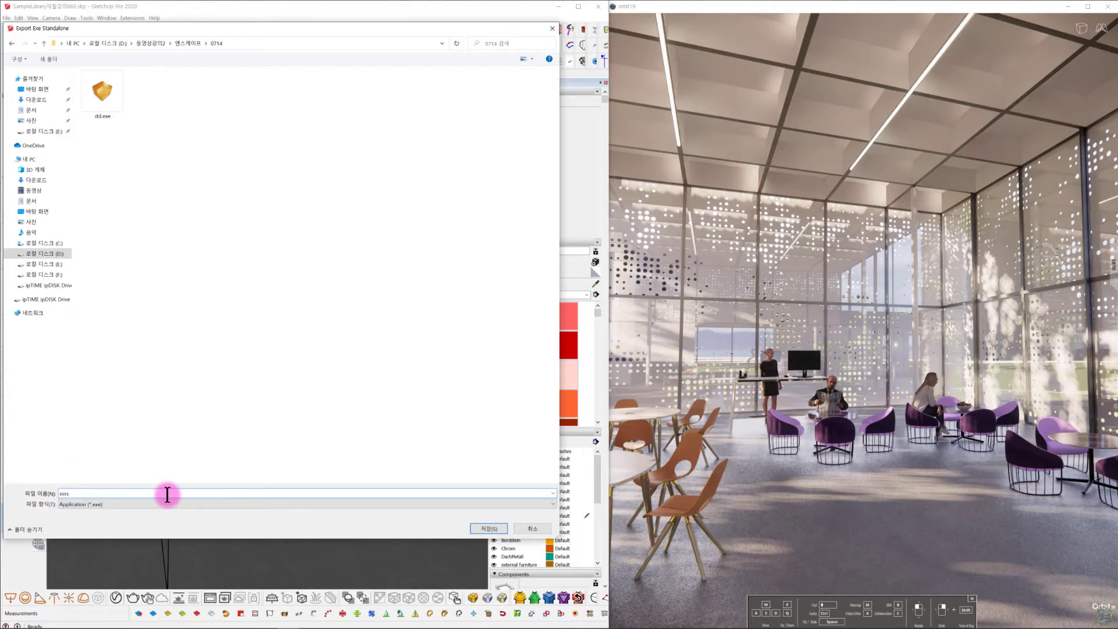
{"action": "left_click", "coordinate": [487, 528]}
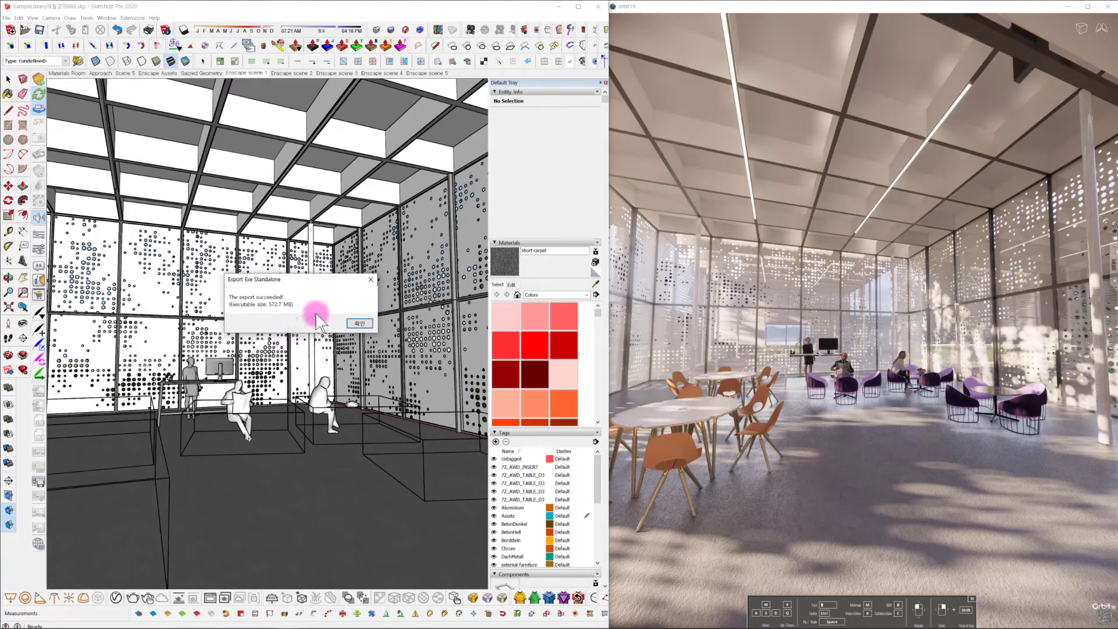
{"action": "left_click", "coordinate": [360, 323]}
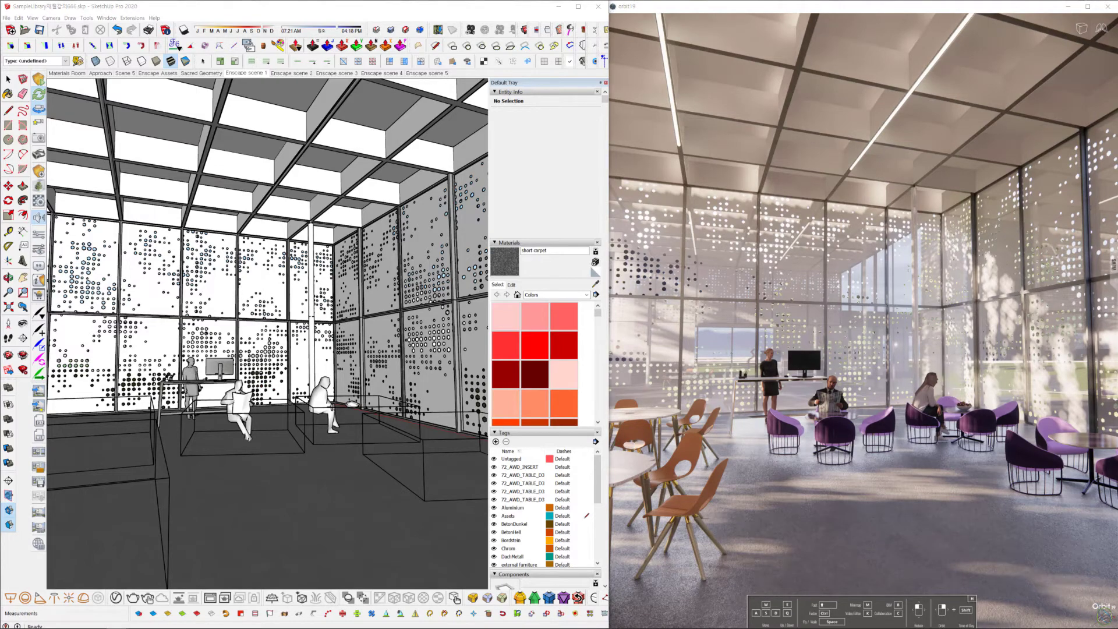
Step: Launch the exported ssss111.exe from the 0714 folder and maximize its viewer window
{"action": "mouse_move", "coordinate": [272, 180]}
{"action": "left_mouse_down"}
{"action": "mouse_move", "coordinate": [911, 25]}
{"action": "mouse_move", "coordinate": [826, 29]}
{"action": "mouse_move", "coordinate": [694, 88]}
{"action": "left_mouse_up"}
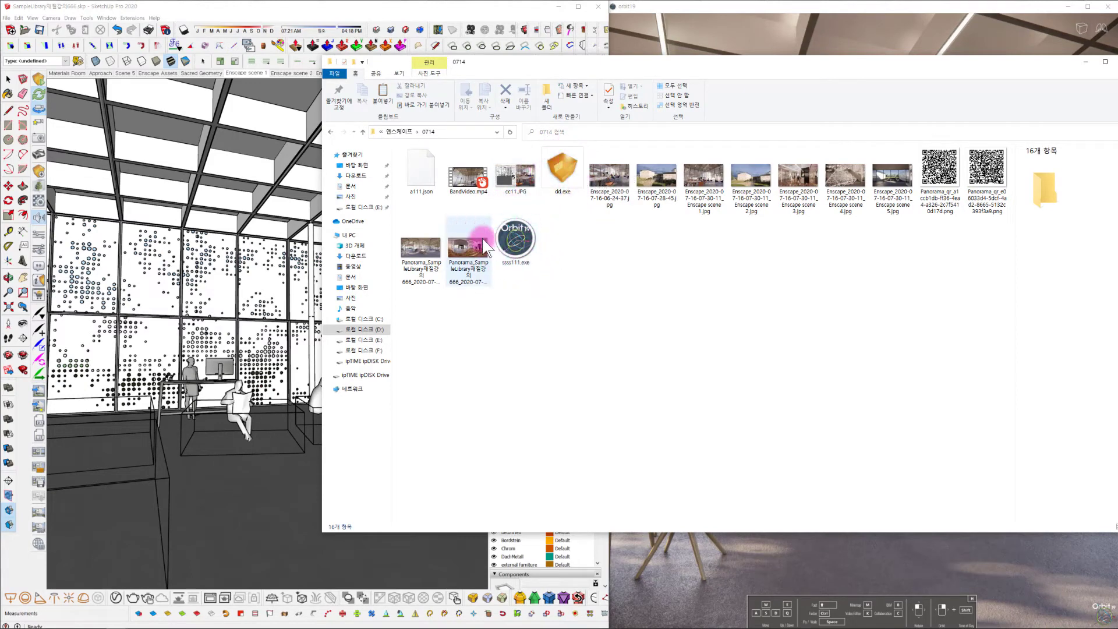
{"action": "left_click", "coordinate": [521, 252]}
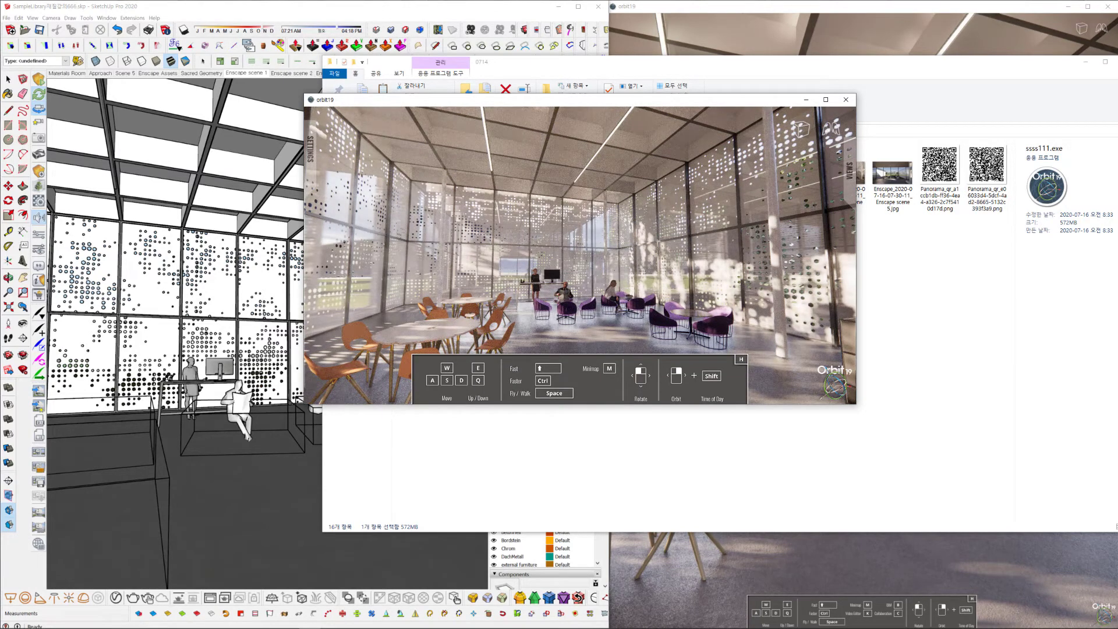
{"action": "left_click", "coordinate": [826, 100]}
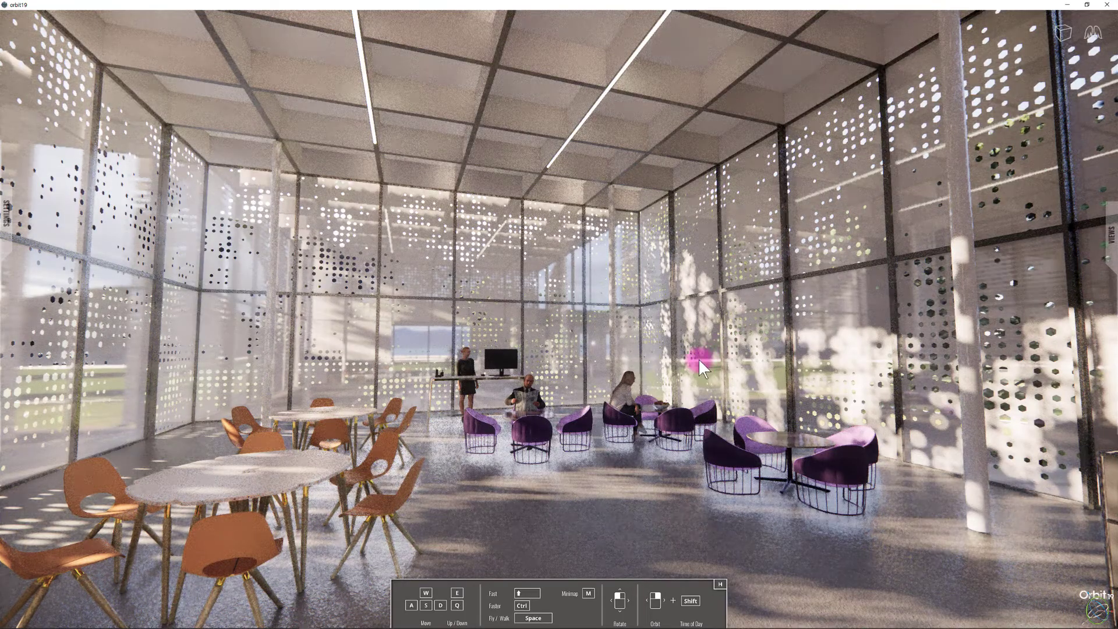
Step: Walk through the building in the standalone viewer, with the minimap turned on
{"action": "key", "text": "d"}
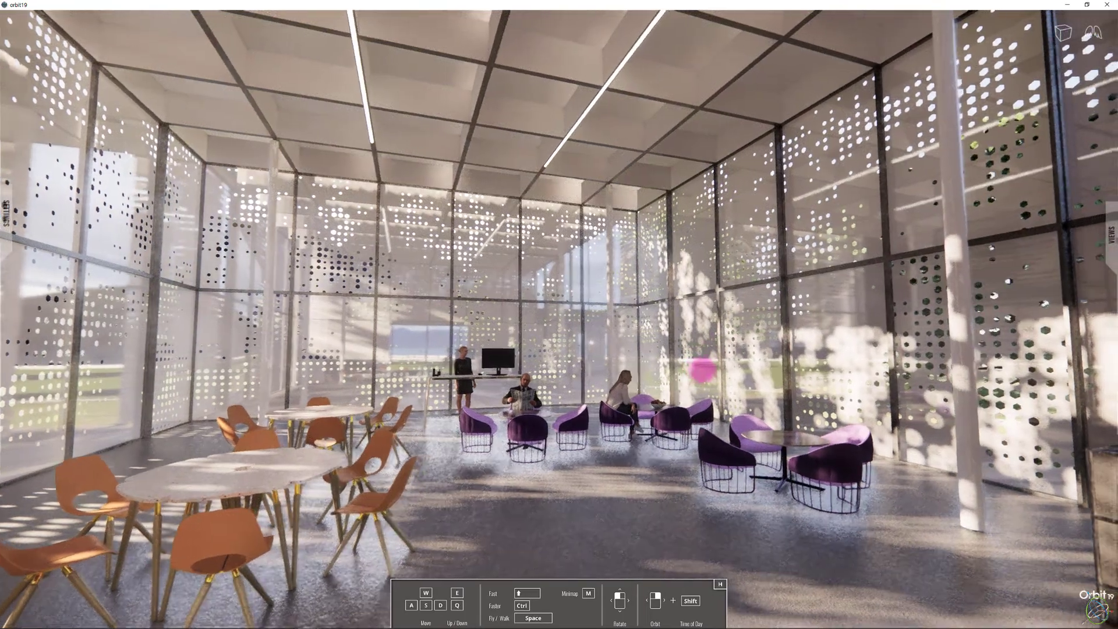
{"action": "left_click_drag", "start_coordinate": [700, 365], "coordinate": [561, 599]}
{"action": "key", "text": "m"}
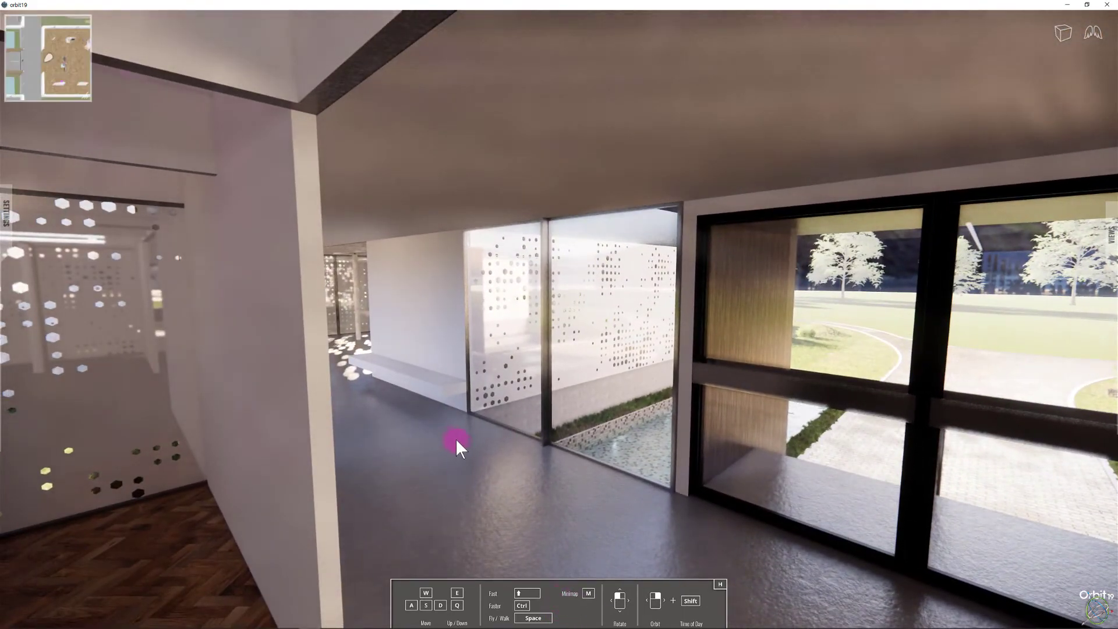
{"action": "left_click_drag", "start_coordinate": [456, 441], "coordinate": [1075, 222]}
Step: Switch between the saved views Enscape scene 2, Enscape scene 1 and Enscape scene 3 in the standalone viewer
{"action": "left_click", "coordinate": [1113, 250]}
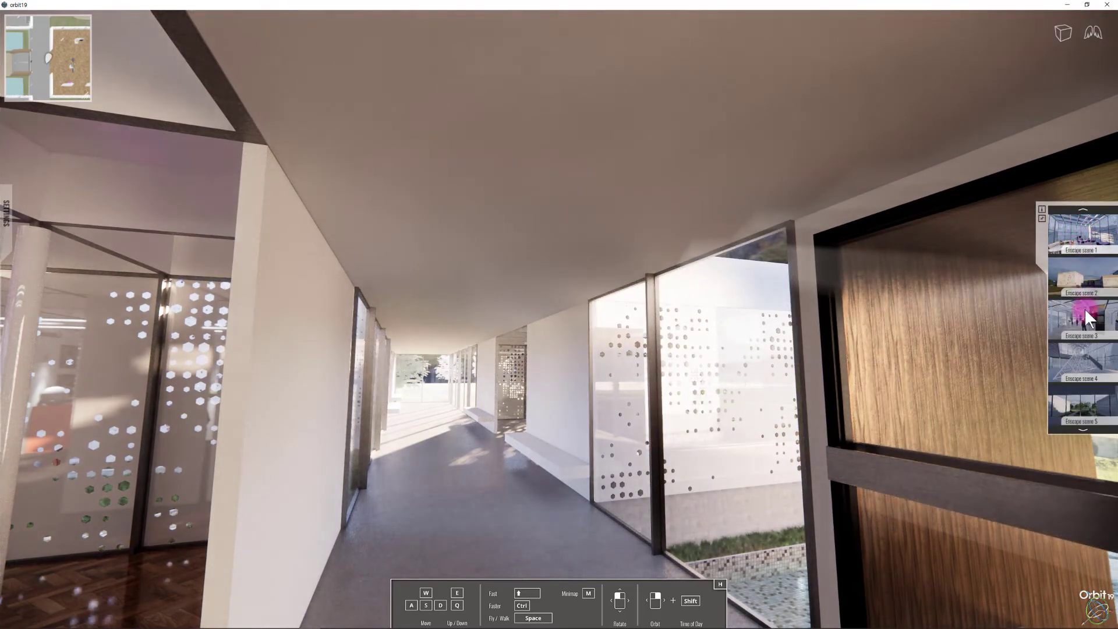
{"action": "left_click", "coordinate": [1094, 290]}
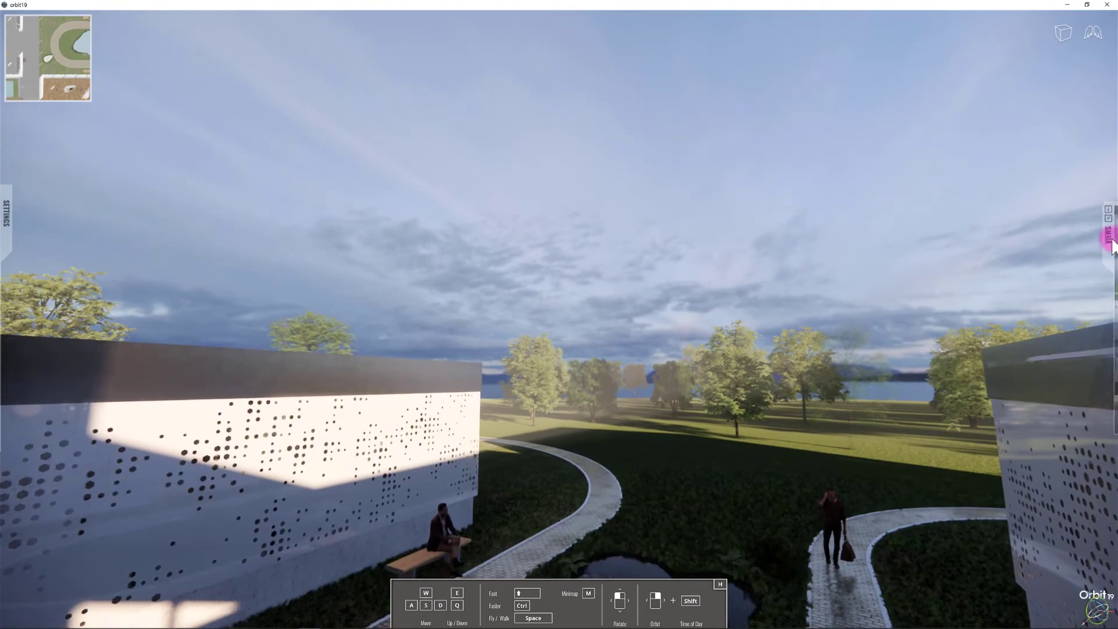
{"action": "left_click", "coordinate": [1113, 245]}
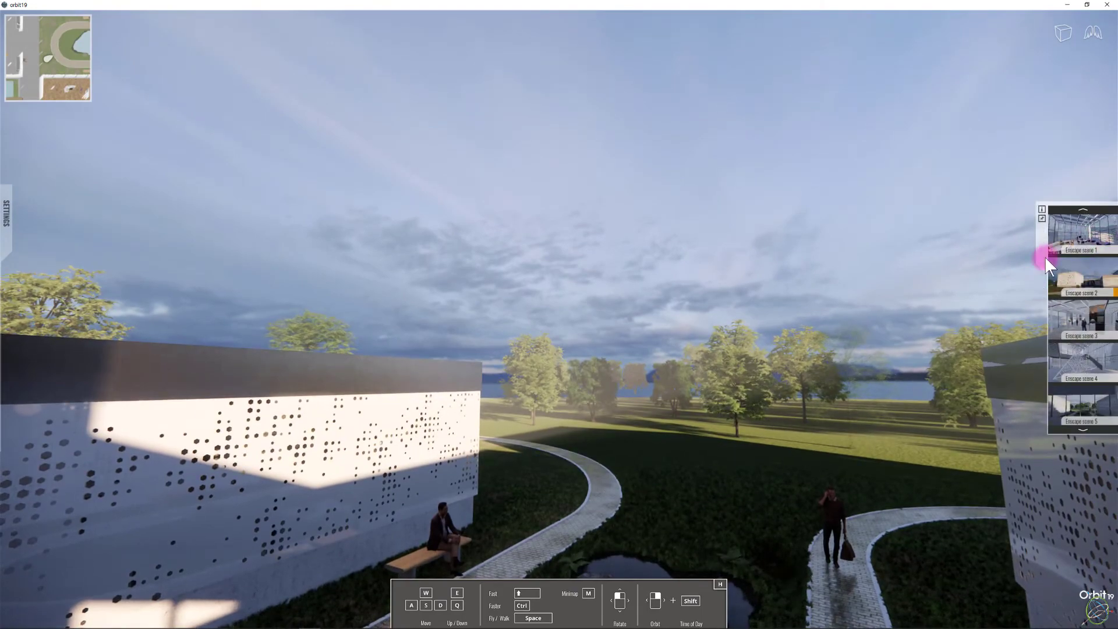
{"action": "left_click", "coordinate": [1081, 227]}
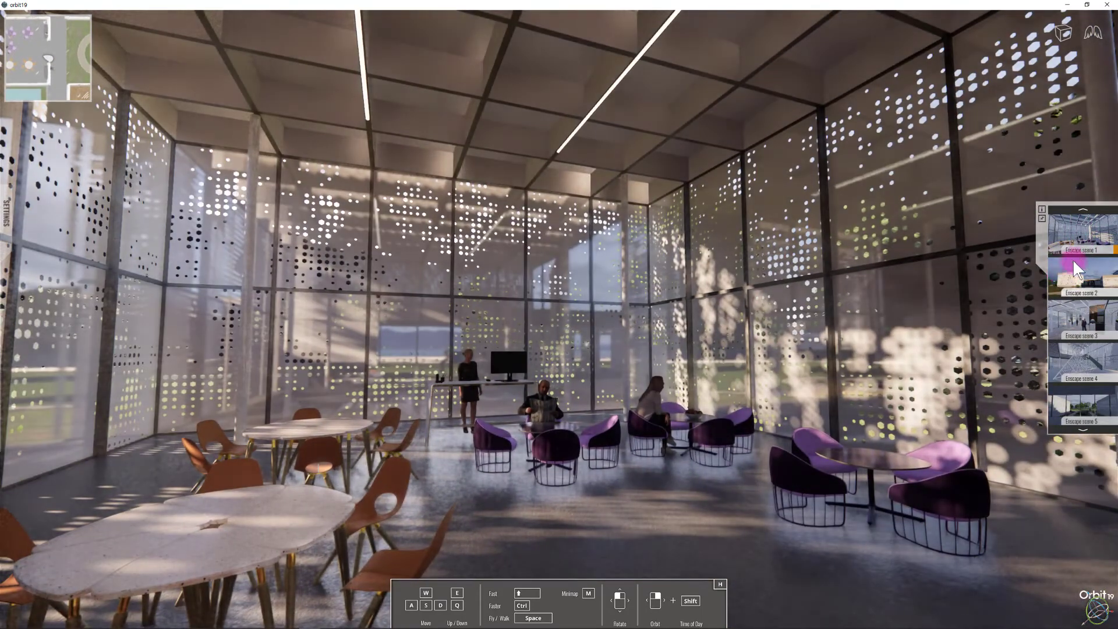
{"action": "left_click", "coordinate": [1080, 268]}
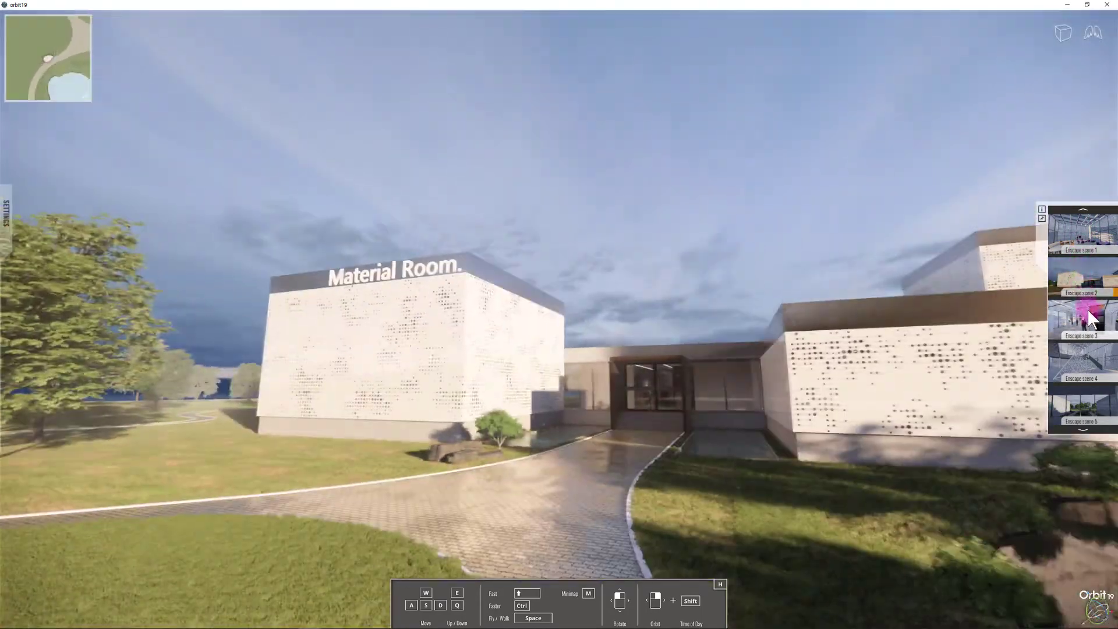
{"action": "left_click", "coordinate": [1090, 320]}
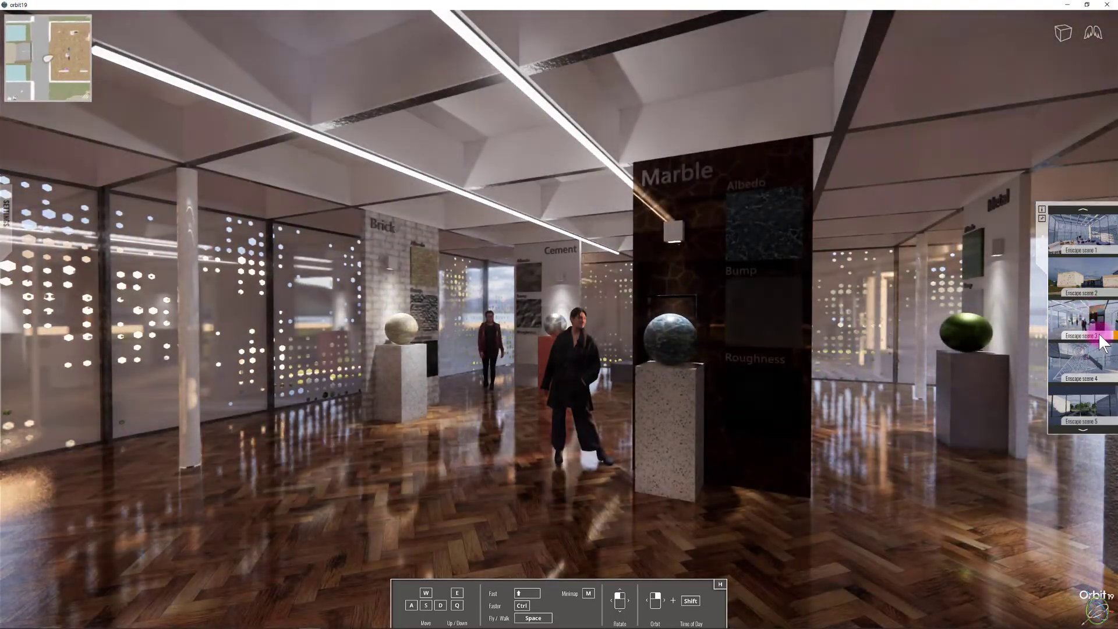
Step: Try different times of day in Enscape scene 3 and Enscape scene 5, and return to Enscape scene 1
{"action": "left_click_drag", "start_coordinate": [964, 368], "coordinate": [844, 390]}
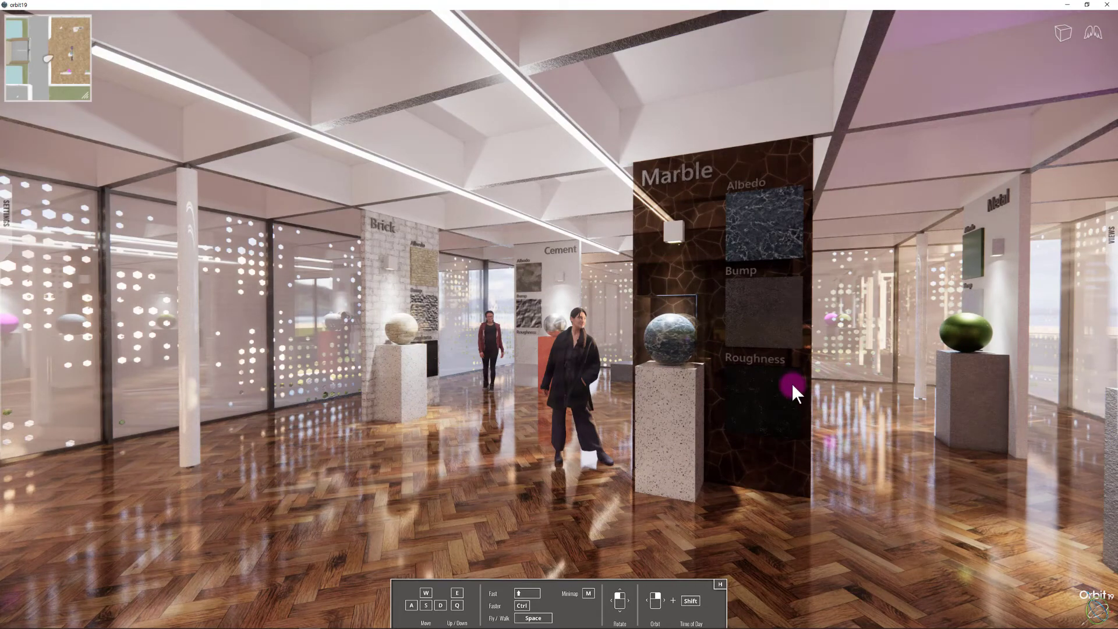
{"action": "mouse_move", "coordinate": [793, 384]}
{"action": "left_mouse_down", "text": "shift"}
{"action": "mouse_move", "coordinate": [810, 383]}
{"action": "mouse_move", "coordinate": [715, 373]}
{"action": "mouse_move", "coordinate": [857, 390]}
{"action": "mouse_move", "coordinate": [737, 365]}
{"action": "mouse_move", "coordinate": [839, 393]}
{"action": "mouse_move", "coordinate": [727, 381]}
{"action": "mouse_move", "coordinate": [791, 384]}
{"action": "left_mouse_up", "text": "shift"}
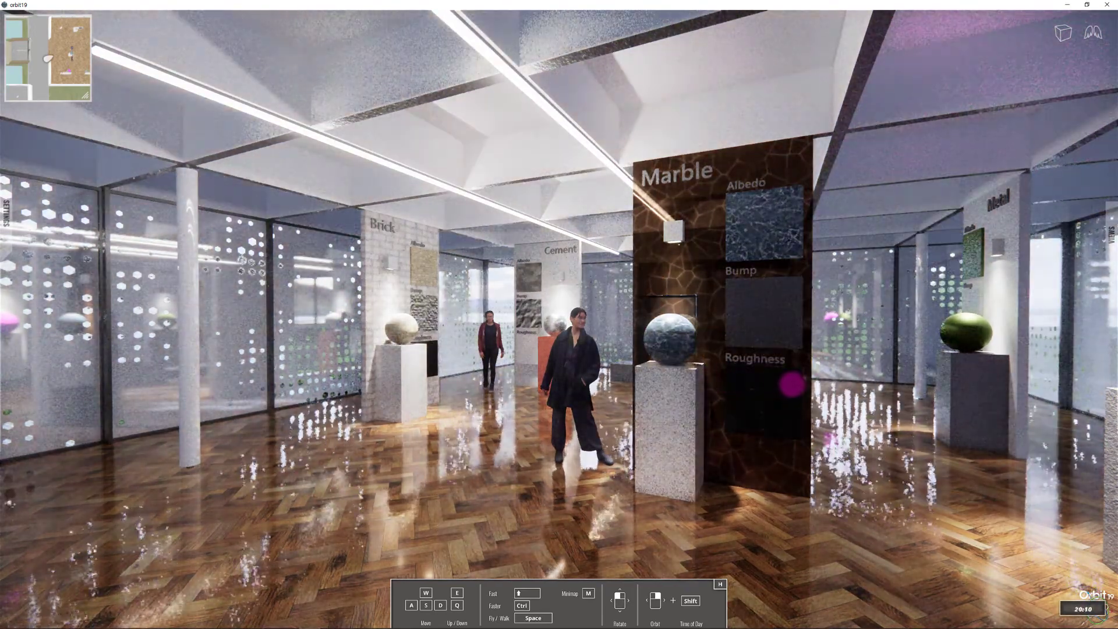
{"action": "mouse_move", "coordinate": [1050, 289]}
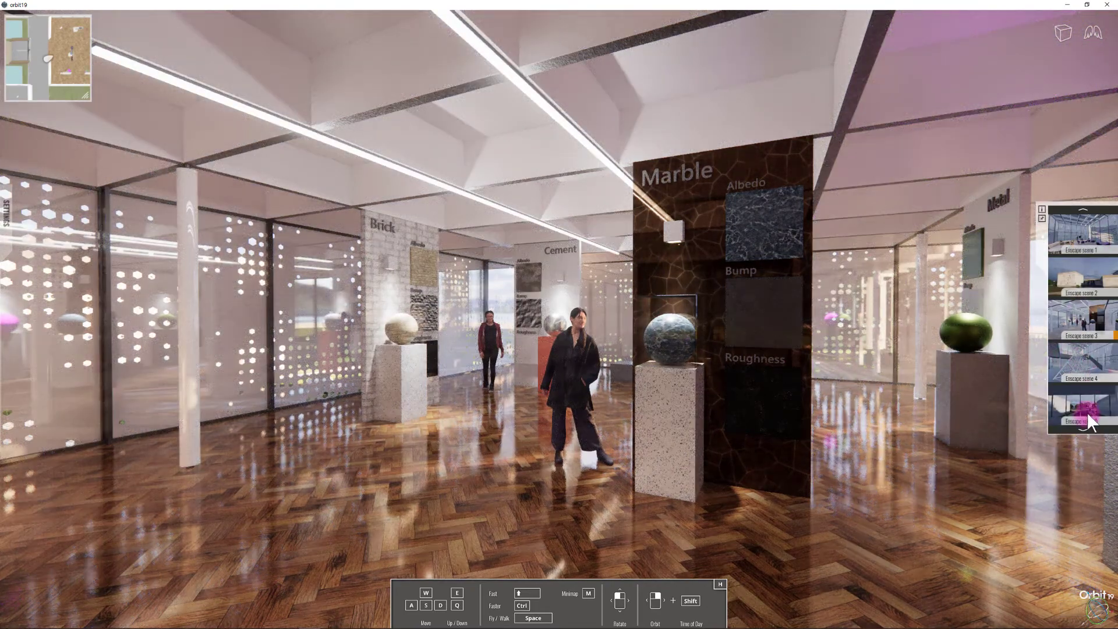
{"action": "left_click", "coordinate": [1087, 412]}
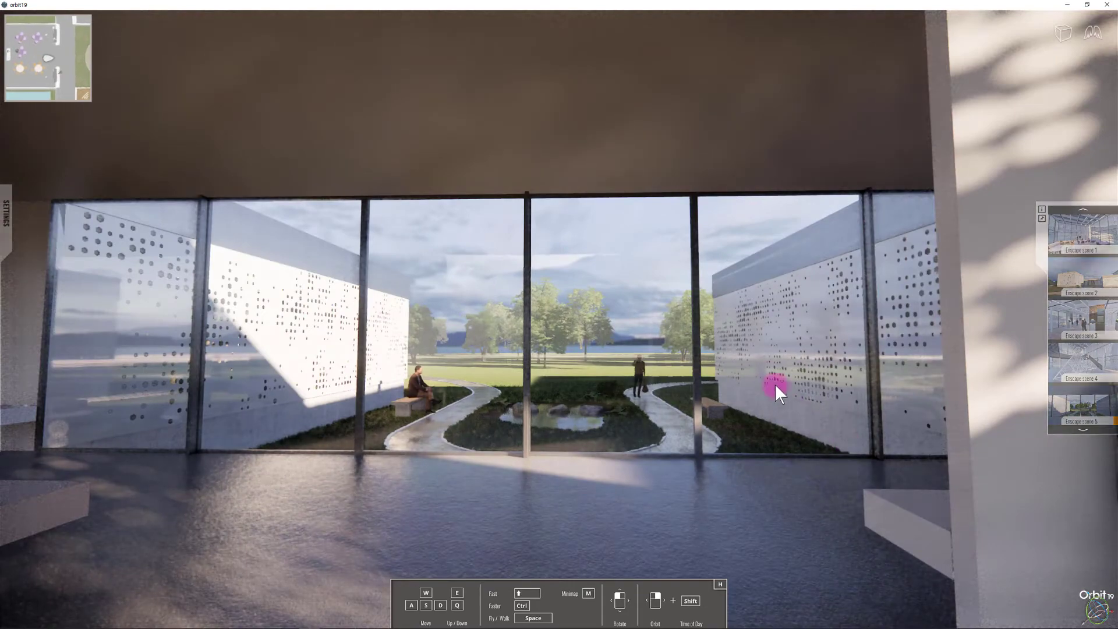
{"action": "mouse_move", "coordinate": [679, 326]}
{"action": "left_mouse_down", "text": "shift"}
{"action": "mouse_move", "coordinate": [676, 339]}
{"action": "mouse_move", "coordinate": [674, 317]}
{"action": "mouse_move", "coordinate": [744, 339]}
{"action": "mouse_move", "coordinate": [606, 327]}
{"action": "mouse_move", "coordinate": [644, 317]}
{"action": "mouse_move", "coordinate": [994, 463]}
{"action": "left_mouse_up", "text": "shift"}
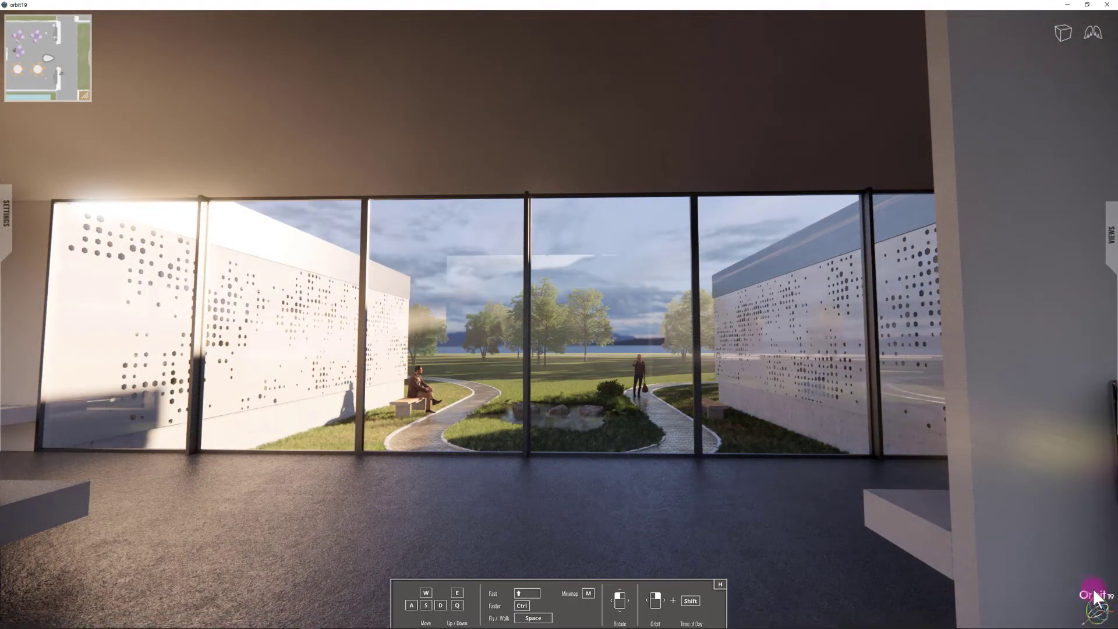
{"action": "left_click", "coordinate": [1111, 230]}
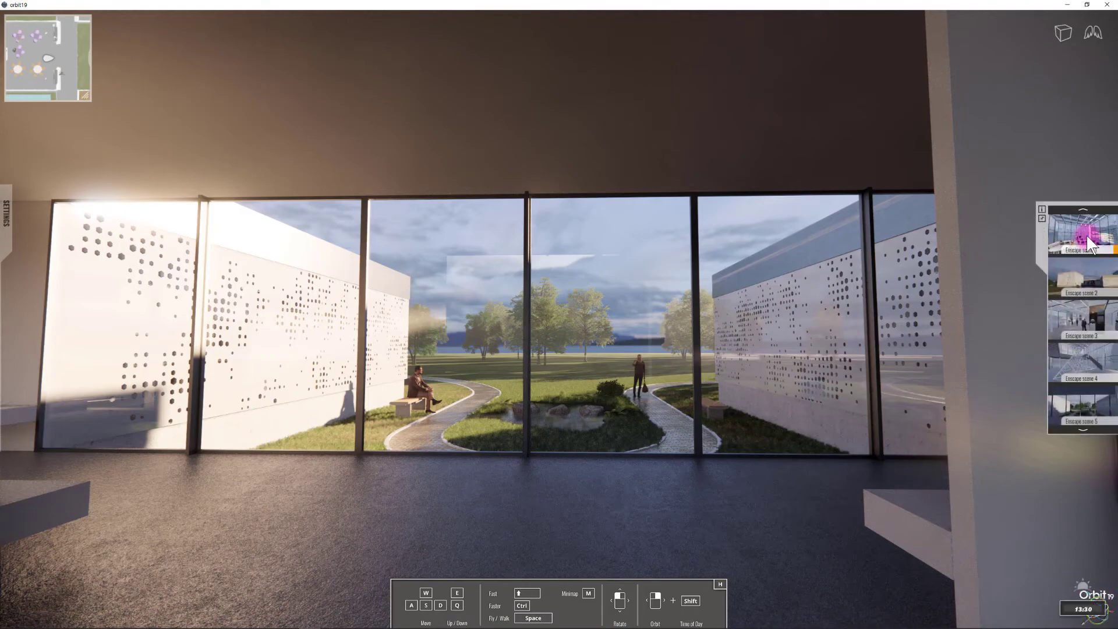
{"action": "left_click", "coordinate": [1084, 236]}
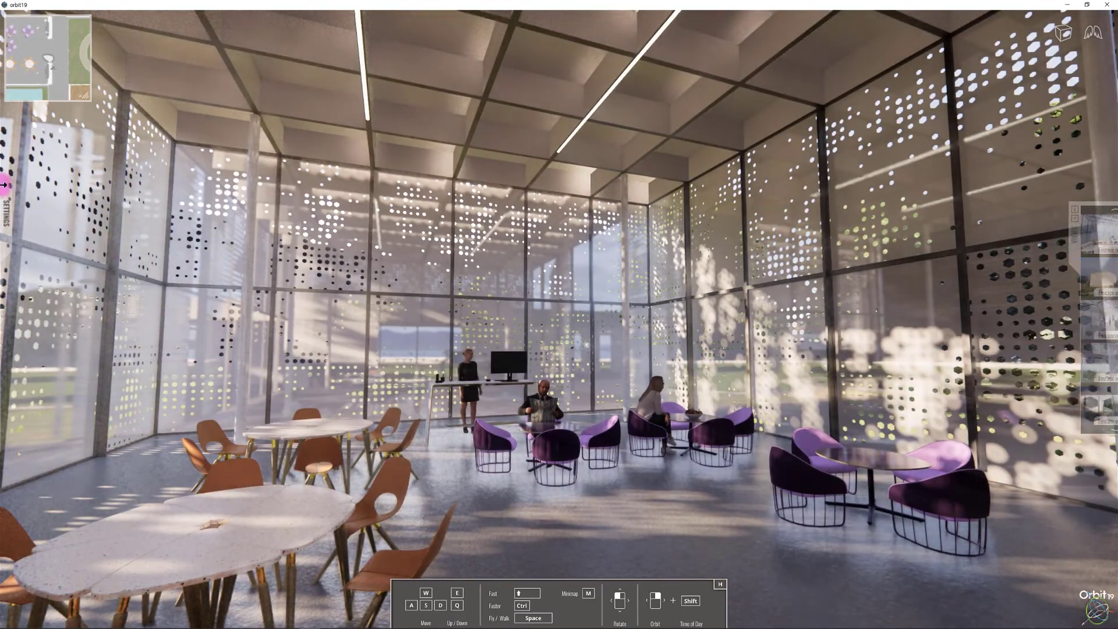
Step: Set the rendering style to White Mode with outlines at 29 % and look around the café interior
{"action": "left_click", "coordinate": [7, 216]}
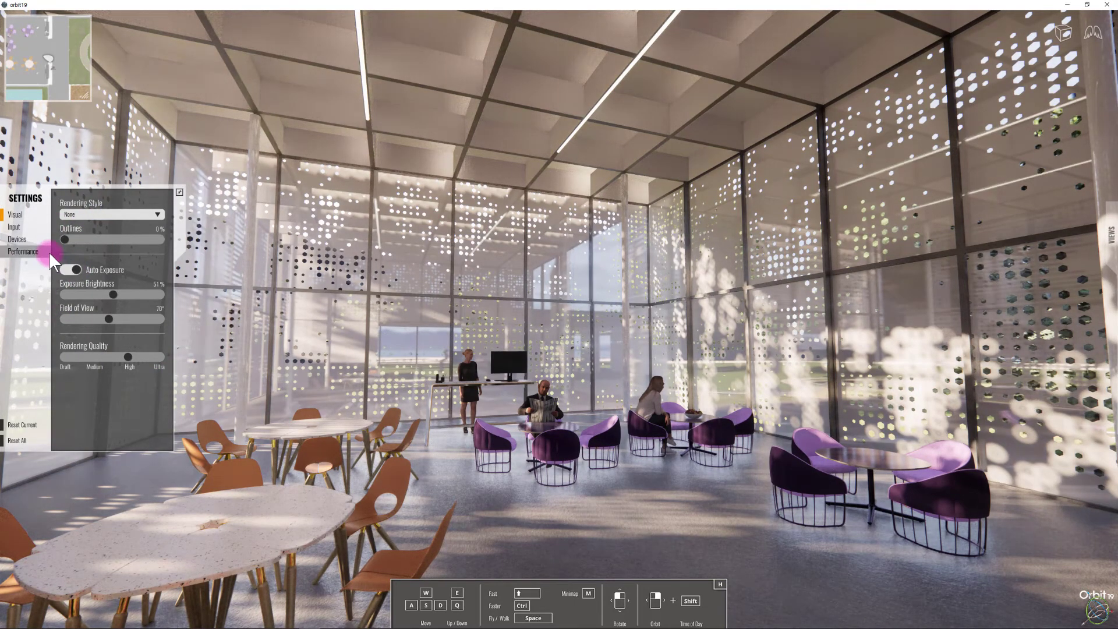
{"action": "left_click", "coordinate": [12, 215]}
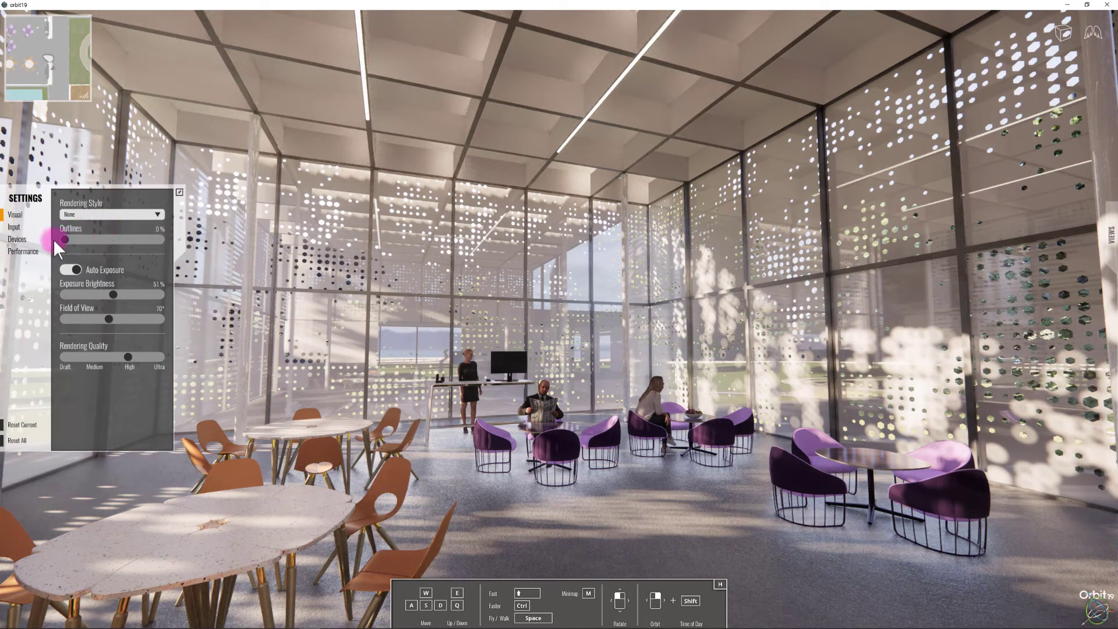
{"action": "left_click", "coordinate": [110, 213]}
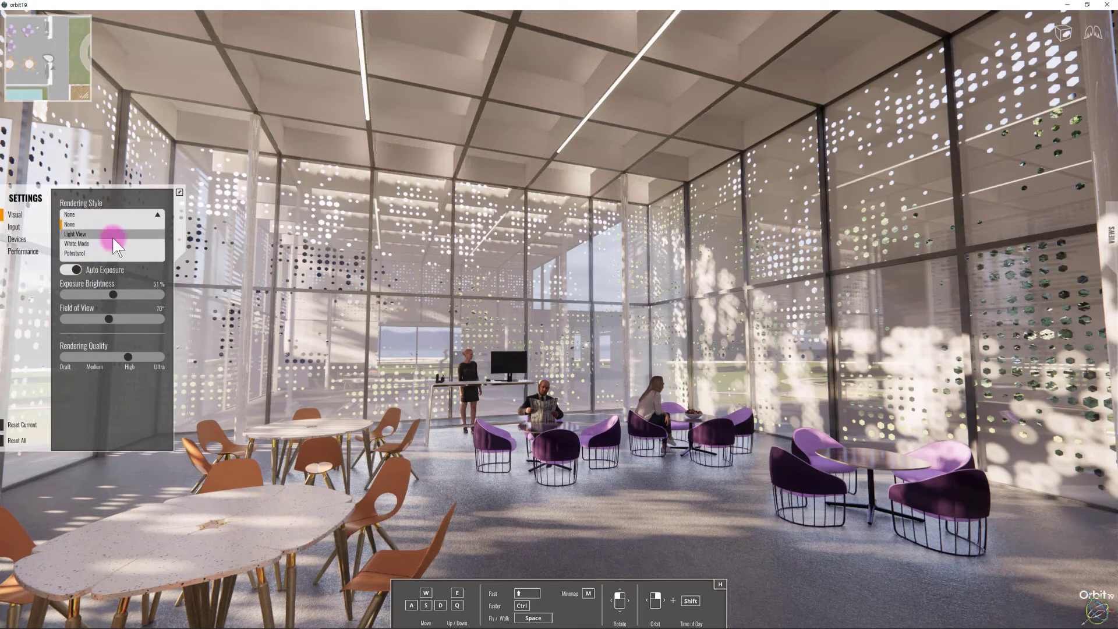
{"action": "left_click", "coordinate": [113, 242]}
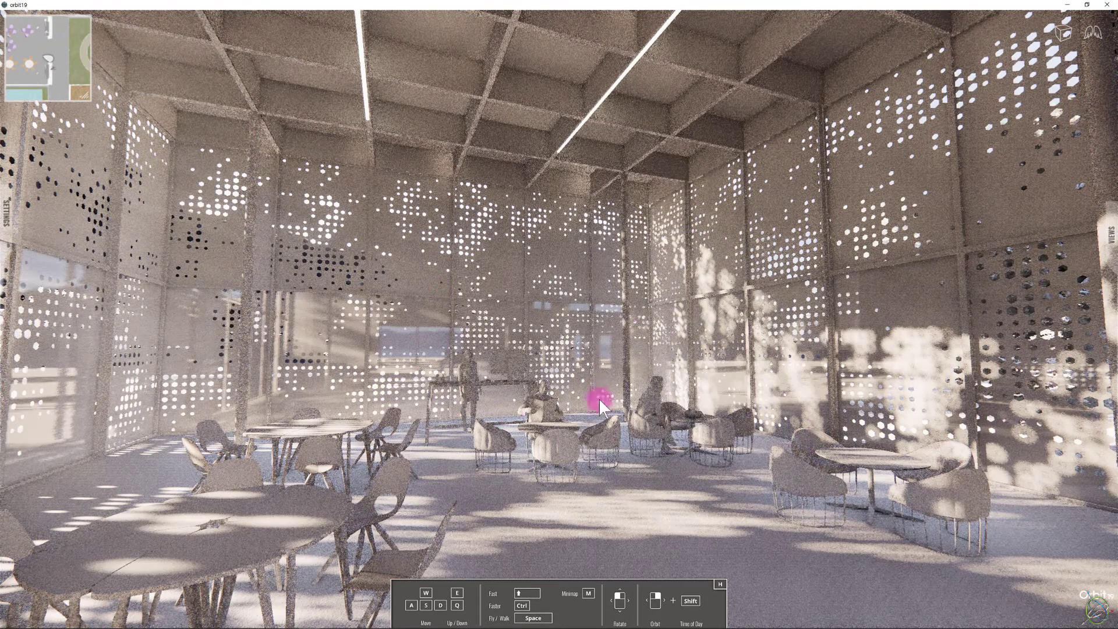
{"action": "left_click", "coordinate": [4, 221]}
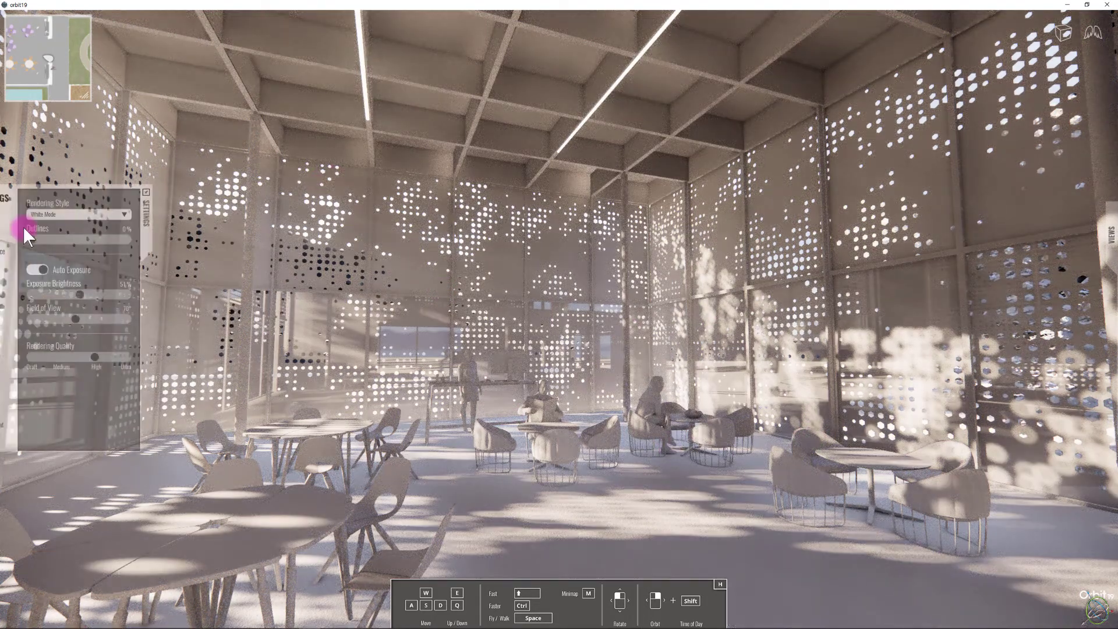
{"action": "left_click", "coordinate": [81, 238]}
{"action": "mouse_move", "coordinate": [82, 238]}
{"action": "left_mouse_down"}
{"action": "mouse_move", "coordinate": [70, 238]}
{"action": "mouse_move", "coordinate": [92, 242]}
{"action": "mouse_move", "coordinate": [70, 237]}
{"action": "mouse_move", "coordinate": [93, 238]}
{"action": "left_mouse_up"}
{"action": "mouse_move", "coordinate": [482, 336]}
{"action": "left_mouse_down"}
{"action": "mouse_move", "coordinate": [491, 342]}
{"action": "mouse_move", "coordinate": [480, 341]}
{"action": "left_mouse_up"}
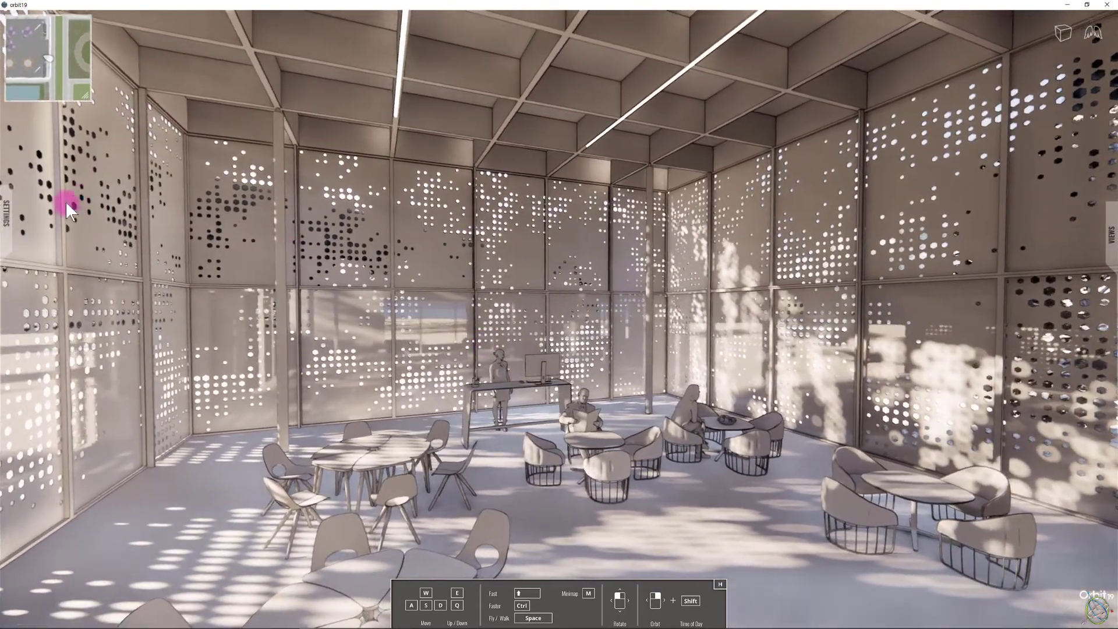
{"action": "left_click", "coordinate": [7, 212]}
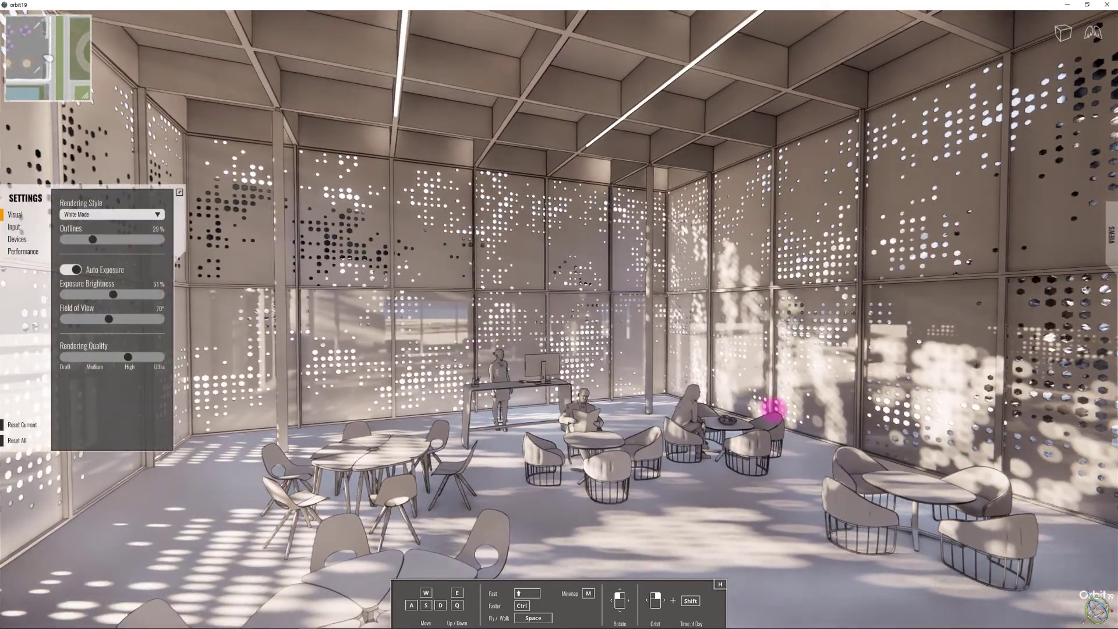
{"action": "mouse_move", "coordinate": [774, 407]}
{"action": "left_mouse_down"}
{"action": "mouse_move", "coordinate": [785, 407]}
{"action": "mouse_move", "coordinate": [774, 361]}
{"action": "mouse_move", "coordinate": [757, 338]}
{"action": "mouse_move", "coordinate": [332, 389]}
{"action": "mouse_move", "coordinate": [82, 219]}
{"action": "mouse_move", "coordinate": [6, 226]}
{"action": "left_mouse_up"}
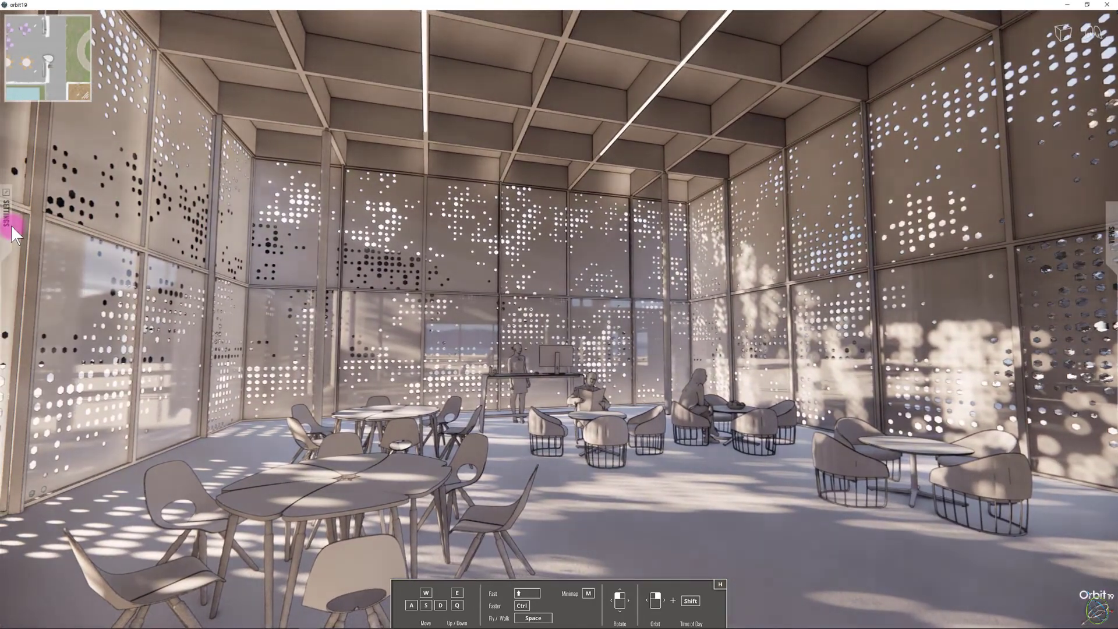
Step: Reset the outlines to 0 % and the rendering style to None
{"action": "left_click", "coordinate": [7, 225]}
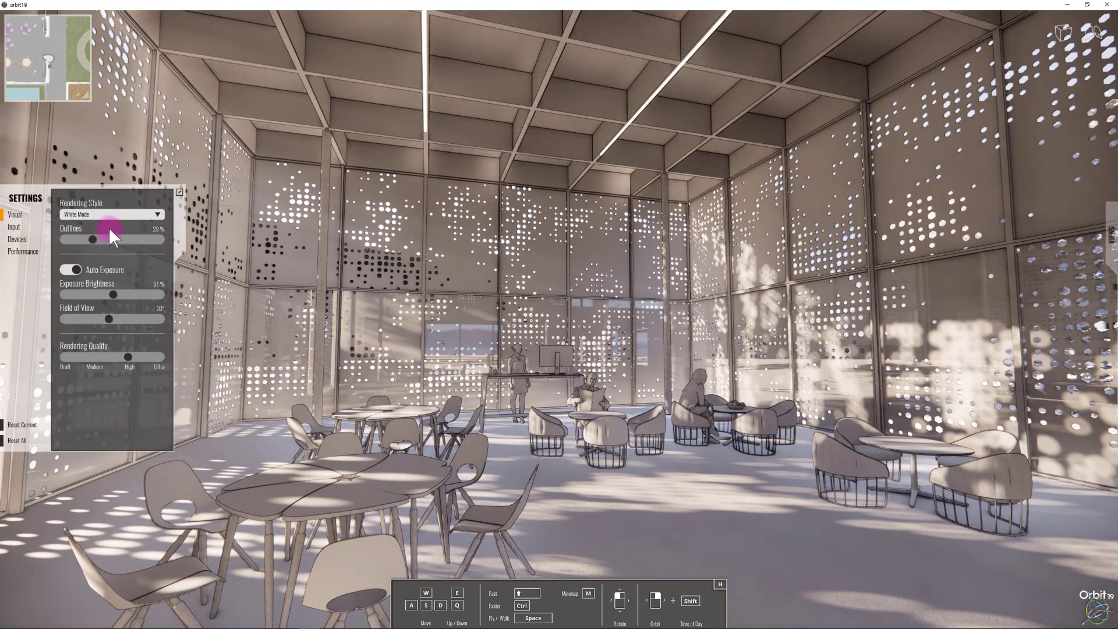
{"action": "left_click_drag", "start_coordinate": [94, 239], "coordinate": [51, 239]}
{"action": "left_click", "coordinate": [89, 215]}
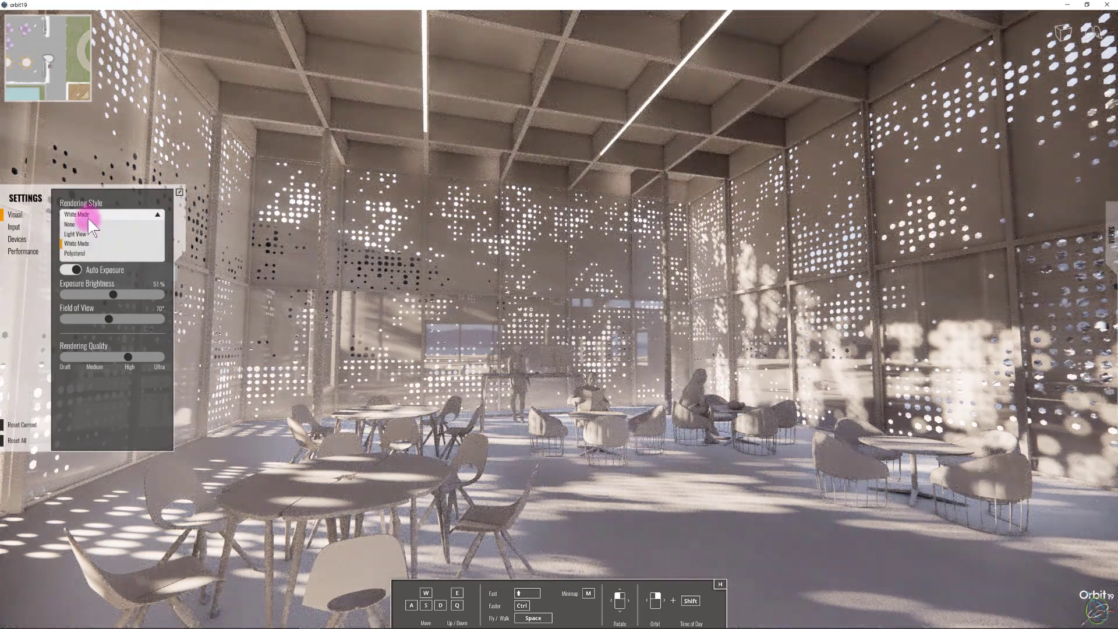
{"action": "left_click", "coordinate": [85, 223]}
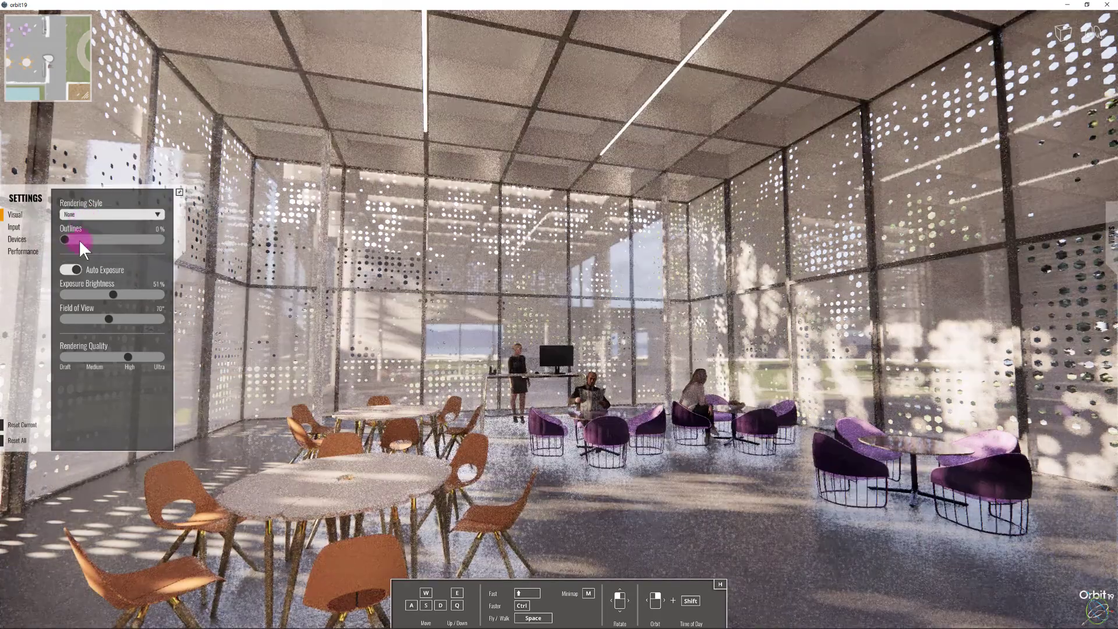
Step: Check the performance settings, and try Virtual Reality in the device settings before switching it off again
{"action": "left_click", "coordinate": [36, 253]}
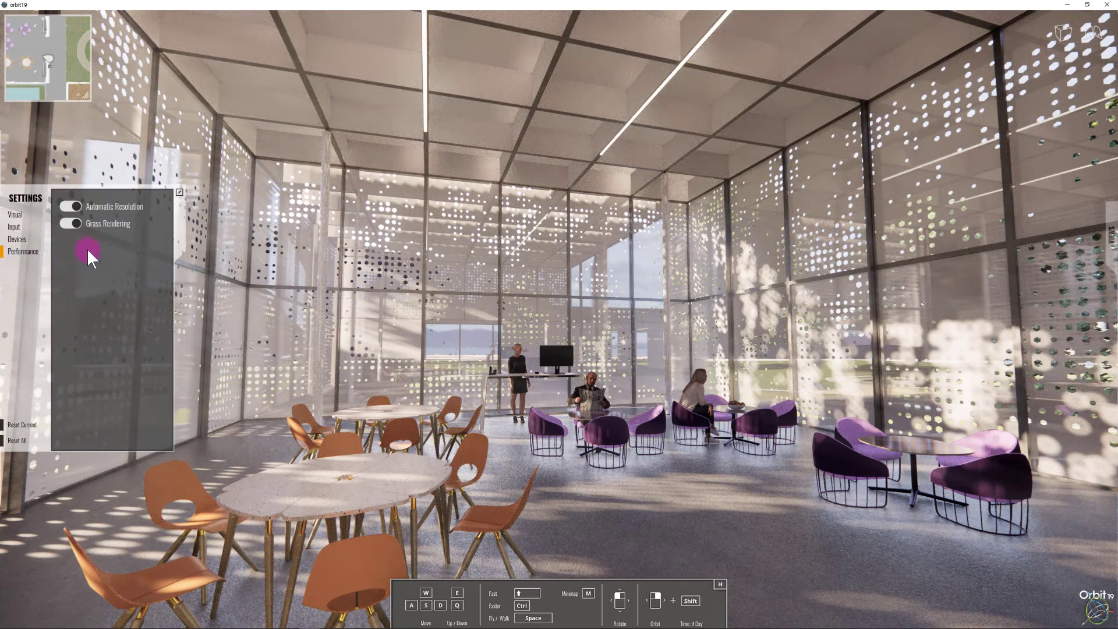
{"action": "left_click", "coordinate": [21, 240]}
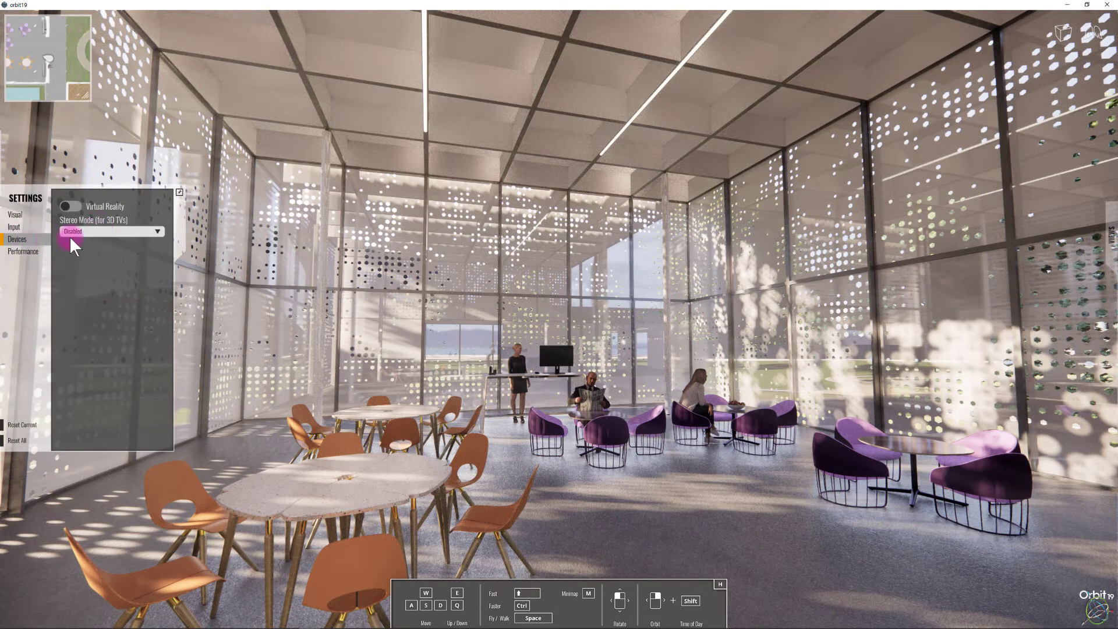
{"action": "left_click", "coordinate": [88, 207]}
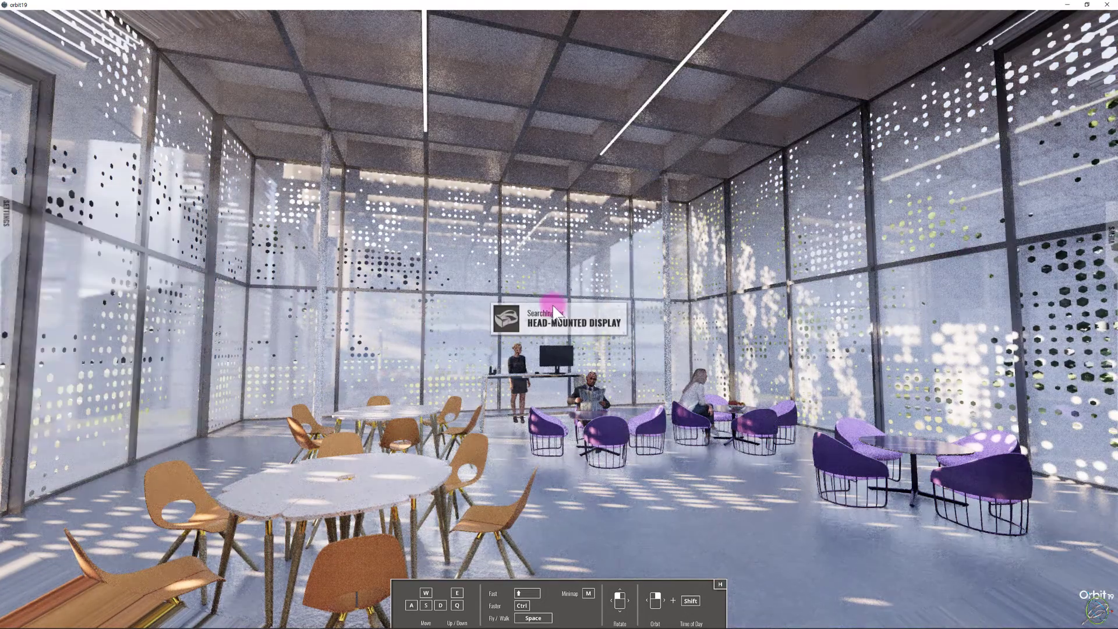
{"action": "left_click", "coordinate": [11, 239]}
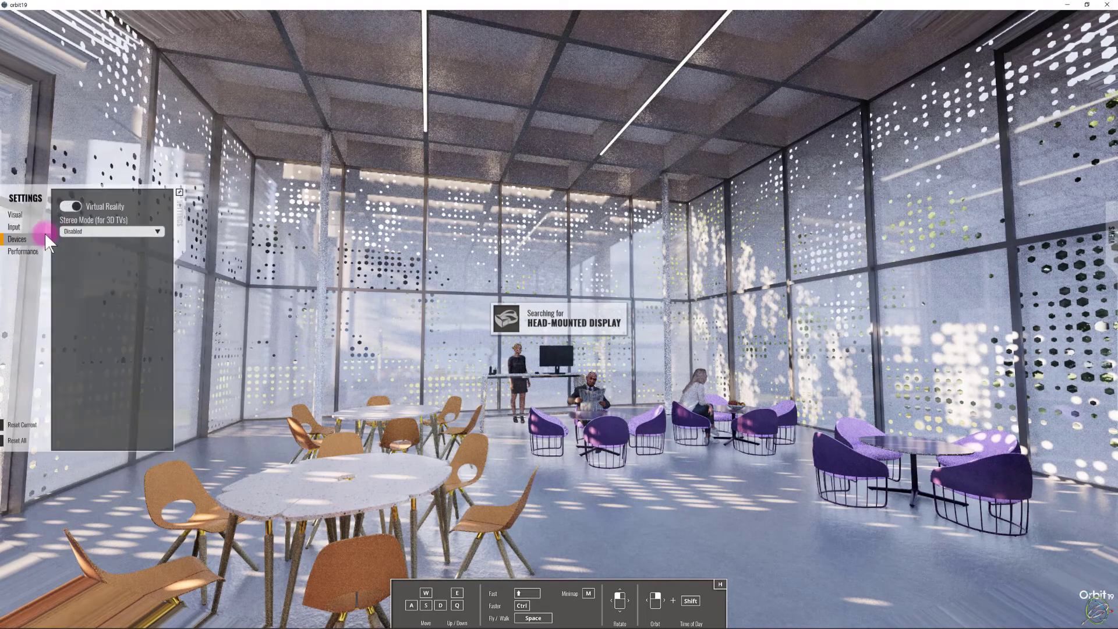
{"action": "left_click", "coordinate": [70, 205]}
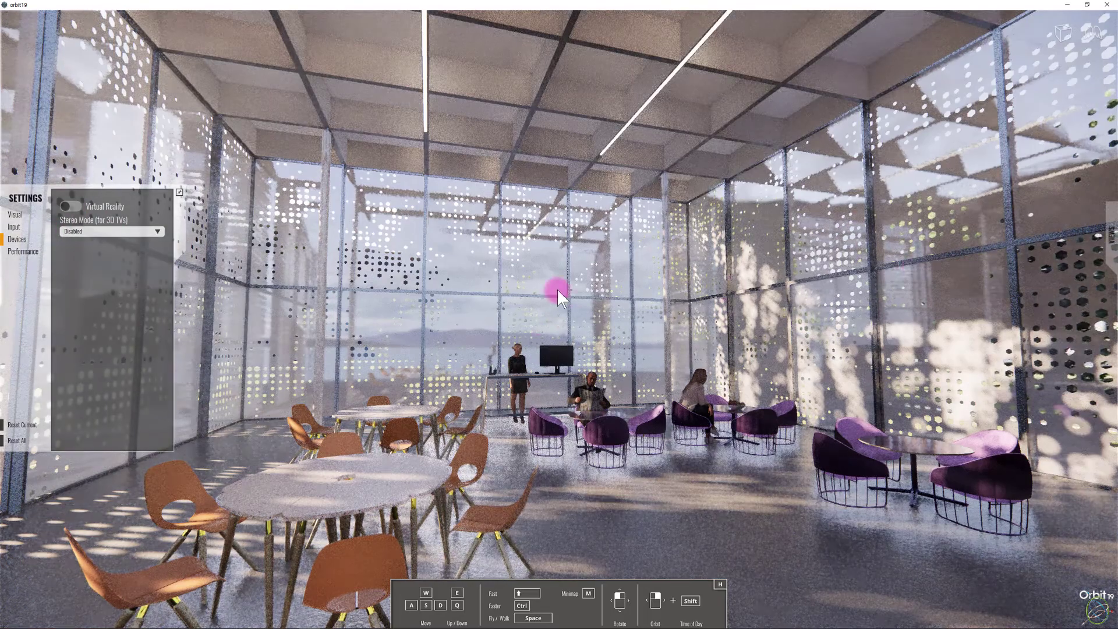
{"action": "left_click", "coordinate": [16, 239]}
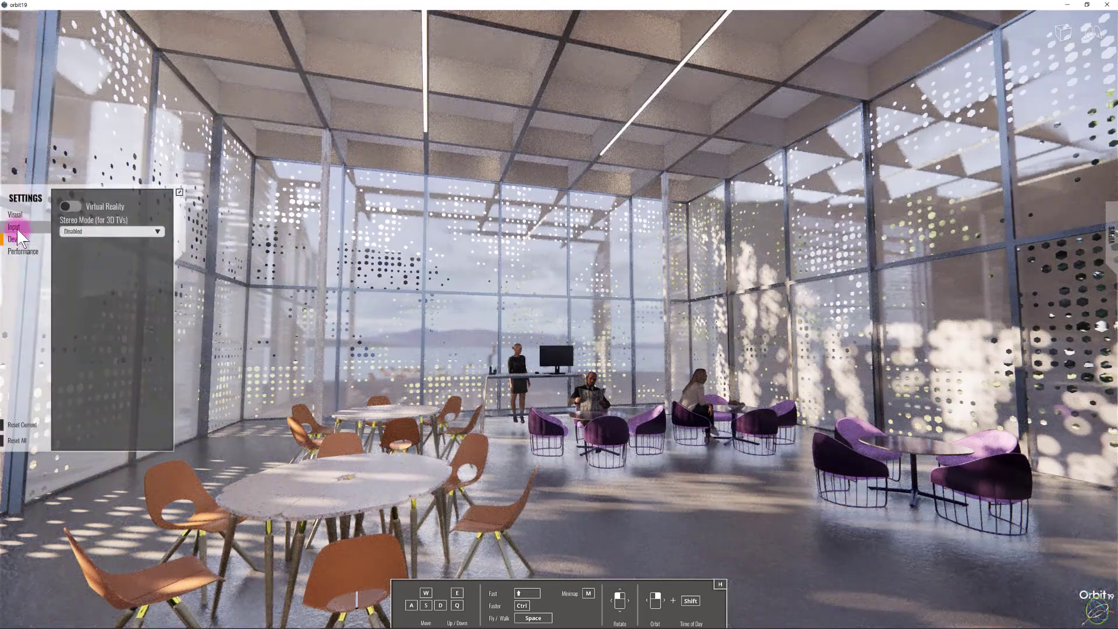
Step: Set the mouse speed to 0.84 in the input settings and test it by looking around the café
{"action": "left_click", "coordinate": [17, 229]}
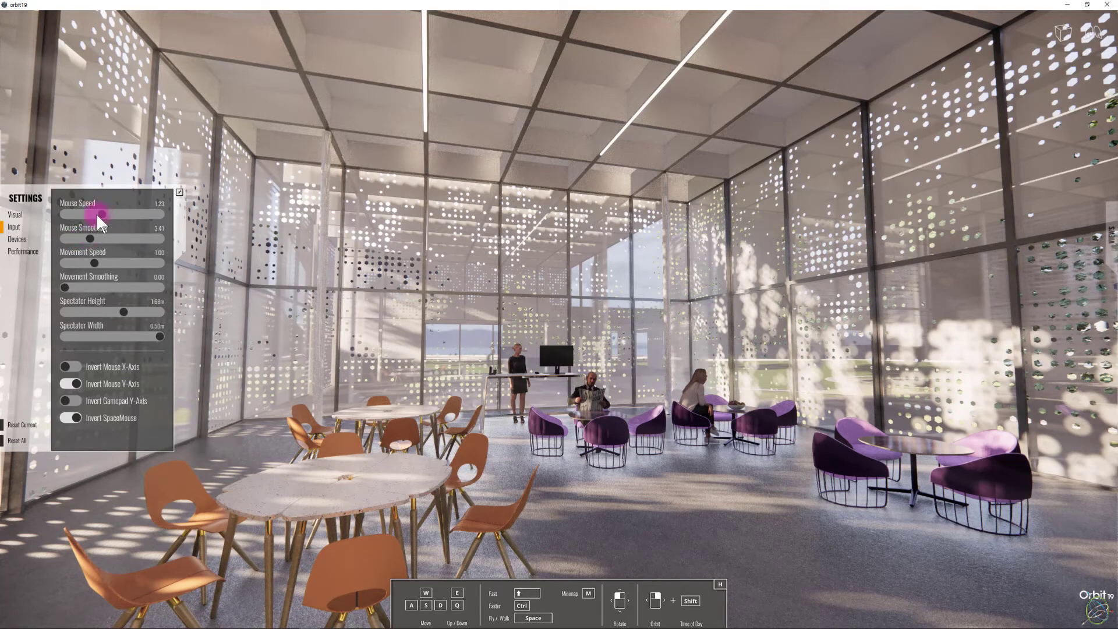
{"action": "left_click_drag", "start_coordinate": [97, 215], "coordinate": [88, 214]}
{"action": "left_click_drag", "start_coordinate": [490, 316], "coordinate": [557, 384]}
{"action": "left_click", "coordinate": [6, 215]}
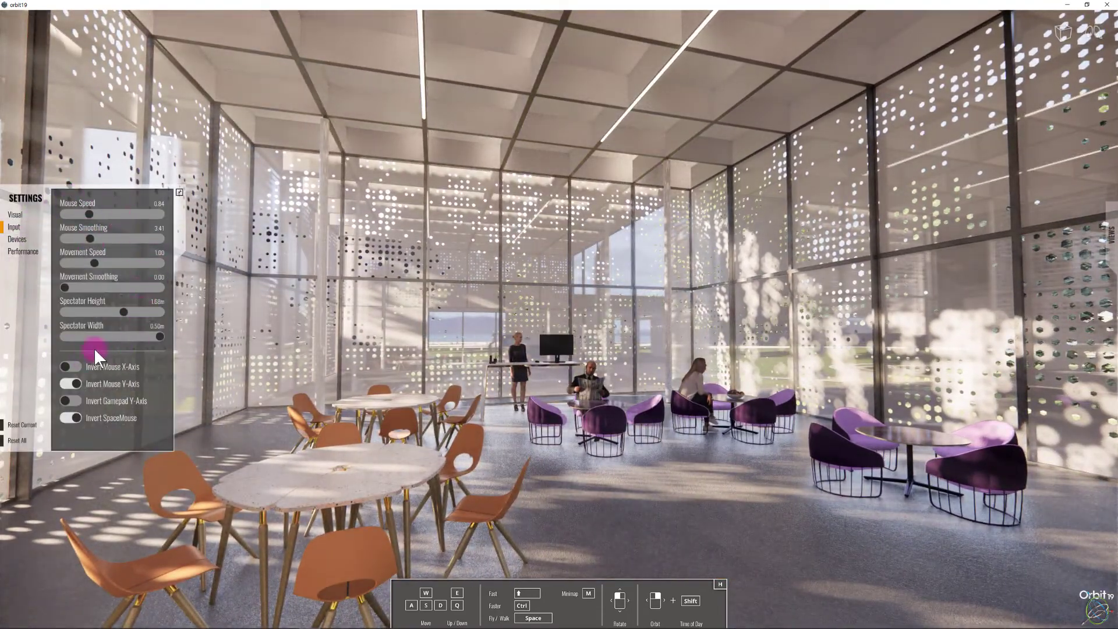
Step: Examine the device and performance settings, including the Grass Rendering option
{"action": "left_click", "coordinate": [16, 241]}
{"action": "left_click", "coordinate": [32, 252]}
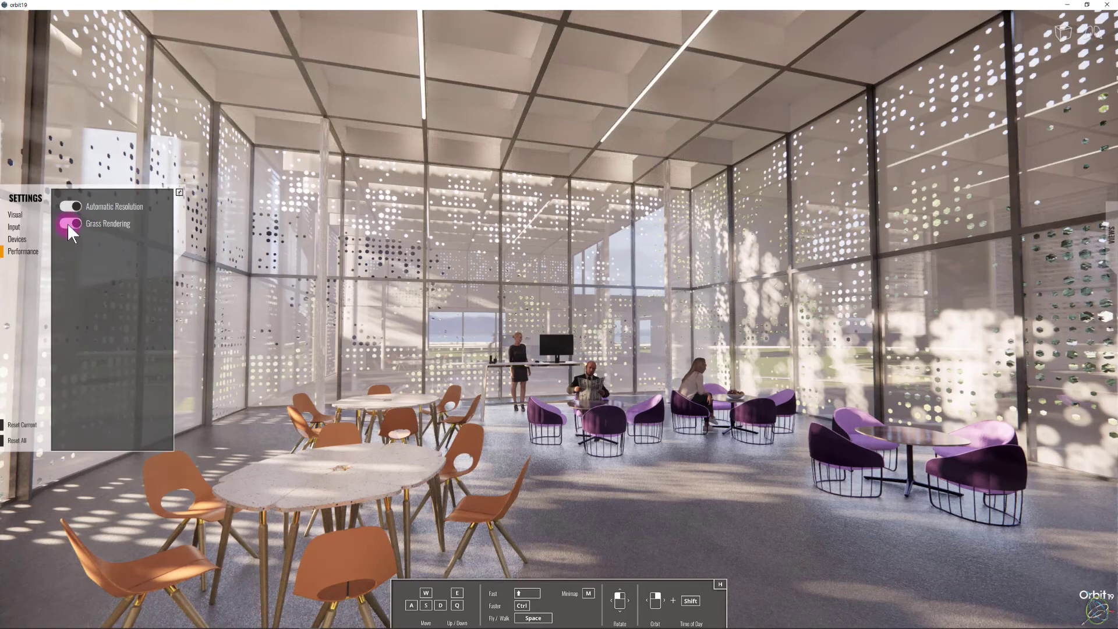
{"action": "left_click", "coordinate": [67, 223]}
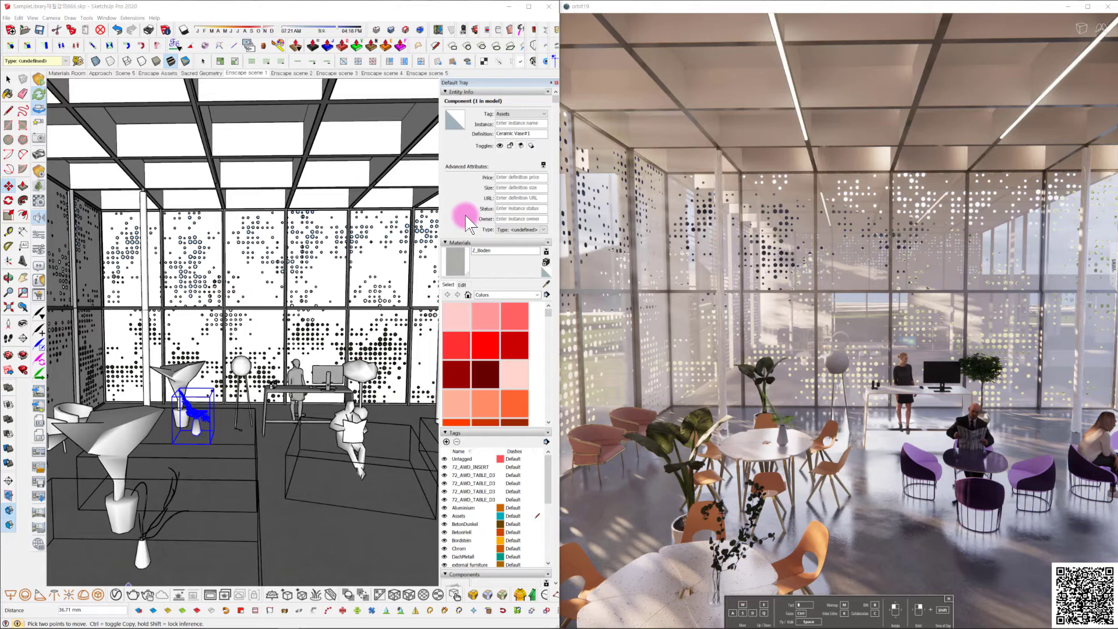
Step: Export the SketchUp model as an Enscape web standalone, and try reloading its browser page before putting that window away
{"action": "left_click", "coordinate": [37, 435]}
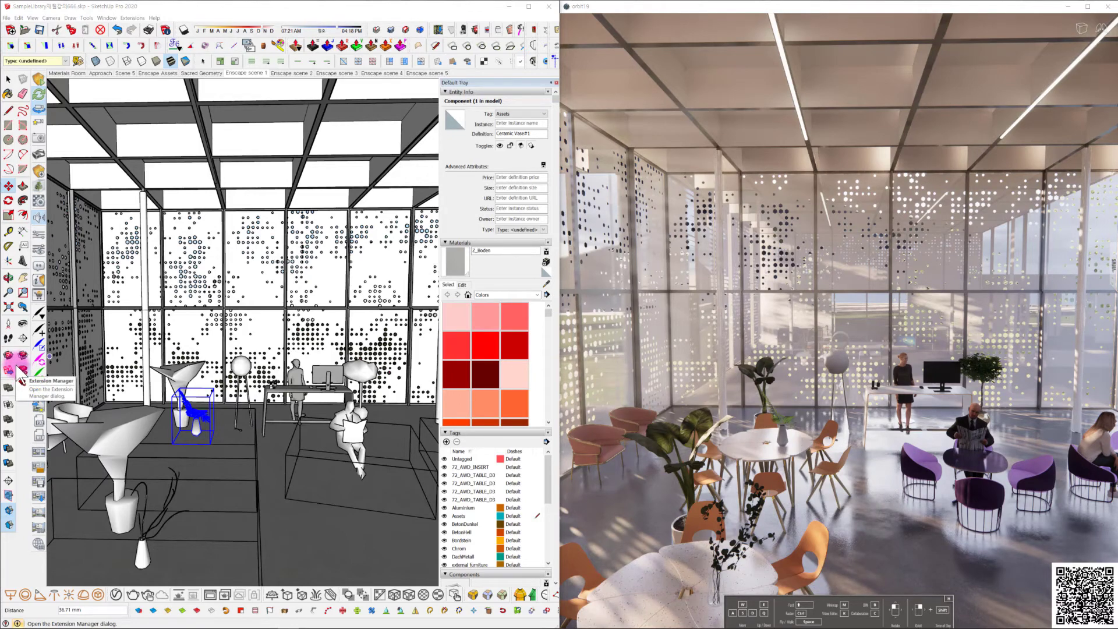
{"action": "left_click", "coordinate": [36, 438]}
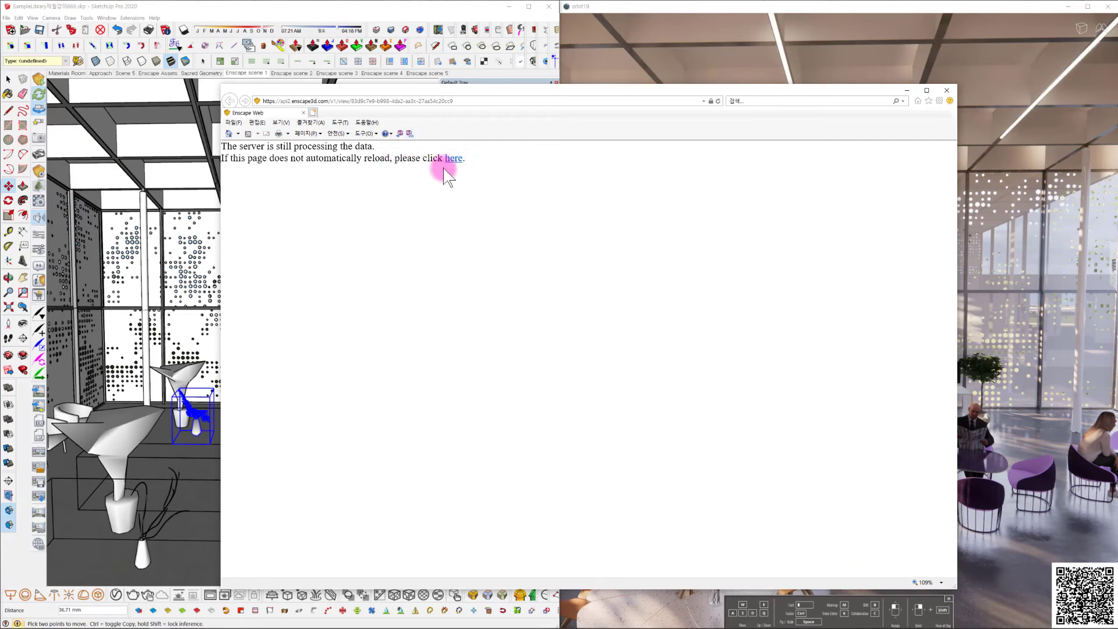
{"action": "left_click", "coordinate": [457, 159]}
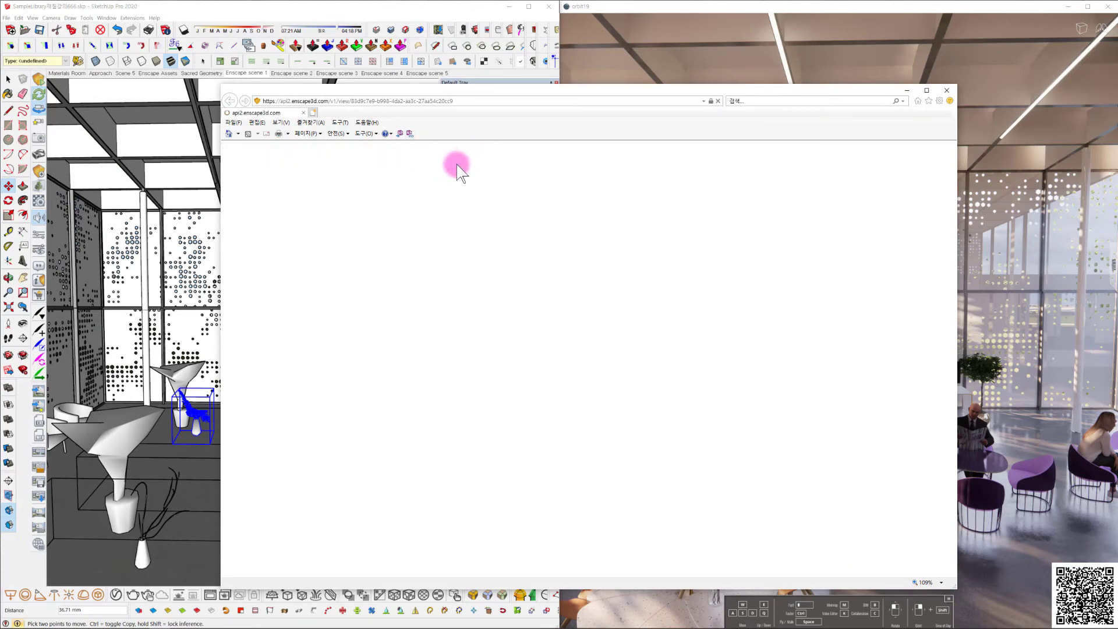
{"action": "left_click", "coordinate": [455, 161]}
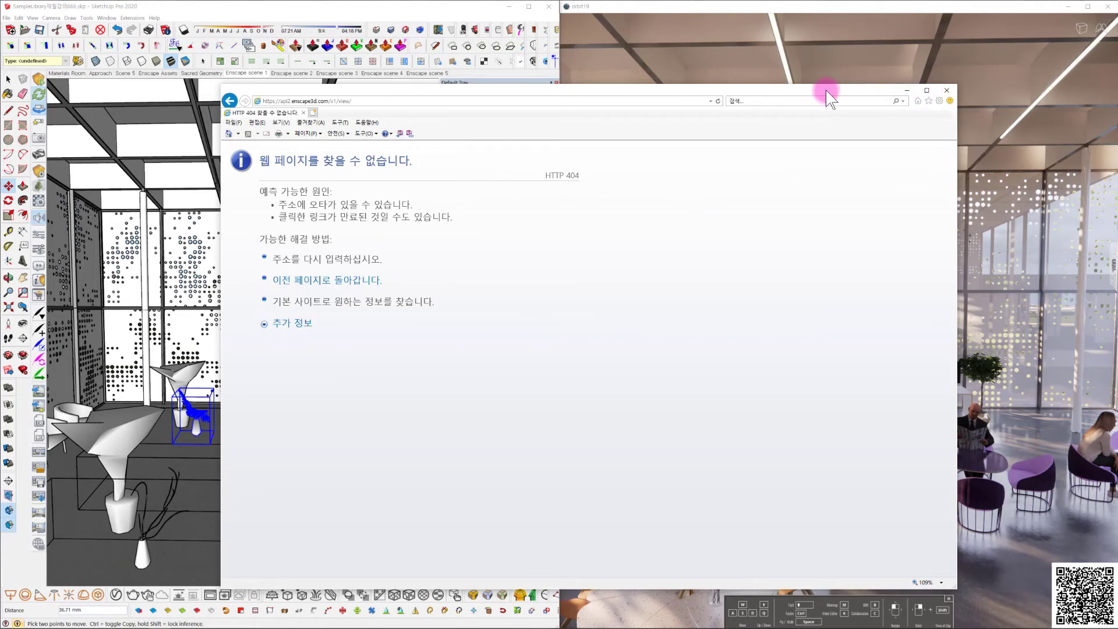
{"action": "mouse_move", "coordinate": [818, 91]}
{"action": "left_mouse_down"}
{"action": "mouse_move", "coordinate": [778, 105]}
{"action": "mouse_move", "coordinate": [0, 99]}
{"action": "left_mouse_up"}
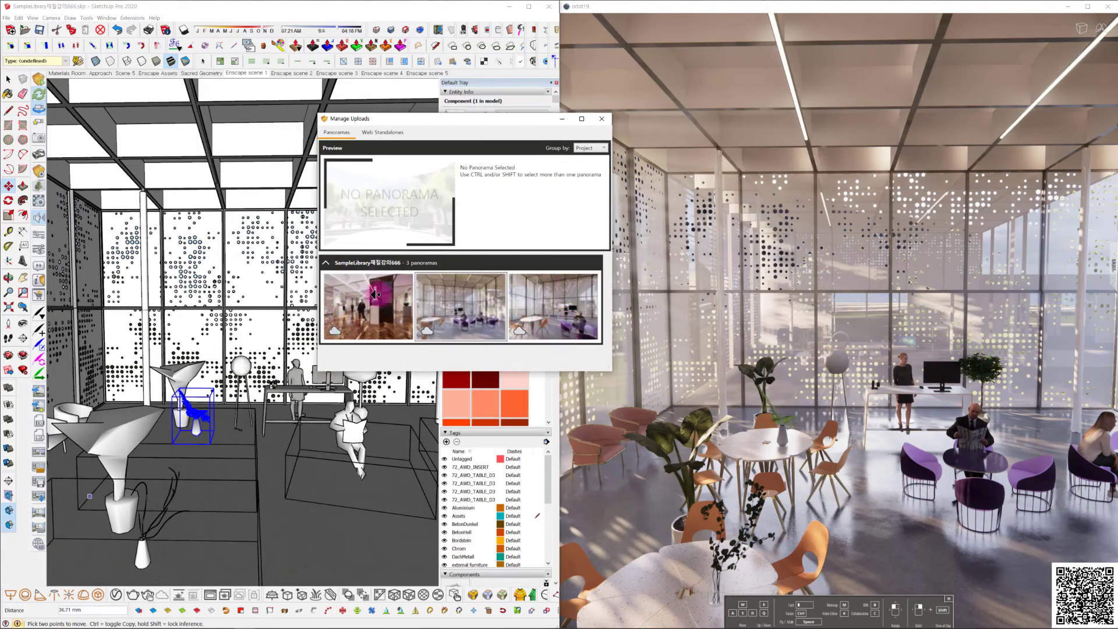
Step: Show the uploaded web standalones in Manage Uploads and open the first one in the browser
{"action": "left_click", "coordinate": [431, 191]}
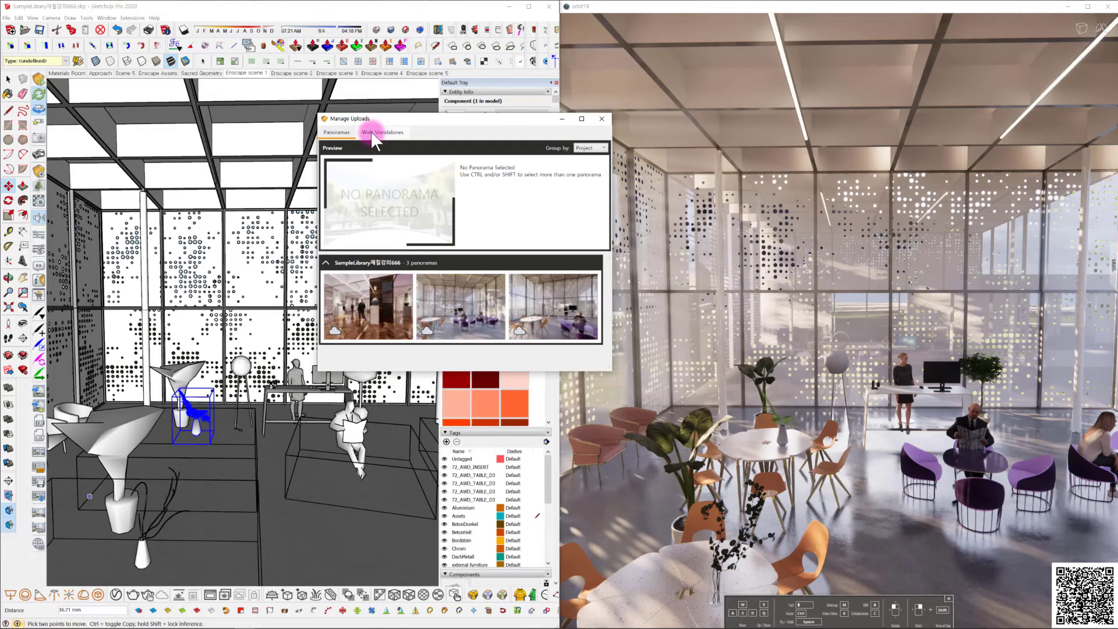
{"action": "left_click", "coordinate": [389, 132]}
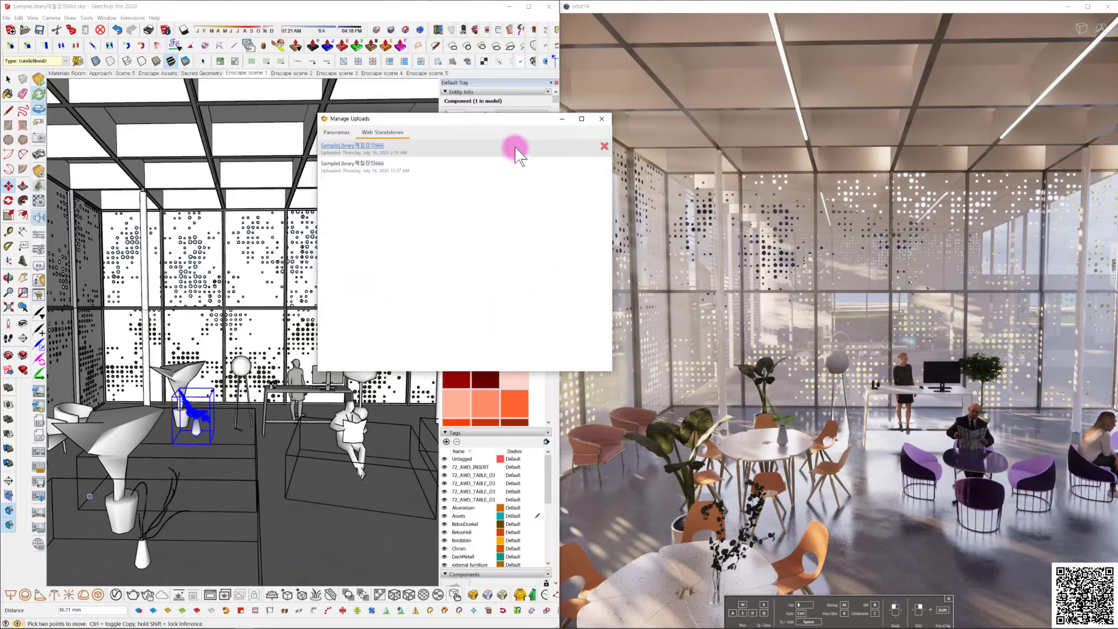
{"action": "left_click", "coordinate": [468, 153]}
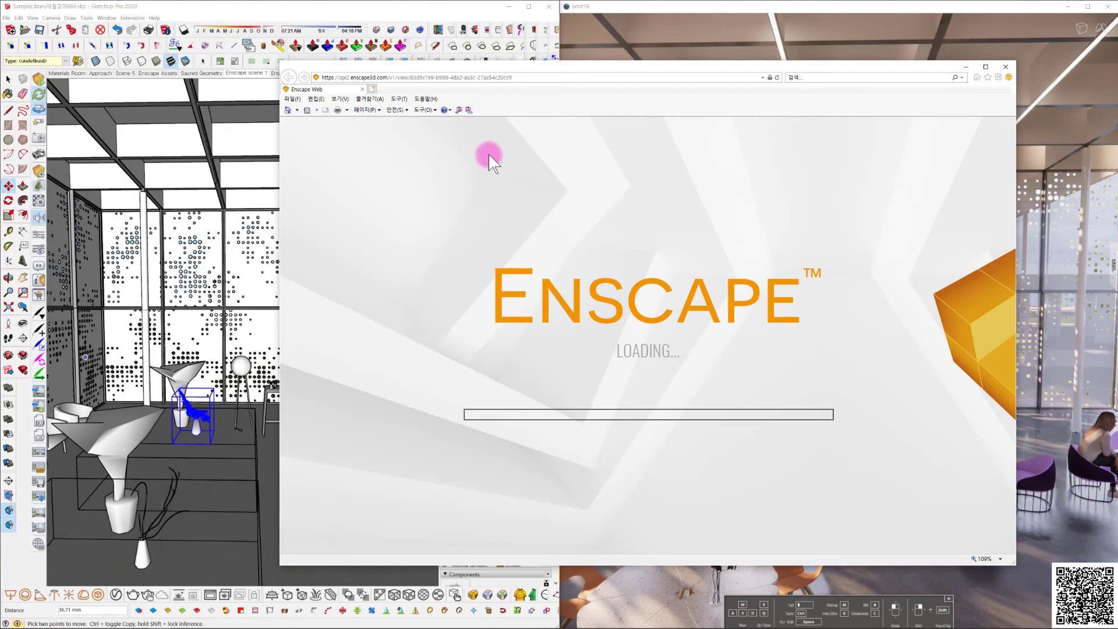
Step: Copy the web standalone's address from the browser and close that browser window
{"action": "left_click", "coordinate": [457, 78]}
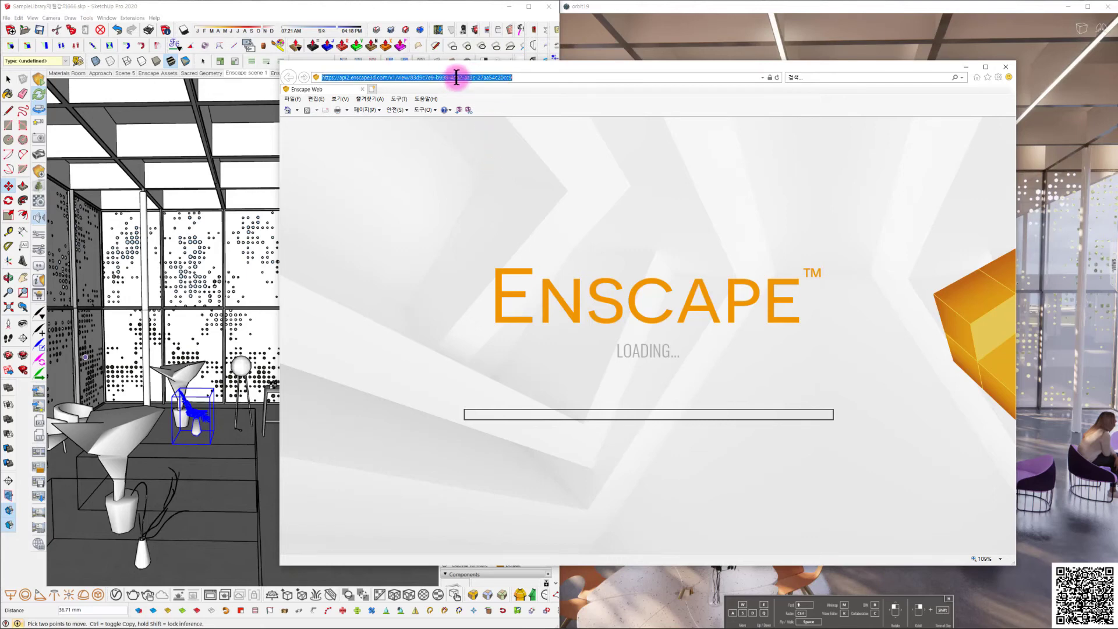
{"action": "right_click", "coordinate": [458, 77]}
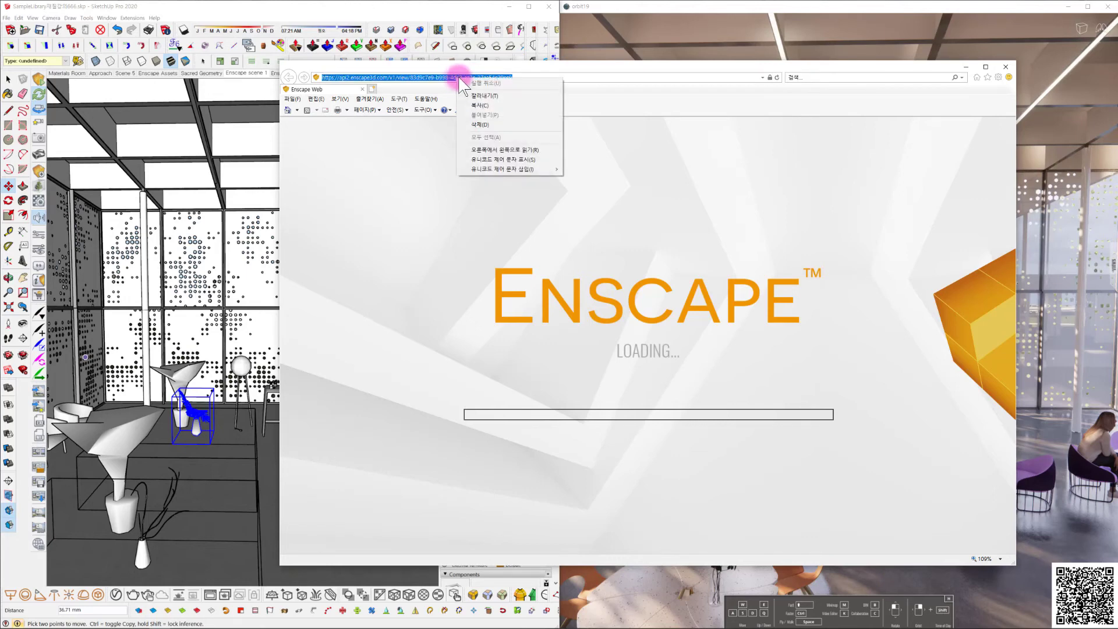
{"action": "left_click", "coordinate": [502, 106]}
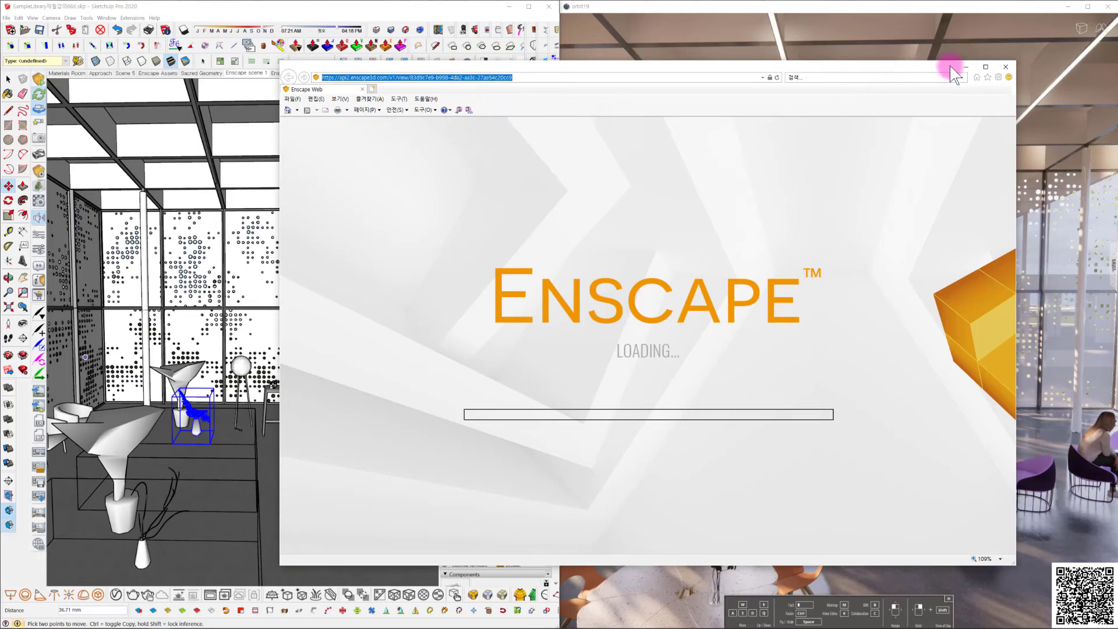
{"action": "left_click", "coordinate": [1006, 66]}
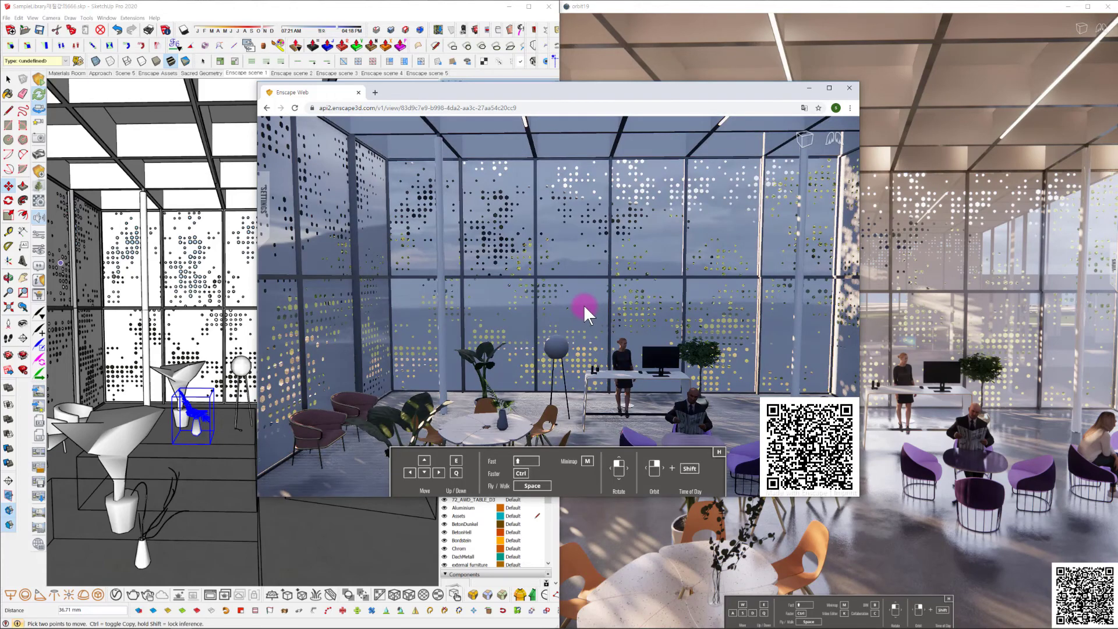
Step: Look around the café in the Chrome web viewer, maximize the window and shift the time of day
{"action": "mouse_move", "coordinate": [584, 307]}
{"action": "left_mouse_down"}
{"action": "mouse_move", "coordinate": [604, 334]}
{"action": "mouse_move", "coordinate": [594, 295]}
{"action": "mouse_move", "coordinate": [559, 270]}
{"action": "mouse_move", "coordinate": [591, 314]}
{"action": "mouse_move", "coordinate": [634, 319]}
{"action": "mouse_move", "coordinate": [641, 332]}
{"action": "mouse_move", "coordinate": [576, 301]}
{"action": "mouse_move", "coordinate": [540, 302]}
{"action": "mouse_move", "coordinate": [392, 257]}
{"action": "mouse_move", "coordinate": [577, 315]}
{"action": "left_mouse_up"}
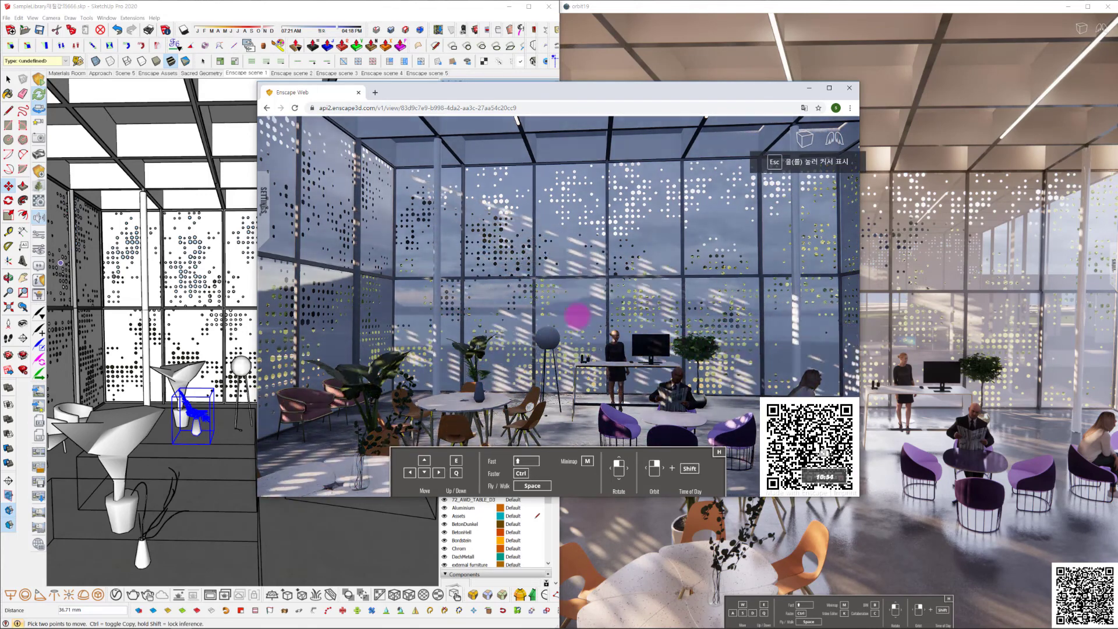
{"action": "left_click", "coordinate": [829, 88]}
{"action": "mouse_move", "coordinate": [776, 322]}
{"action": "left_mouse_down", "text": "shift"}
{"action": "mouse_move", "coordinate": [806, 400]}
{"action": "mouse_move", "coordinate": [929, 420]}
{"action": "mouse_move", "coordinate": [556, 256]}
{"action": "mouse_move", "coordinate": [916, 387]}
{"action": "mouse_move", "coordinate": [1032, 532]}
{"action": "mouse_move", "coordinate": [727, 435]}
{"action": "mouse_move", "coordinate": [924, 512]}
{"action": "mouse_move", "coordinate": [891, 489]}
{"action": "mouse_move", "coordinate": [979, 512]}
{"action": "mouse_move", "coordinate": [307, 314]}
{"action": "left_mouse_up", "text": "shift"}
Step: Examine the visual and input settings available in the web viewer
{"action": "left_click", "coordinate": [7, 232]}
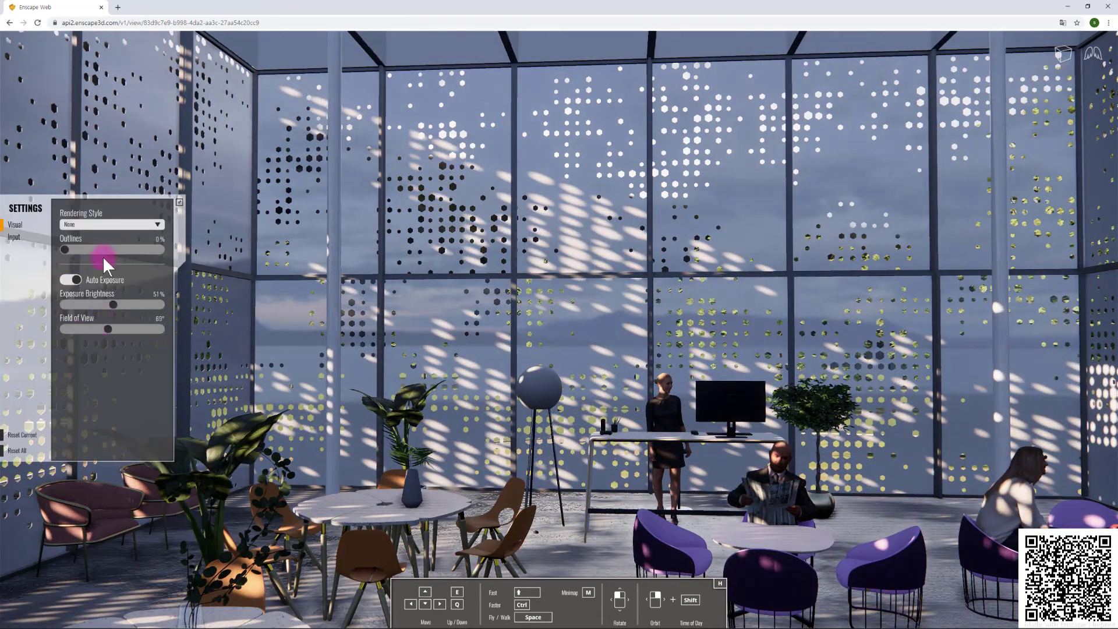
{"action": "left_click", "coordinate": [18, 238]}
{"action": "left_click", "coordinate": [106, 223]}
{"action": "left_click", "coordinate": [104, 222]}
{"action": "mouse_move", "coordinate": [65, 249]}
{"action": "left_mouse_down"}
{"action": "mouse_move", "coordinate": [106, 249]}
{"action": "mouse_move", "coordinate": [16, 239]}
{"action": "left_mouse_up"}
{"action": "left_click", "coordinate": [64, 317]}
{"action": "left_click", "coordinate": [17, 239]}
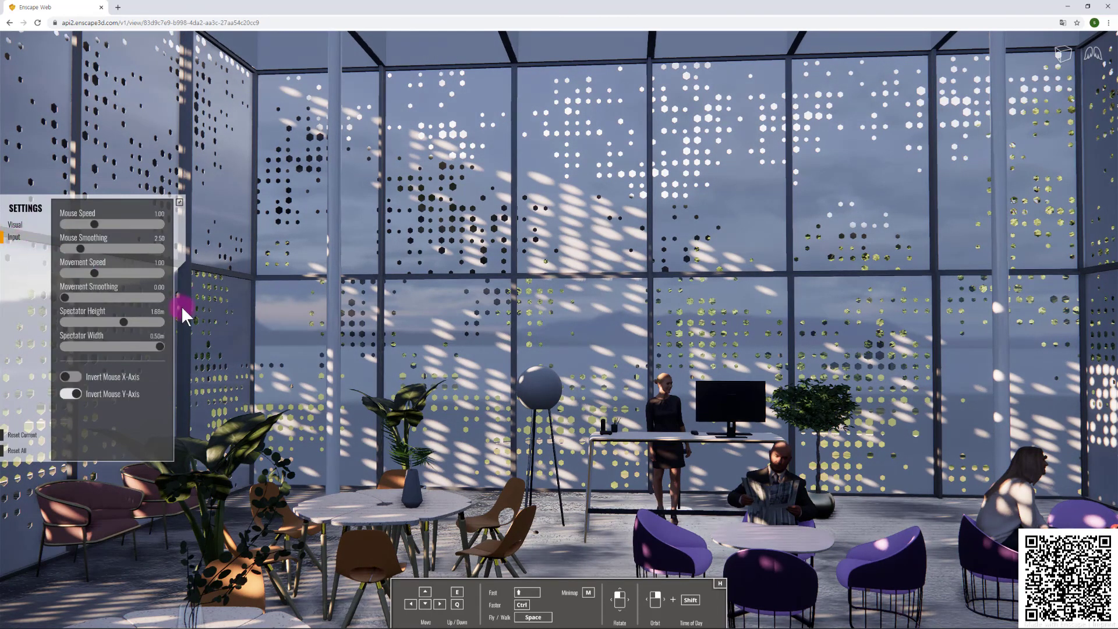
Step: Widen the web viewer's field of view to 89° in the visual settings
{"action": "left_click", "coordinate": [21, 228]}
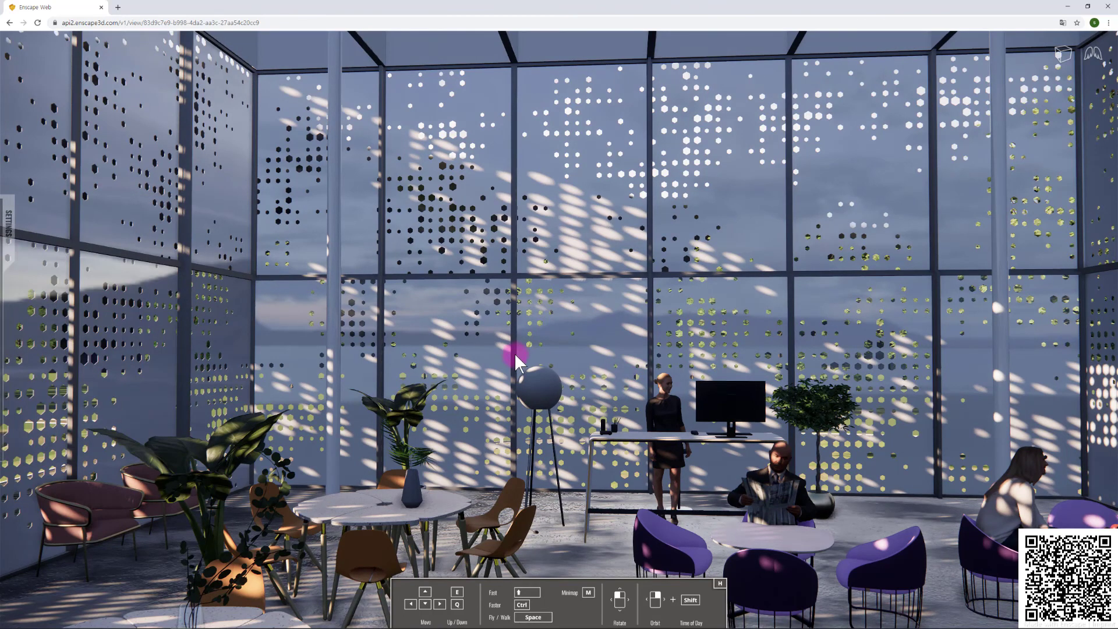
{"action": "left_click", "coordinate": [13, 235]}
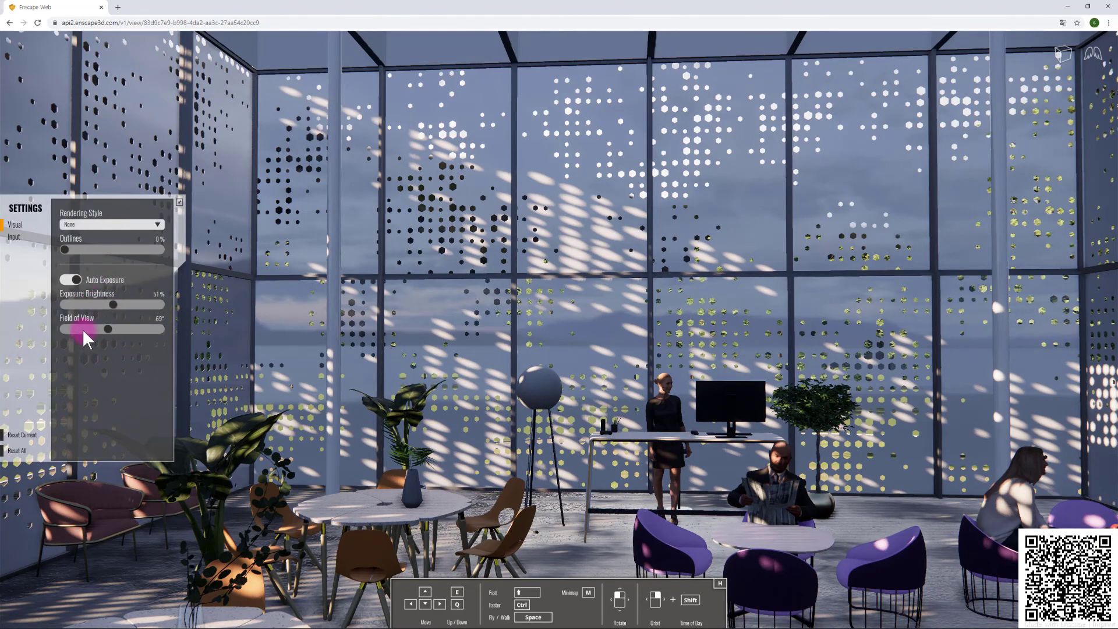
{"action": "left_click_drag", "start_coordinate": [106, 330], "coordinate": [123, 329]}
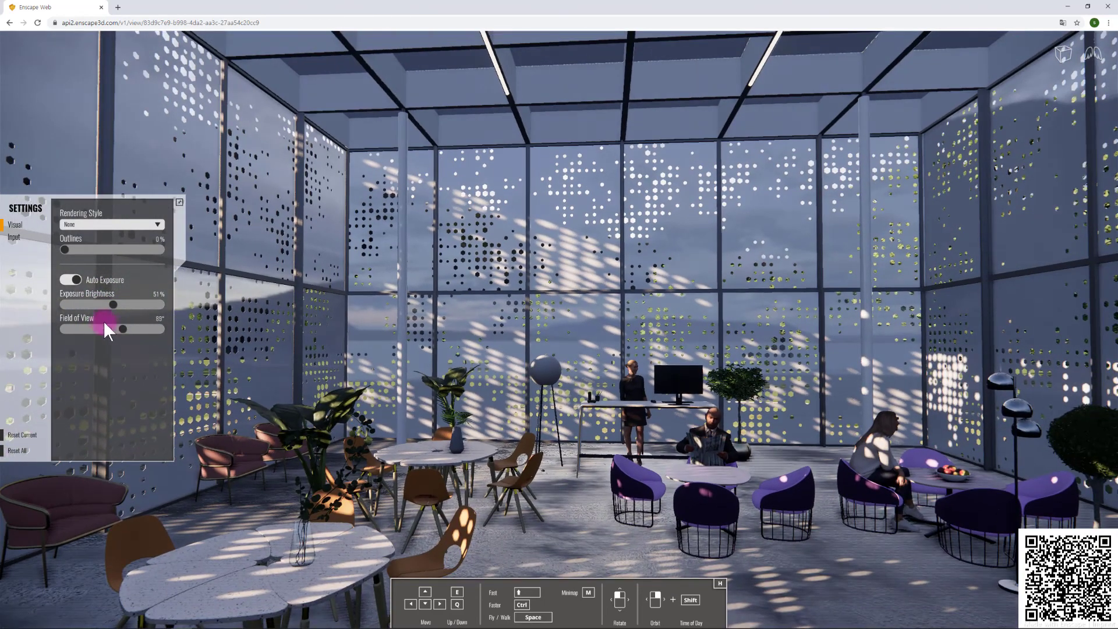
Step: Set the web viewer's rendering style to White Mode with outlines at 32 % and look around the café
{"action": "left_click", "coordinate": [110, 226]}
{"action": "left_click", "coordinate": [111, 244]}
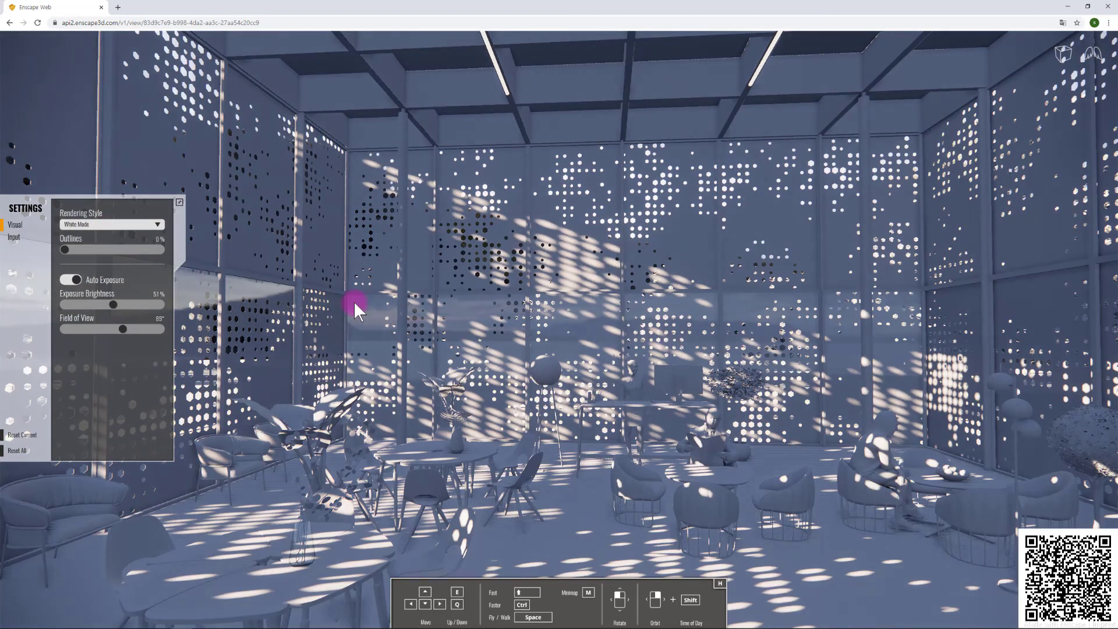
{"action": "left_click_drag", "start_coordinate": [65, 250], "coordinate": [95, 254]}
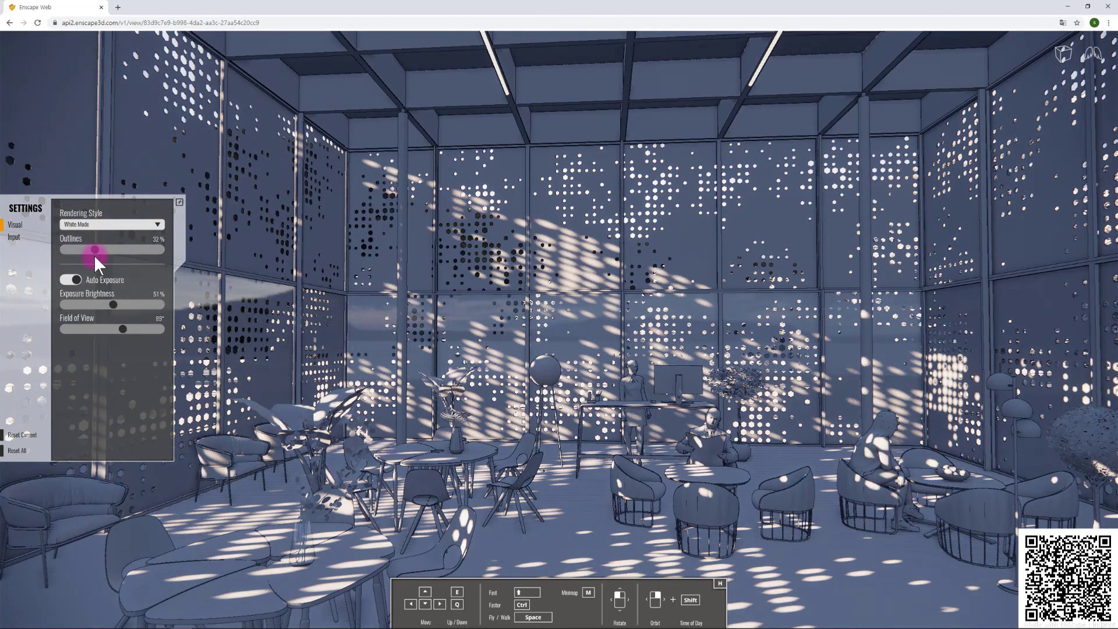
{"action": "left_click_drag", "start_coordinate": [729, 382], "coordinate": [618, 367]}
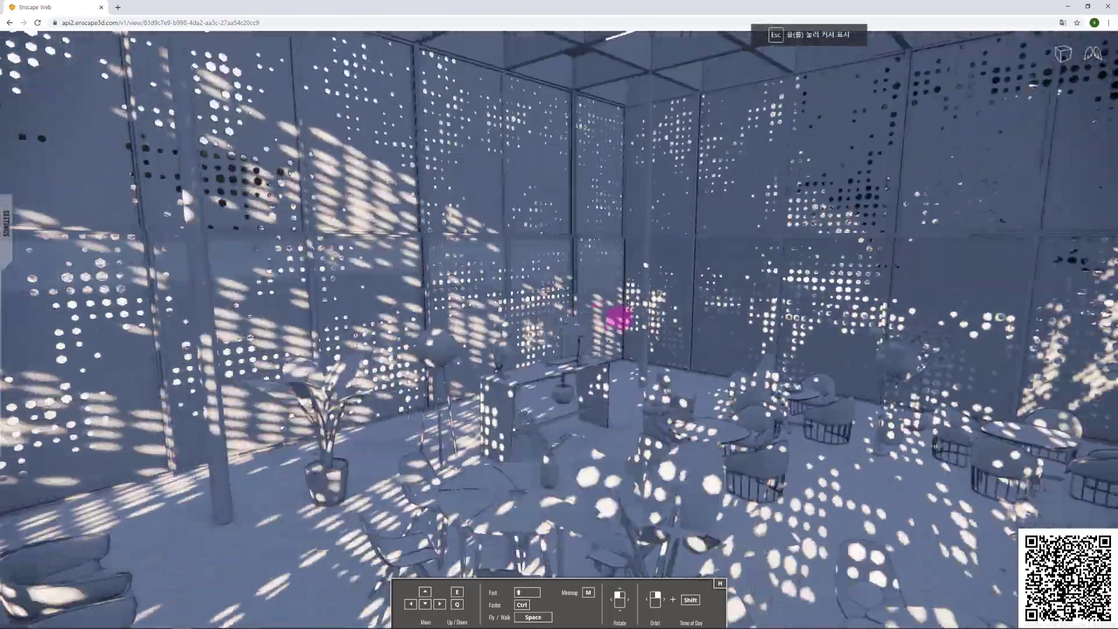
{"action": "left_click_drag", "start_coordinate": [614, 319], "coordinate": [669, 332]}
{"action": "key", "text": "Escape"}
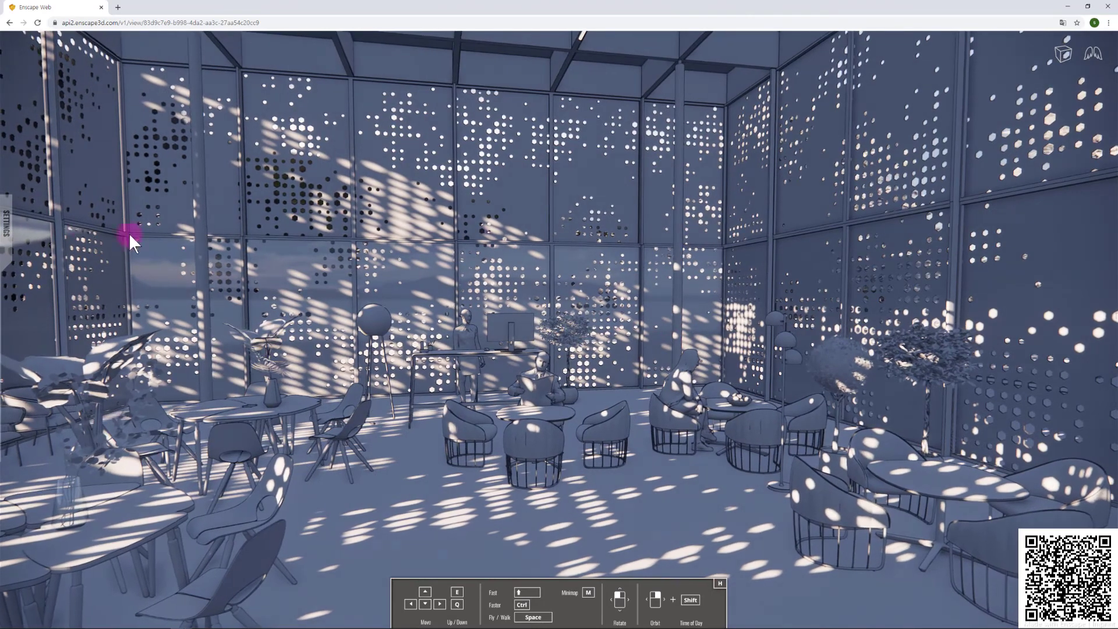
Step: Reduce the White Mode outlines to 0 % in the web viewer's visual settings
{"action": "left_click", "coordinate": [7, 230]}
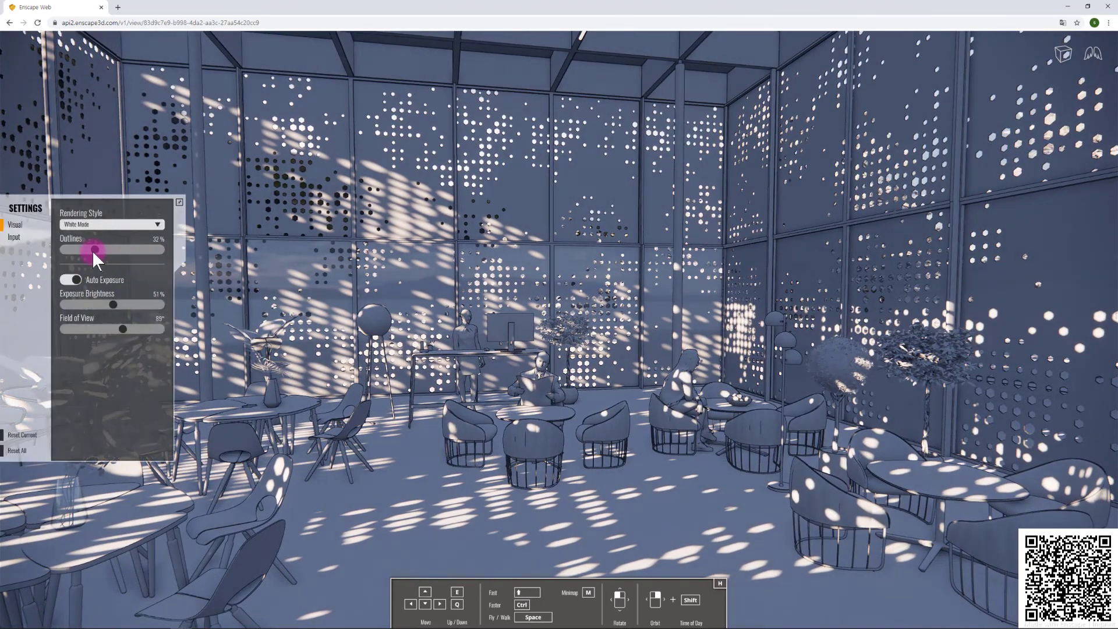
{"action": "left_click_drag", "start_coordinate": [92, 255], "coordinate": [45, 247]}
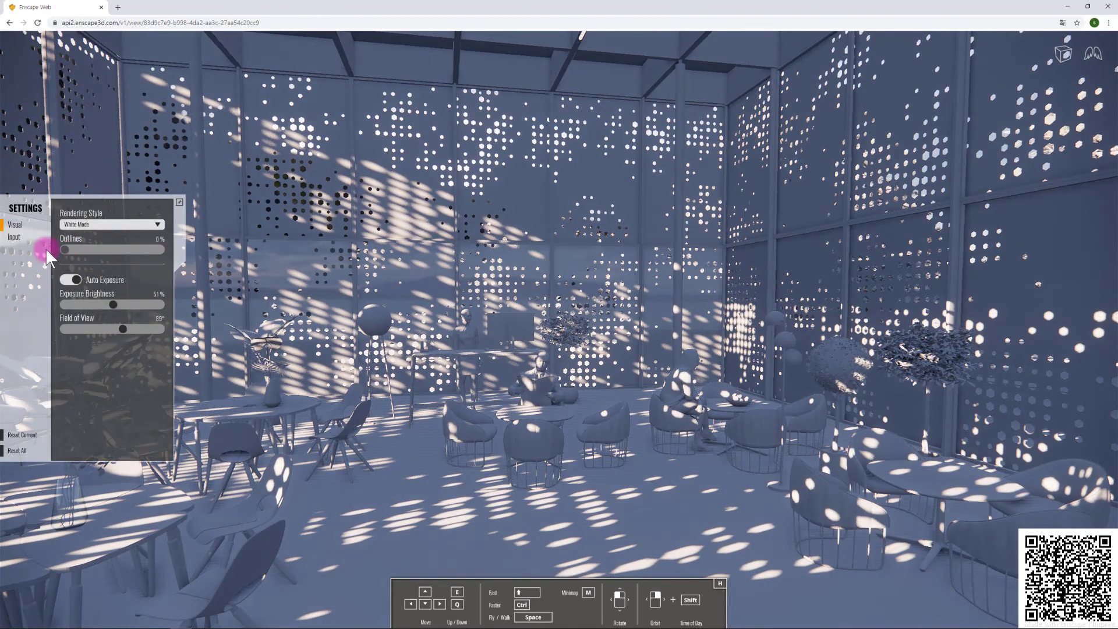
{"action": "left_click", "coordinate": [88, 226]}
{"action": "left_click", "coordinate": [80, 225]}
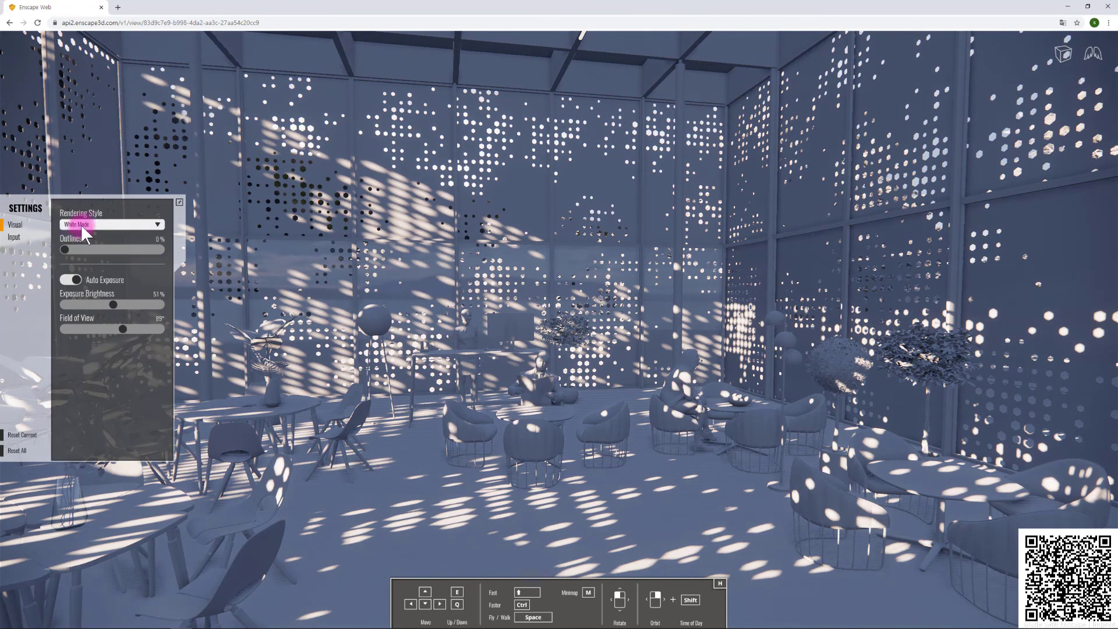
Step: Check the web viewer's input settings, close them and orbit around the white-rendered café
{"action": "left_click", "coordinate": [27, 236]}
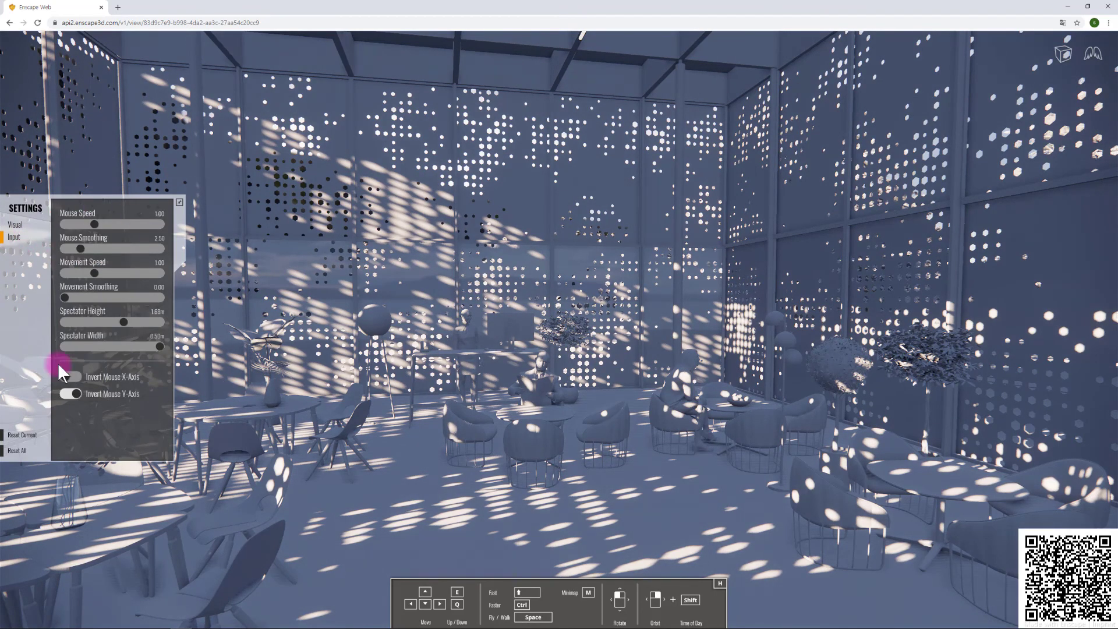
{"action": "left_click", "coordinate": [709, 269]}
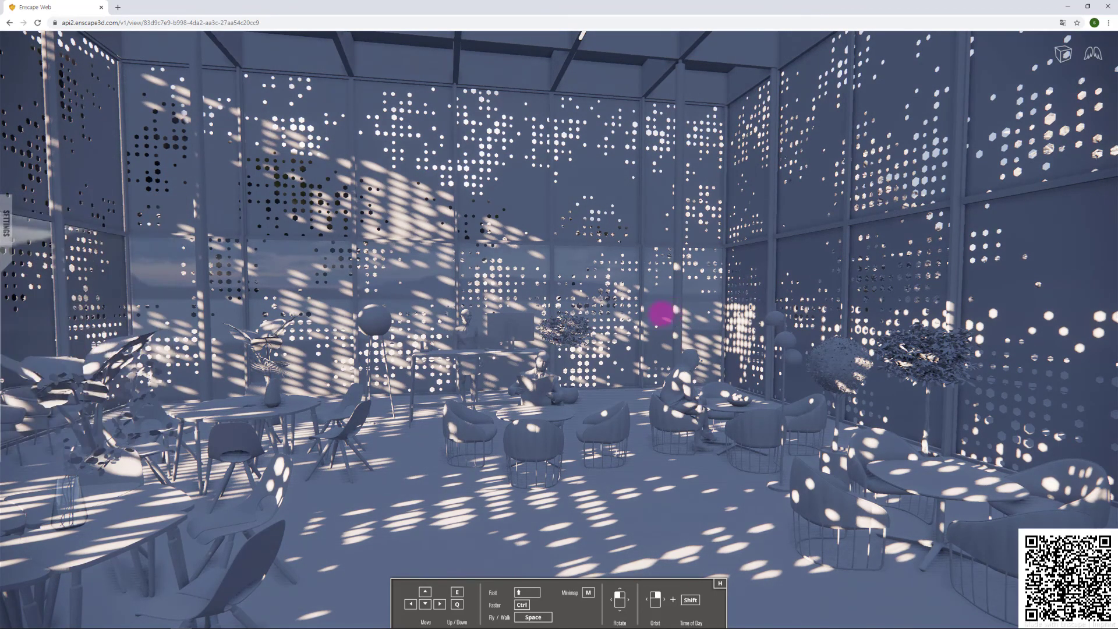
{"action": "right_click_drag", "start_coordinate": [662, 313], "coordinate": [183, 229]}
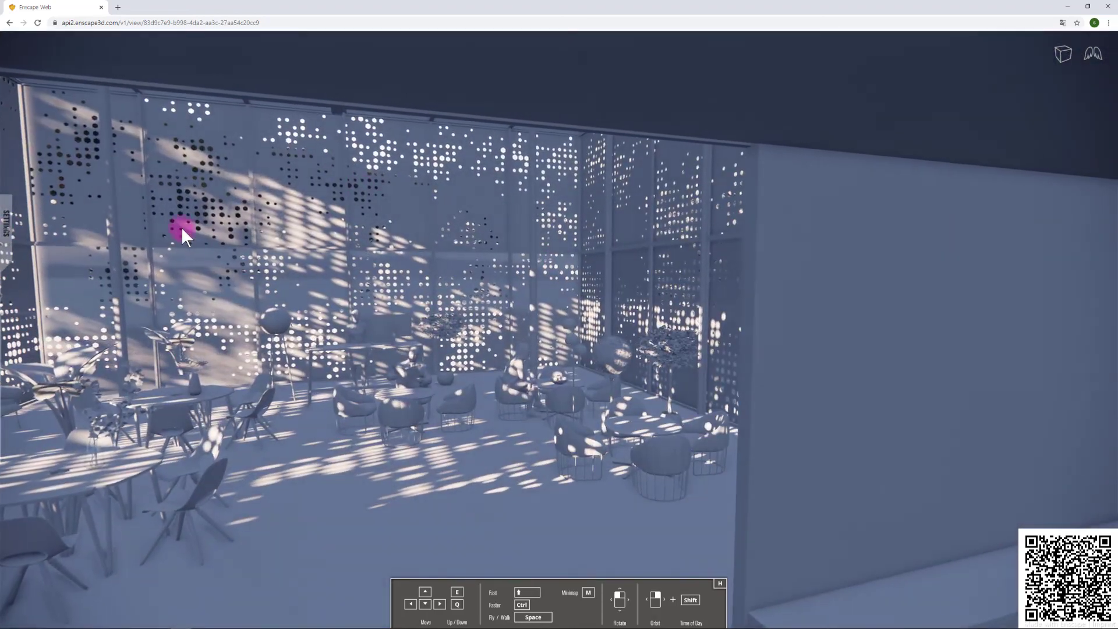
Step: Set the web viewer's rendering style back to None
{"action": "left_click", "coordinate": [6, 235]}
{"action": "left_click", "coordinate": [17, 225]}
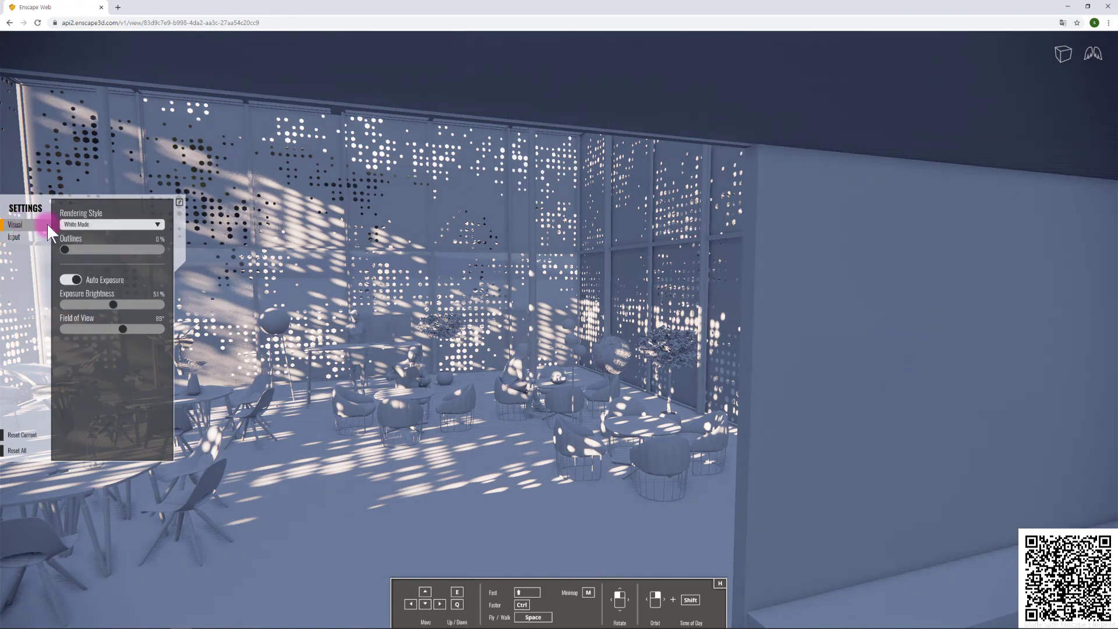
{"action": "left_click", "coordinate": [77, 226]}
{"action": "left_click", "coordinate": [76, 234]}
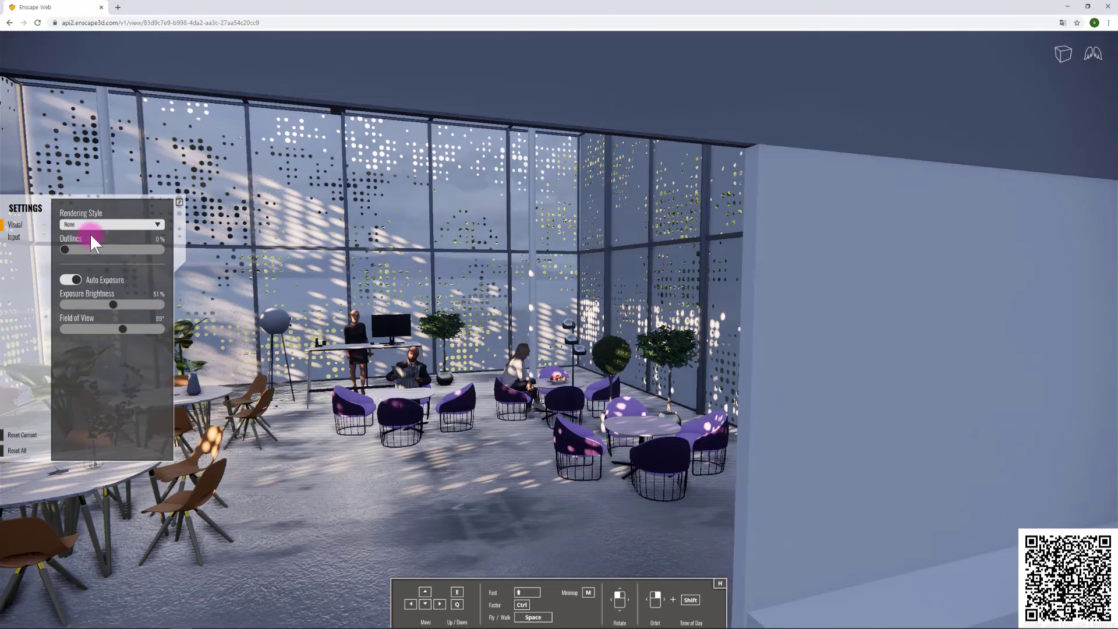
Step: Look and move around the café interior, the covered corridor and the glazed side facing the garden
{"action": "left_click_drag", "start_coordinate": [532, 281], "coordinate": [794, 285]}
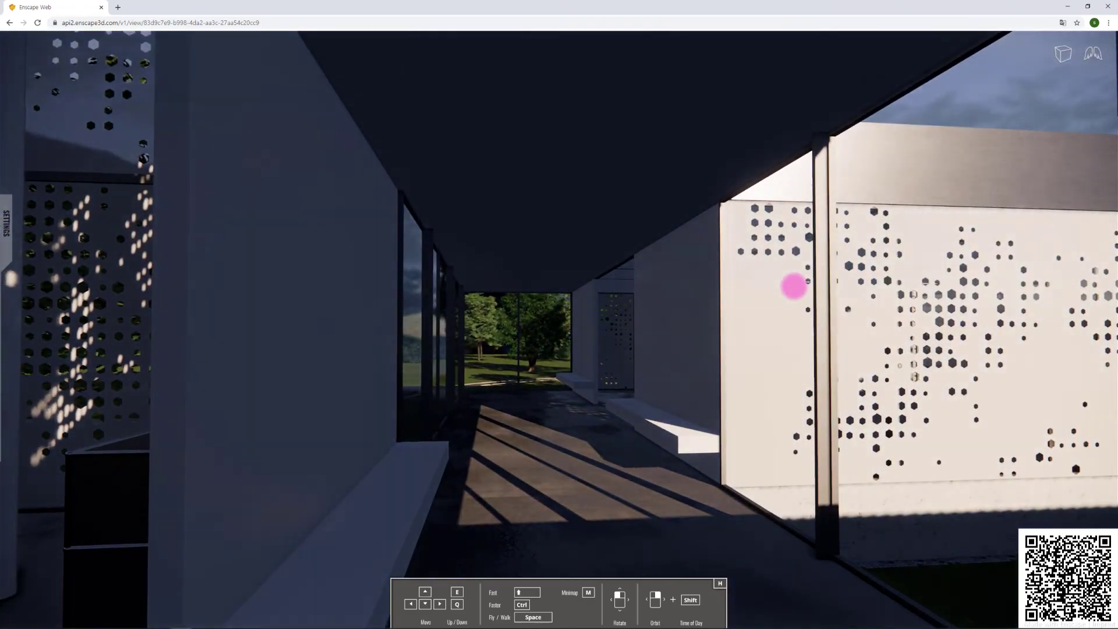
{"action": "left_click_drag", "start_coordinate": [538, 323], "coordinate": [994, 347]}
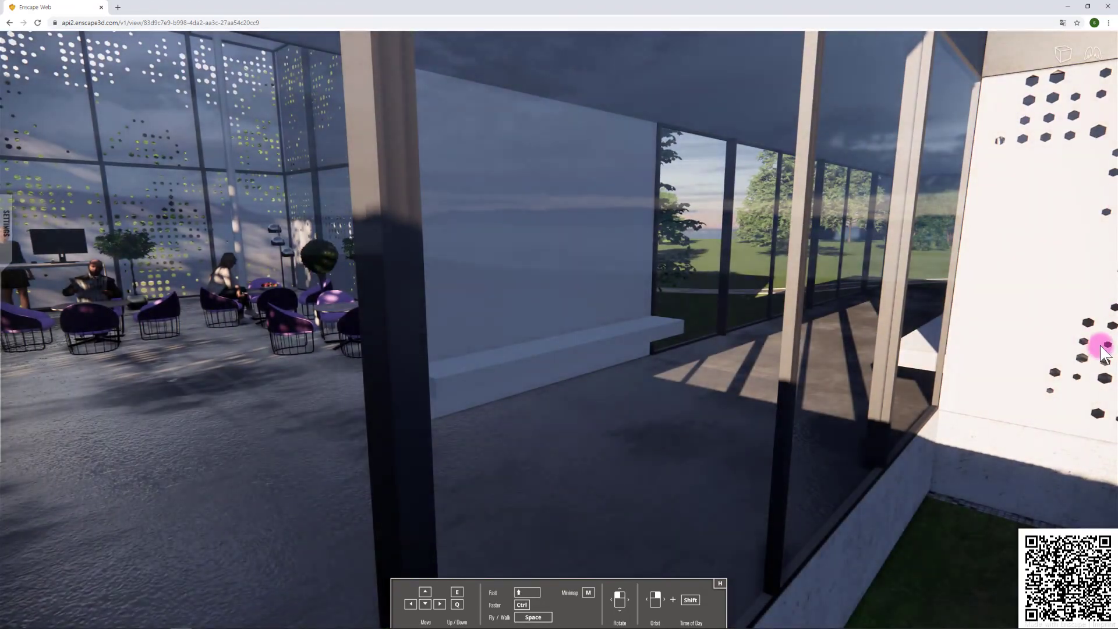
{"action": "mouse_move", "coordinate": [912, 350]}
{"action": "left_mouse_down"}
{"action": "mouse_move", "coordinate": [868, 364]}
{"action": "mouse_move", "coordinate": [512, 357]}
{"action": "mouse_move", "coordinate": [894, 344]}
{"action": "mouse_move", "coordinate": [902, 327]}
{"action": "mouse_move", "coordinate": [777, 292]}
{"action": "mouse_move", "coordinate": [906, 245]}
{"action": "mouse_move", "coordinate": [531, 187]}
{"action": "mouse_move", "coordinate": [750, 336]}
{"action": "mouse_move", "coordinate": [854, 327]}
{"action": "mouse_move", "coordinate": [594, 302]}
{"action": "mouse_move", "coordinate": [533, 305]}
{"action": "mouse_move", "coordinate": [550, 319]}
{"action": "mouse_move", "coordinate": [487, 328]}
{"action": "left_mouse_up"}
{"action": "key", "text": "Down"}
{"action": "key", "text": "Down"}
{"action": "key", "text": "Down"}
{"action": "key", "text": "Right"}
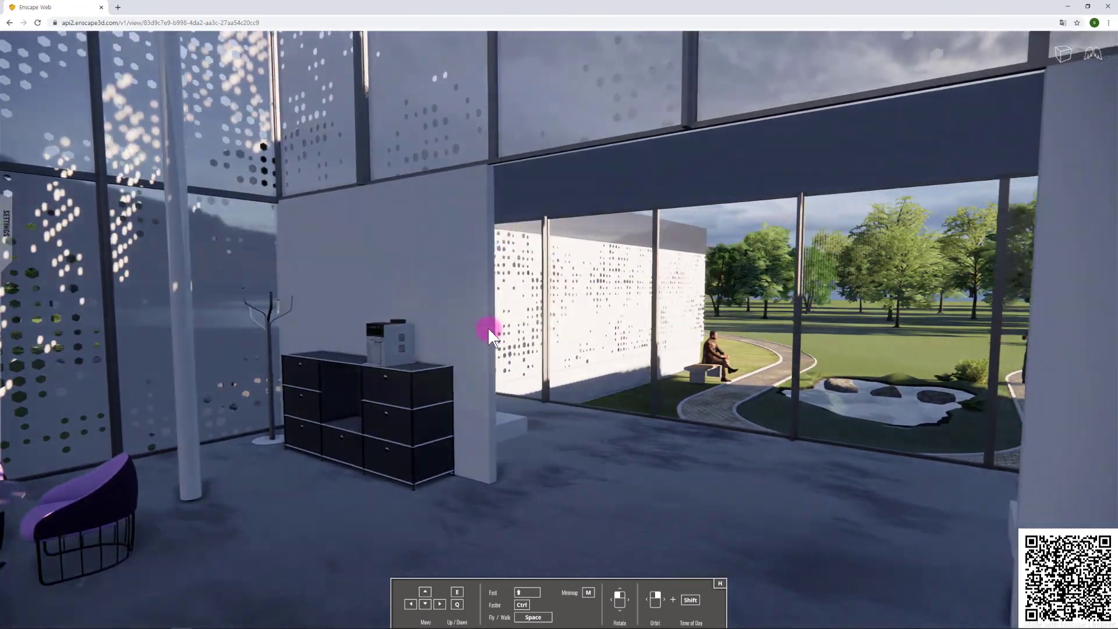
{"action": "key", "text": "Right"}
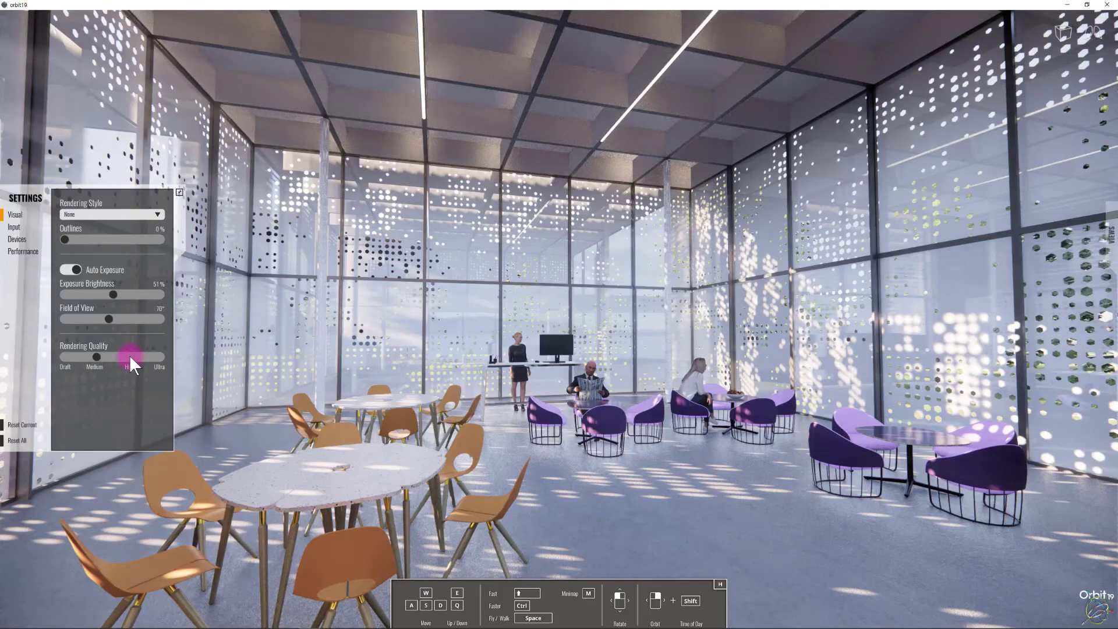
Step: Switch to the orbit19 standalone viewer and set its rendering quality to High
{"action": "left_click", "coordinate": [129, 357]}
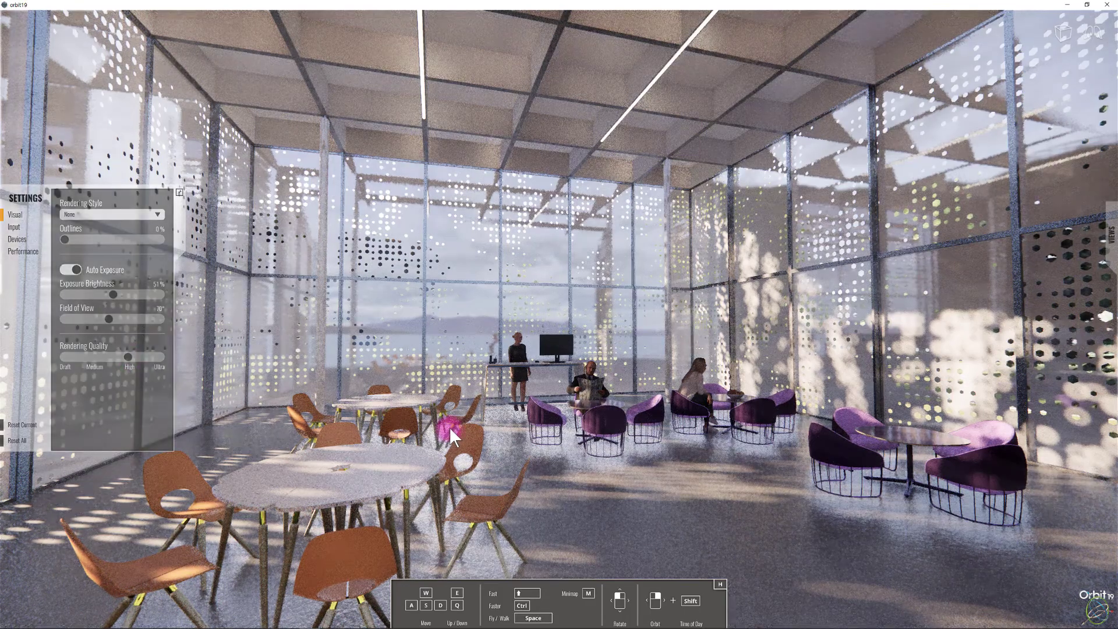